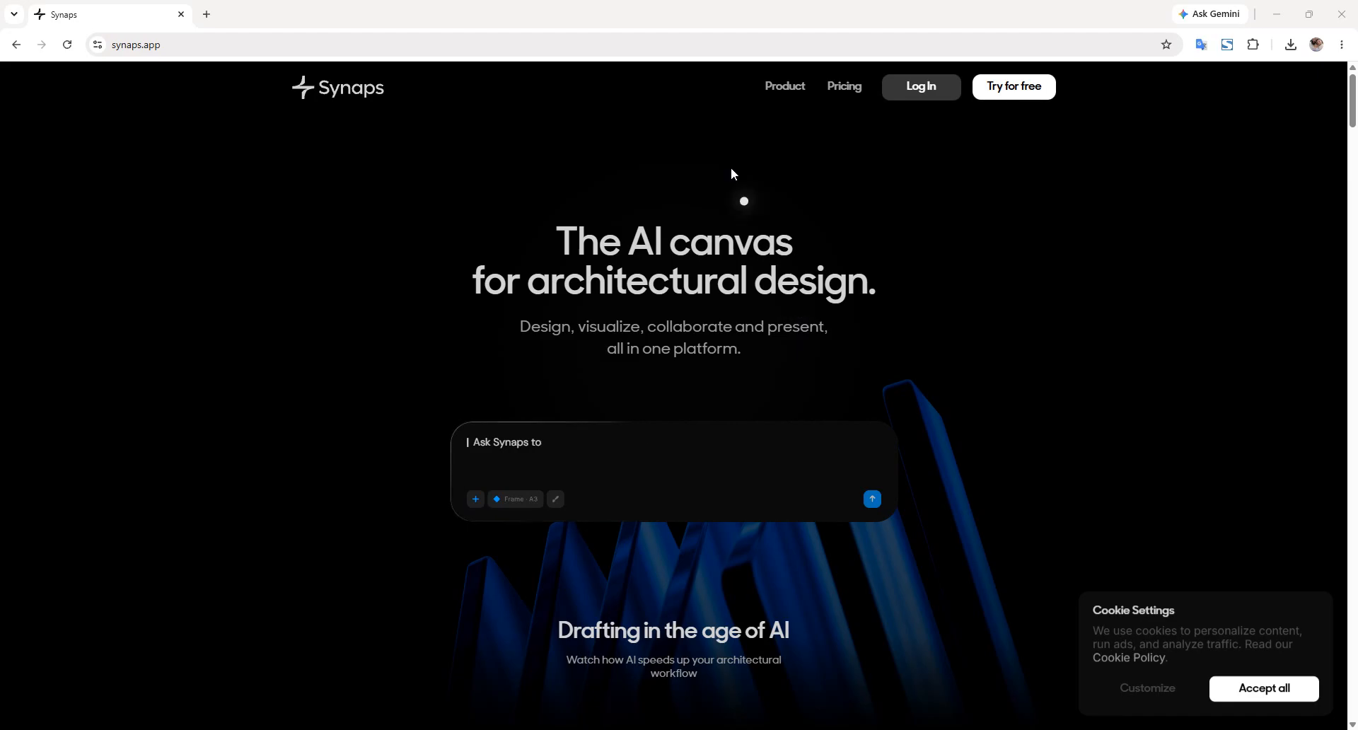
Step: Start logging in to Synaps
left_click(899, 88)
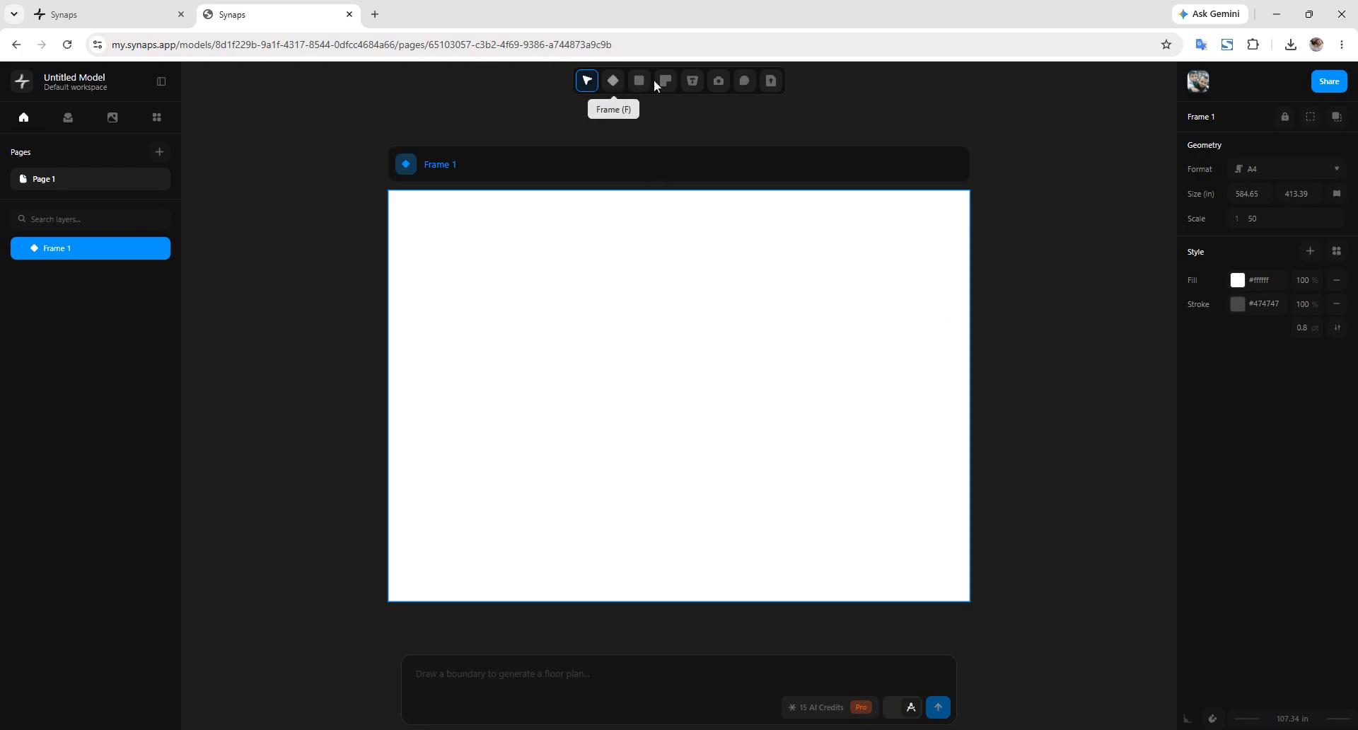
Step: Draw a custom frame about 172 by 186 in inside Frame 1 and delete it
left_click(615, 88)
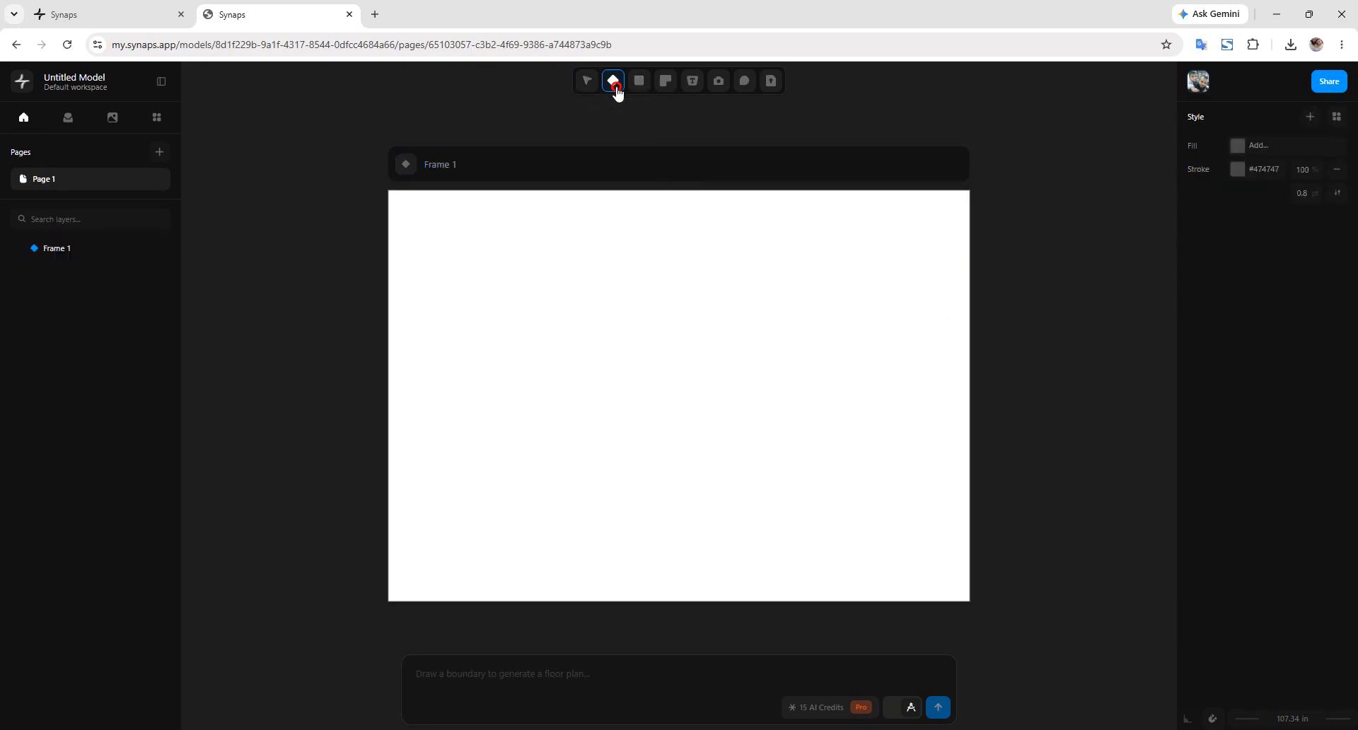
left_click(618, 81)
left_click(639, 81)
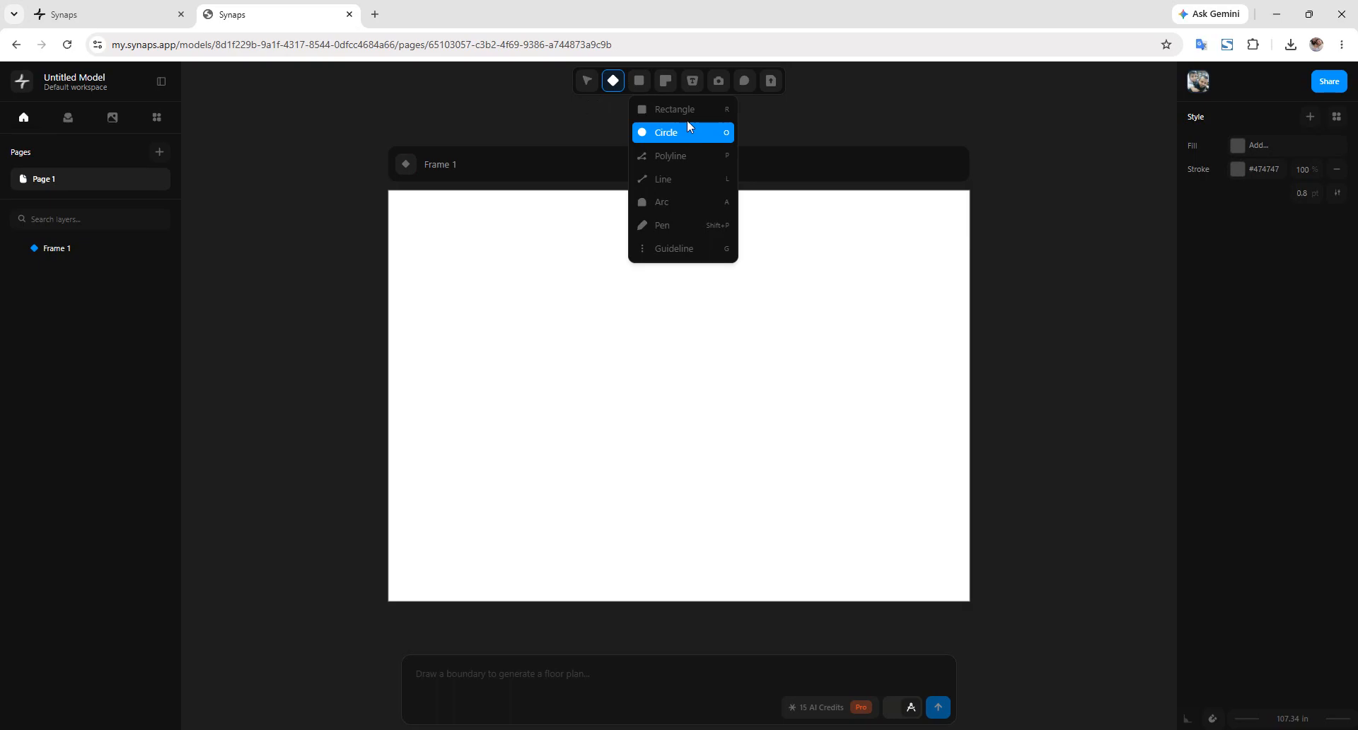
left_click(613, 89)
left_click_drag(530, 245, 701, 431)
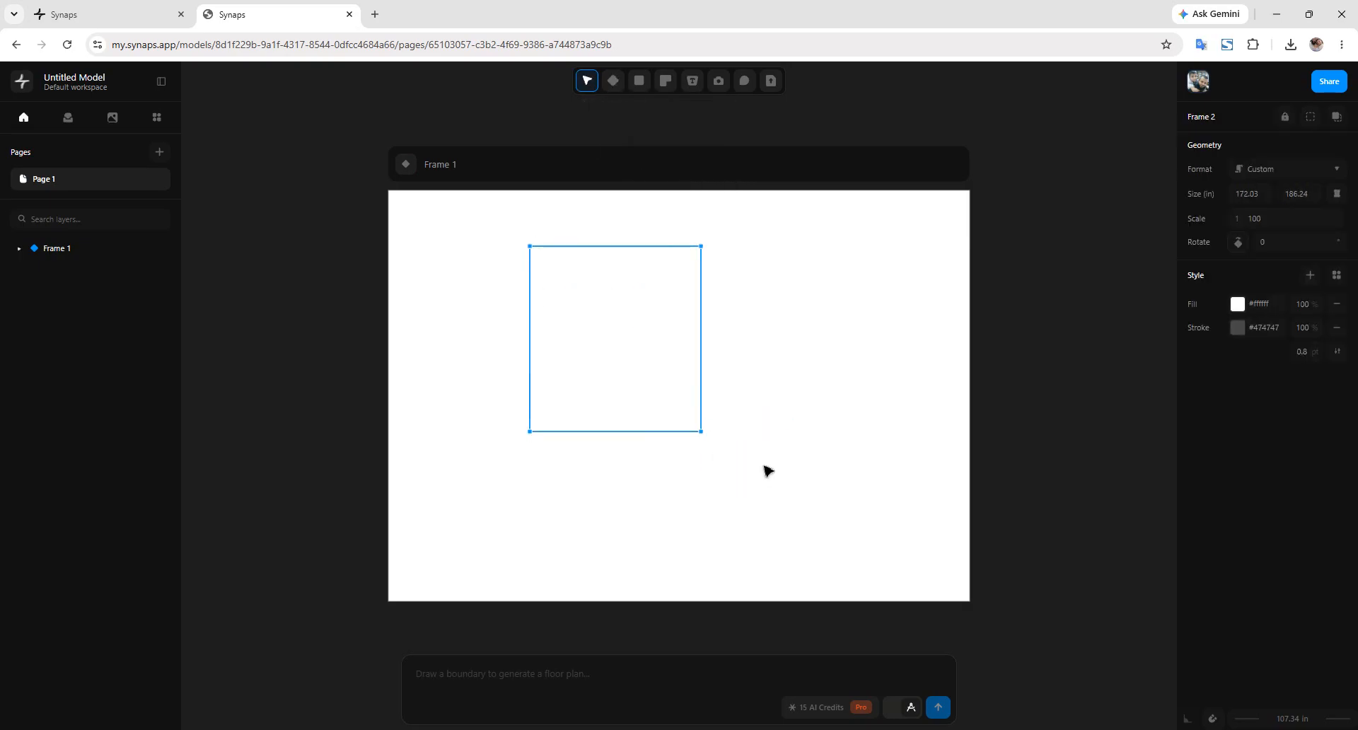
key("Delete")
Step: Draw a rectangle in Frame 1 and a circle with a radius of about 64 in to its lower right
left_click(641, 85)
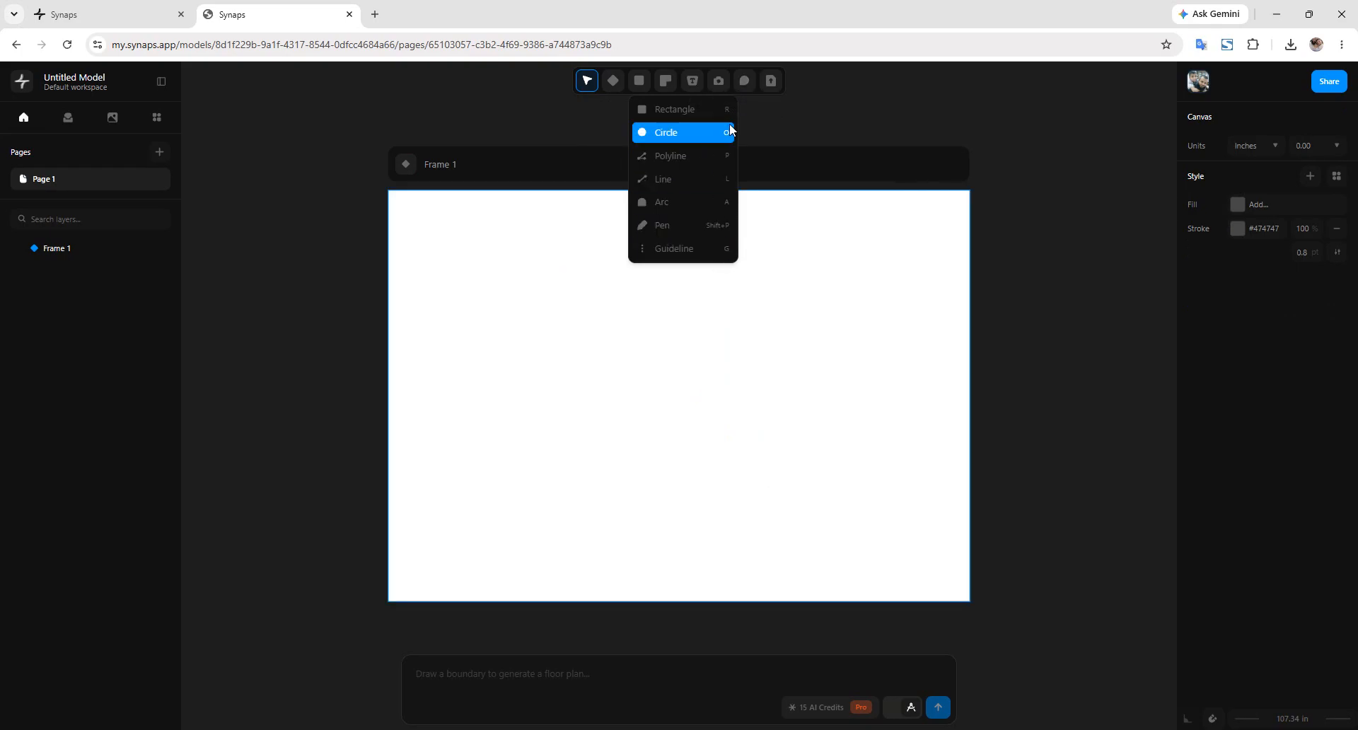
left_click(700, 110)
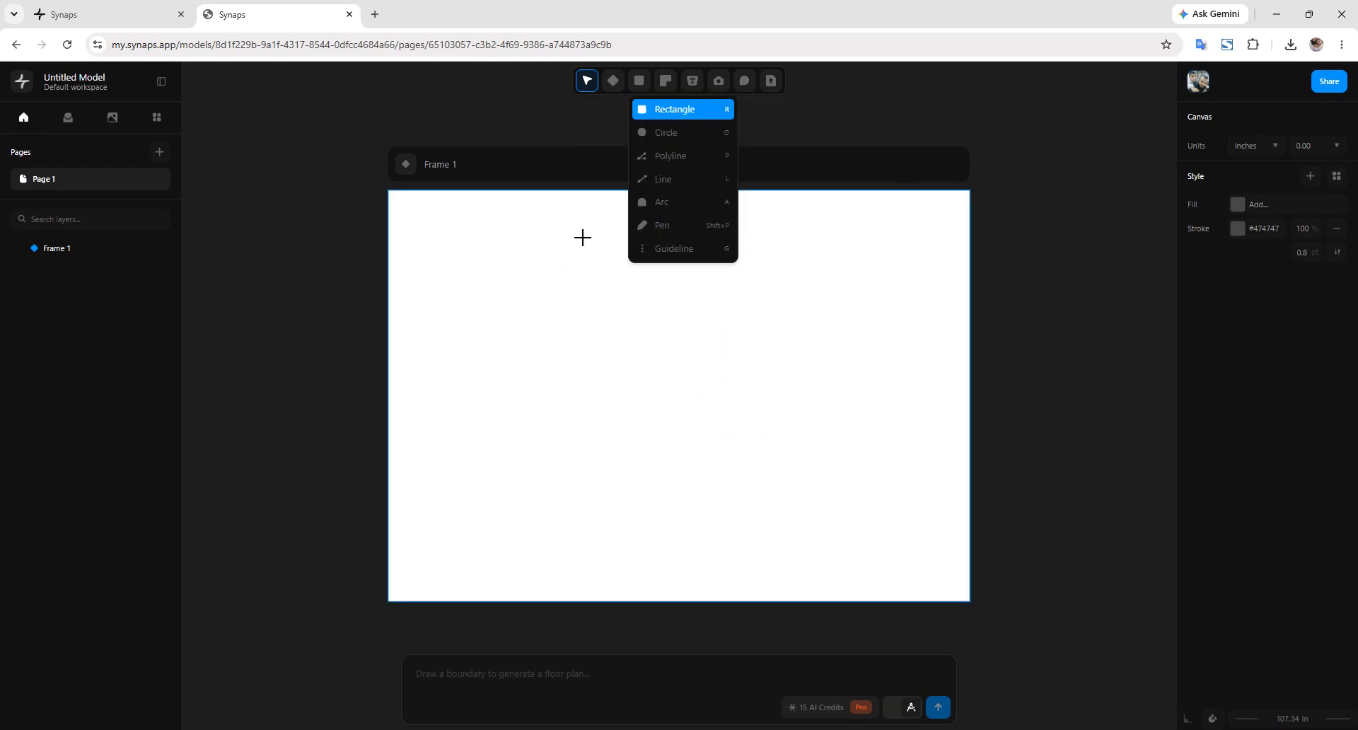
mouse_move(532, 287)
left_mouse_down()
mouse_move(576, 355)
mouse_move(692, 121)
mouse_move(664, 382)
mouse_move(788, 446)
mouse_move(787, 429)
left_mouse_up()
left_click(646, 90)
left_click(697, 134)
Step: Draw a closed four-sided polyline with a perimeter of about 328 in below the rectangle
mouse_move(671, 88)
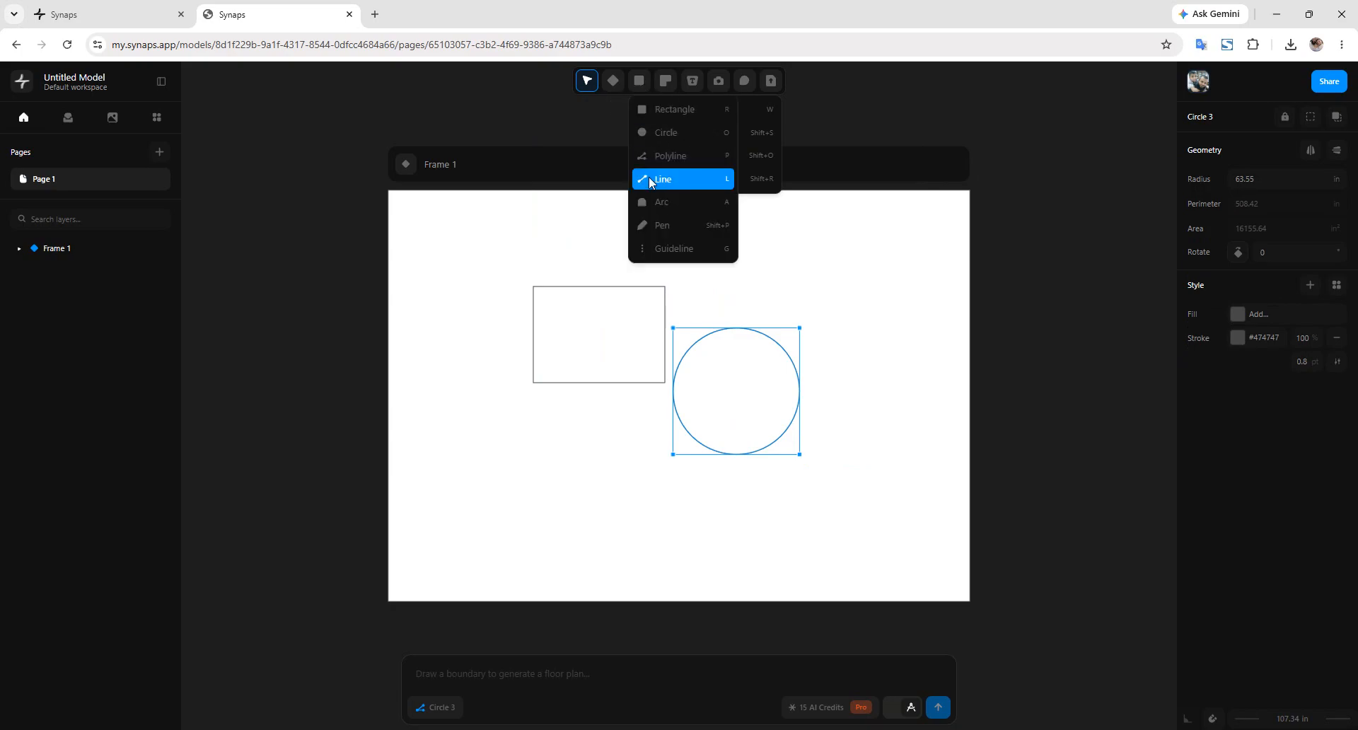
left_click(658, 160)
left_click(531, 463)
left_click(585, 419)
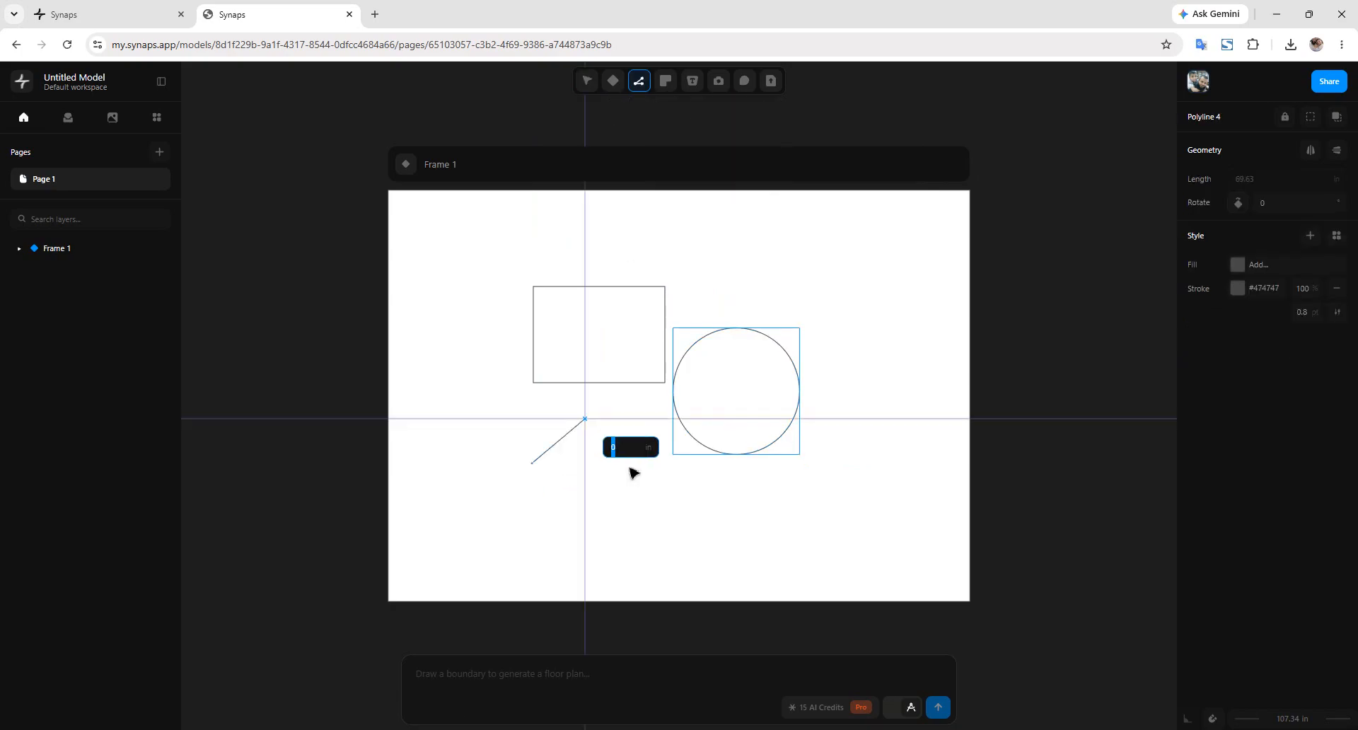
left_click(628, 463)
left_click(520, 531)
left_click(535, 467)
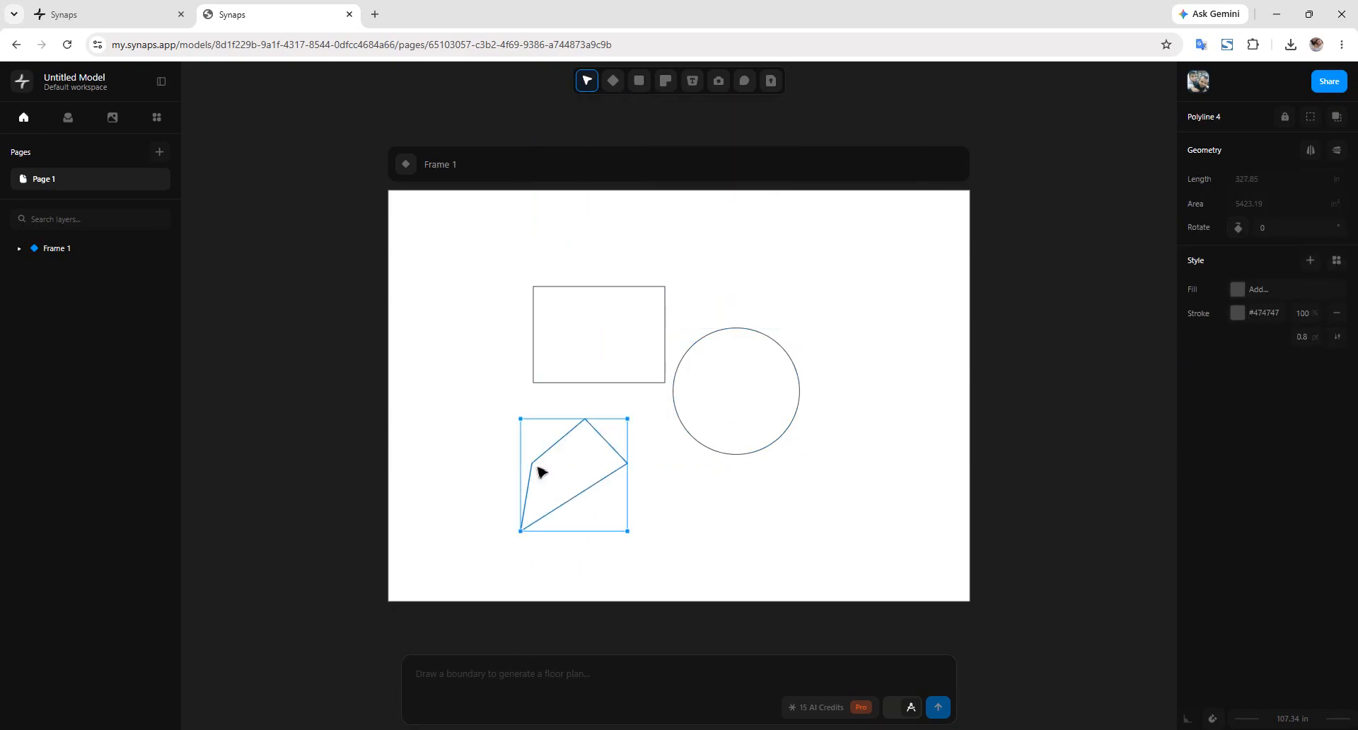
Step: Draw two connected lines passing above and to the right of the circle, the second about 174 in long
mouse_move(639, 80)
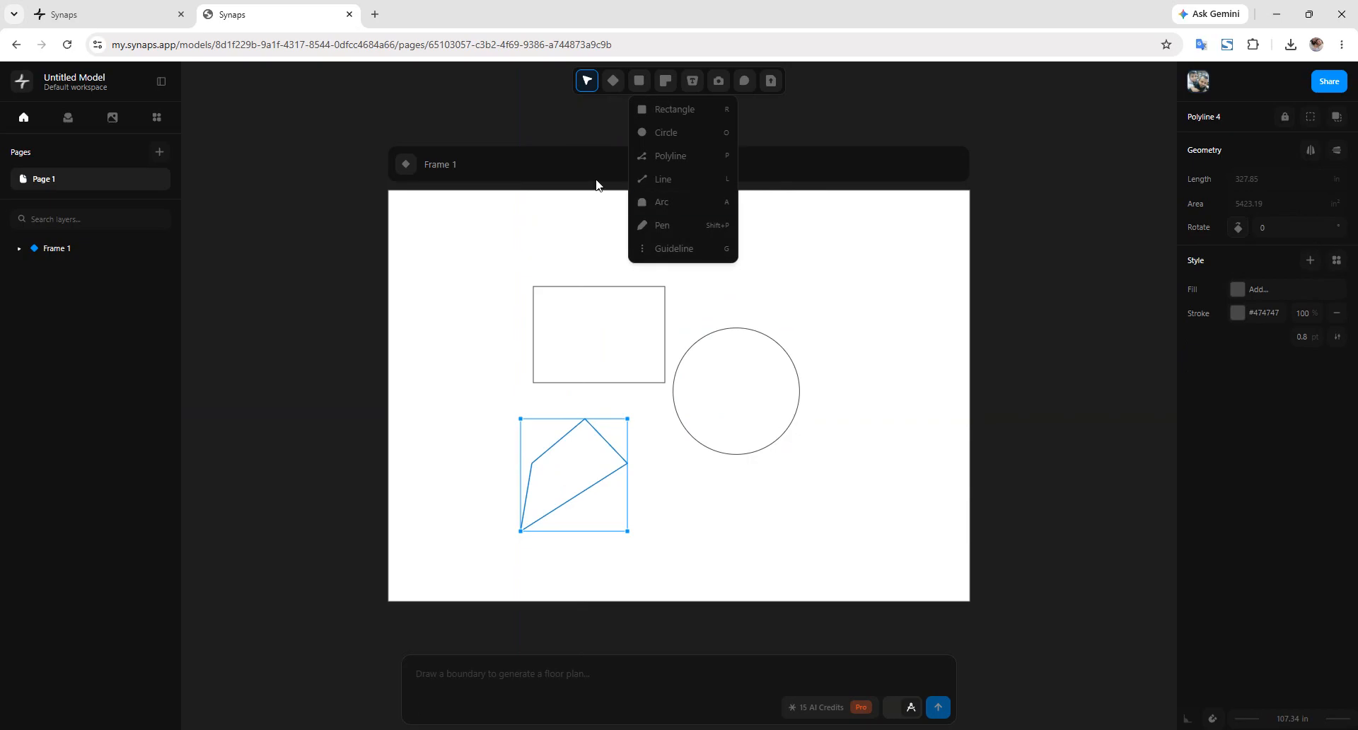
left_click(653, 186)
left_click(659, 262)
left_click(791, 290)
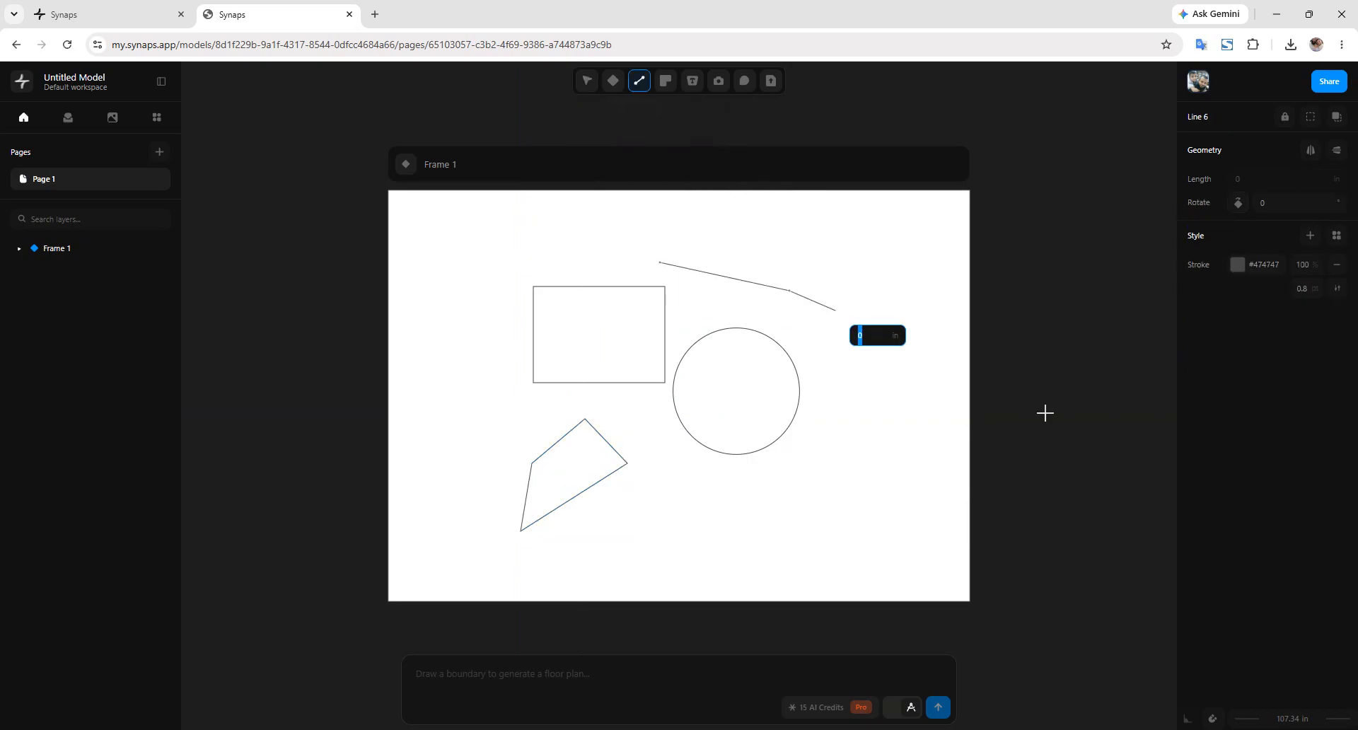
left_click(880, 438)
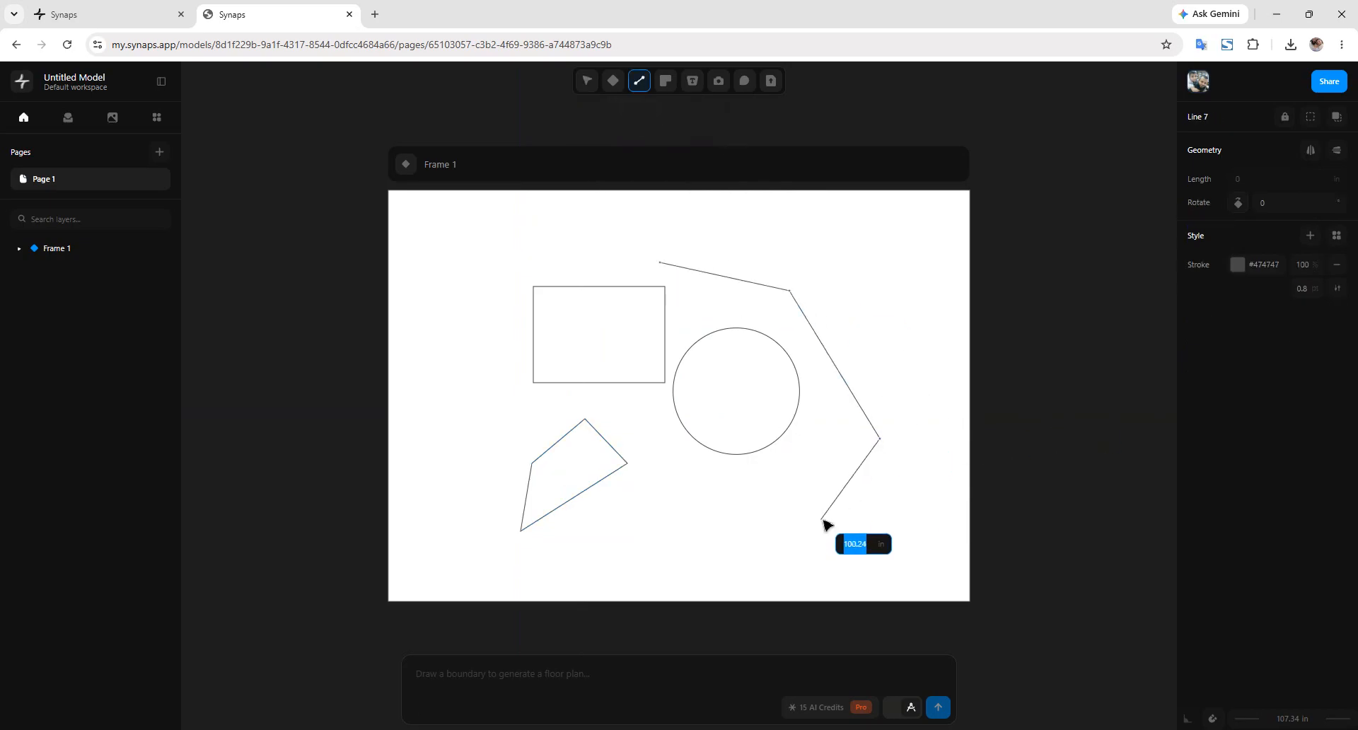
key("Escape")
Step: Delete both connected lines and the four-sided polyline, keeping the rectangle and circle
left_click(805, 313)
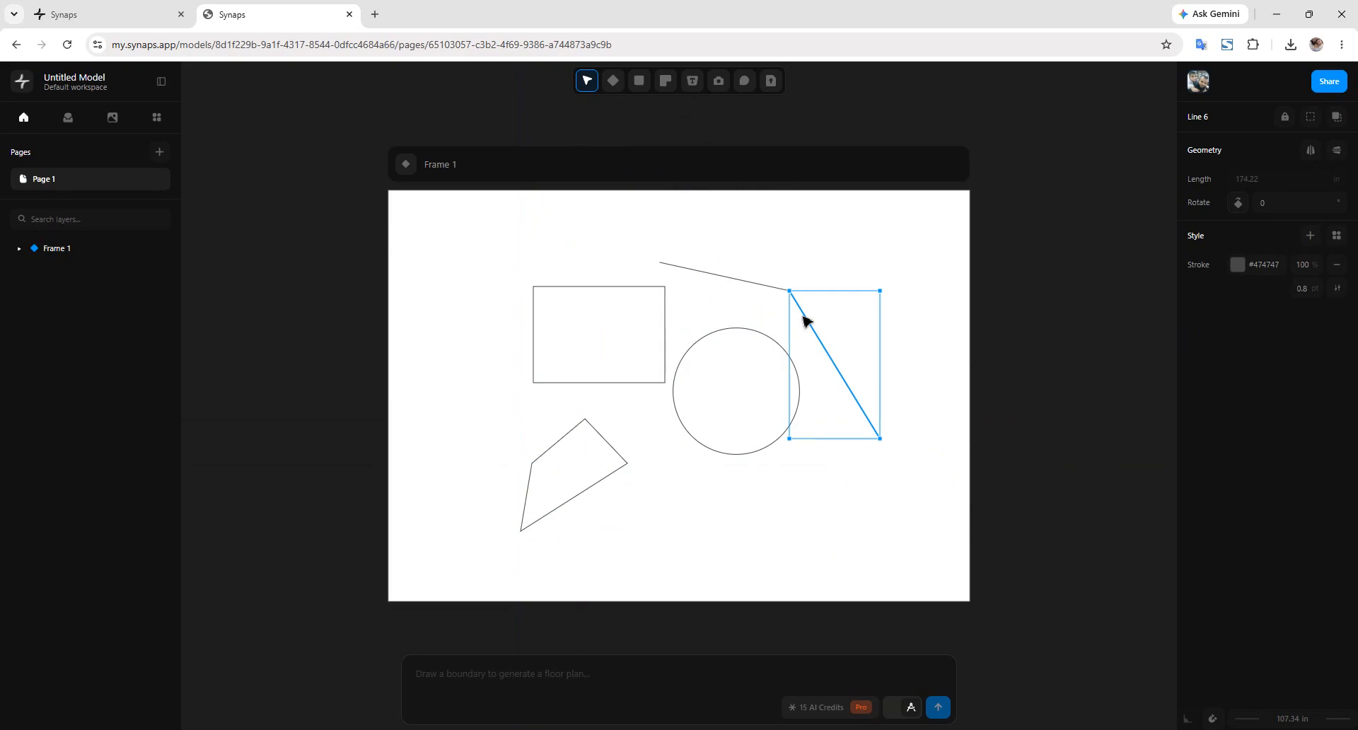
key("Delete")
left_click(783, 300)
left_click(614, 447)
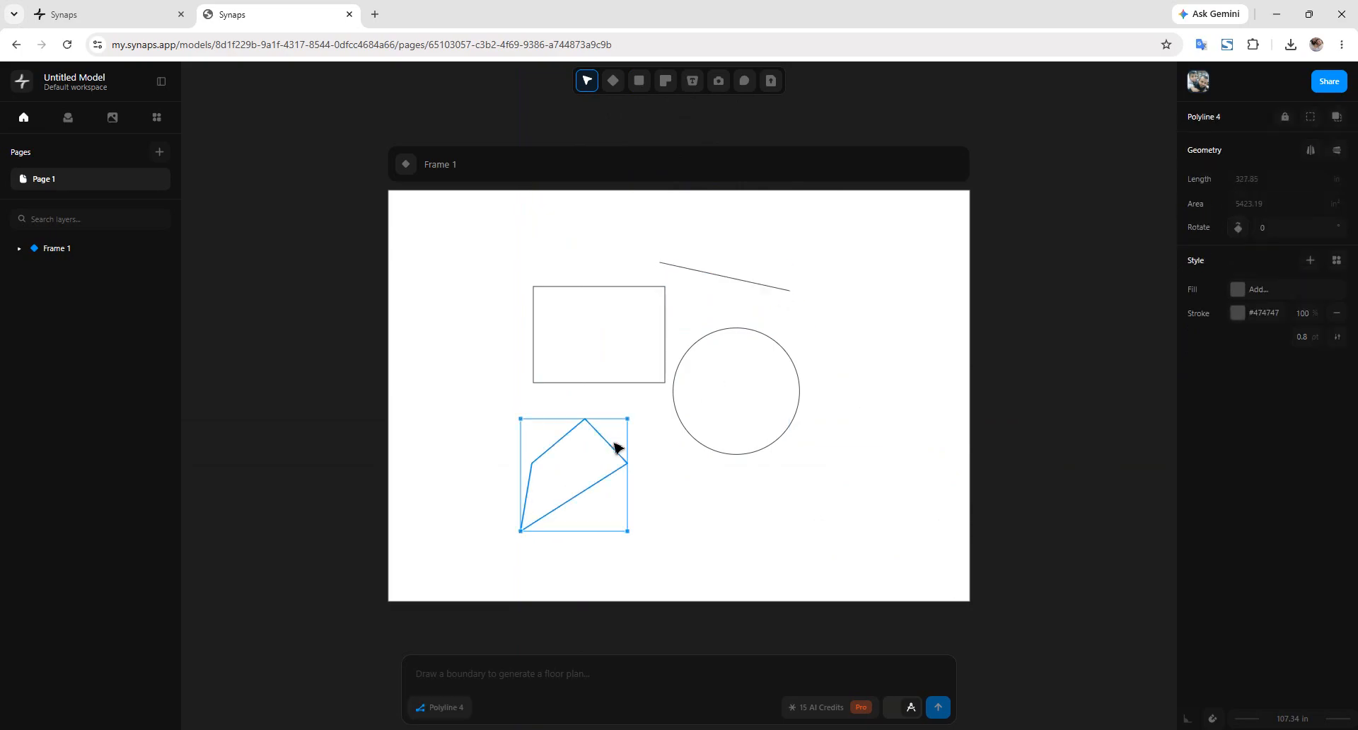
key("Delete")
left_click(776, 288)
key("Delete")
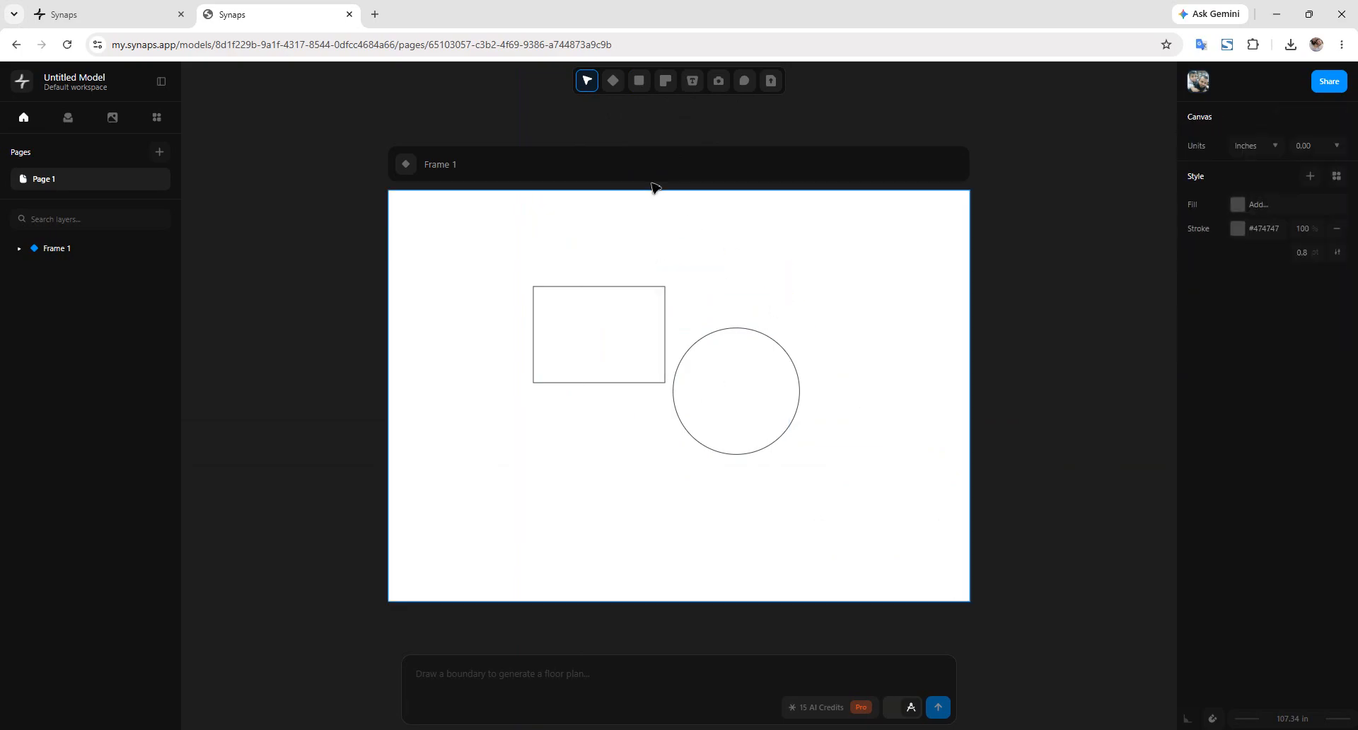
Step: Draw a short arc to the upper right of the circle with the Arc tool
left_click(640, 81)
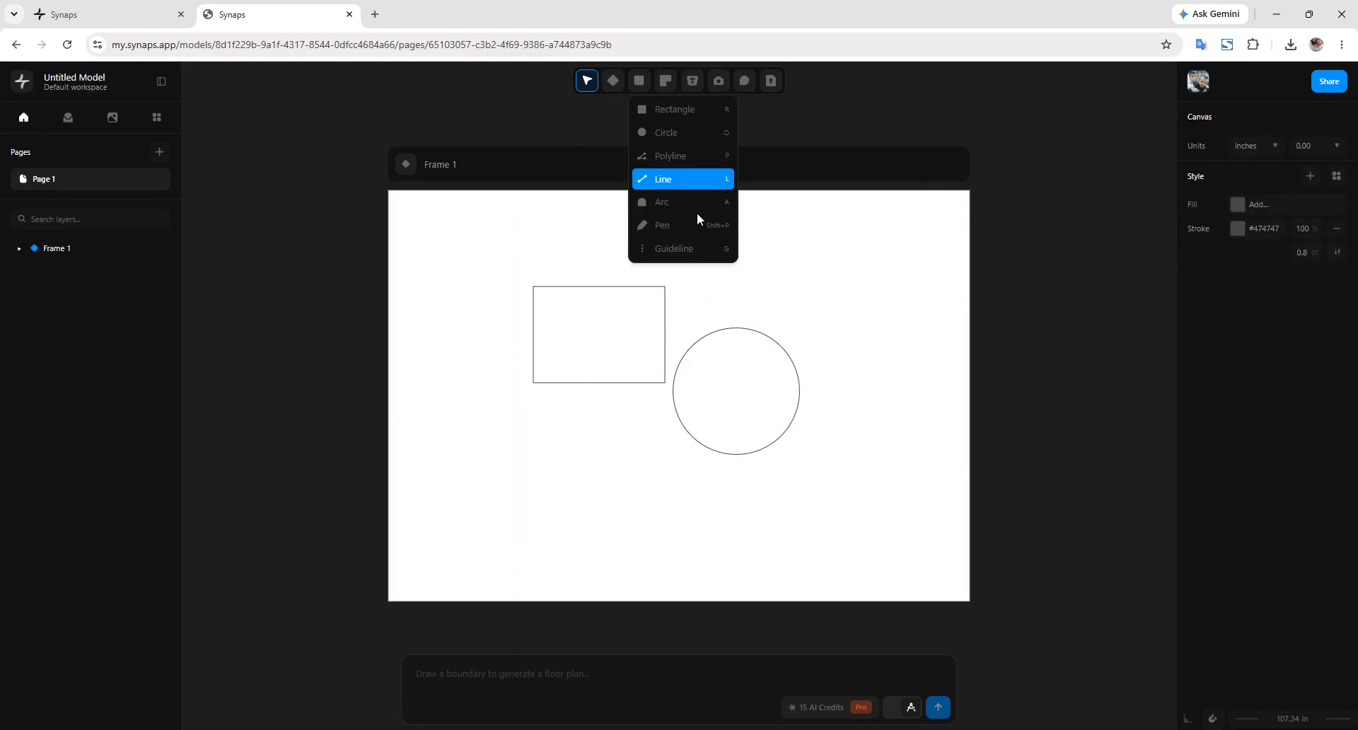
left_click(690, 209)
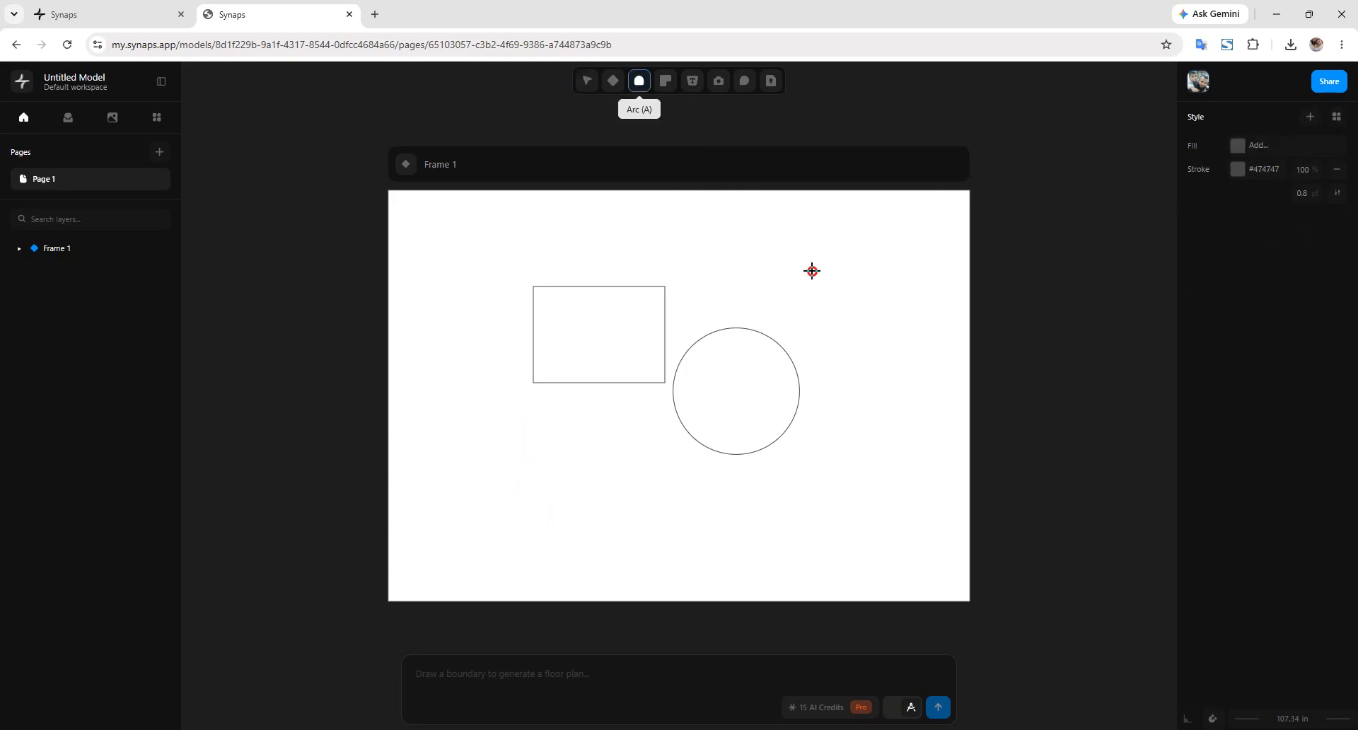
left_click(811, 270)
left_click(849, 320)
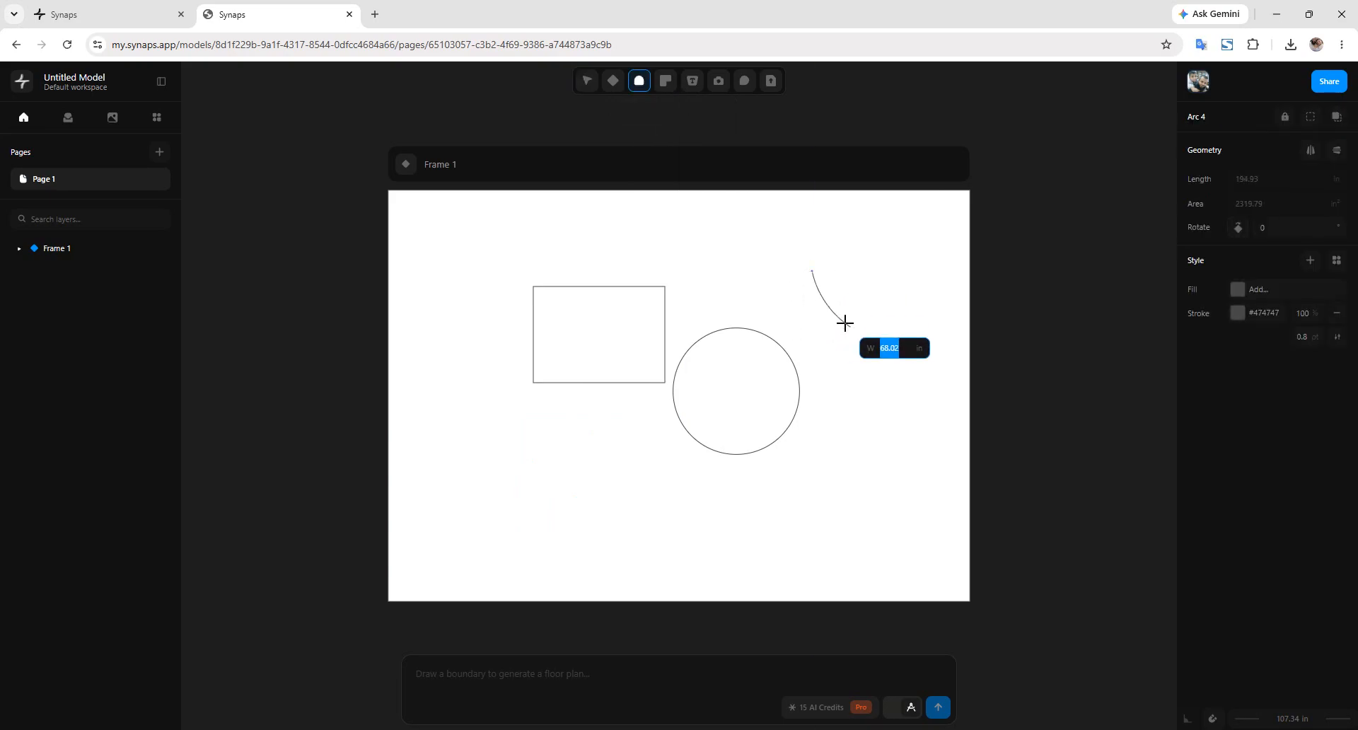
left_click(823, 326)
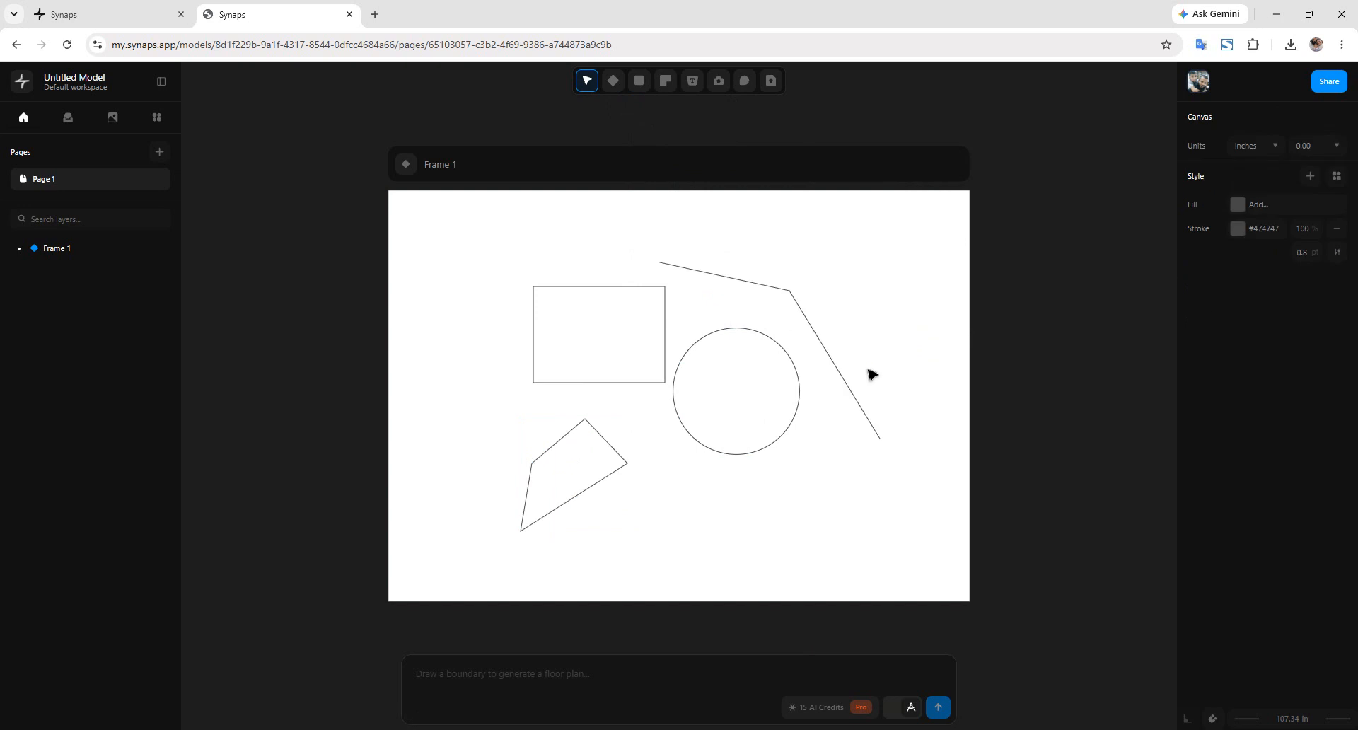
Step: Select all the shapes drawn in Frame 1 and delete them together
left_click_drag(880, 277, 495, 518)
key("Delete")
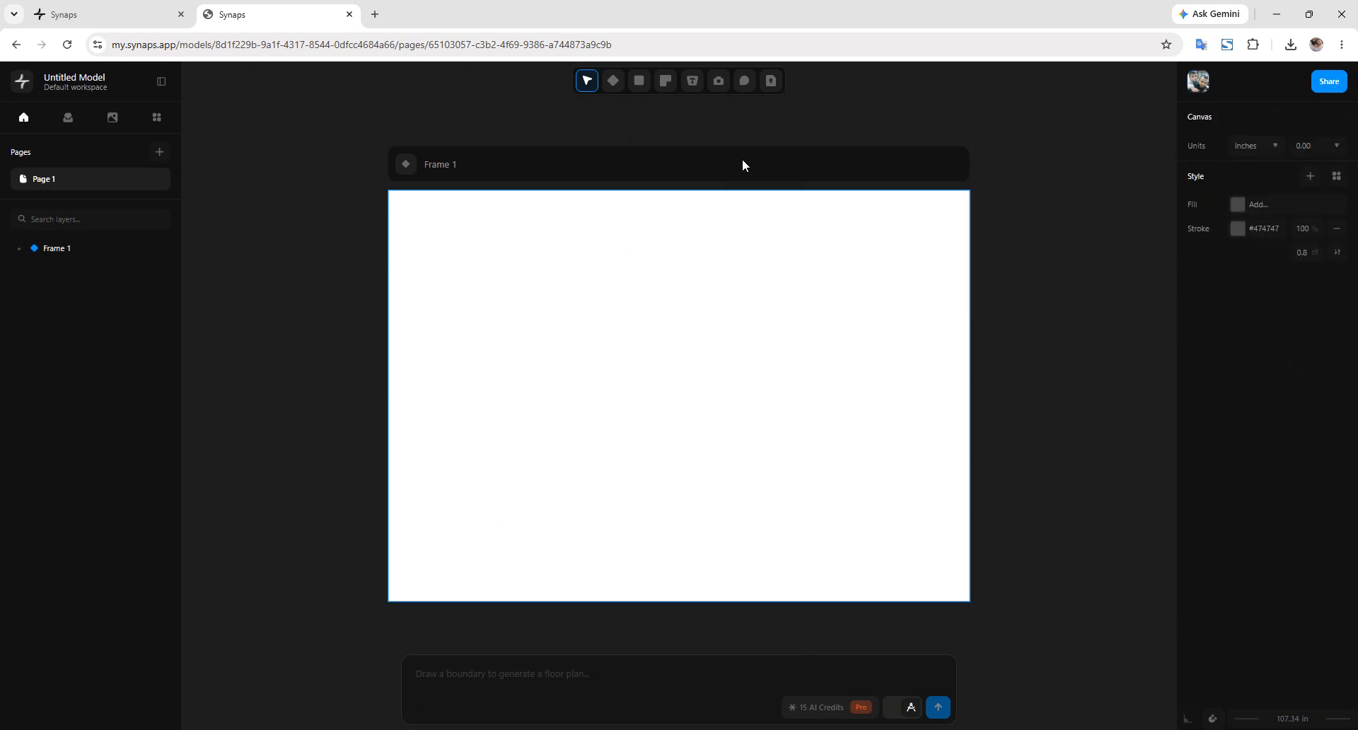
Step: Sketch three freehand strokes in Frame 1 with the Pen tool
left_click(649, 88)
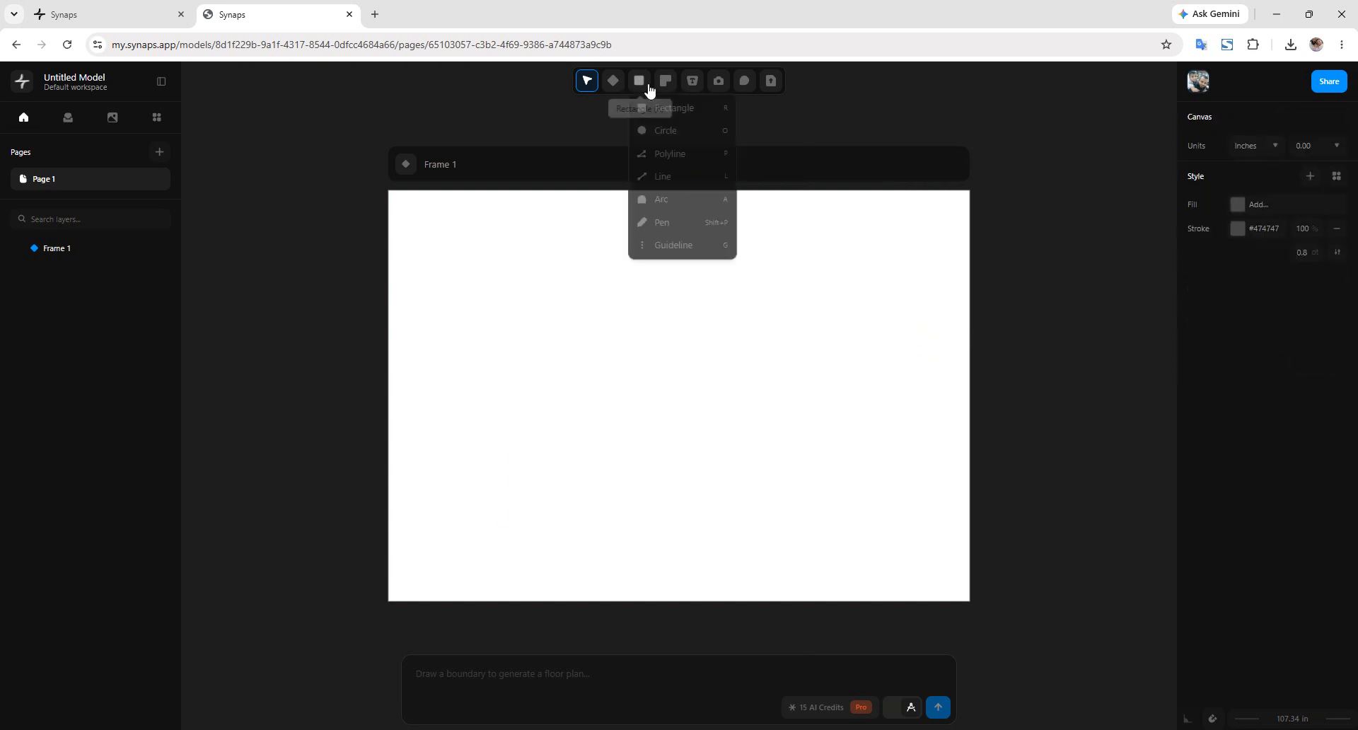
left_click(692, 222)
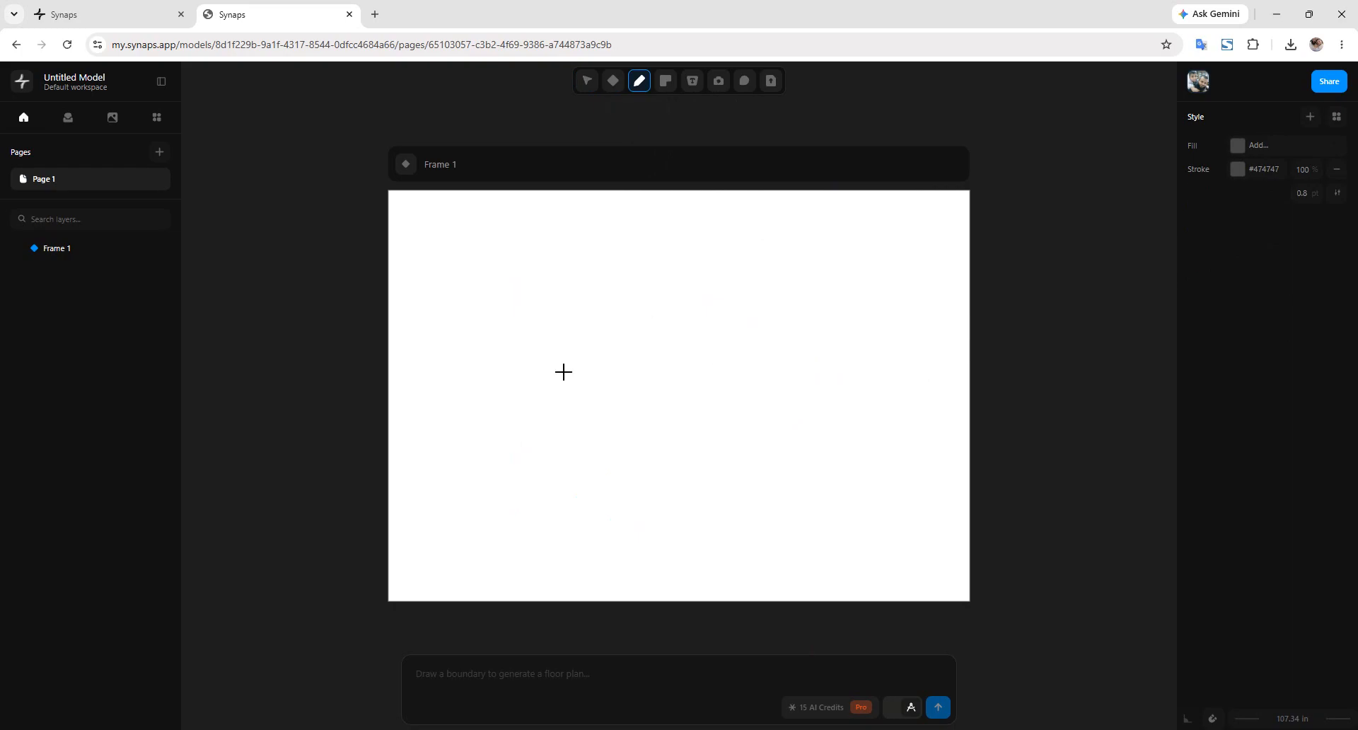
mouse_move(564, 372)
left_mouse_down()
mouse_move(722, 479)
mouse_move(645, 520)
mouse_move(602, 487)
left_mouse_up()
left_click_drag(594, 482, 559, 482)
mouse_move(554, 418)
left_mouse_down()
mouse_move(594, 297)
mouse_move(479, 271)
left_mouse_up()
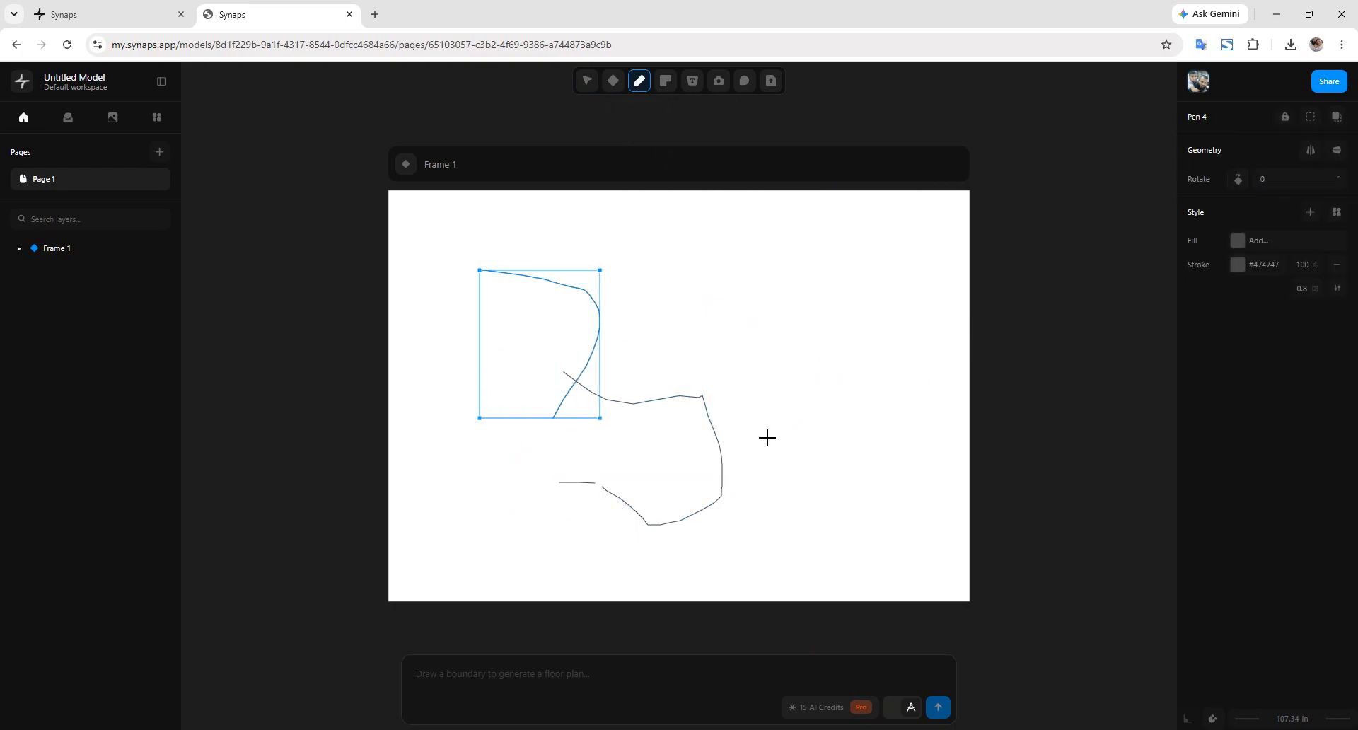
Step: Delete the latest pen stroke and the remaining freehand strokes from Frame 1
key("Delete")
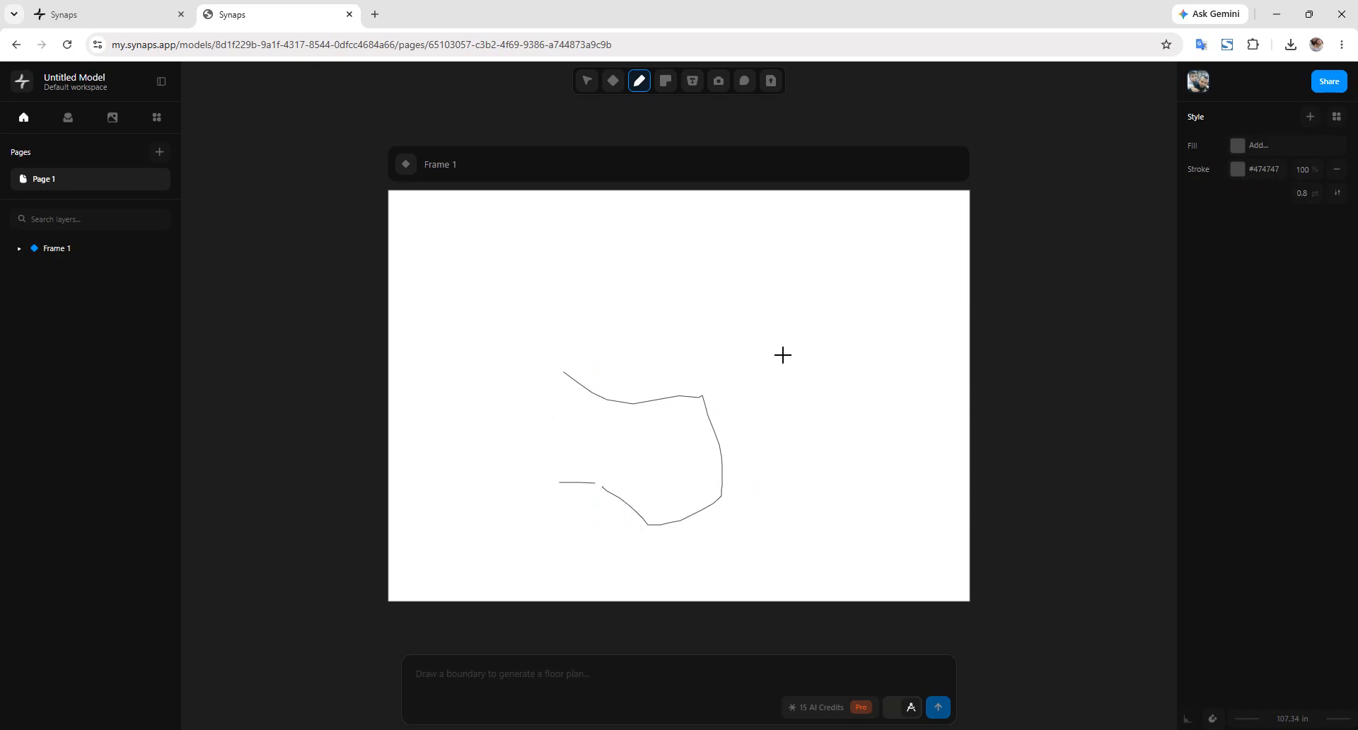
key("v")
mouse_move(704, 365)
left_mouse_down()
mouse_move(694, 434)
mouse_move(512, 539)
left_mouse_up()
key("Delete")
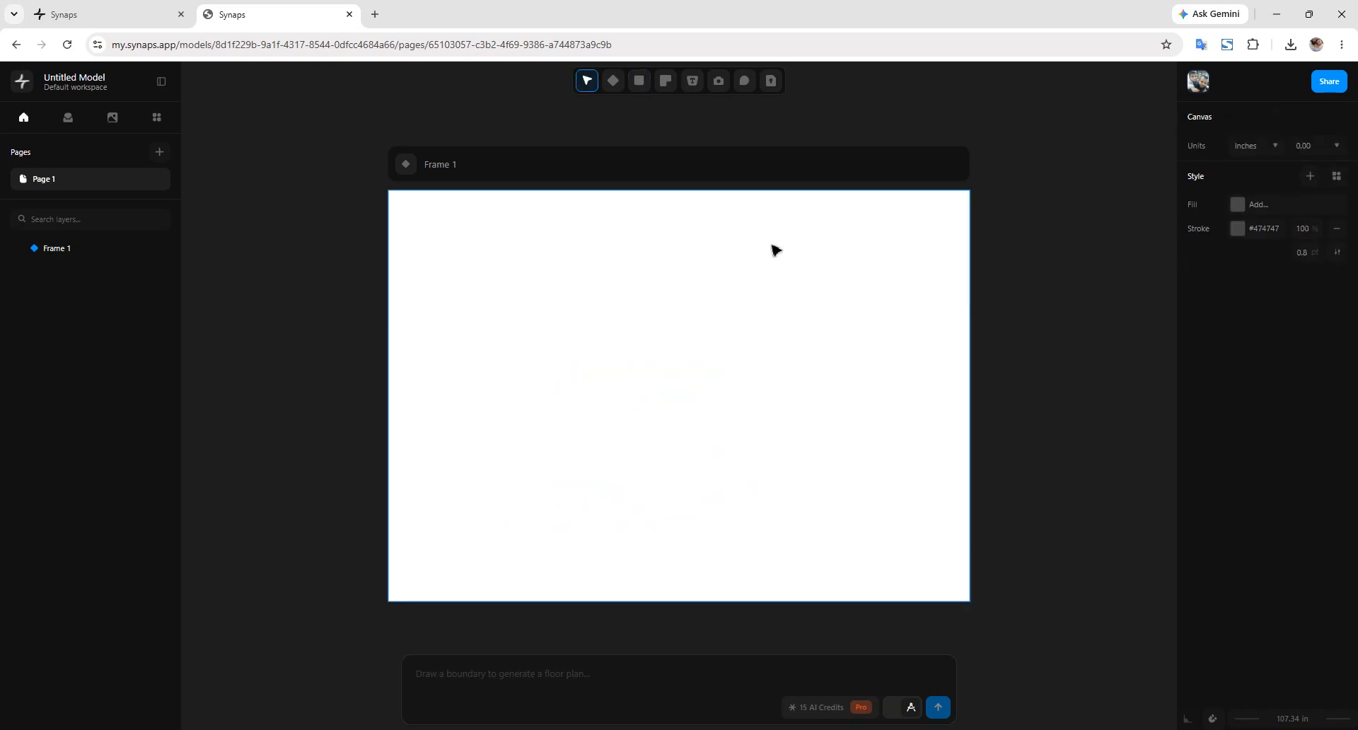
left_click(663, 90)
left_click(718, 109)
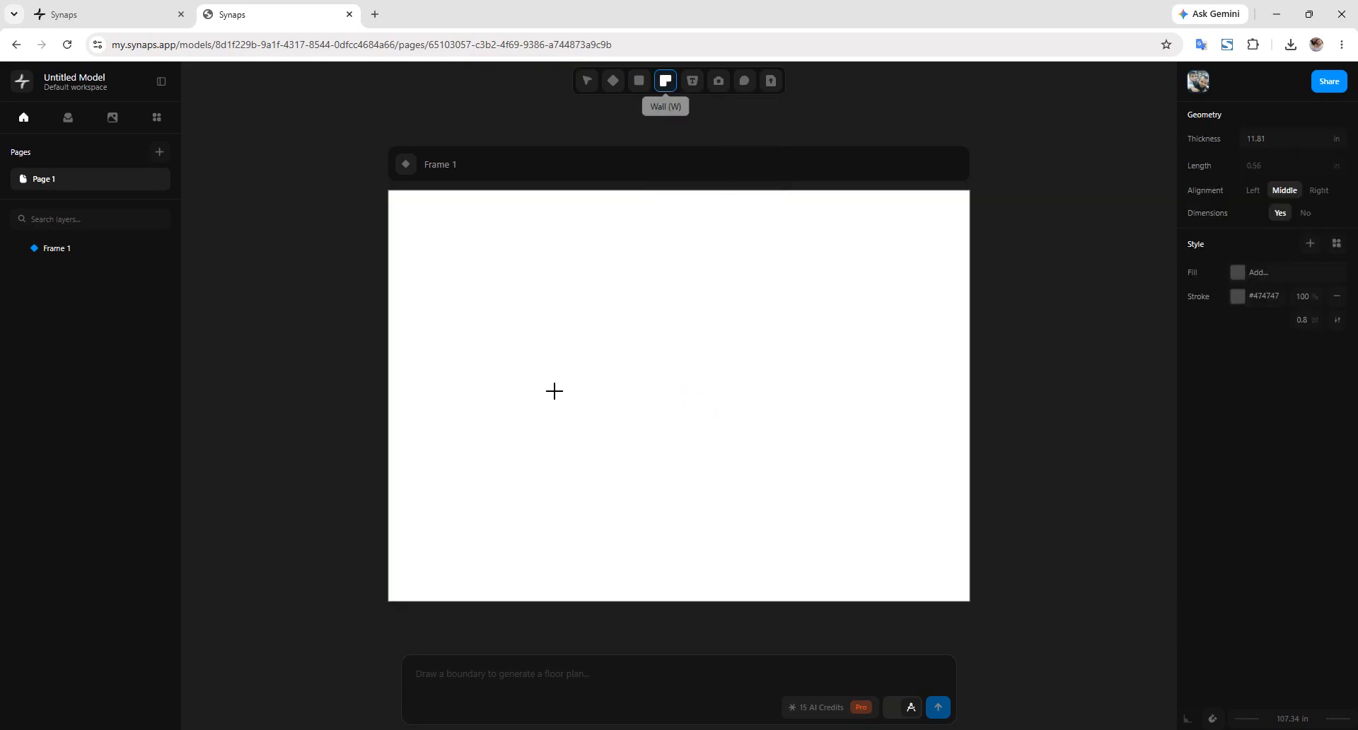
left_click(536, 275)
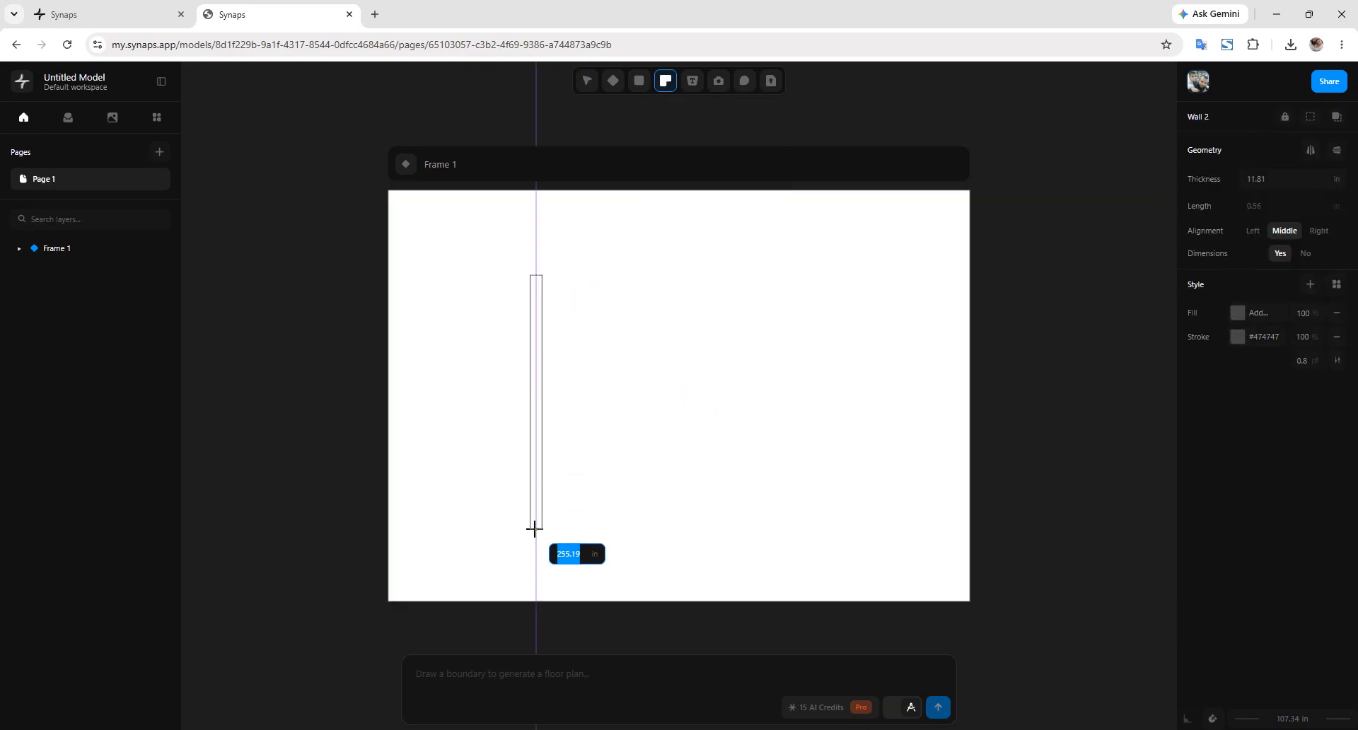
key("Escape")
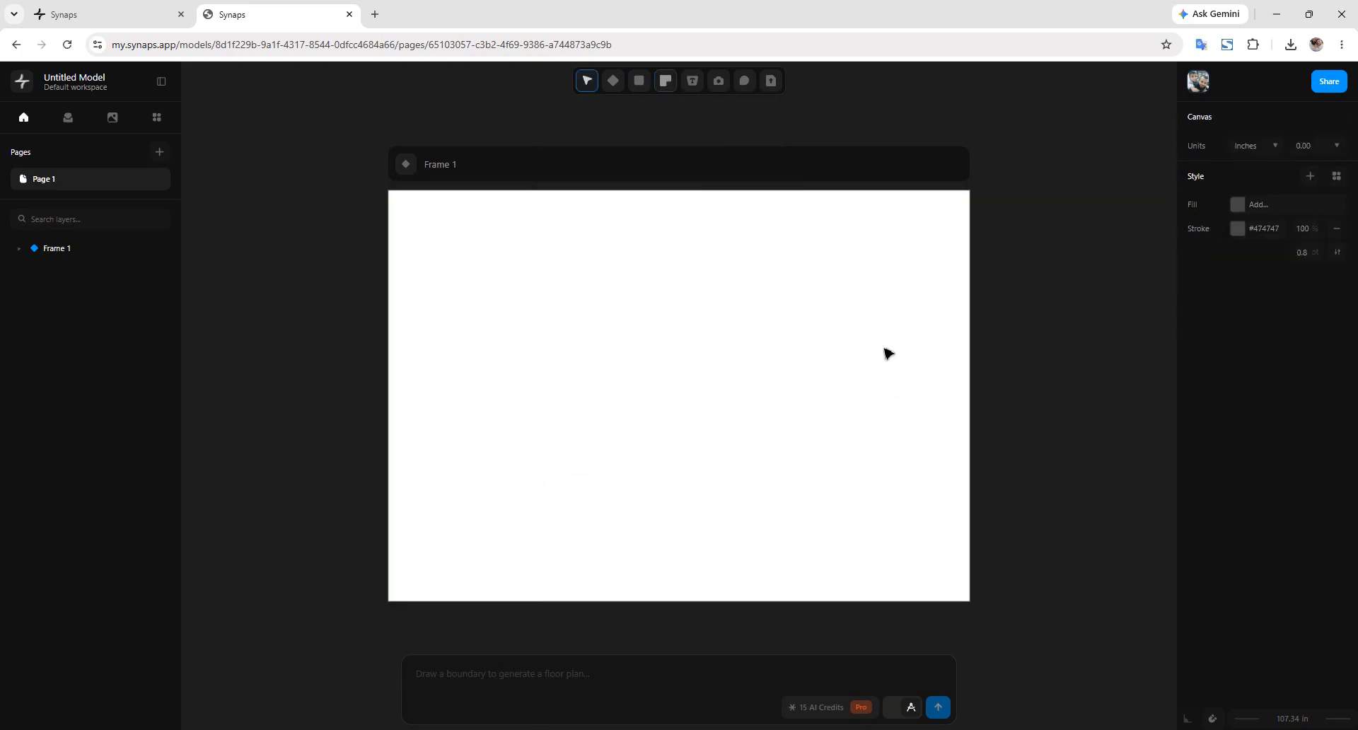
left_click(1274, 148)
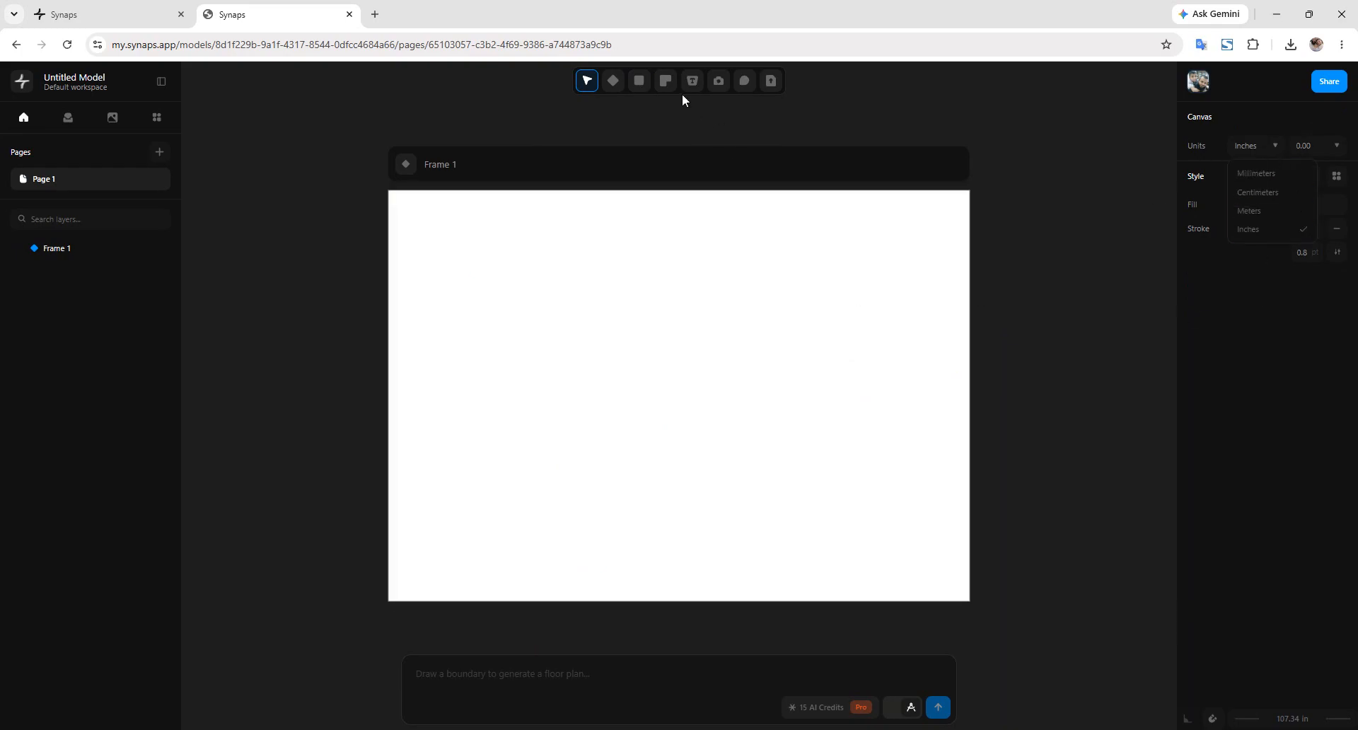
left_click(1330, 144)
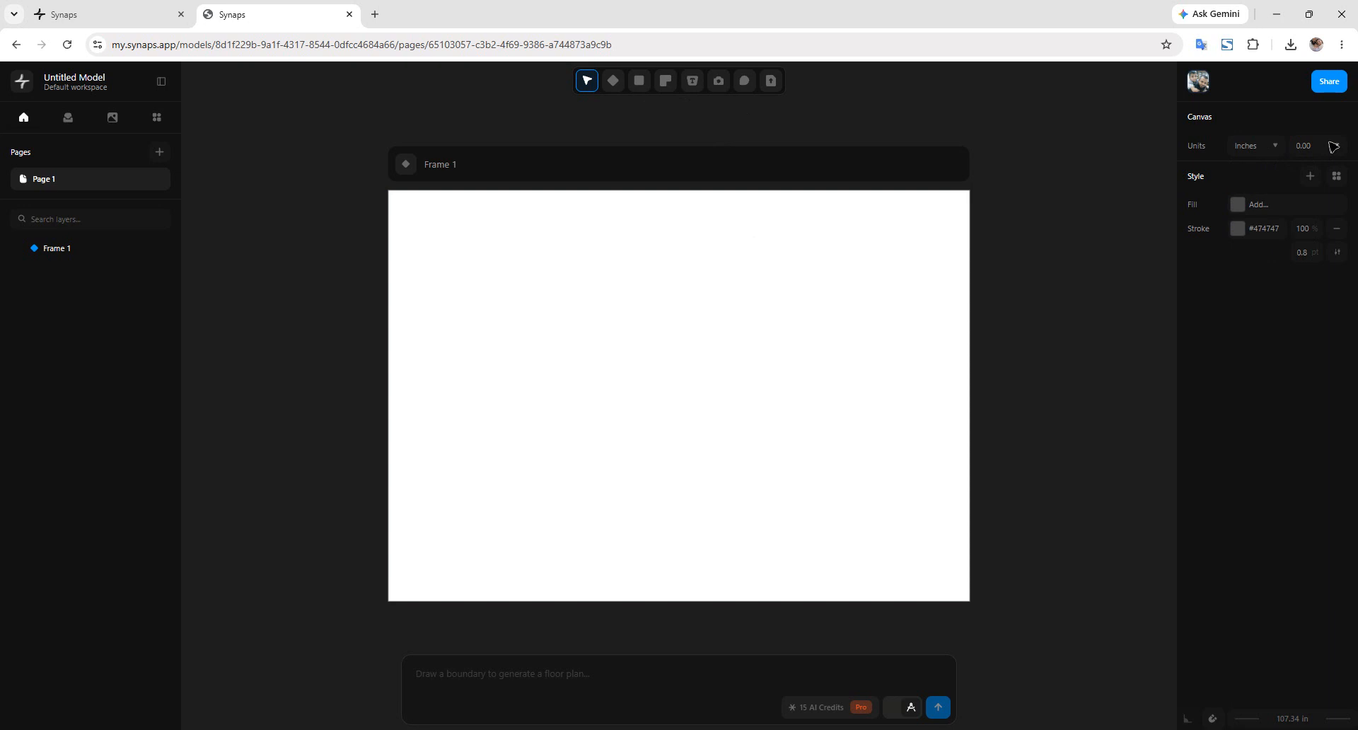
left_click(1267, 150)
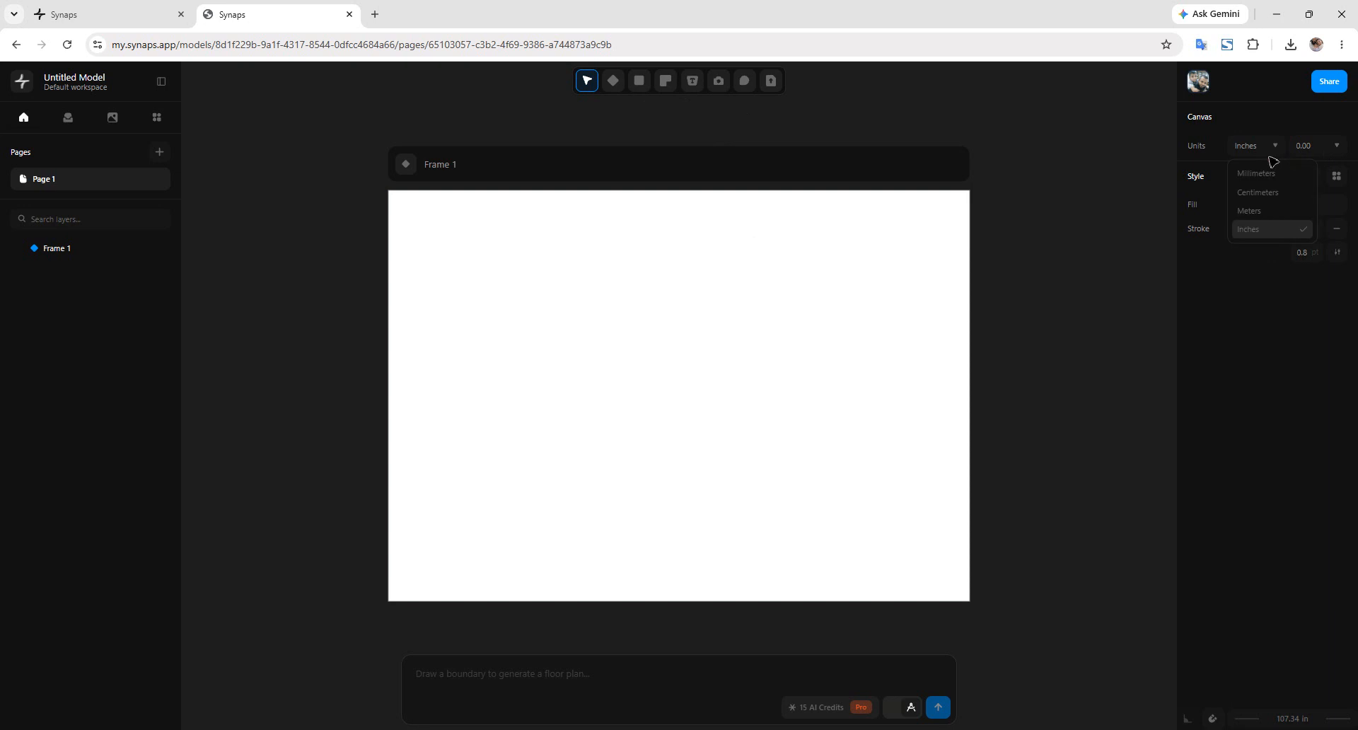
Step: Draw a vertical wall about 120 in long downward from the upper part of Frame 1
left_click(659, 80)
left_click(705, 112)
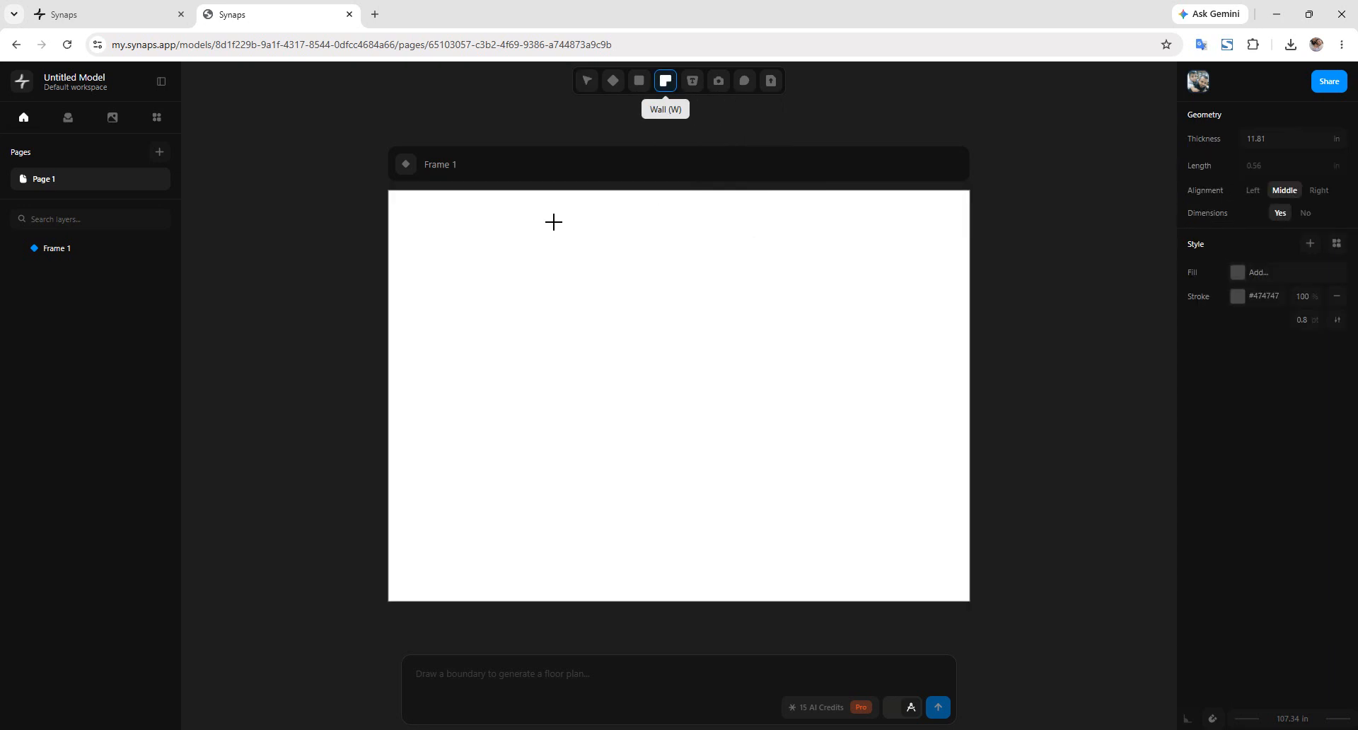
left_click(554, 223)
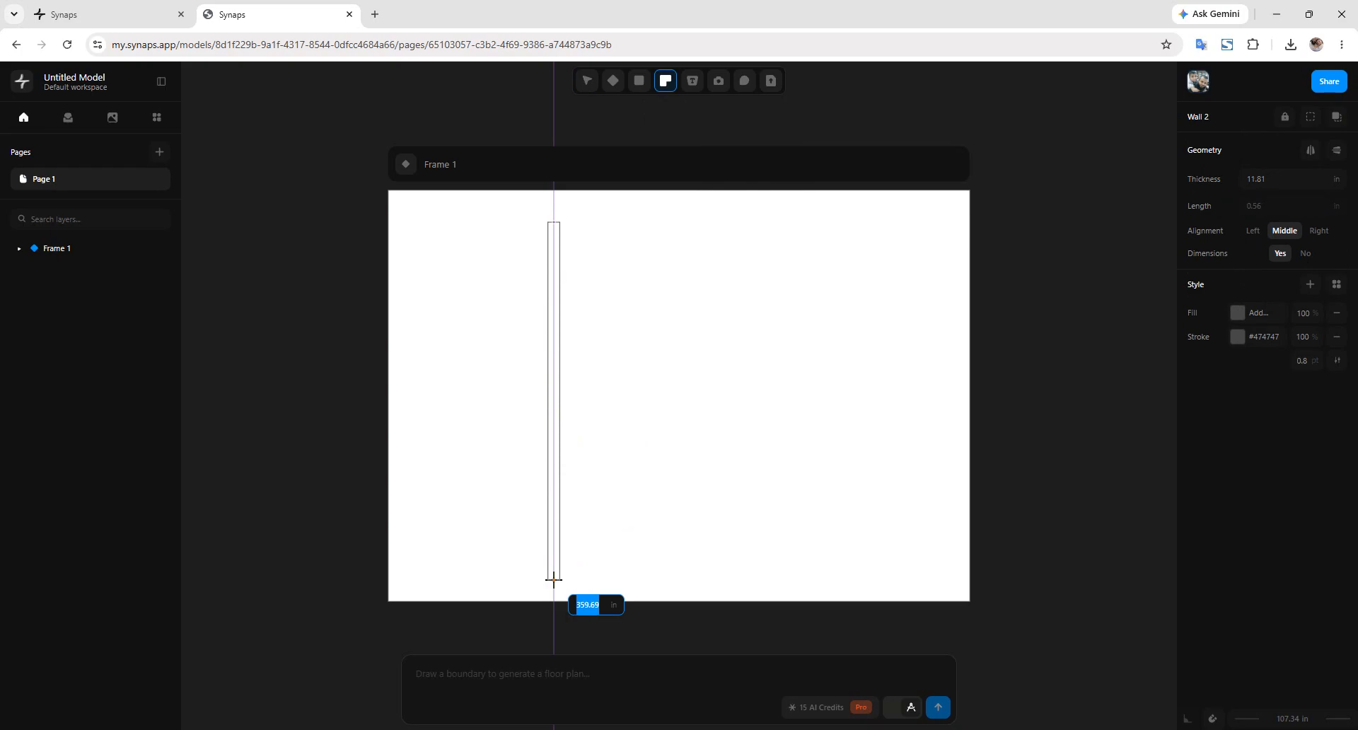
type("12")
type("0.56")
key("Return")
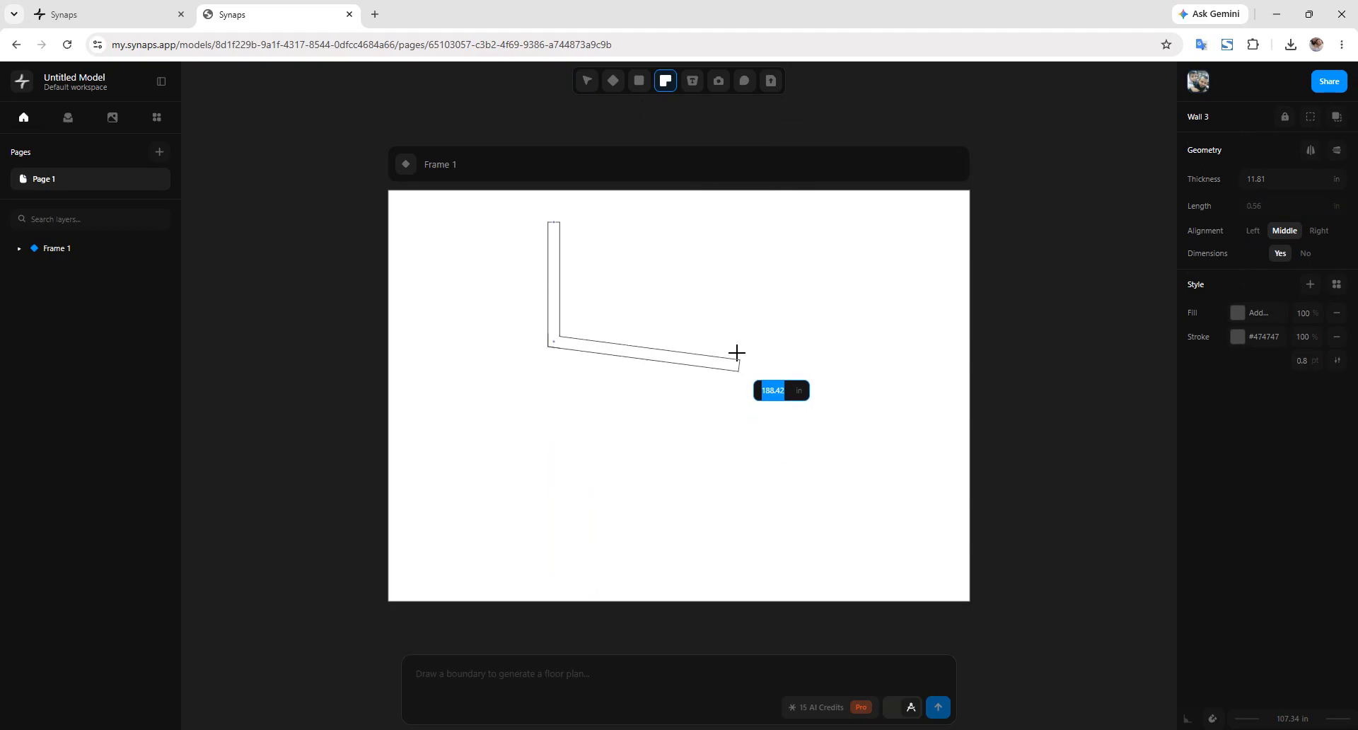
Step: Complete the square room with a 120 in bottom wall and matching right and top walls
type("12")
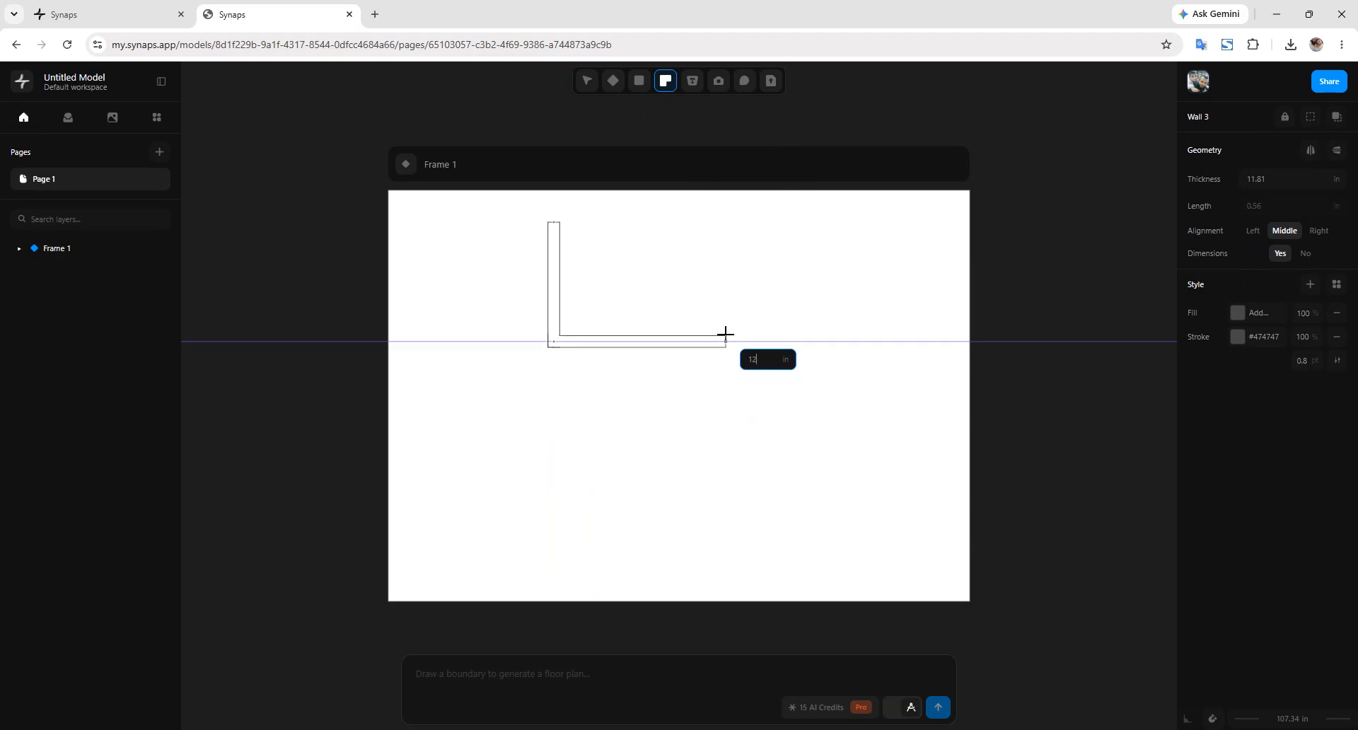
type("0")
key("Return")
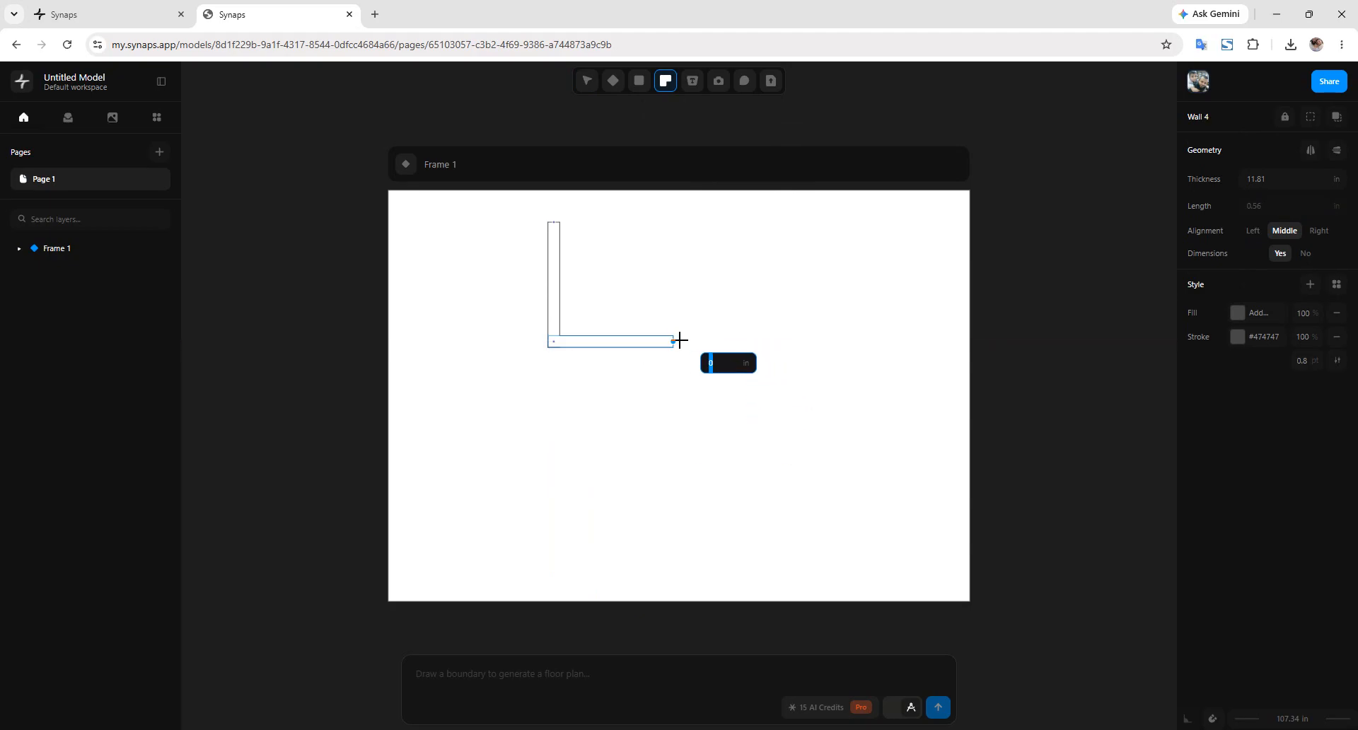
left_click(665, 220)
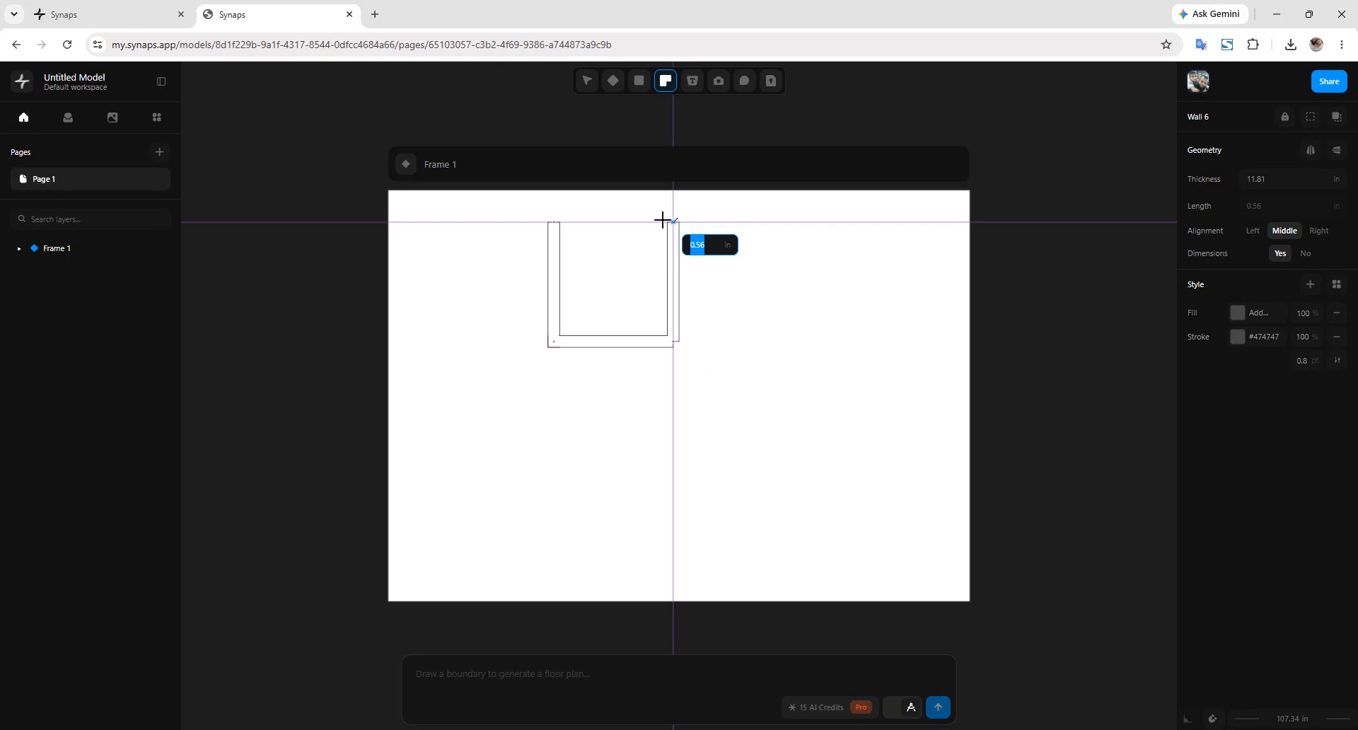
left_click(555, 222)
key("Escape")
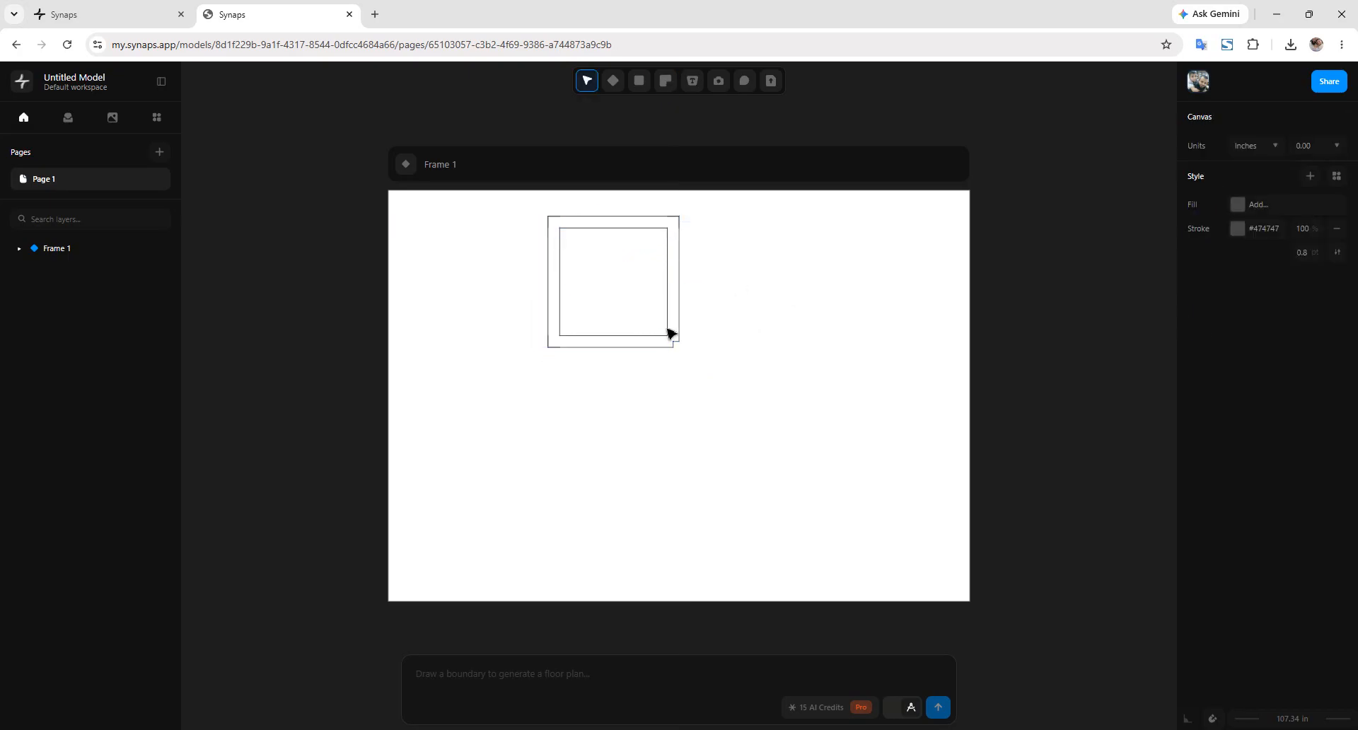
Step: Extend the bottom wall's right end to the outer edge of the right wall to close the notched corner
left_click(671, 332)
scroll(673, 338, "up", 2)
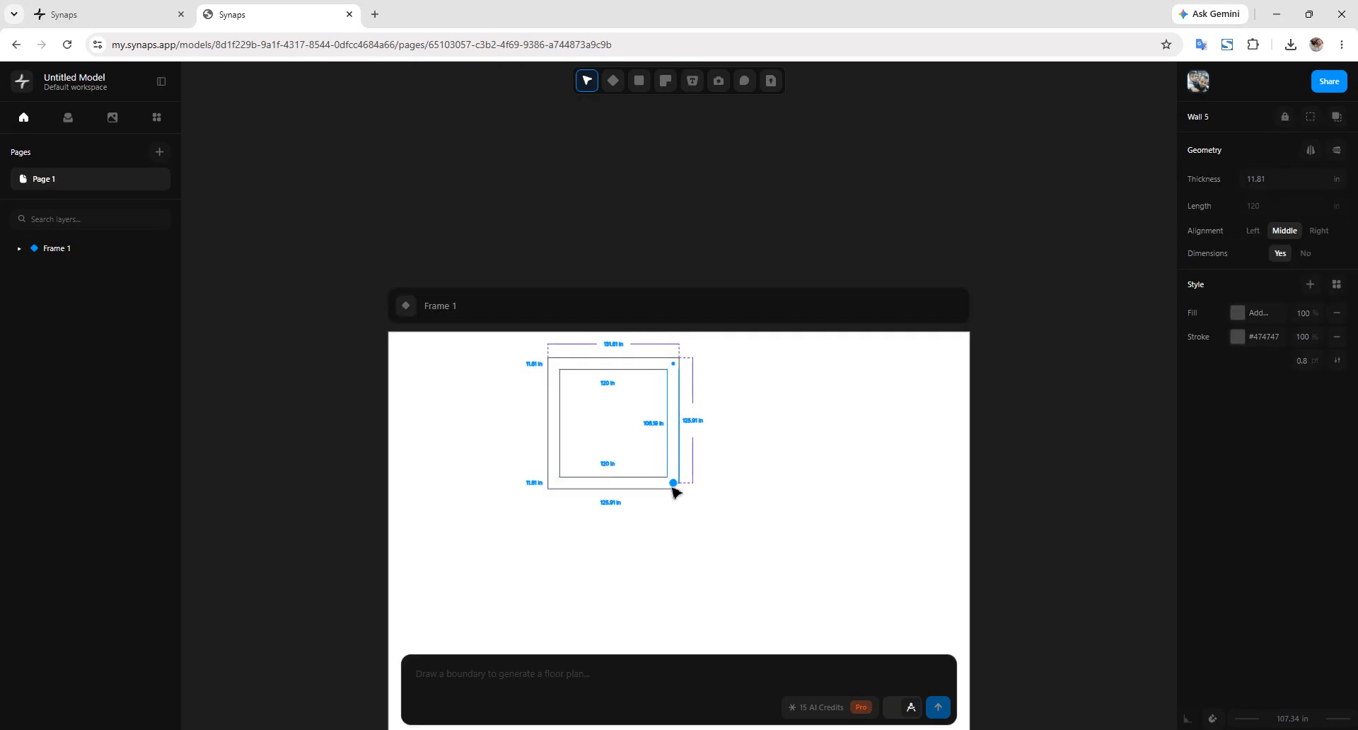
scroll(731, 522, "up", 5, "ctrl")
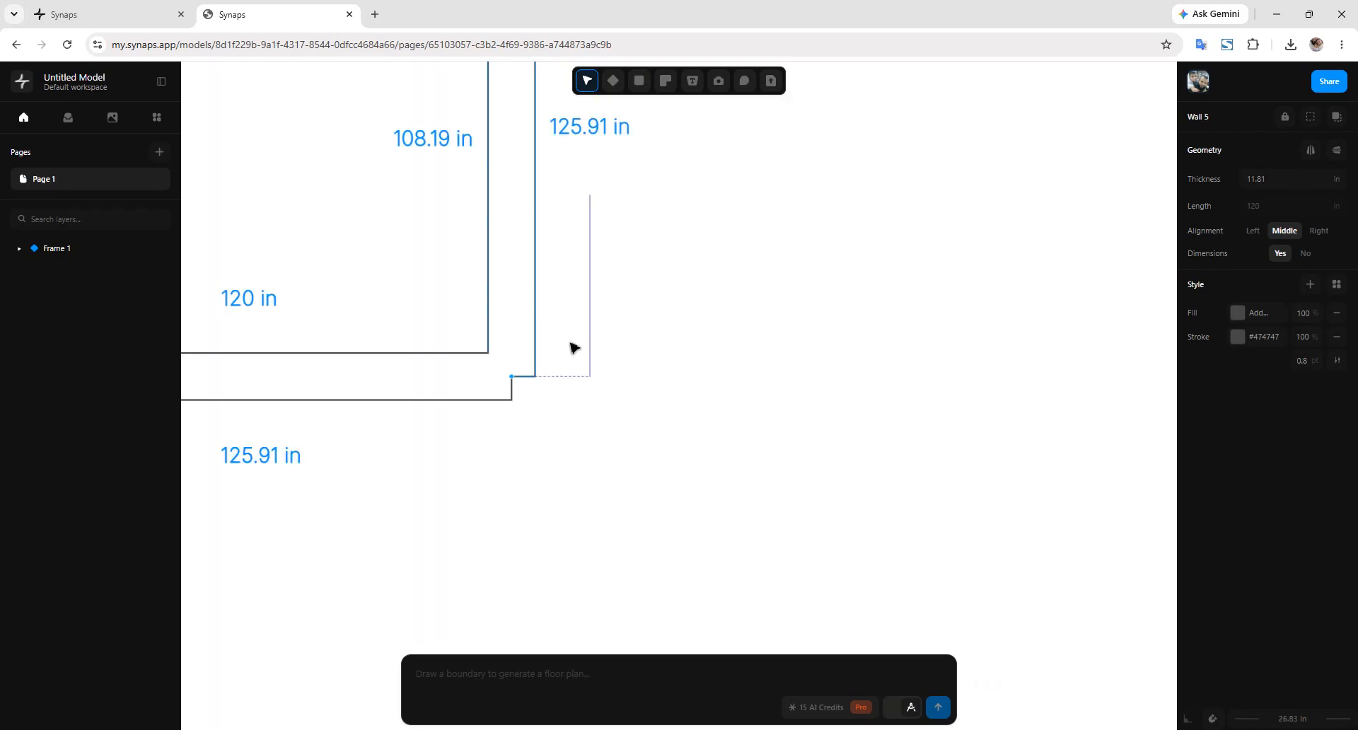
middle_click_drag(574, 347, 788, 390)
left_click(731, 442)
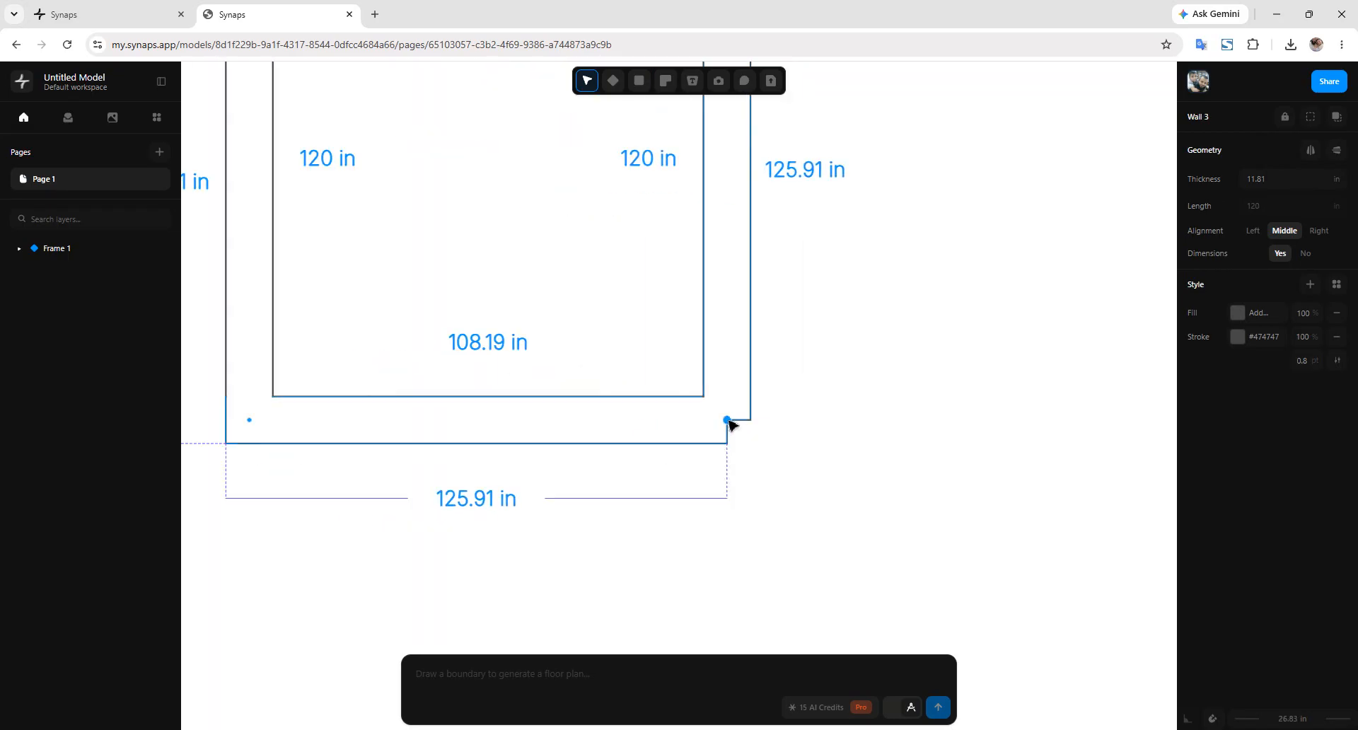
left_click_drag(727, 419, 754, 424)
left_click(945, 391)
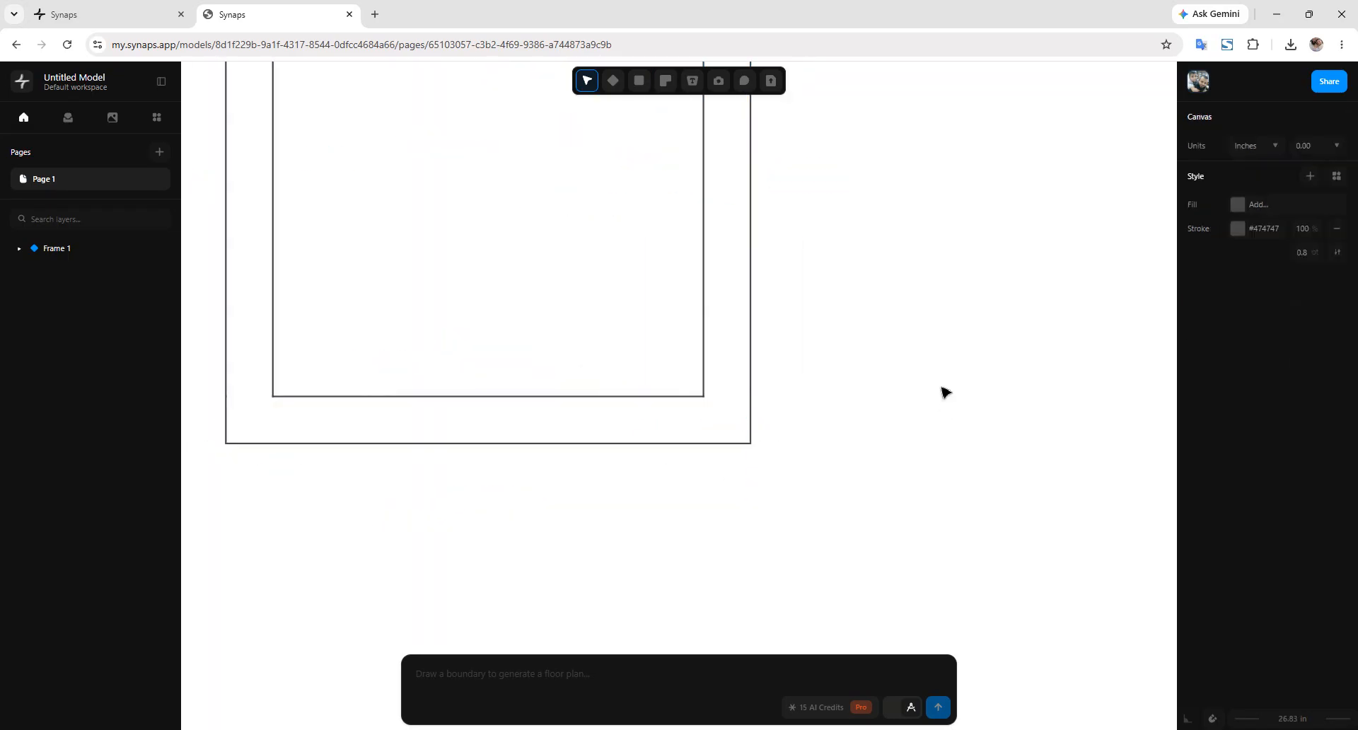
Step: Place a door in the top wall near the right corner with the Opening tool
scroll(794, 437, "up", 2)
scroll(795, 437, "left", 1)
scroll(803, 349, "up", 1)
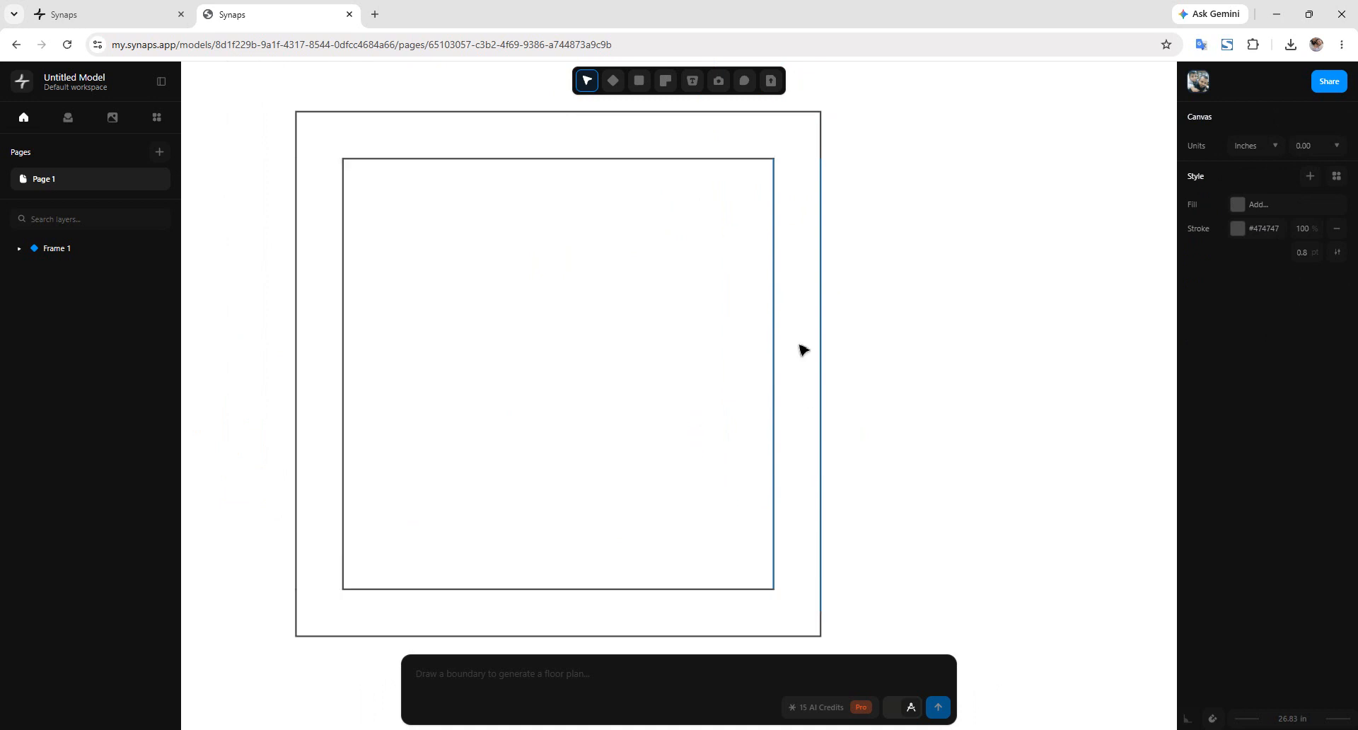
scroll(802, 350, "up", 1)
scroll(803, 349, "left", 1)
scroll(852, 316, "down", 1)
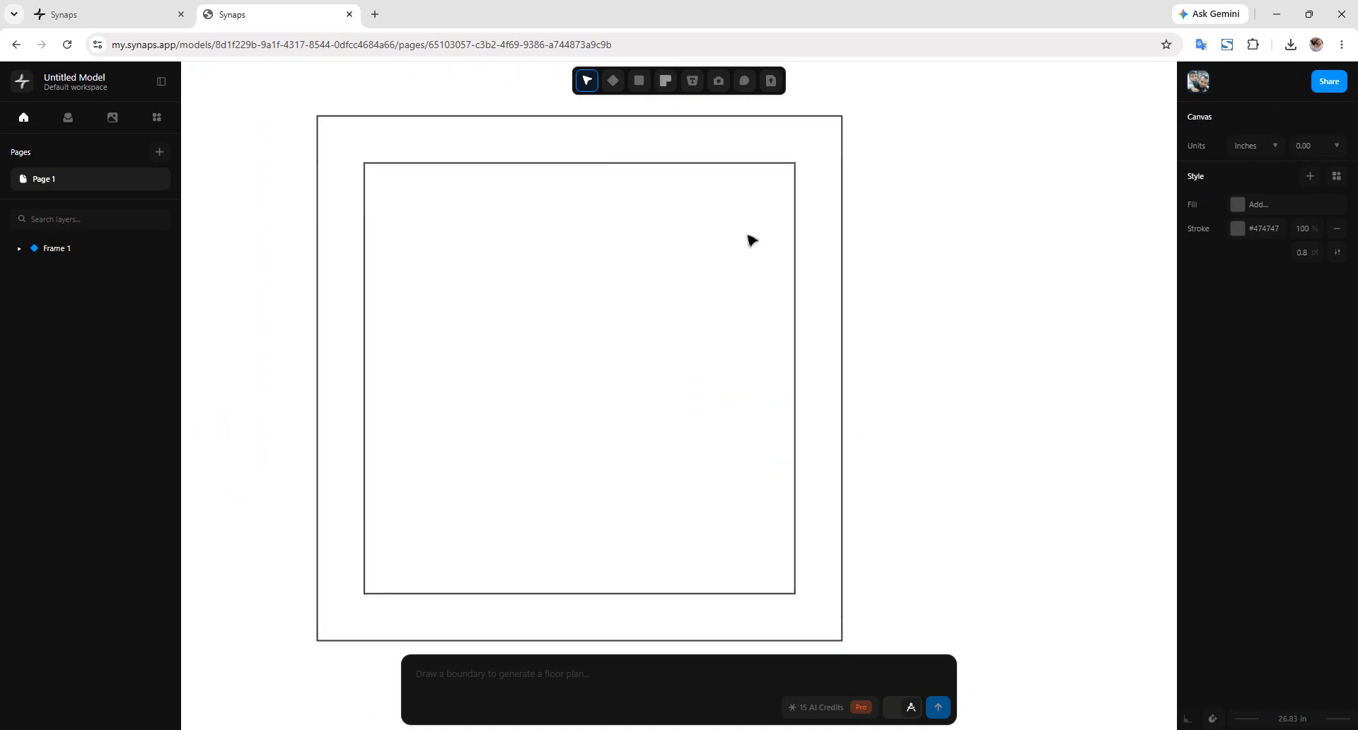
left_click(665, 80)
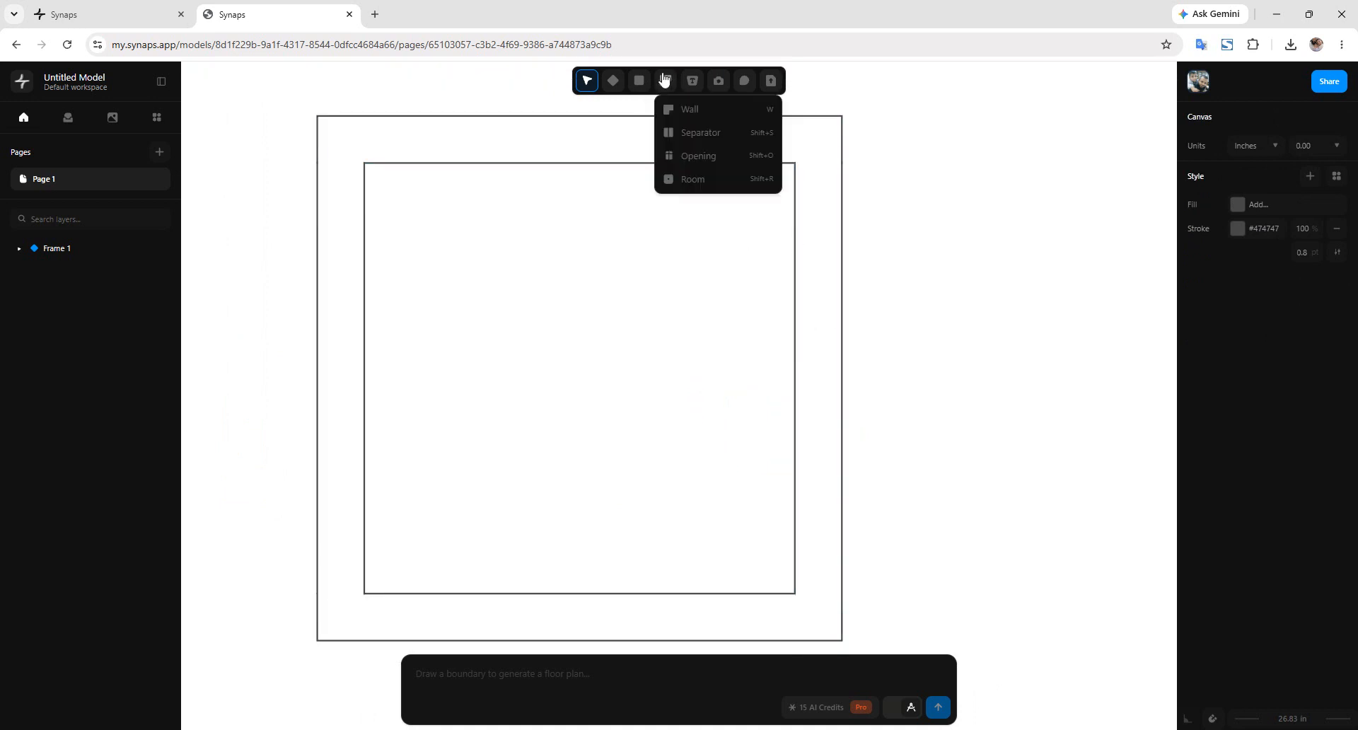
left_click(725, 155)
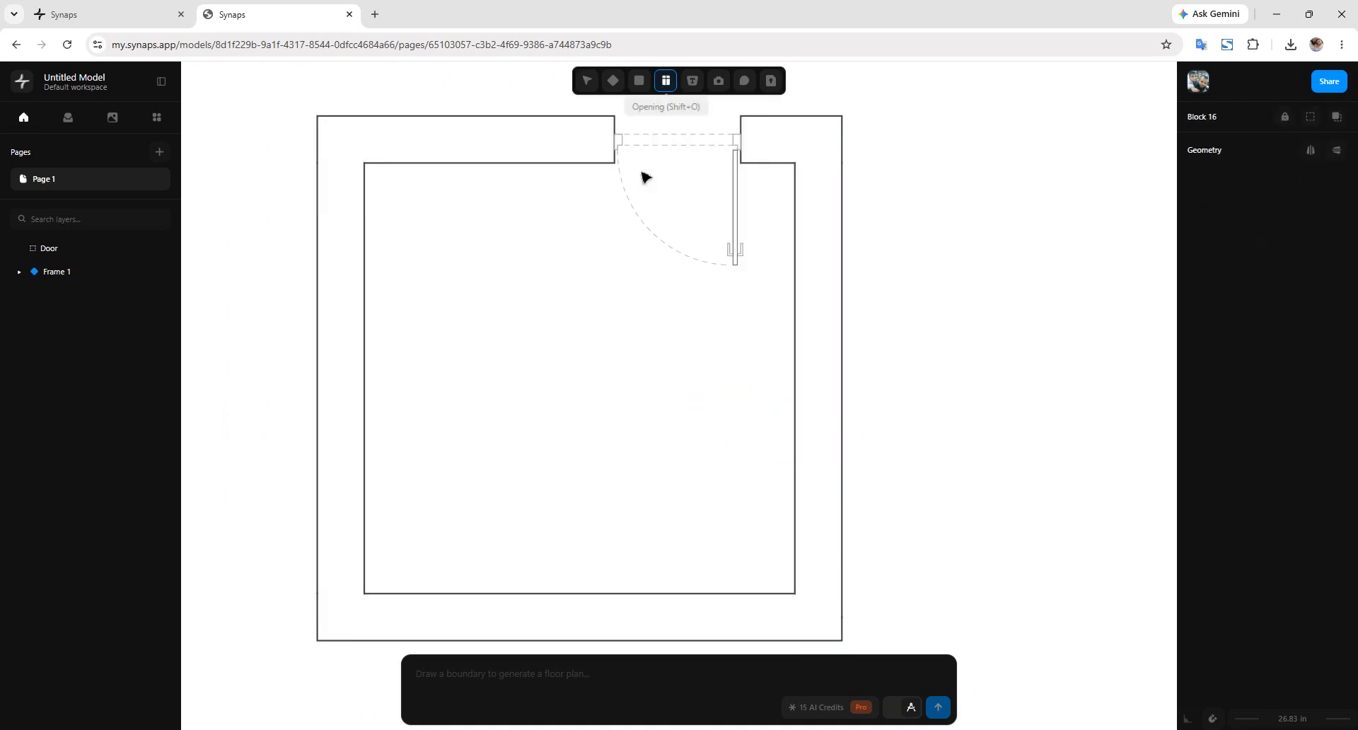
left_click(703, 172)
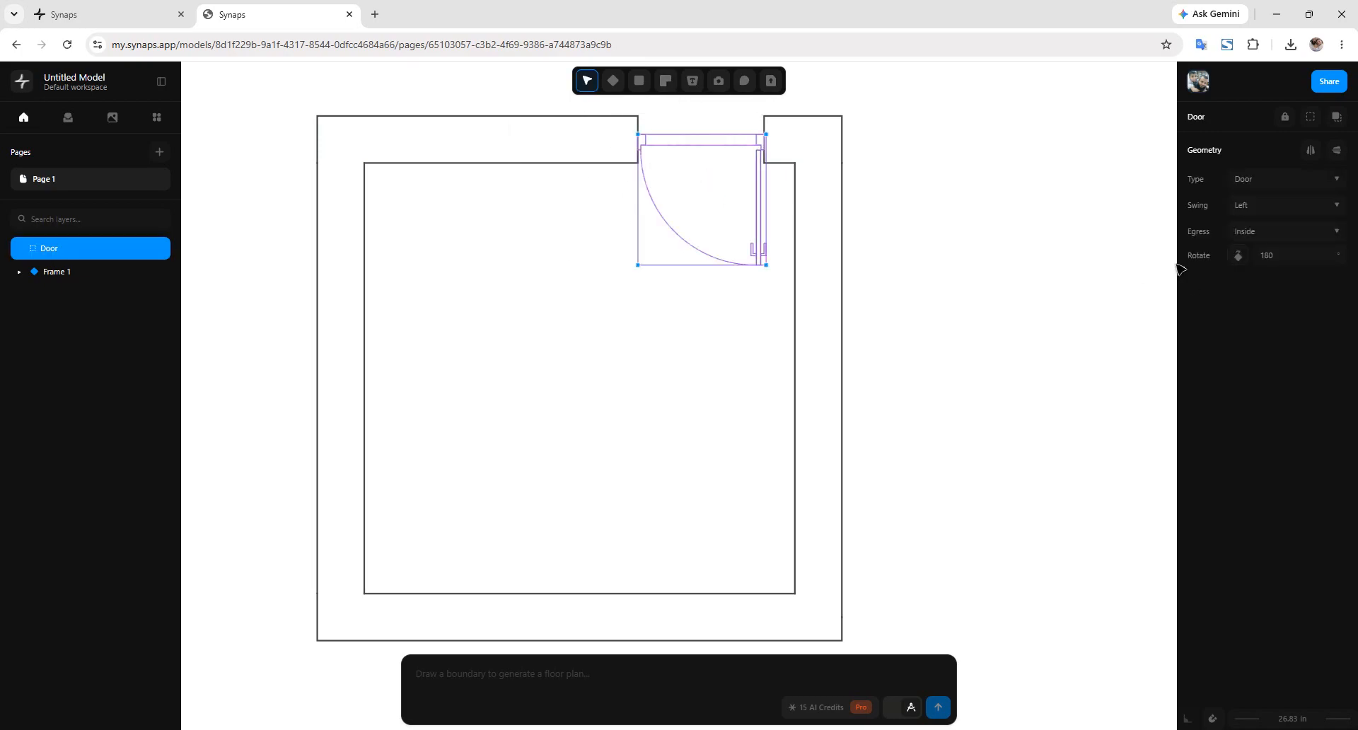
Step: Change the top wall's opening type from Door to Window
left_click(1303, 181)
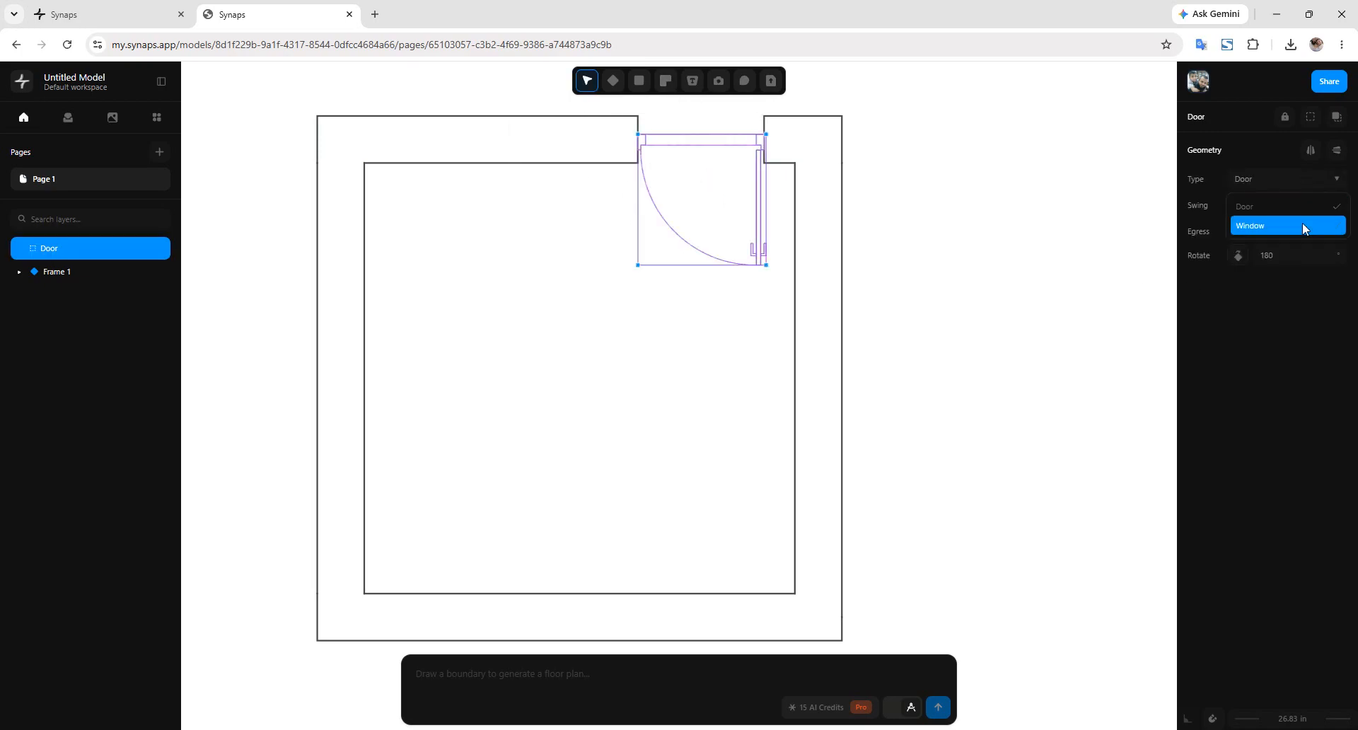
left_click(1302, 222)
left_click_drag(732, 150, 650, 148)
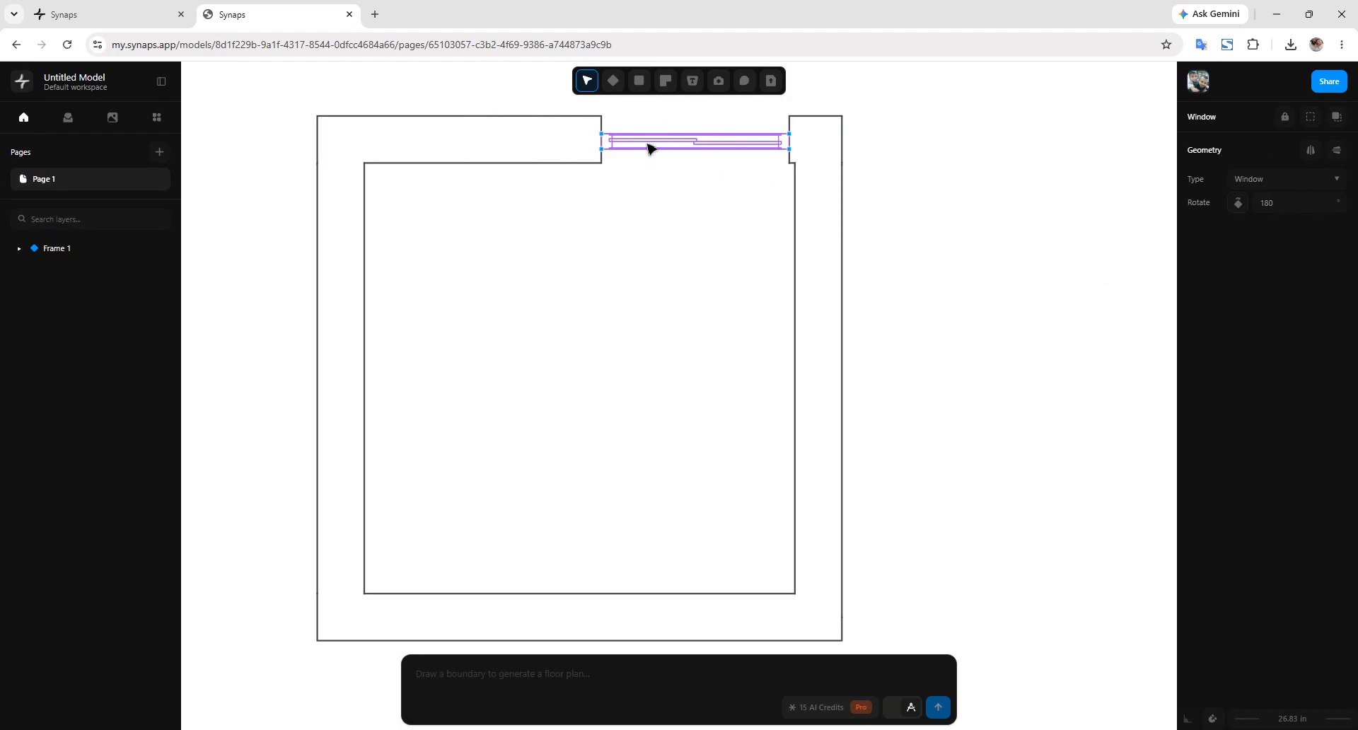
Step: Inspect the dimensions of the right wall and the window opening in the top wall
left_click(822, 259)
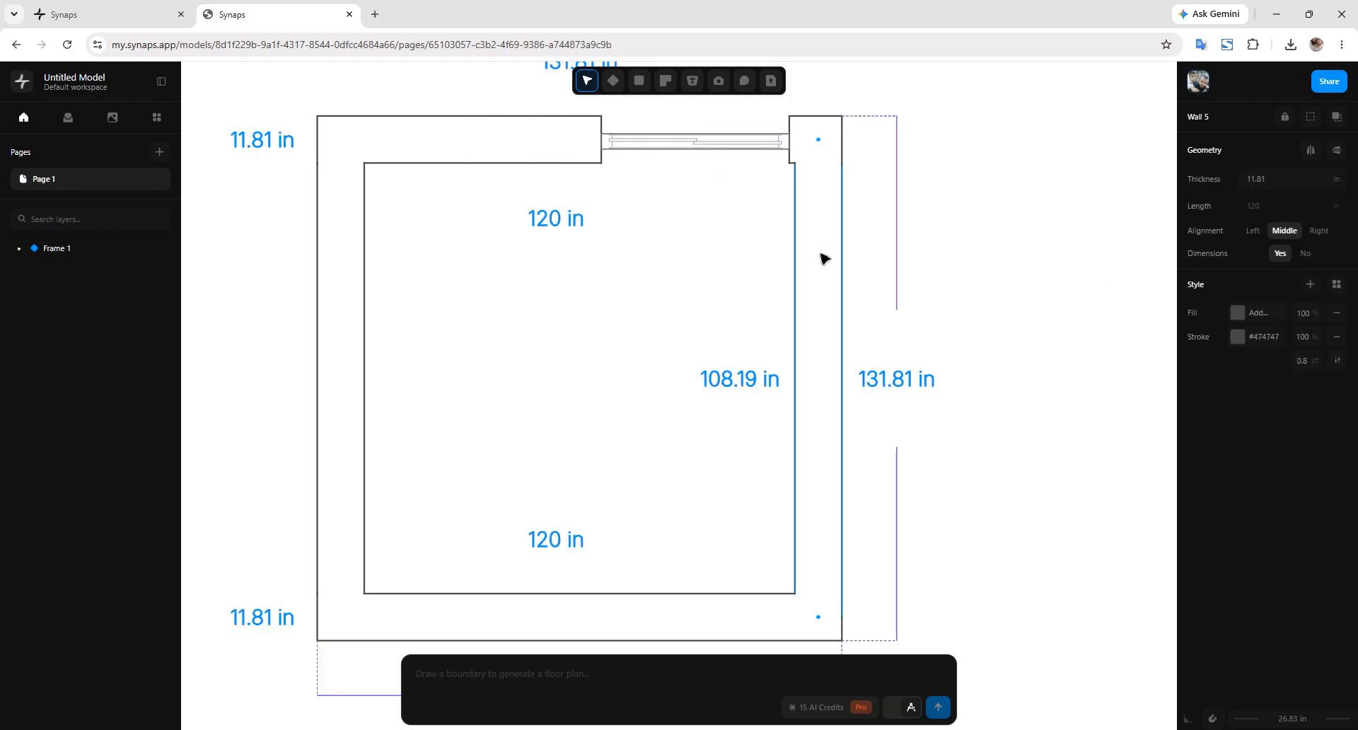
scroll(733, 172, "up", 2)
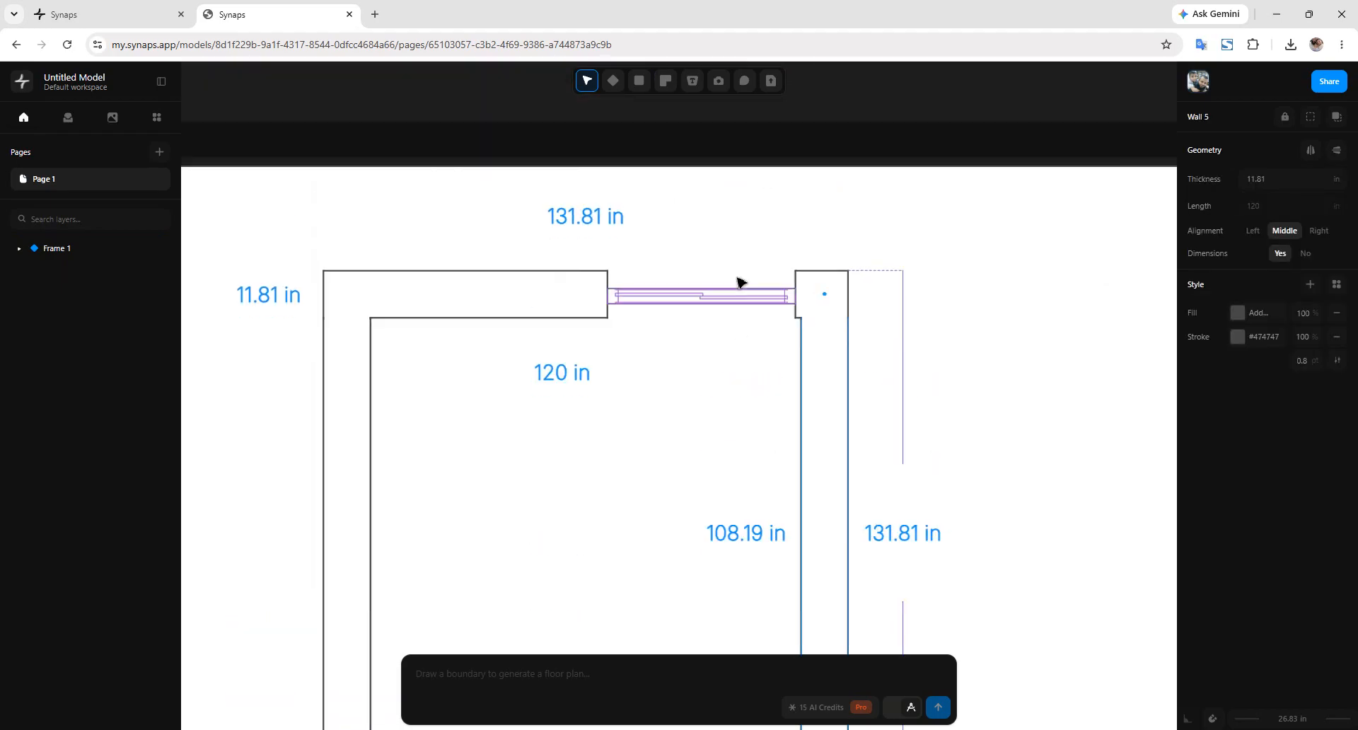
scroll(740, 258, "down", 3)
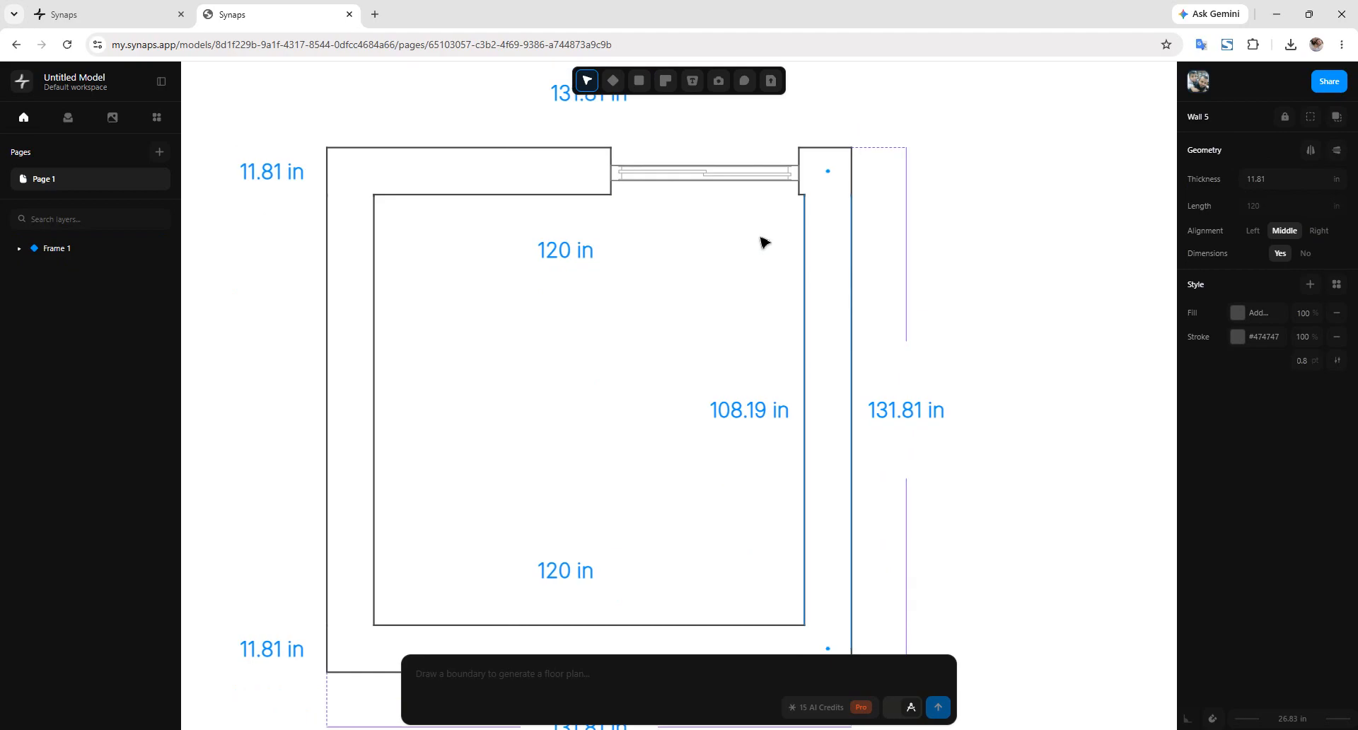
scroll(784, 290, "up", 1)
scroll(784, 289, "down", 2, "ctrl")
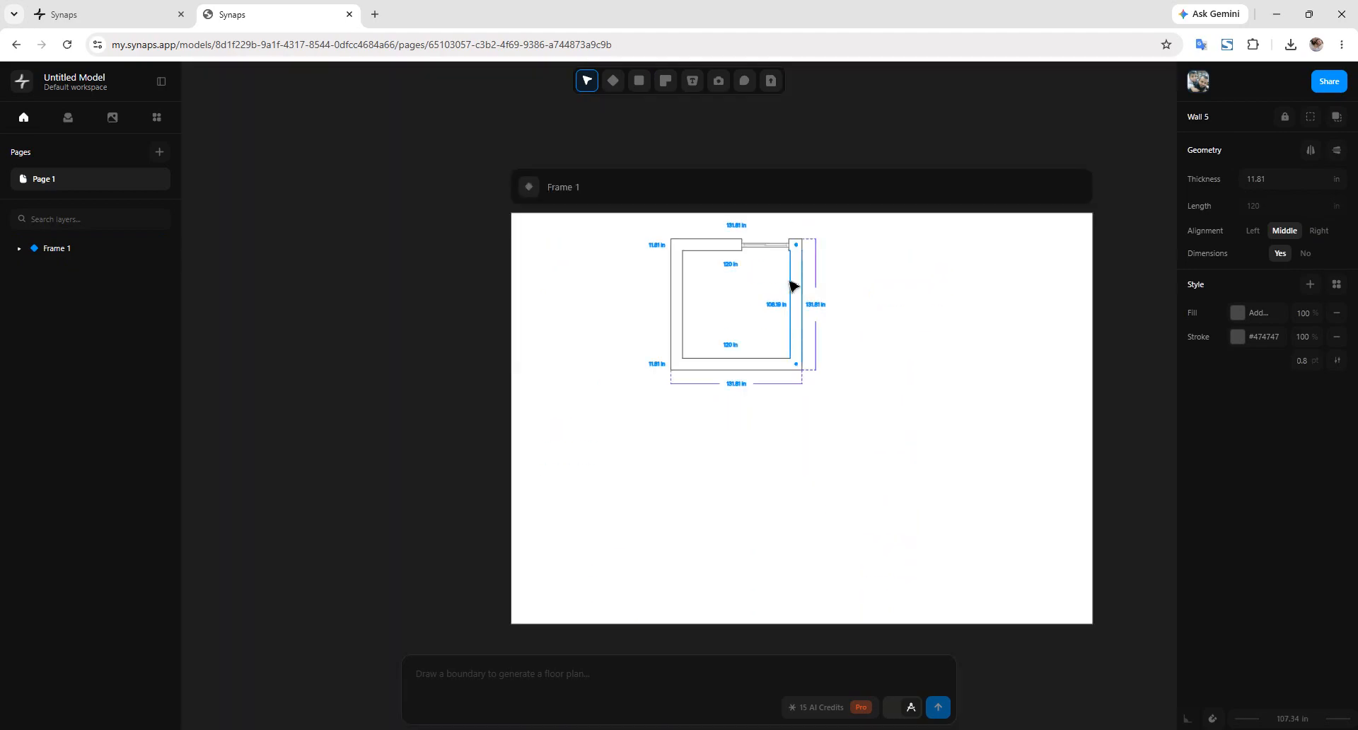
scroll(788, 280, "up", 2, "ctrl")
scroll(788, 274, "down", 2, "ctrl")
scroll(791, 265, "up", 2, "ctrl")
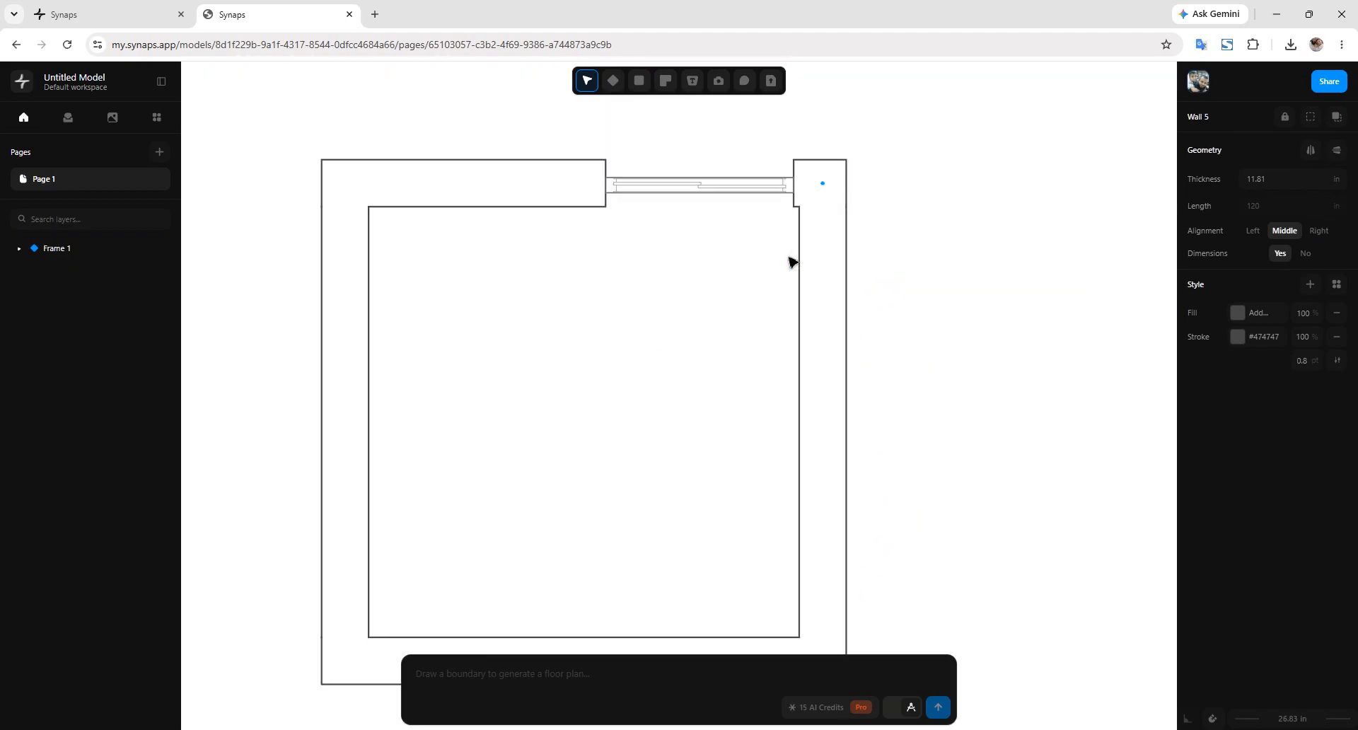
Step: Shift the window left along the top wall and try resizing it from its left end
left_click(750, 187)
mouse_move(745, 186)
left_mouse_down()
mouse_move(682, 187)
mouse_move(722, 191)
left_mouse_up()
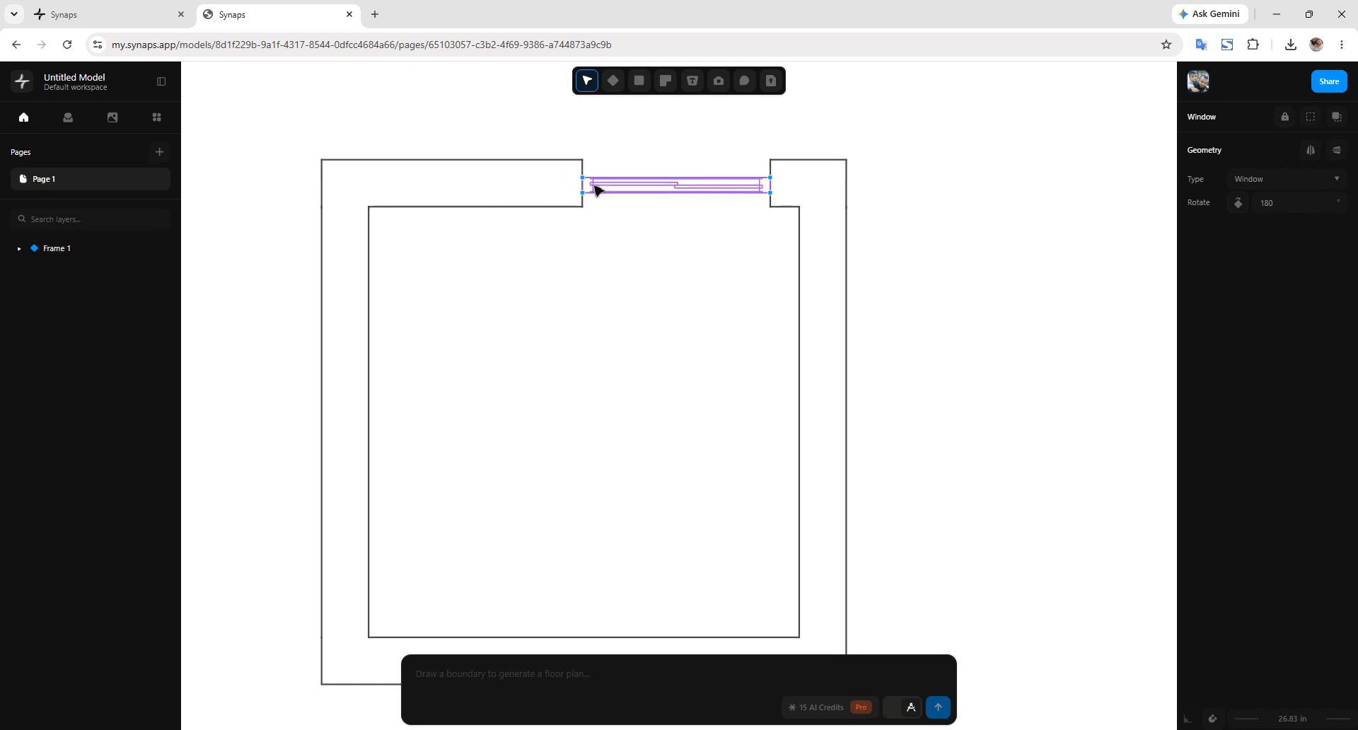
mouse_move(583, 185)
left_mouse_down()
mouse_move(549, 185)
mouse_move(591, 170)
left_mouse_up()
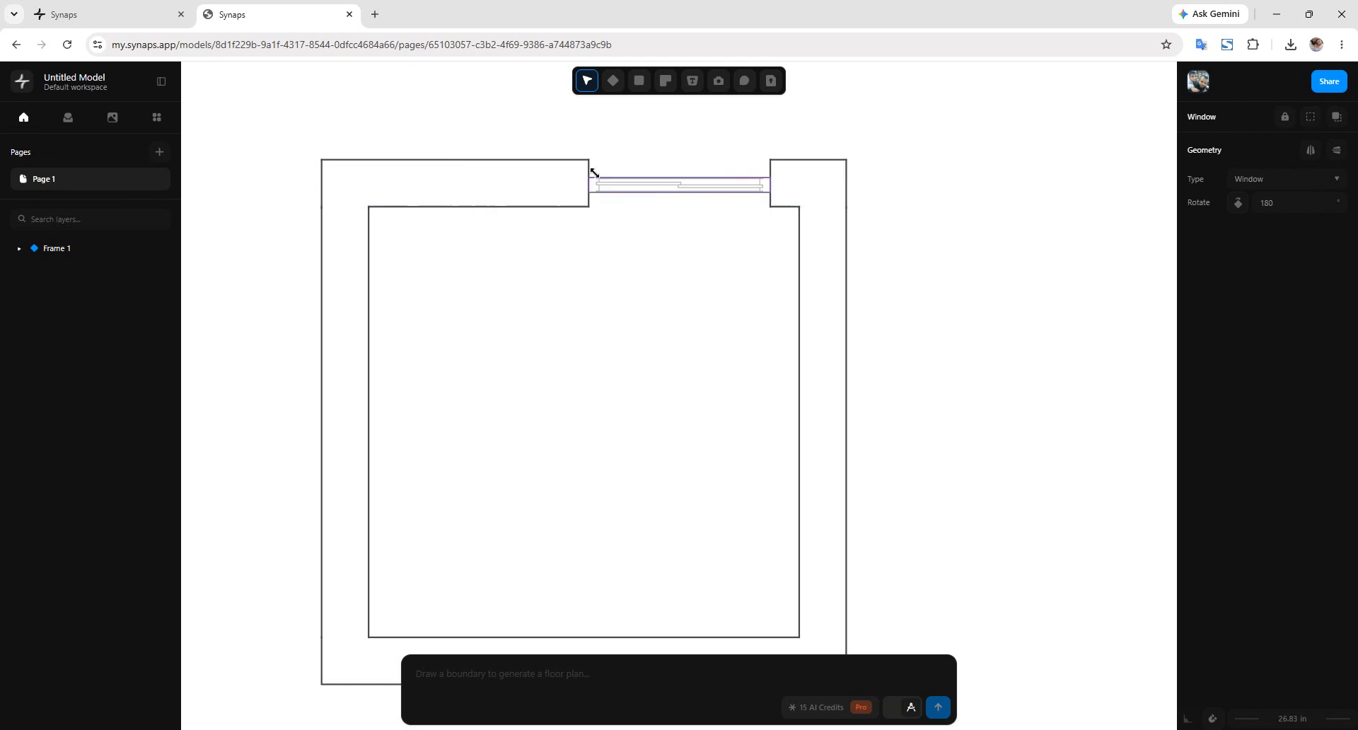
left_click(781, 212)
left_click(745, 189)
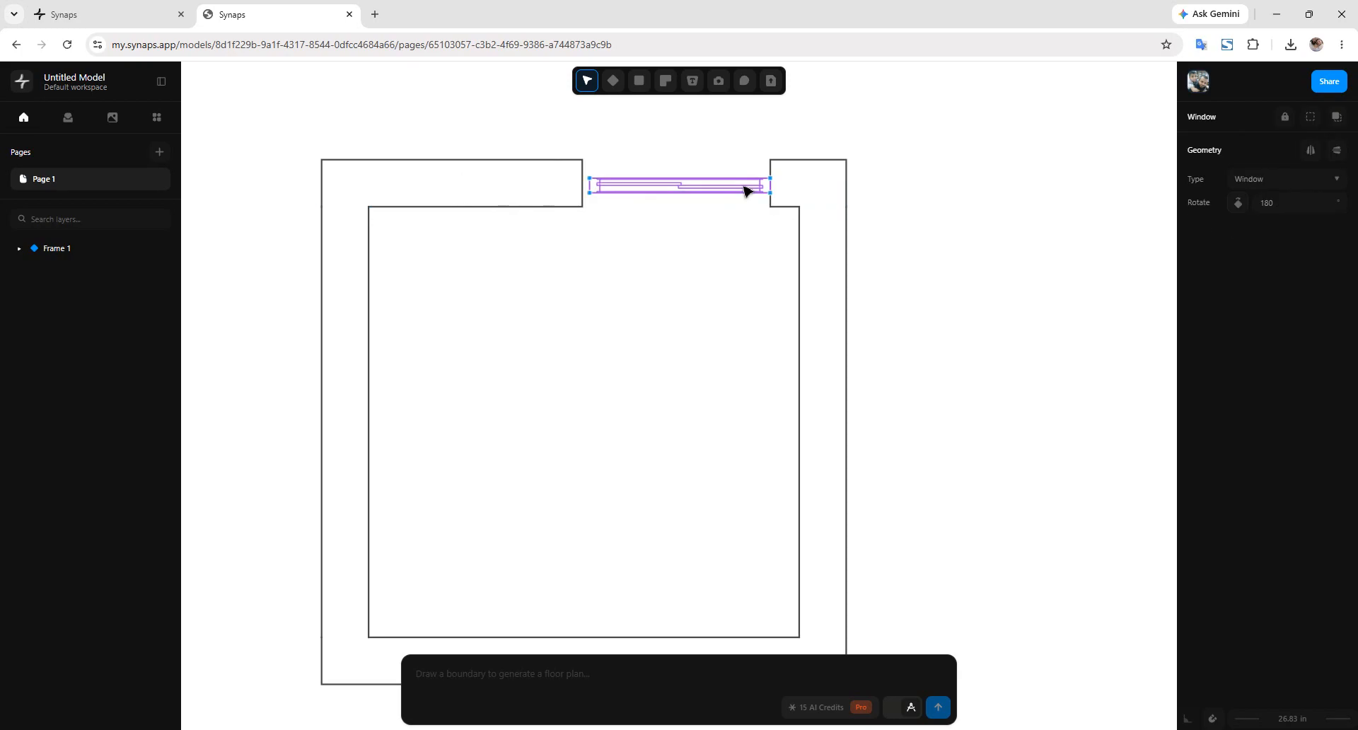
left_click(625, 198)
left_click(626, 197)
left_click(653, 249)
mouse_move(599, 185)
left_mouse_down()
mouse_move(622, 185)
mouse_move(606, 189)
left_mouse_up()
left_click(643, 203)
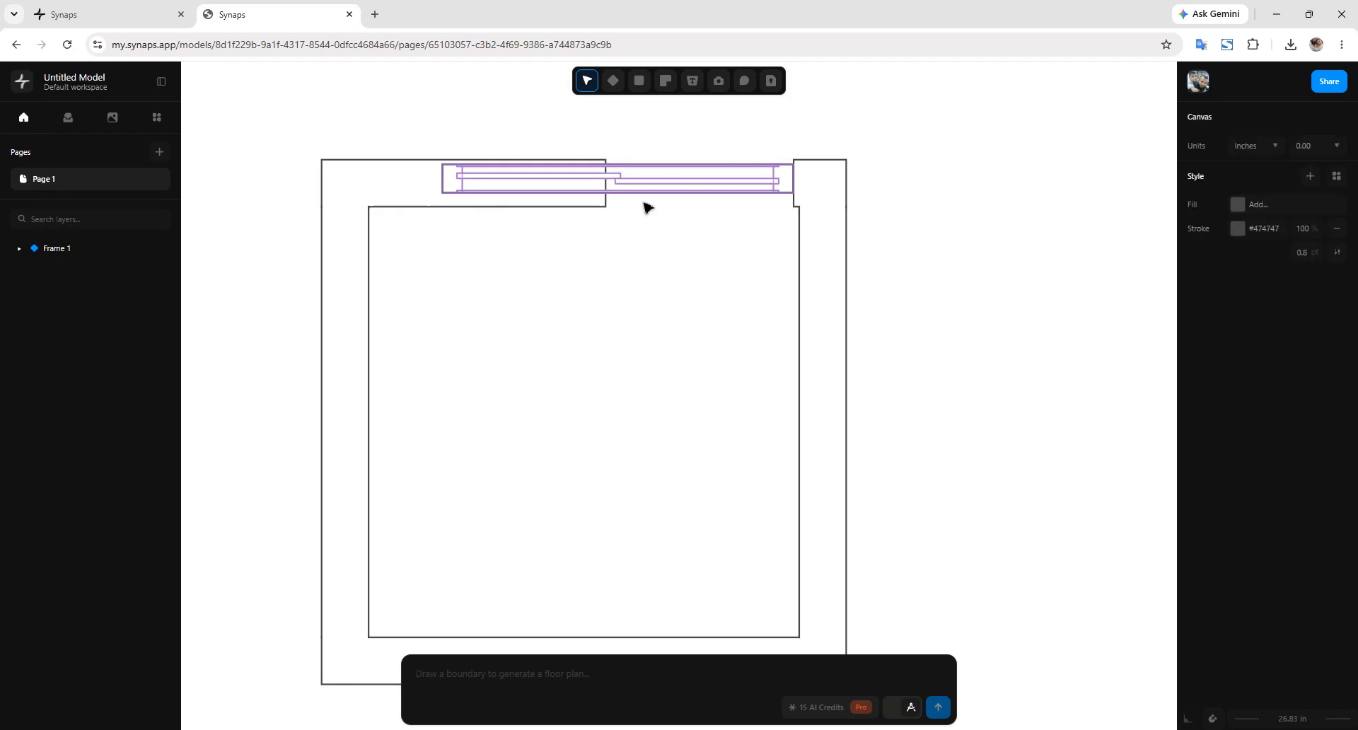
Step: Shorten the oversized window from its left end and delete it from the top wall
left_click(448, 179)
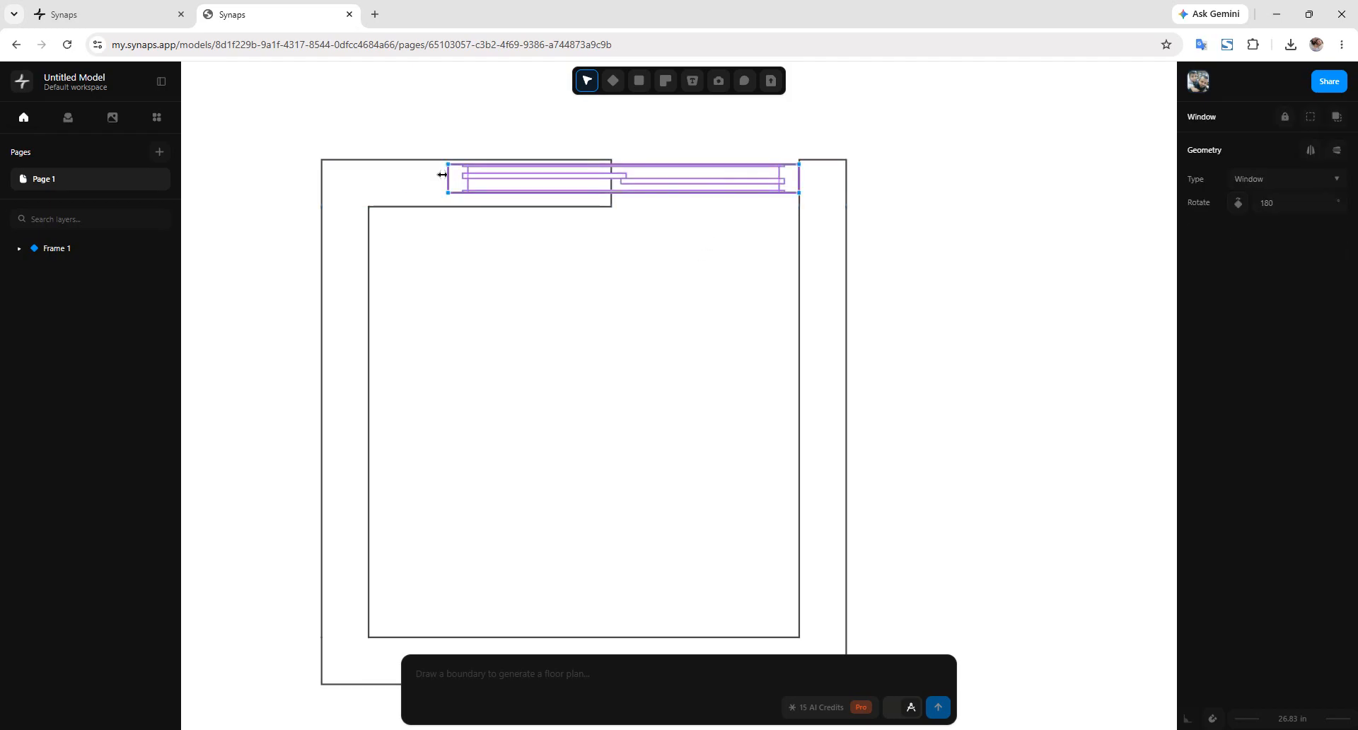
left_click_drag(448, 178, 531, 178)
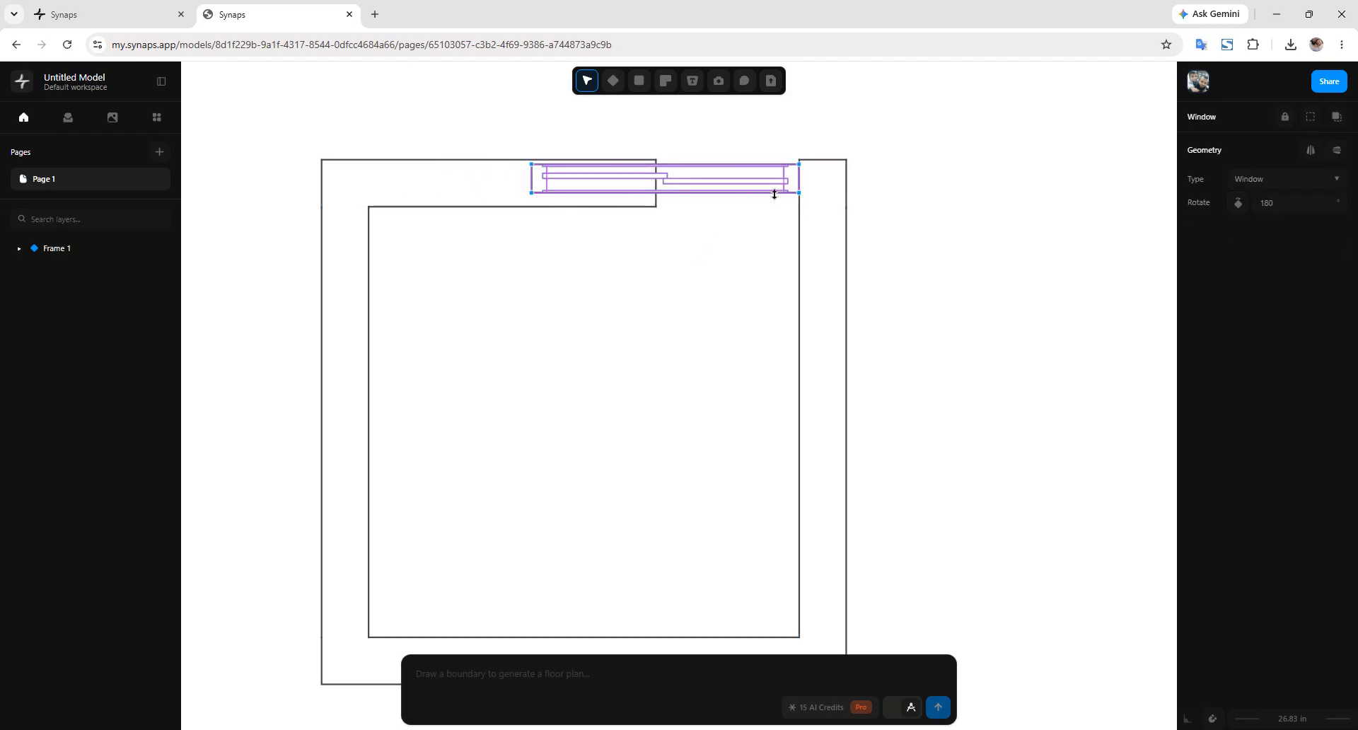
key("Delete")
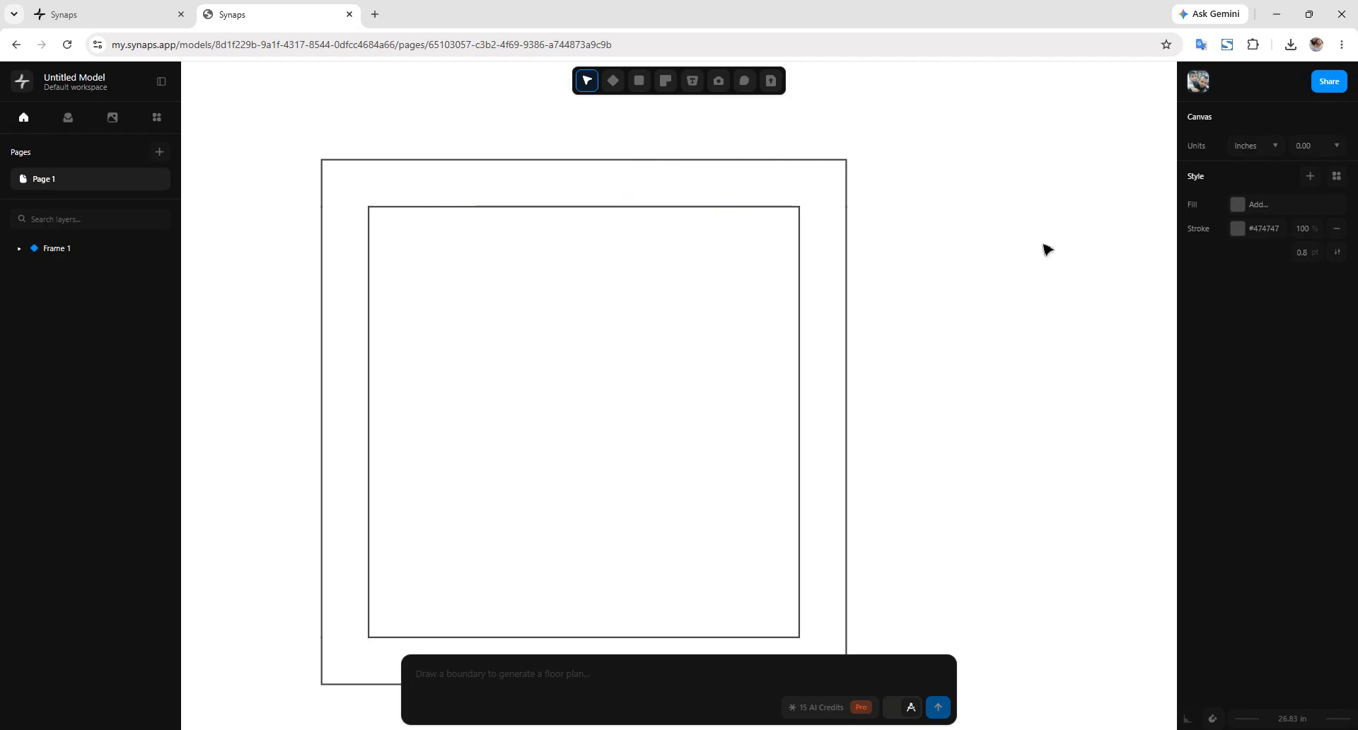
Step: Insert a door opening in the top wall near the room's upper right corner
left_click(665, 80)
left_click(716, 157)
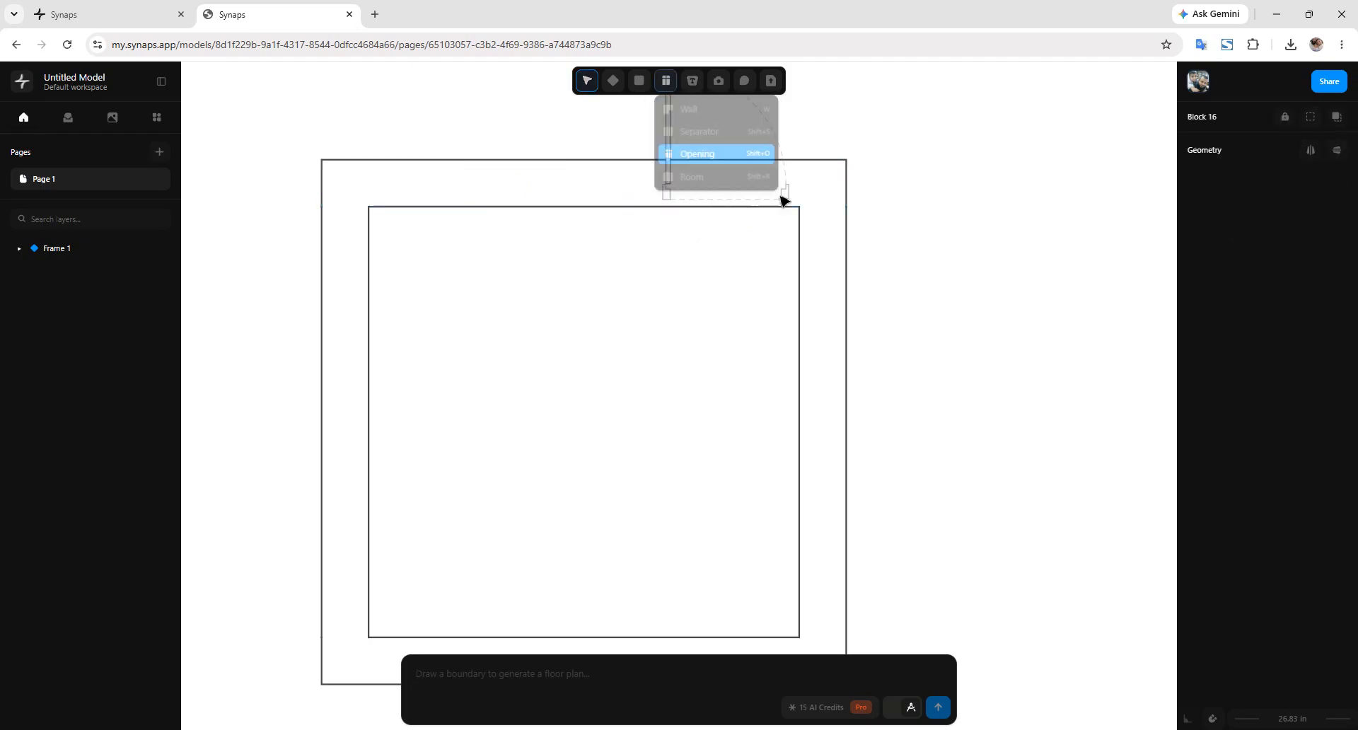
left_click(727, 211)
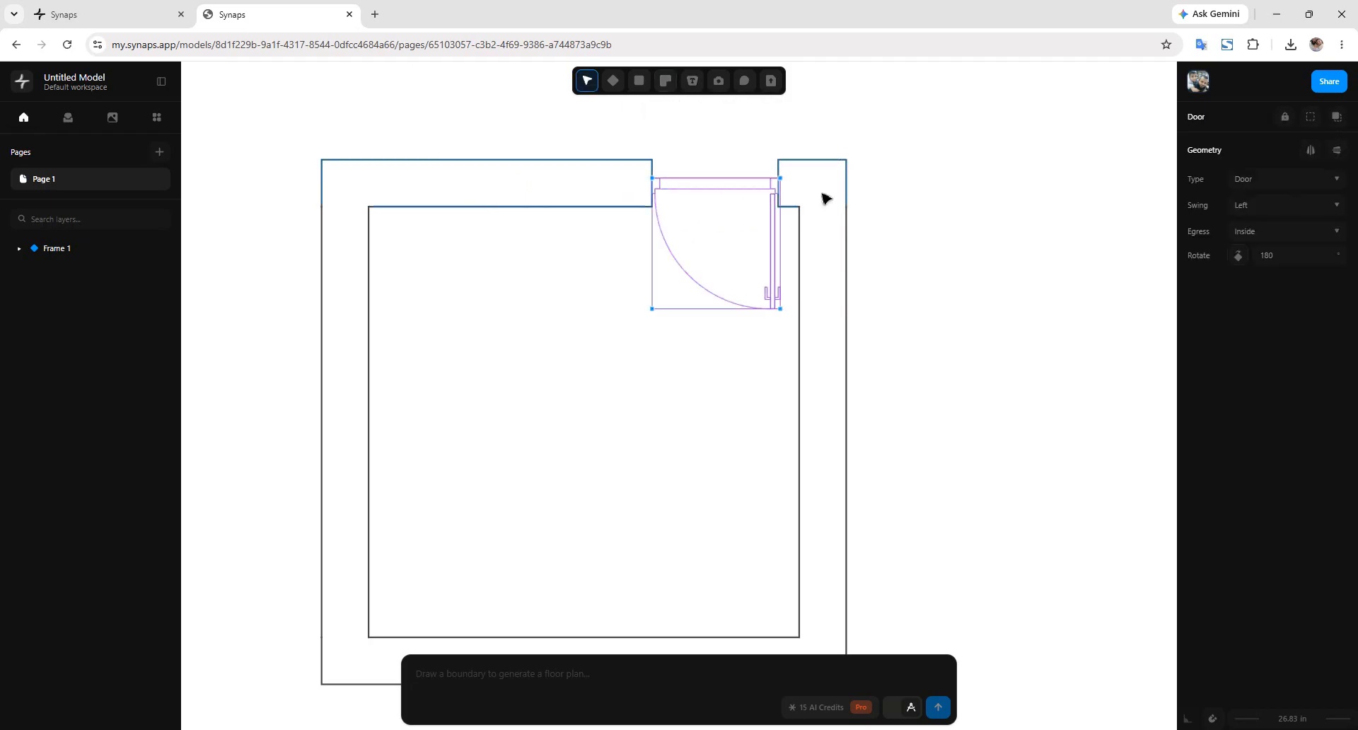
Step: Examine how the door and its swing arc display at overview and close-up scales
scroll(590, 372, "down", 1)
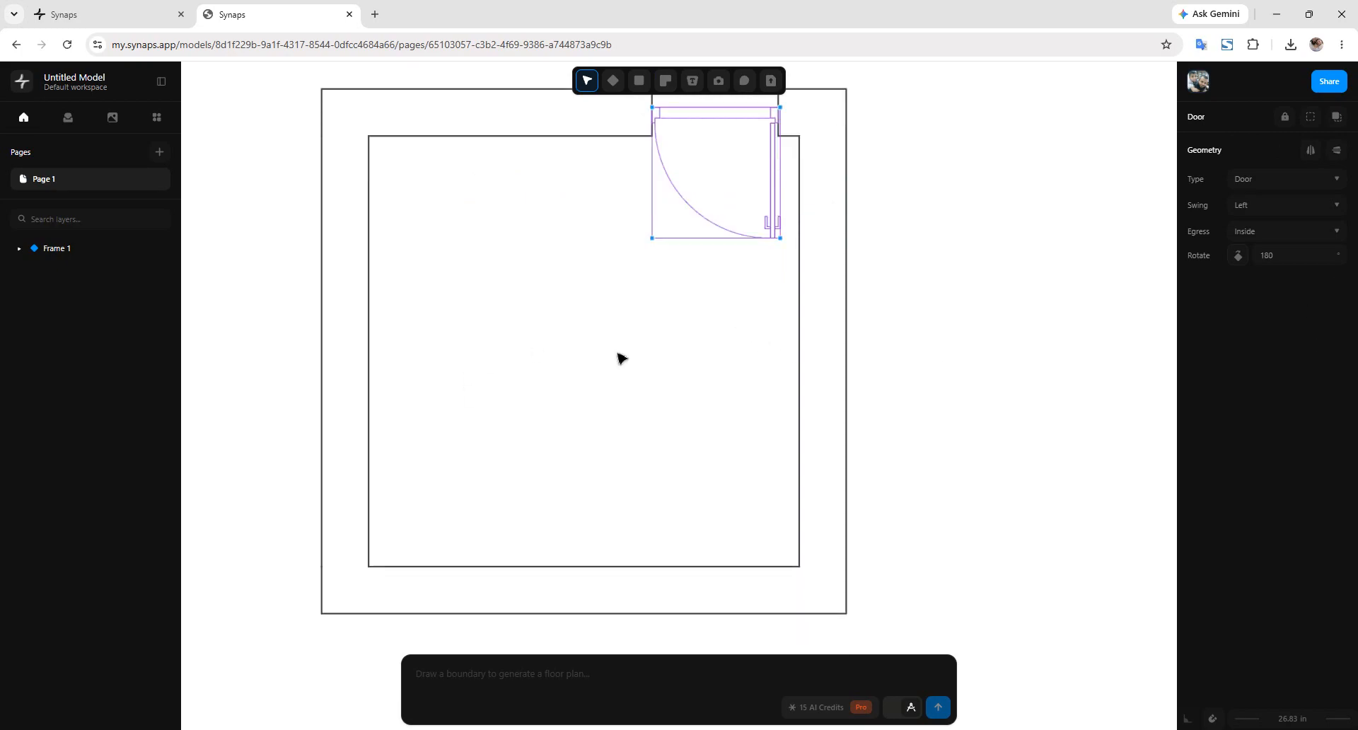
middle_click_drag(618, 322, 667, 430)
scroll(630, 409, "down", 1)
scroll(631, 406, "down", 1)
scroll(667, 430, "down", 2, "ctrl")
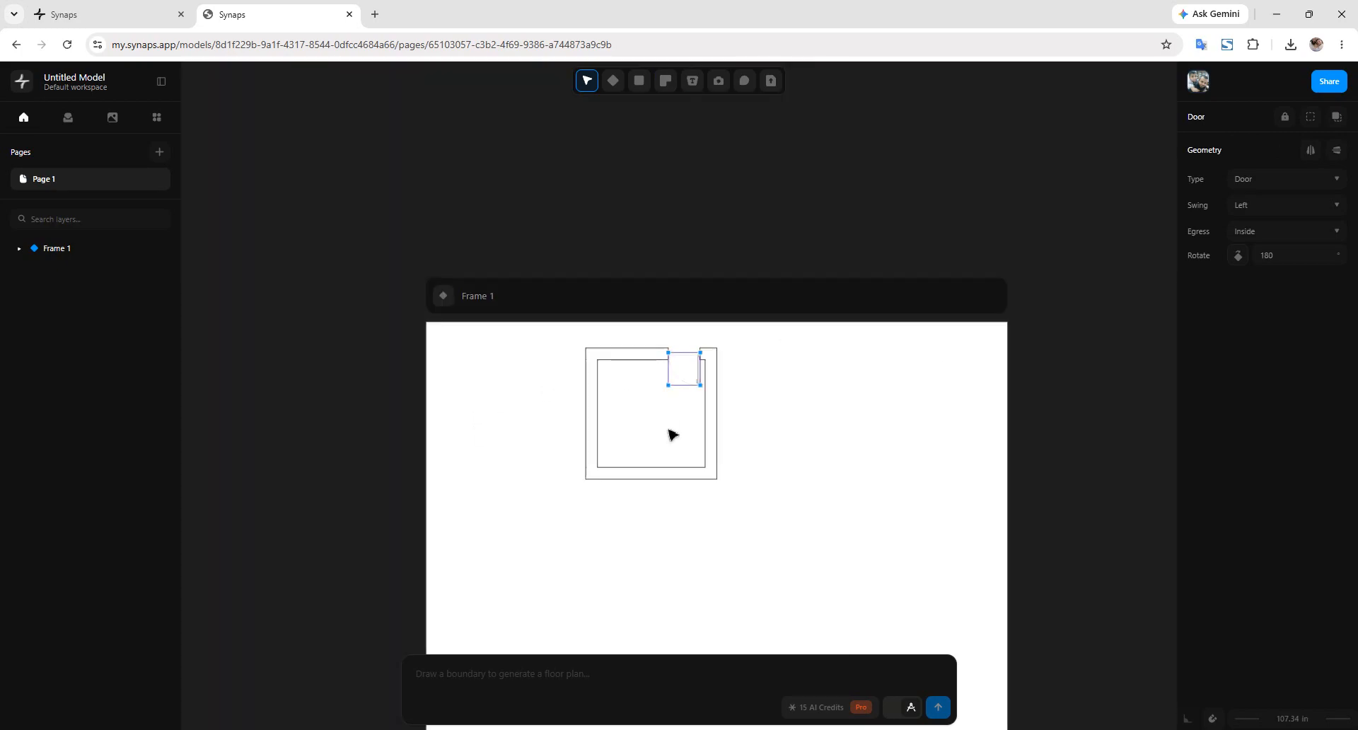
scroll(669, 421, "up", 2, "ctrl")
scroll(676, 419, "down", 3, "ctrl")
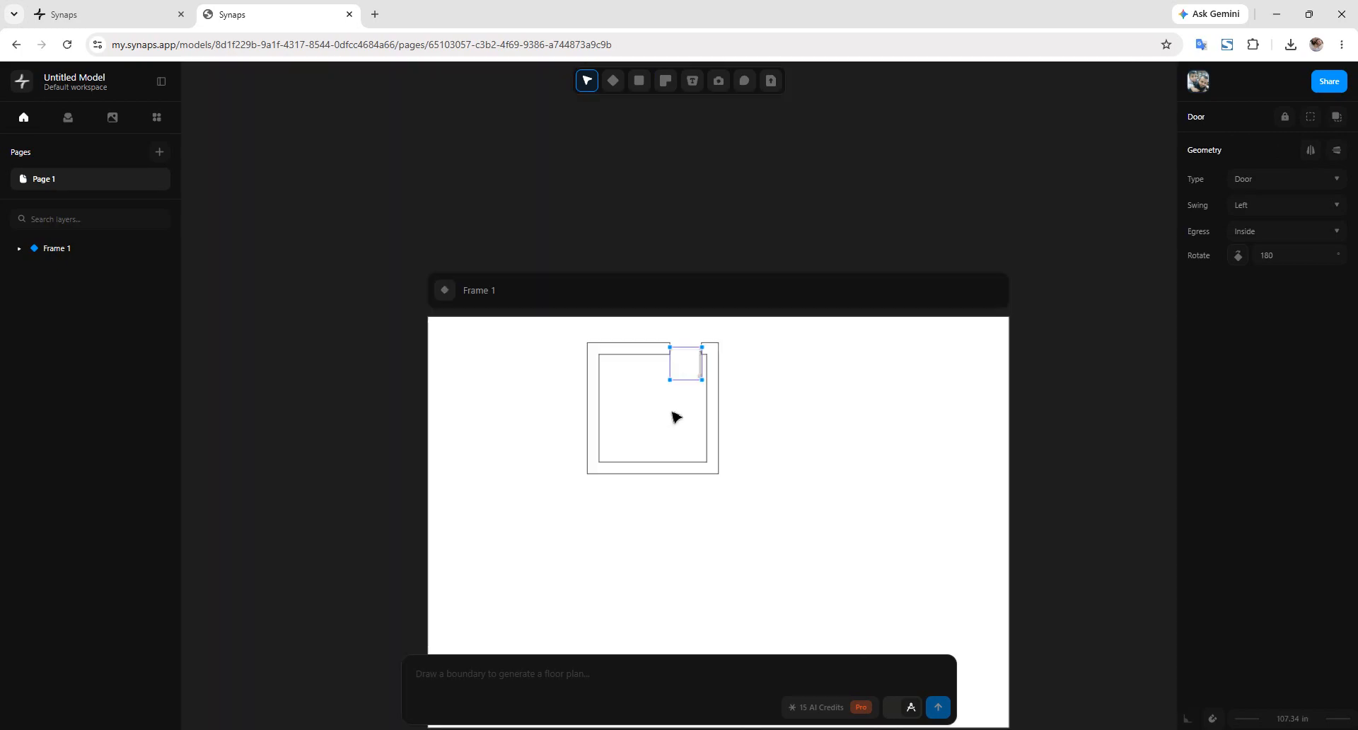
left_click(808, 435)
left_click(696, 383)
scroll(685, 407, "up", 1)
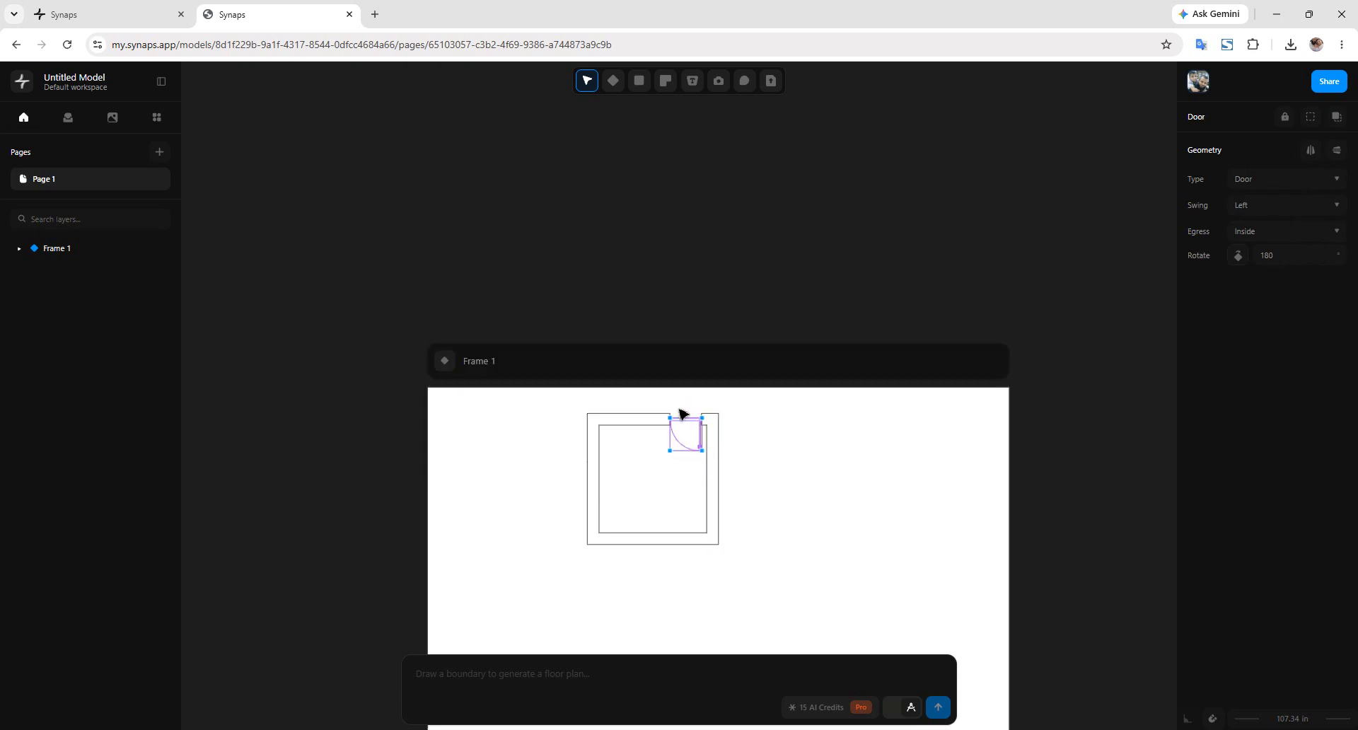
scroll(751, 508, "up", 3, "ctrl")
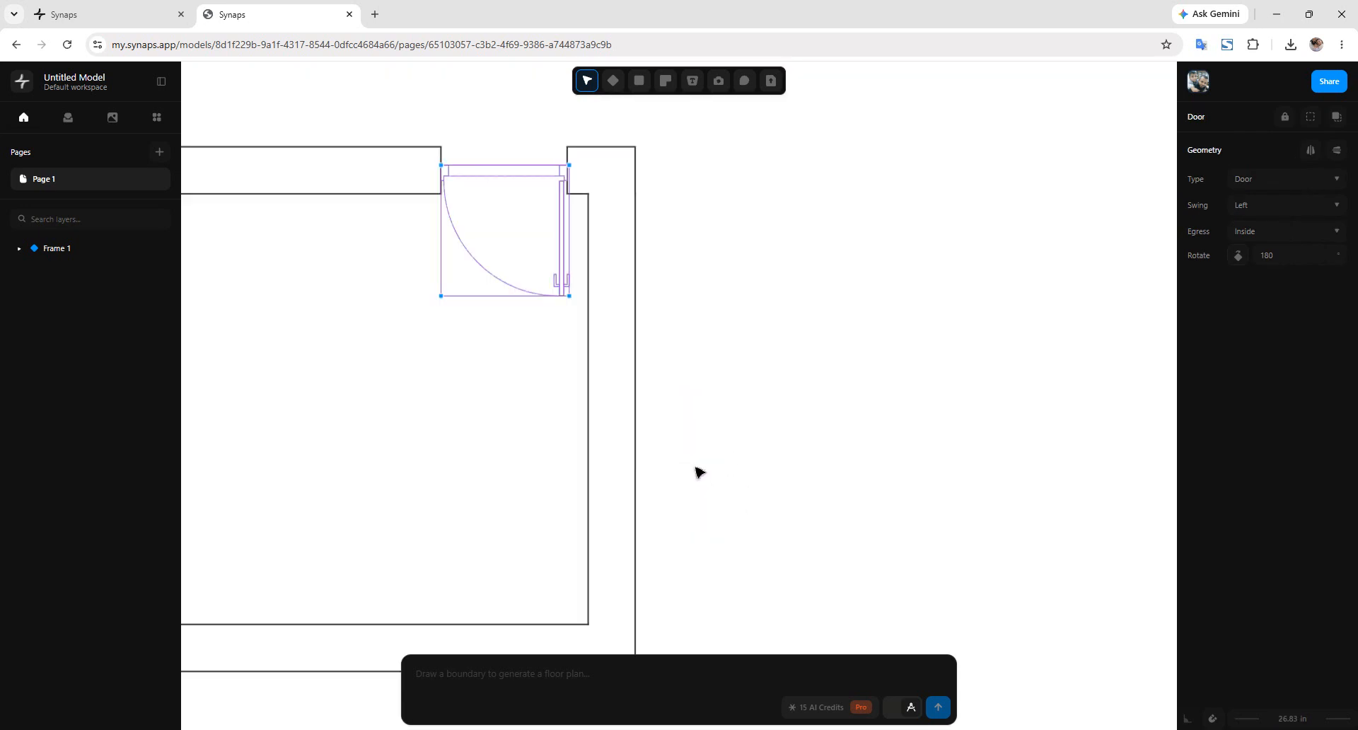
scroll(627, 512, "down", 3, "ctrl")
scroll(628, 506, "up", 3, "ctrl")
scroll(668, 333, "up", 2)
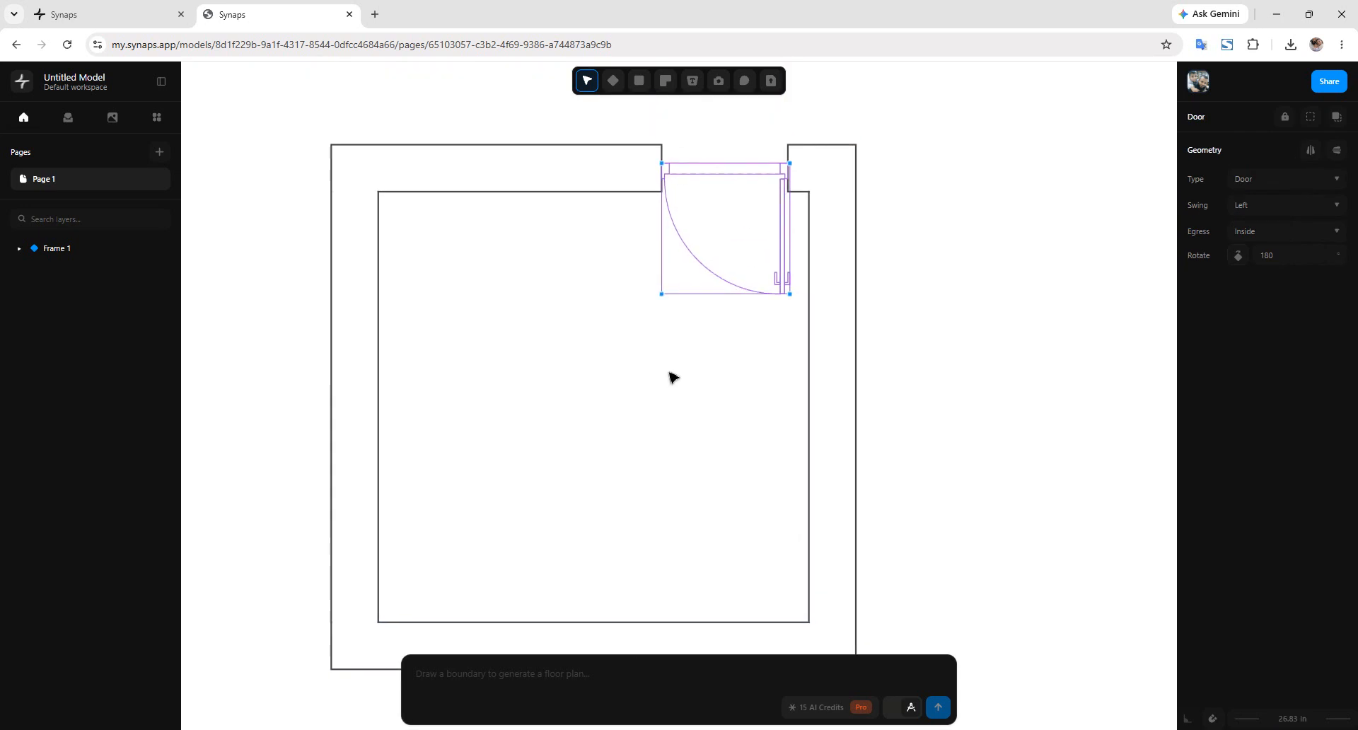
Step: Place a text label reading "fdsfsdf" near the centre of the room
left_click(720, 367)
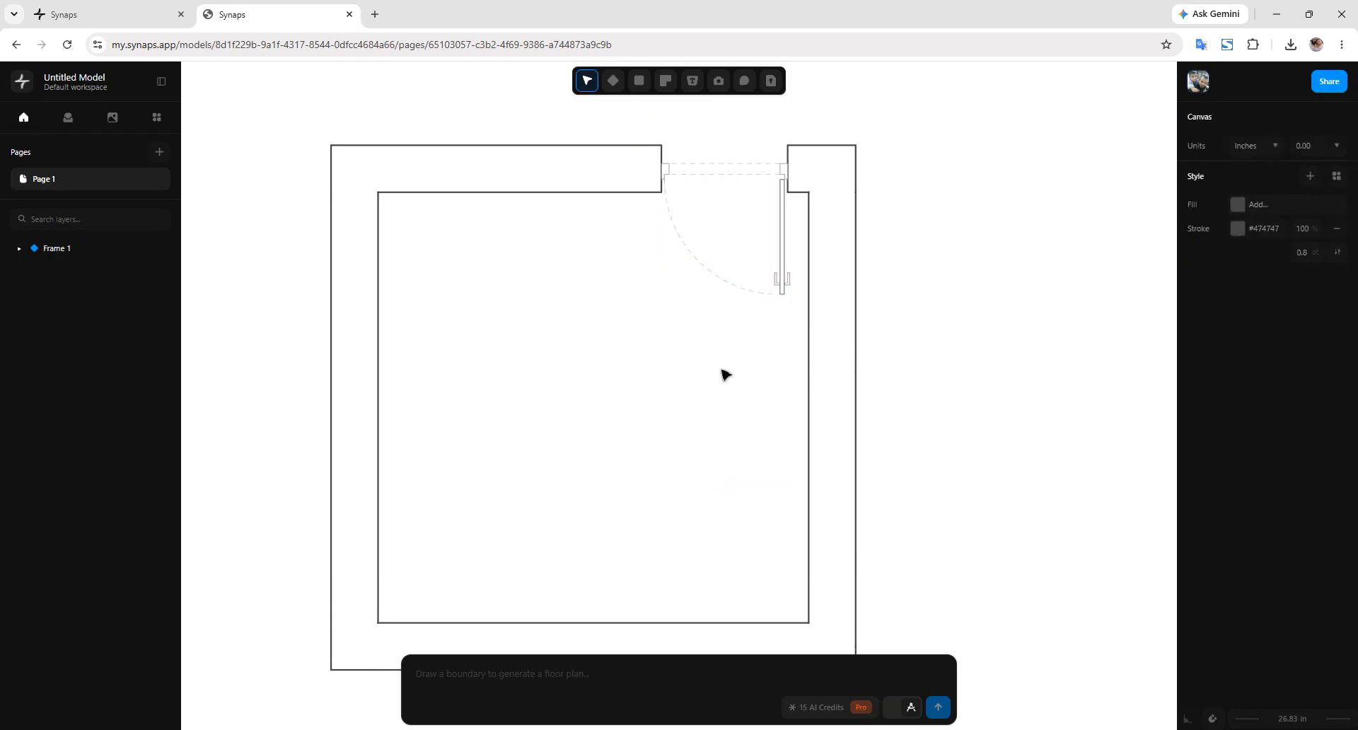
left_click(722, 280)
left_click(719, 370)
left_click(692, 80)
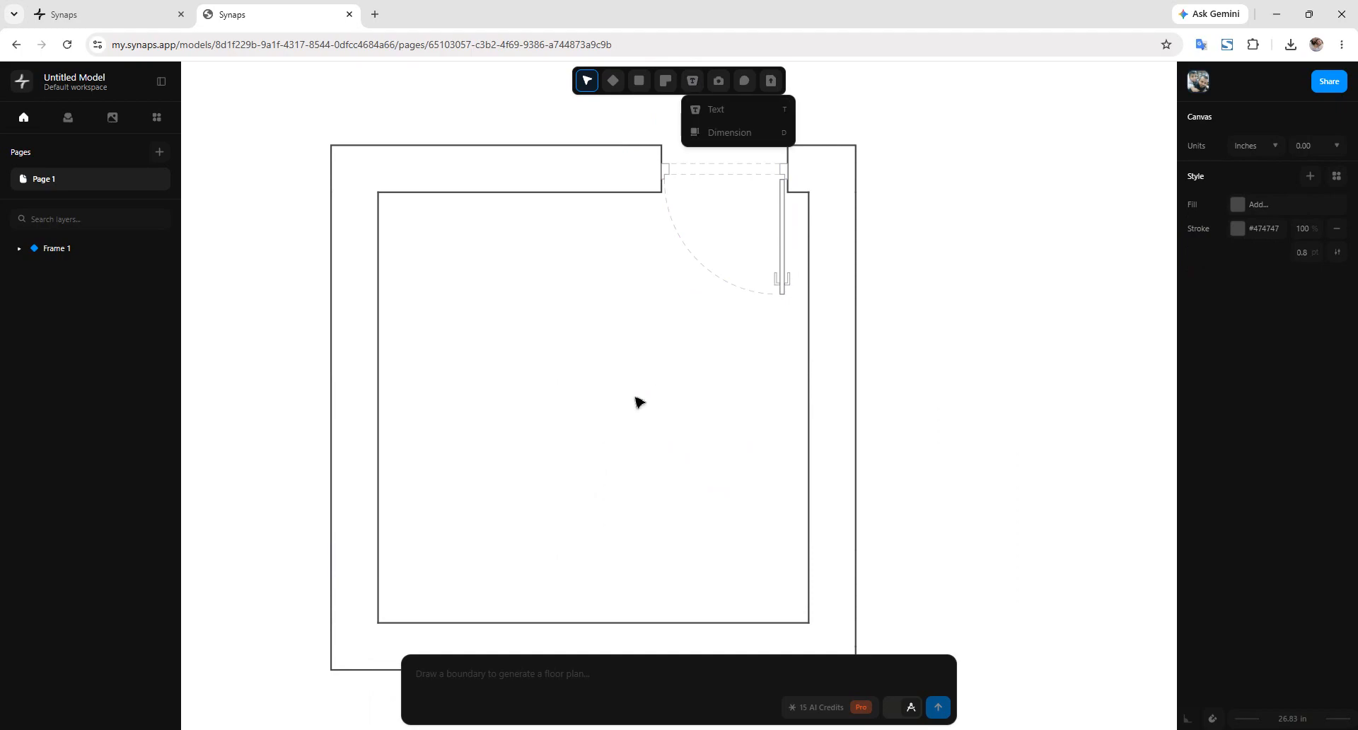
left_click(716, 109)
left_click(572, 398)
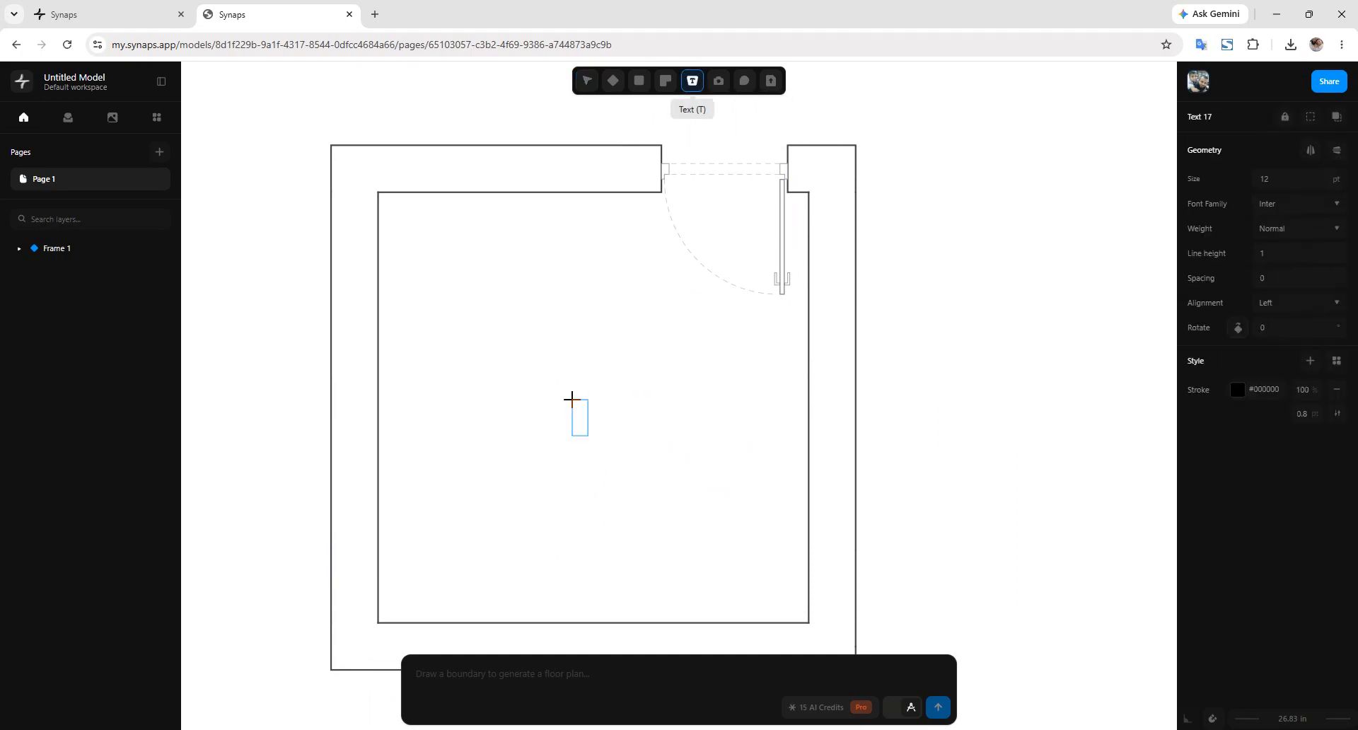
type("fdsfsdf")
left_click(670, 440)
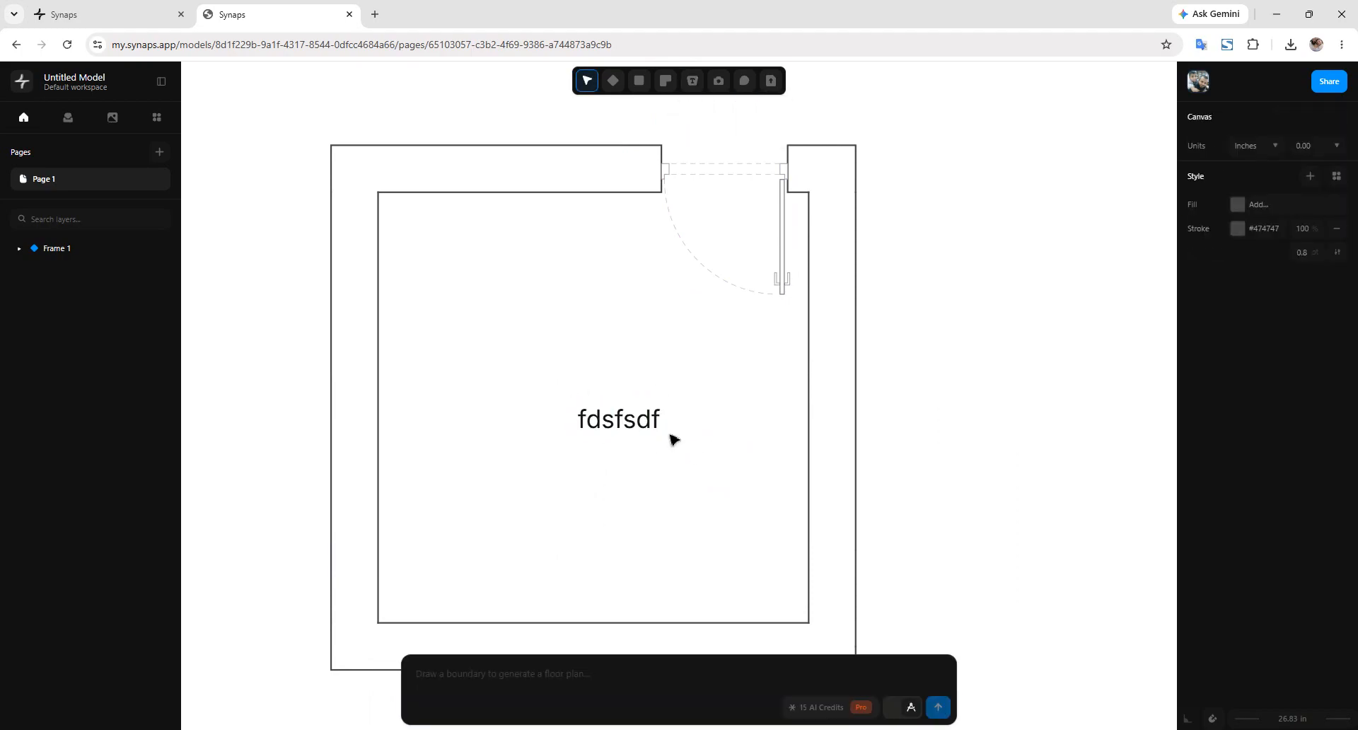
Step: Replace the placeholder label with two lines reading "Bed Room" and "10'x10'"
left_click(655, 425)
double_click(652, 421)
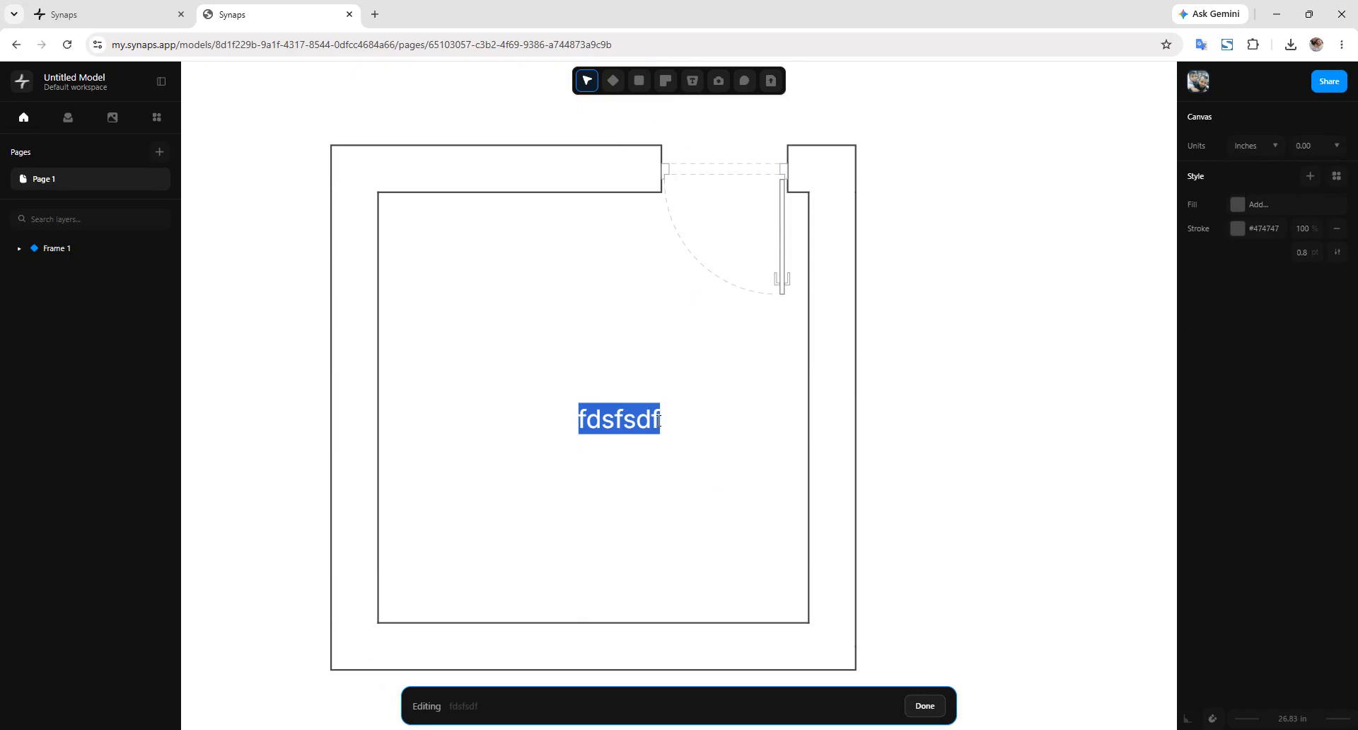
type("Bed Rom")
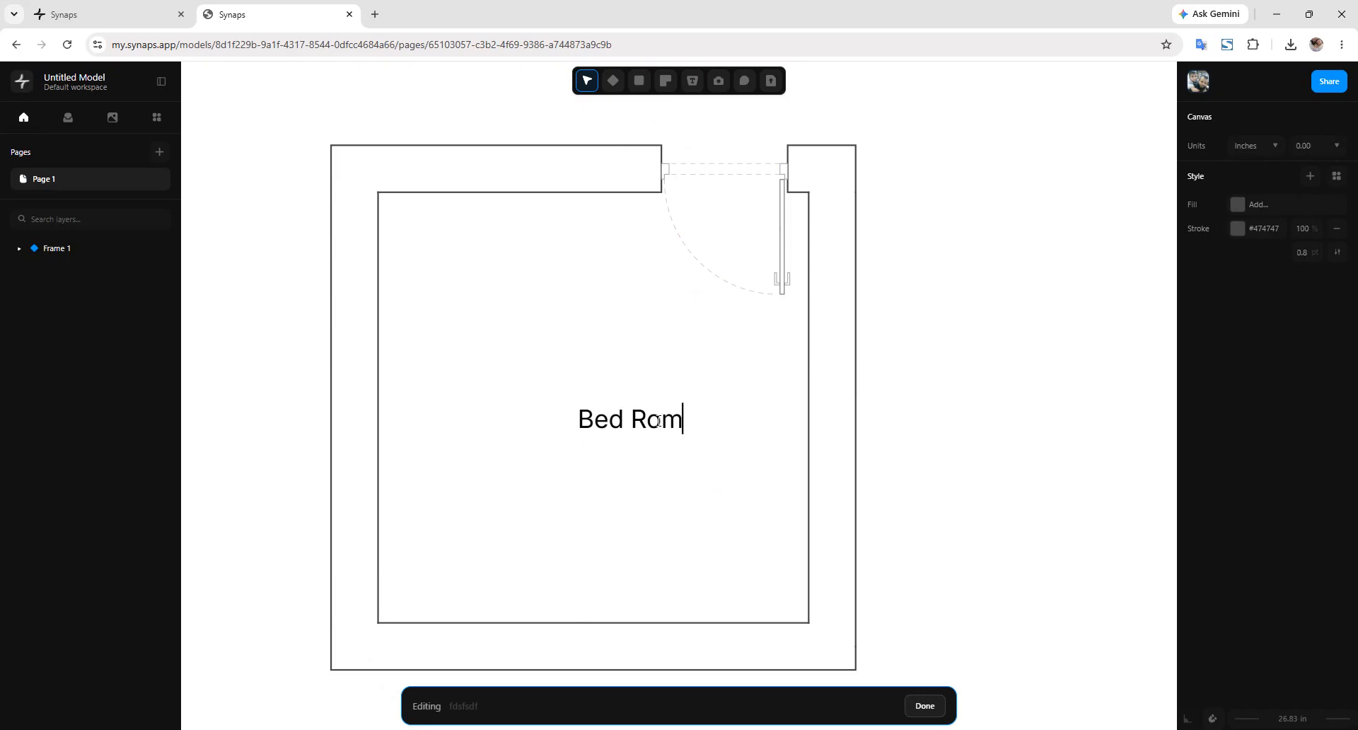
key("BackSpace")
type("om 10'x1")
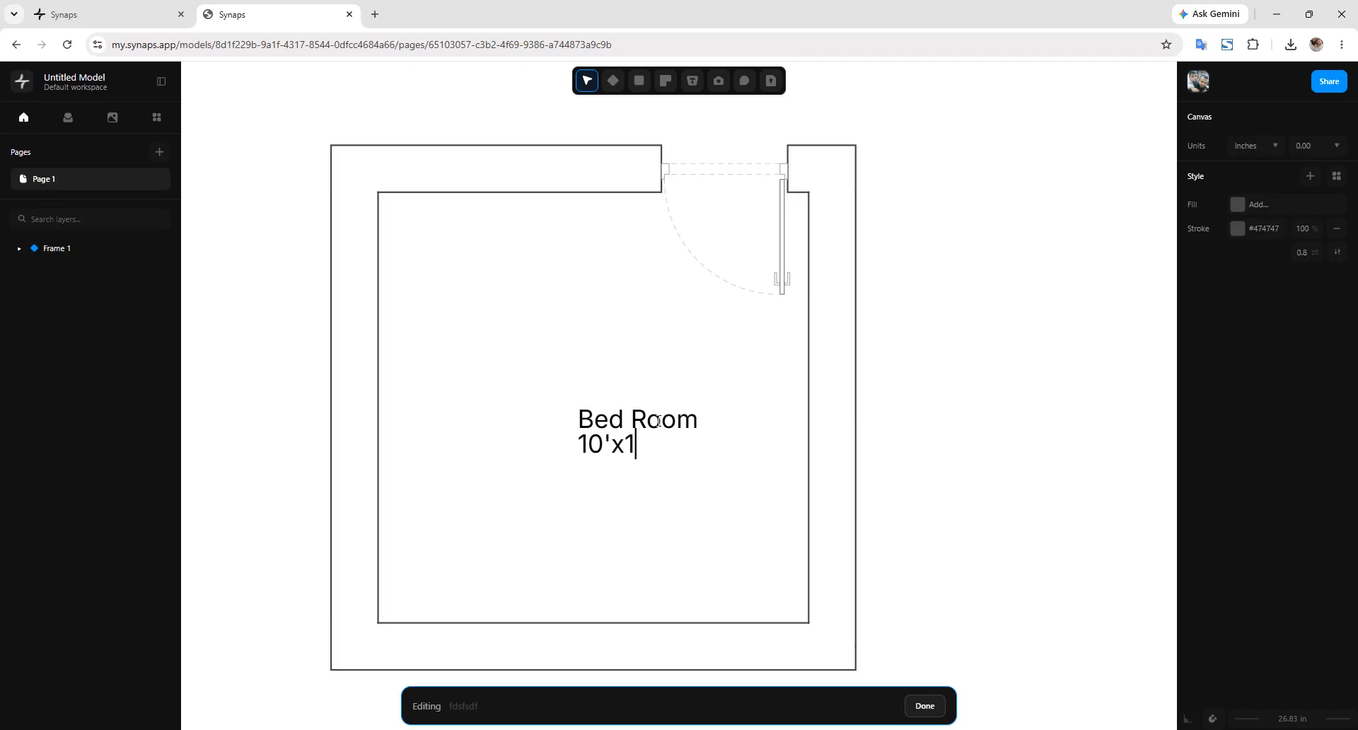
type("0")
key("ctrl+a")
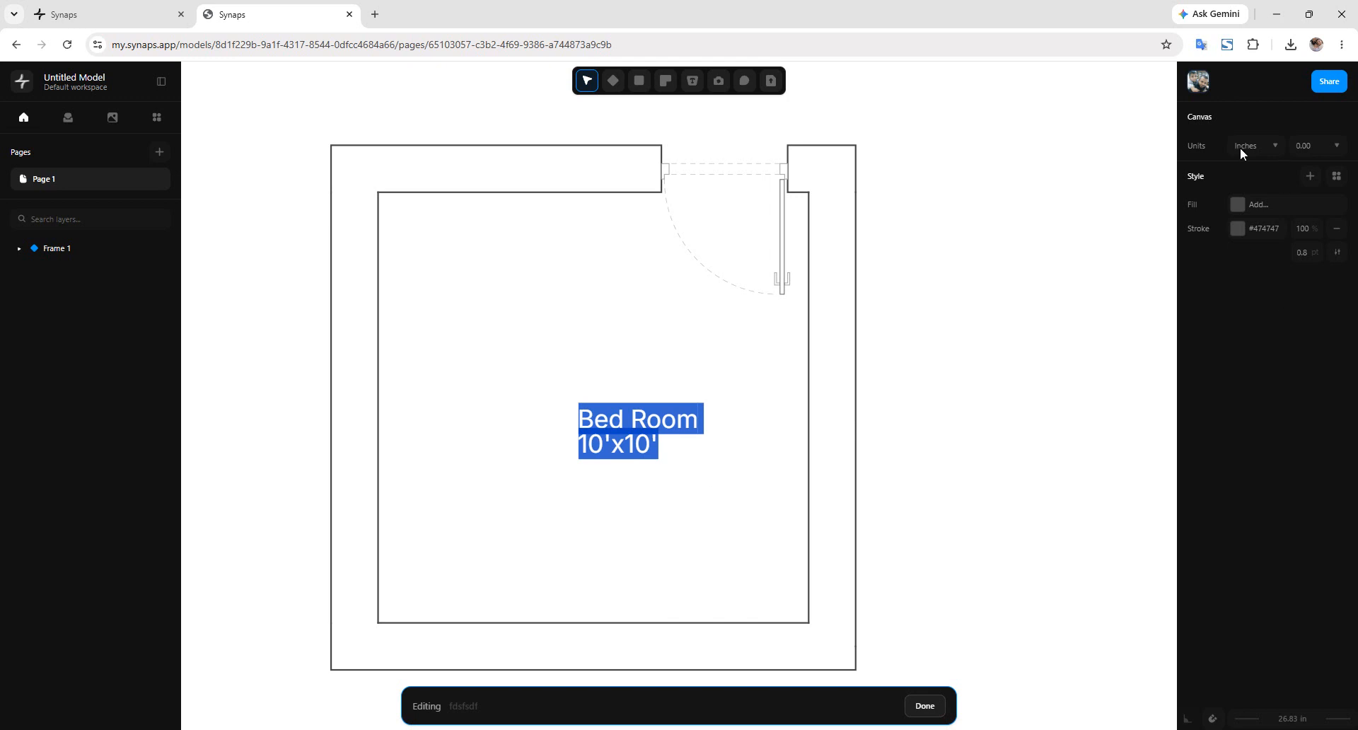
left_click(1201, 427)
left_click(637, 447)
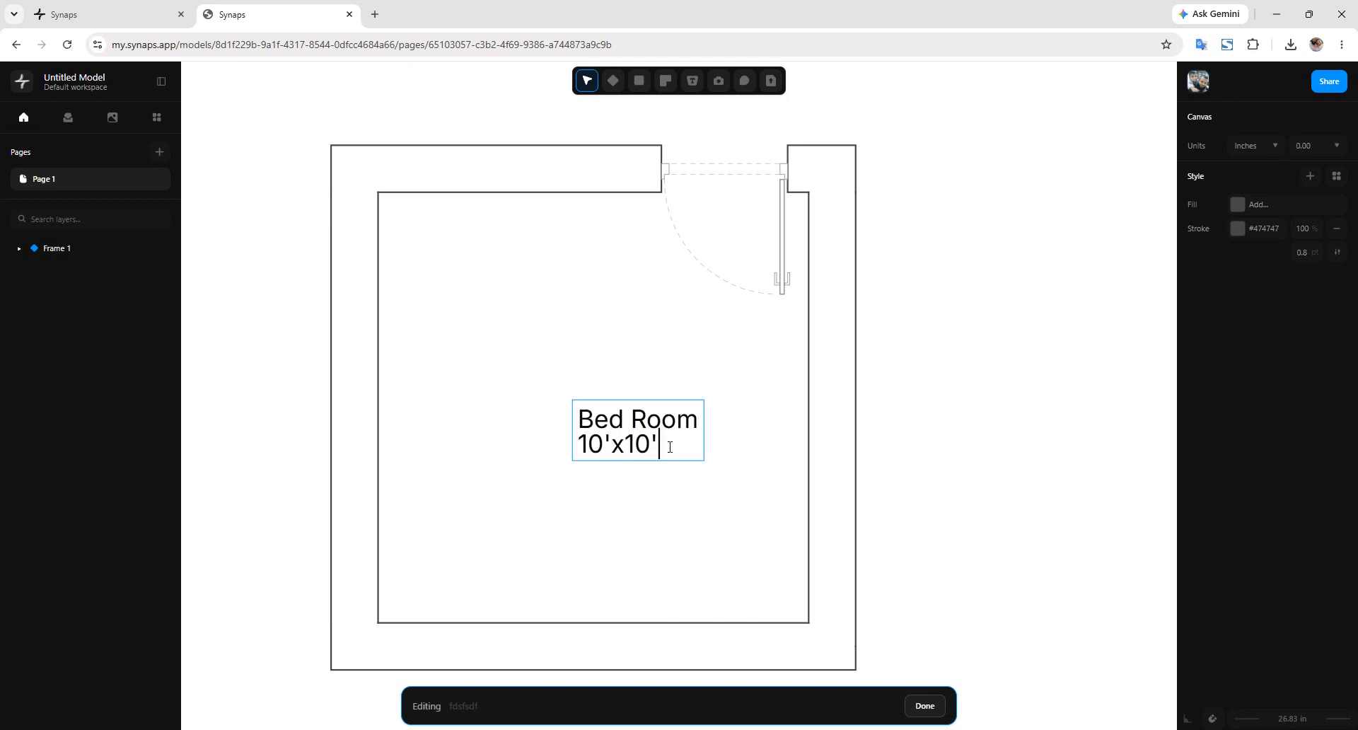
left_click_drag(670, 447, 611, 438)
left_click(514, 411)
left_click(647, 443)
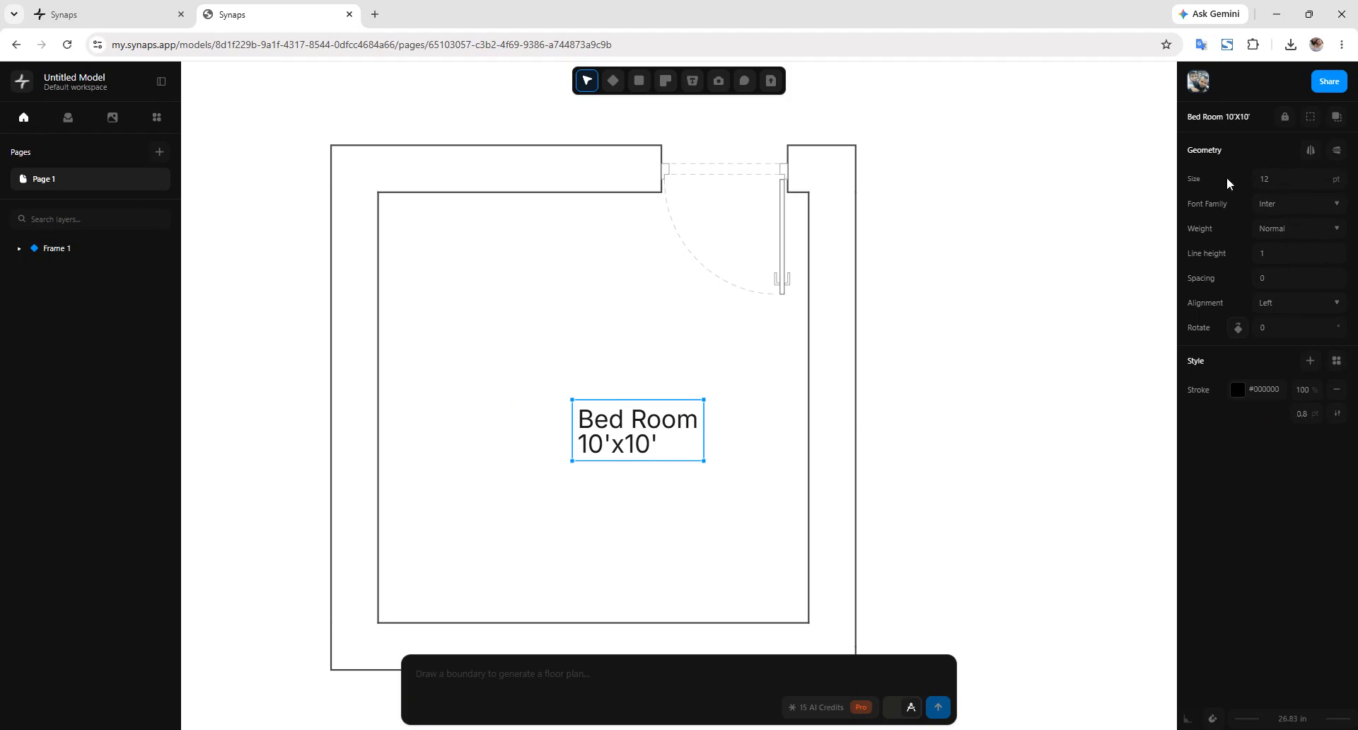
Step: Inspect the geometry and stroke properties of the door's swing arc inside the door object
left_click(733, 177)
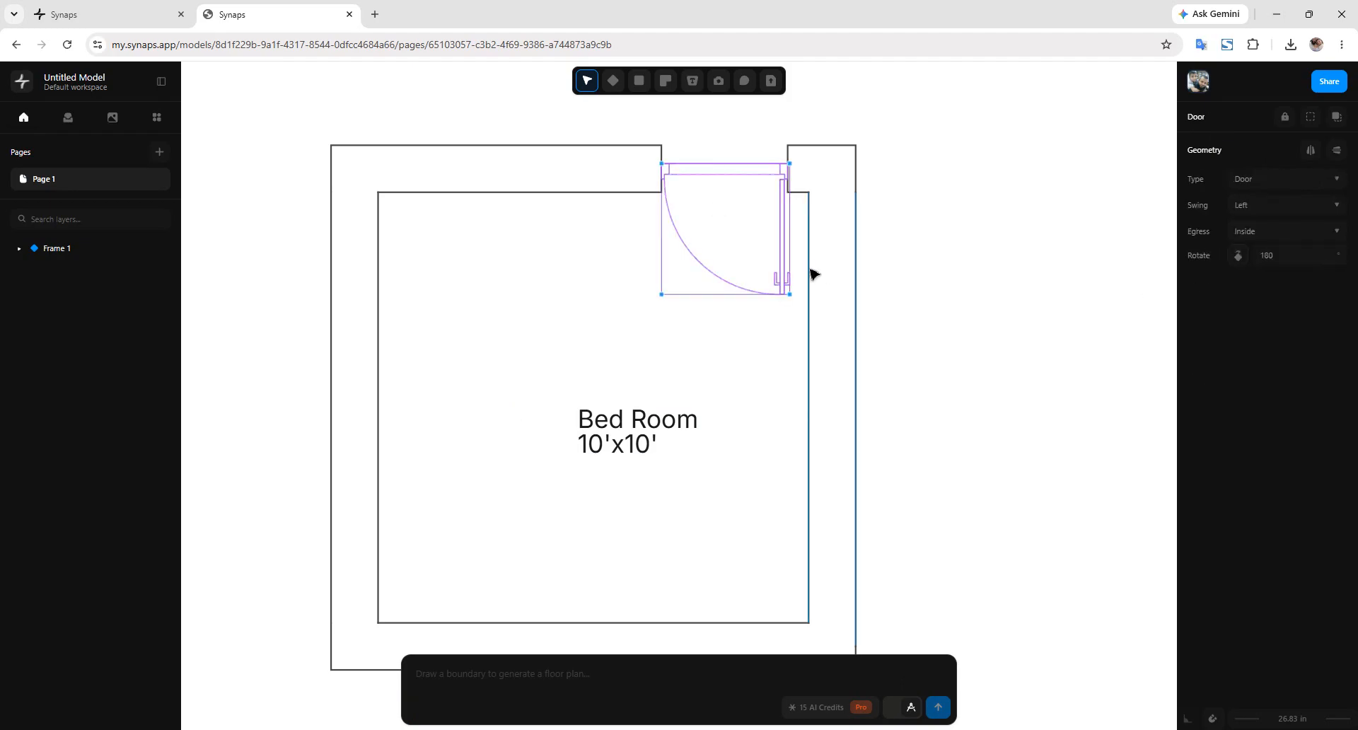
double_click(721, 282)
left_click(719, 281)
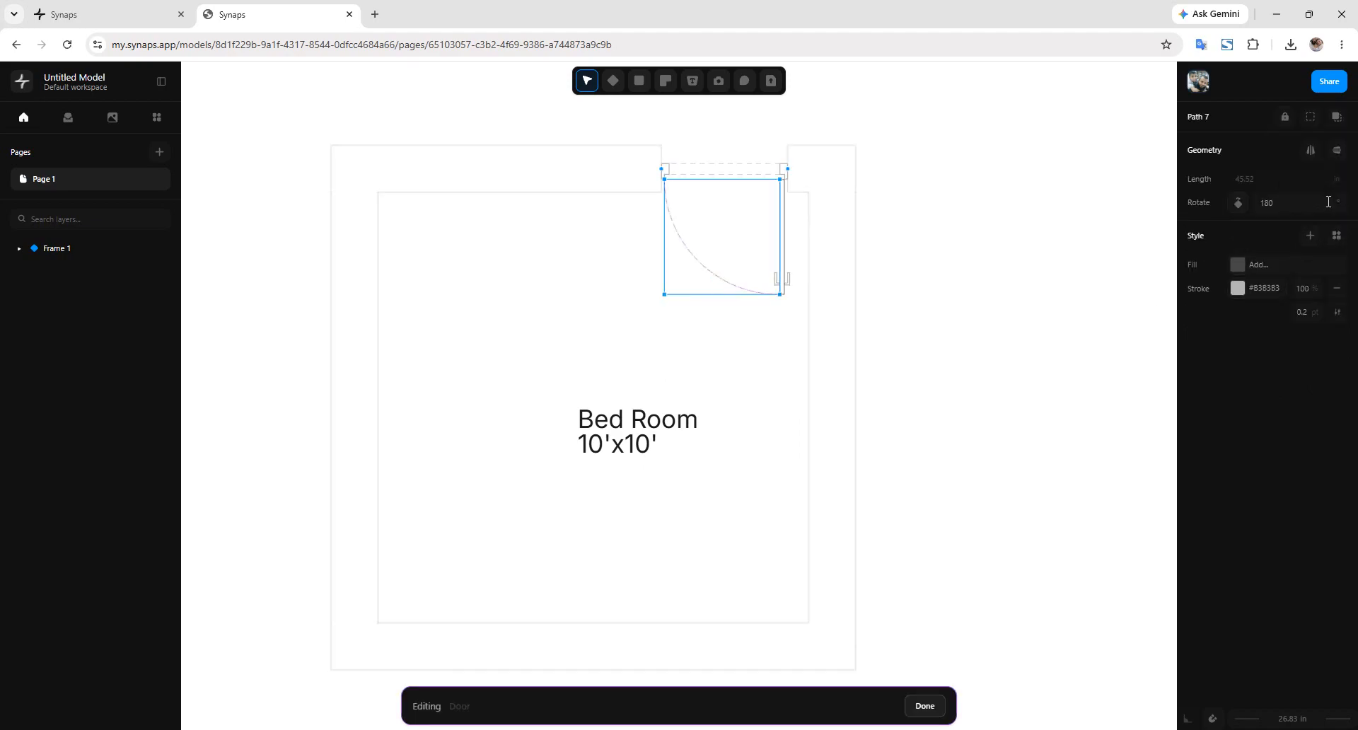
double_click(1280, 178)
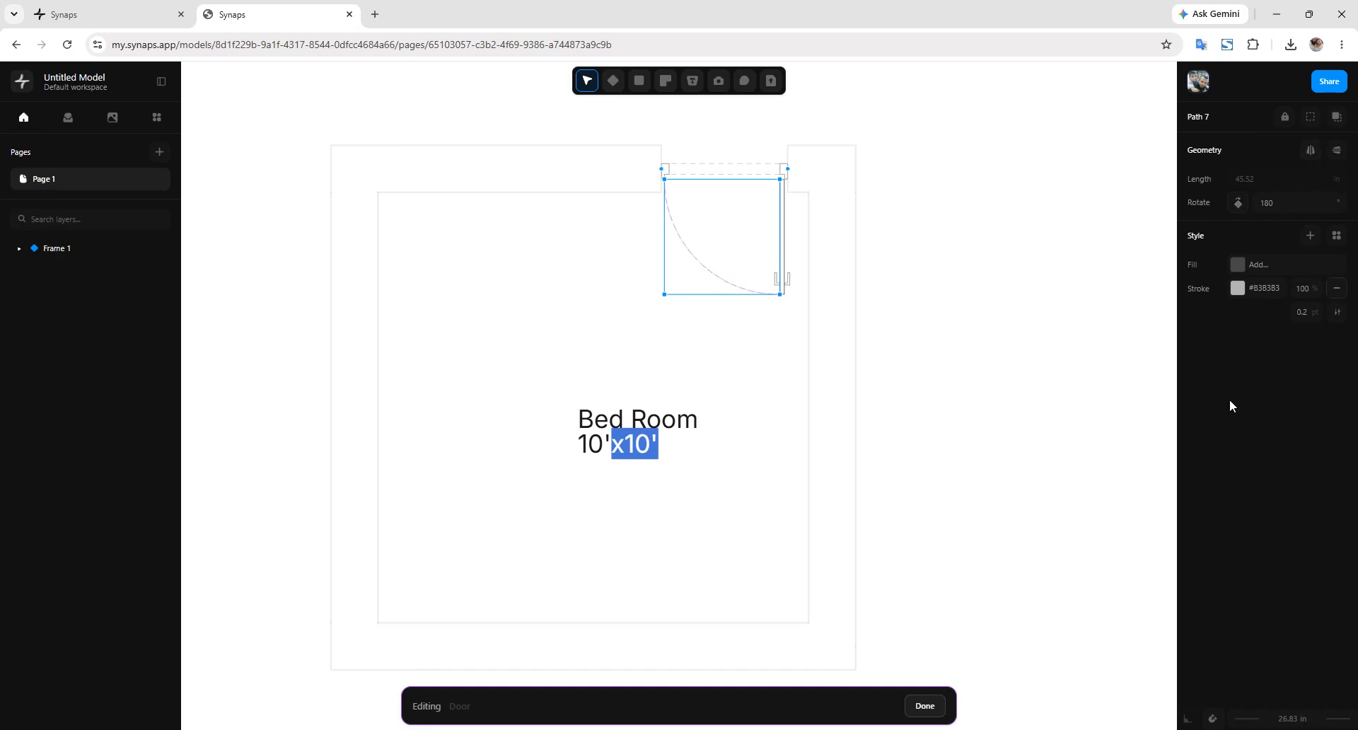
left_click(761, 418)
left_click(650, 424)
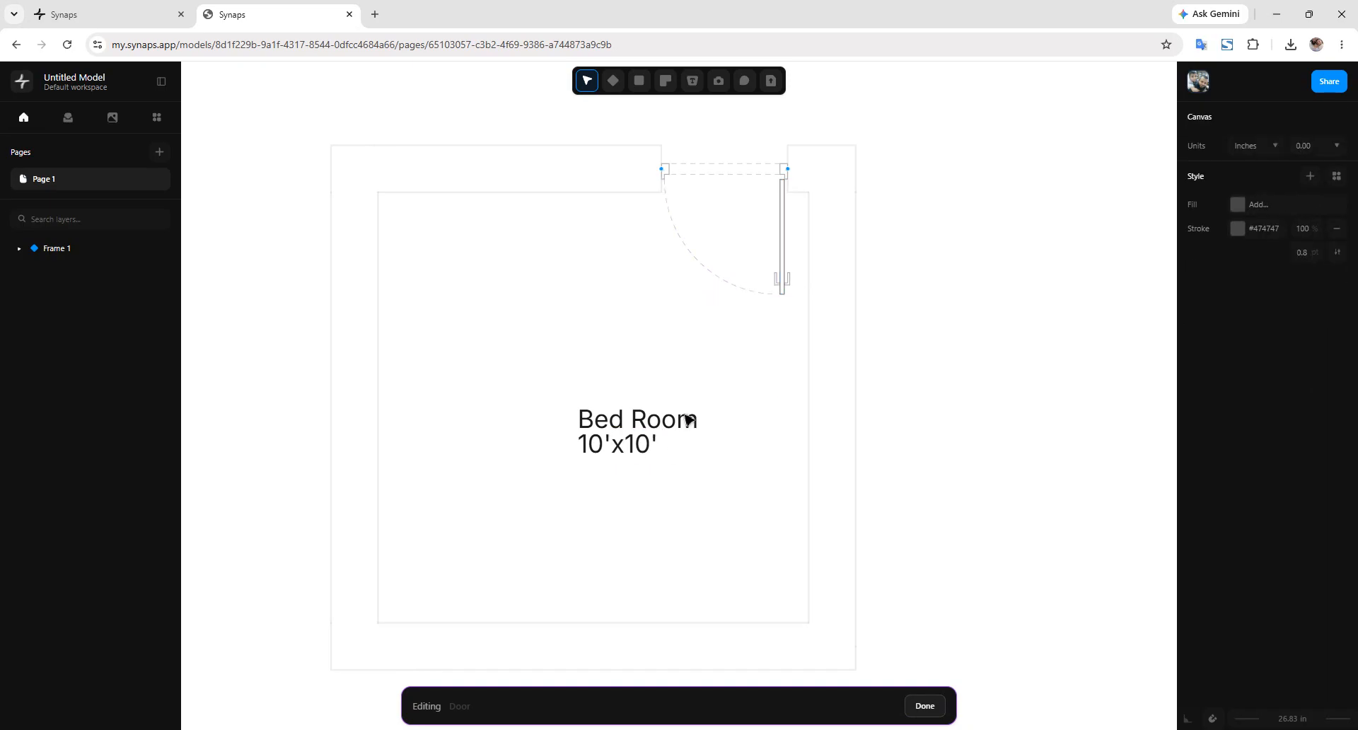
Step: Set the text size of the Bed Room label to 20 pt
left_click(653, 440)
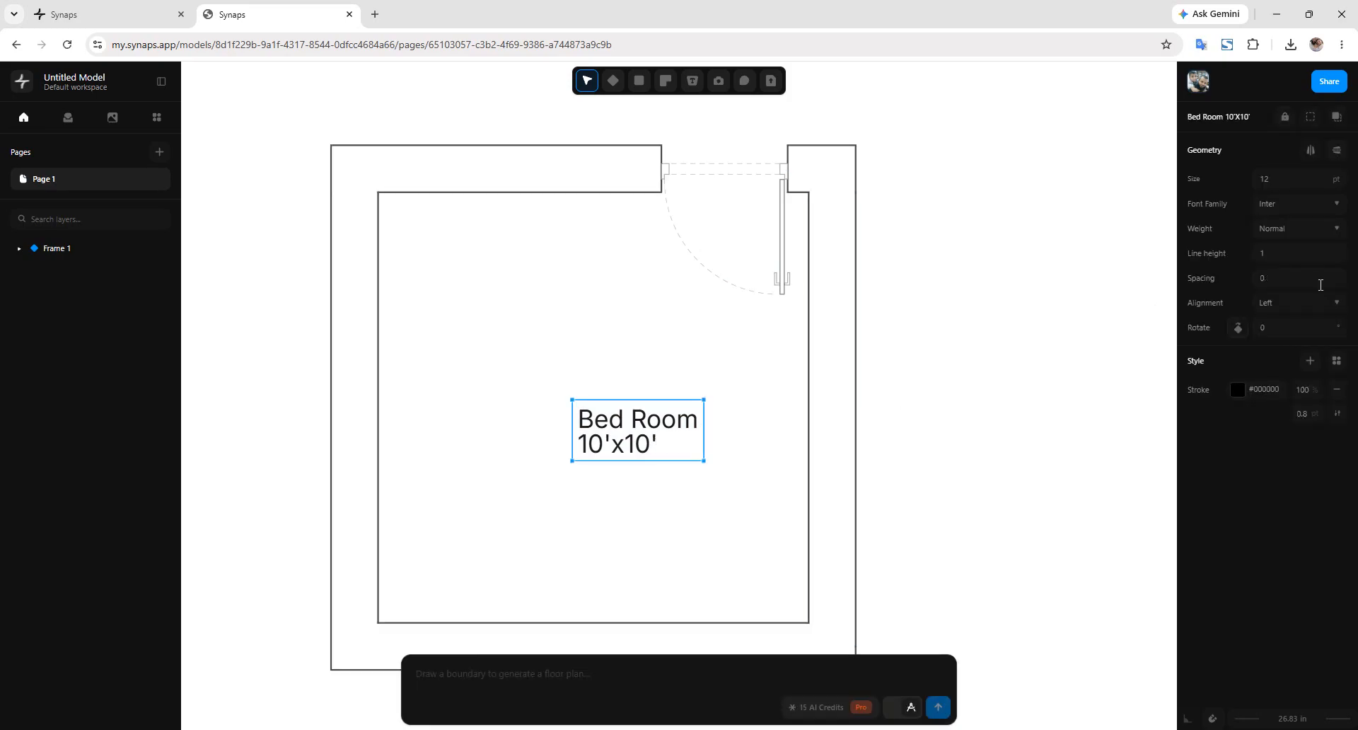
scroll(594, 323, "down", 1)
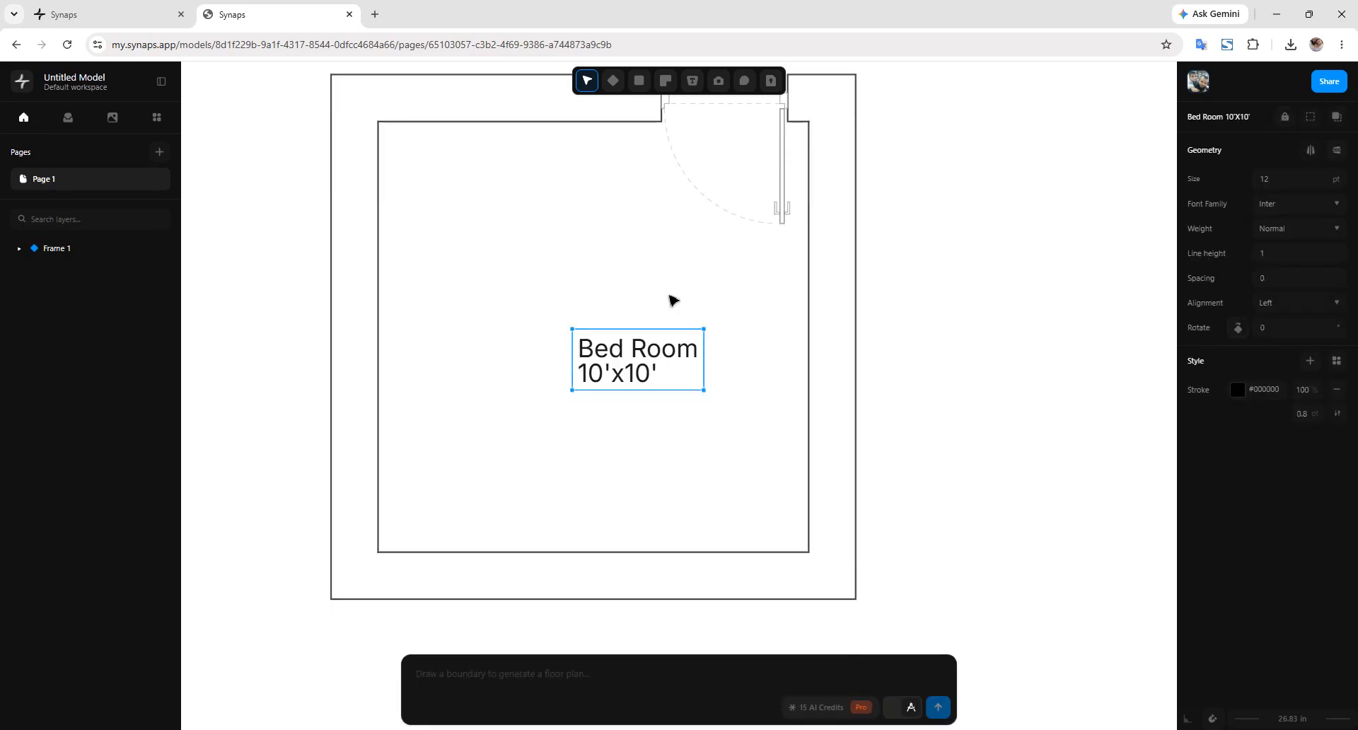
scroll(673, 300, "up", 1)
middle_click_drag(666, 281, 662, 355)
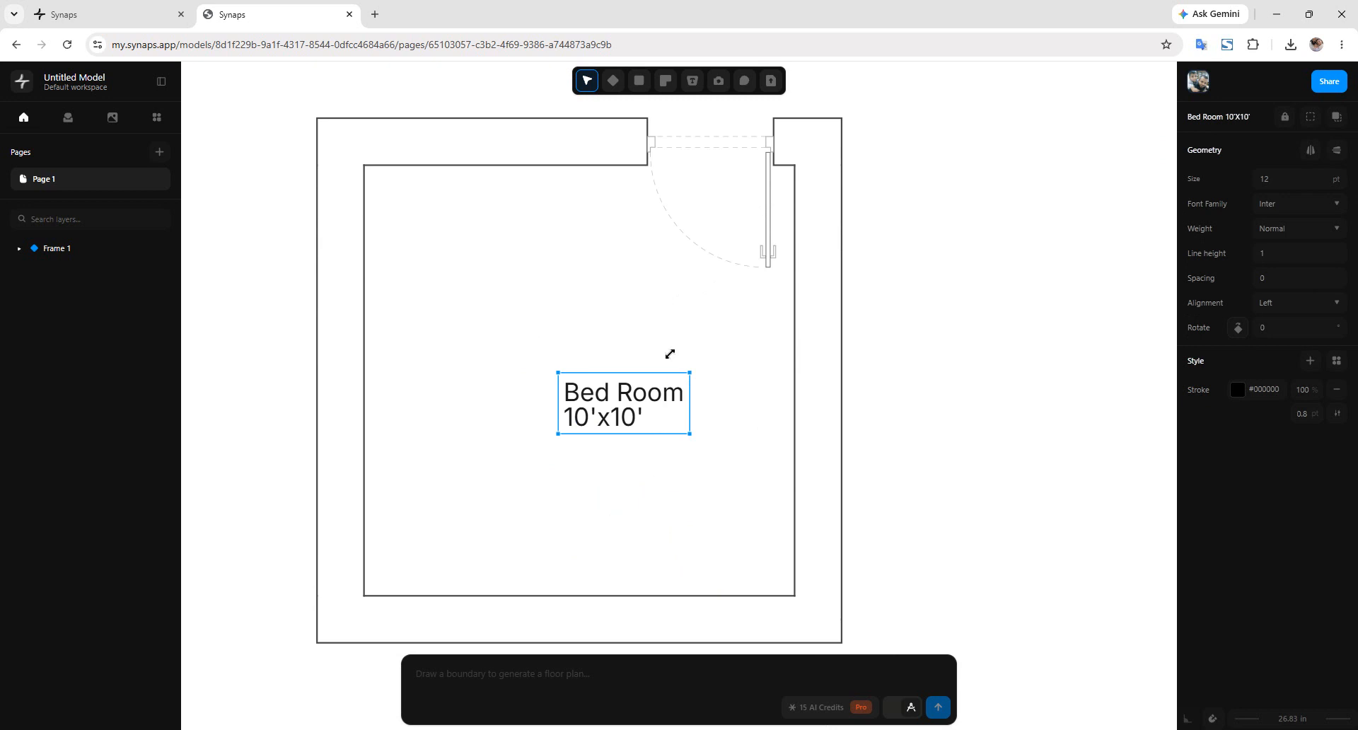
scroll(670, 353, "down", 5)
scroll(597, 279, "up", 5)
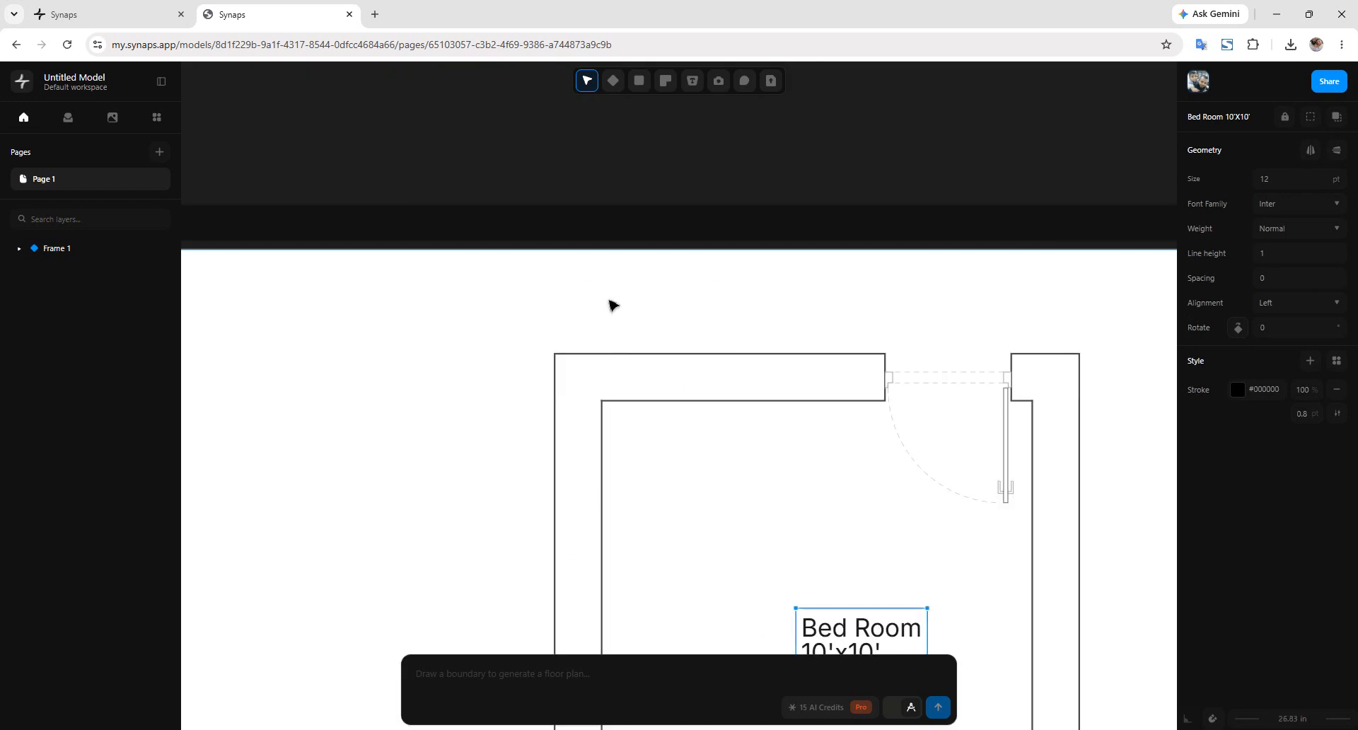
scroll(771, 411, "down", 5)
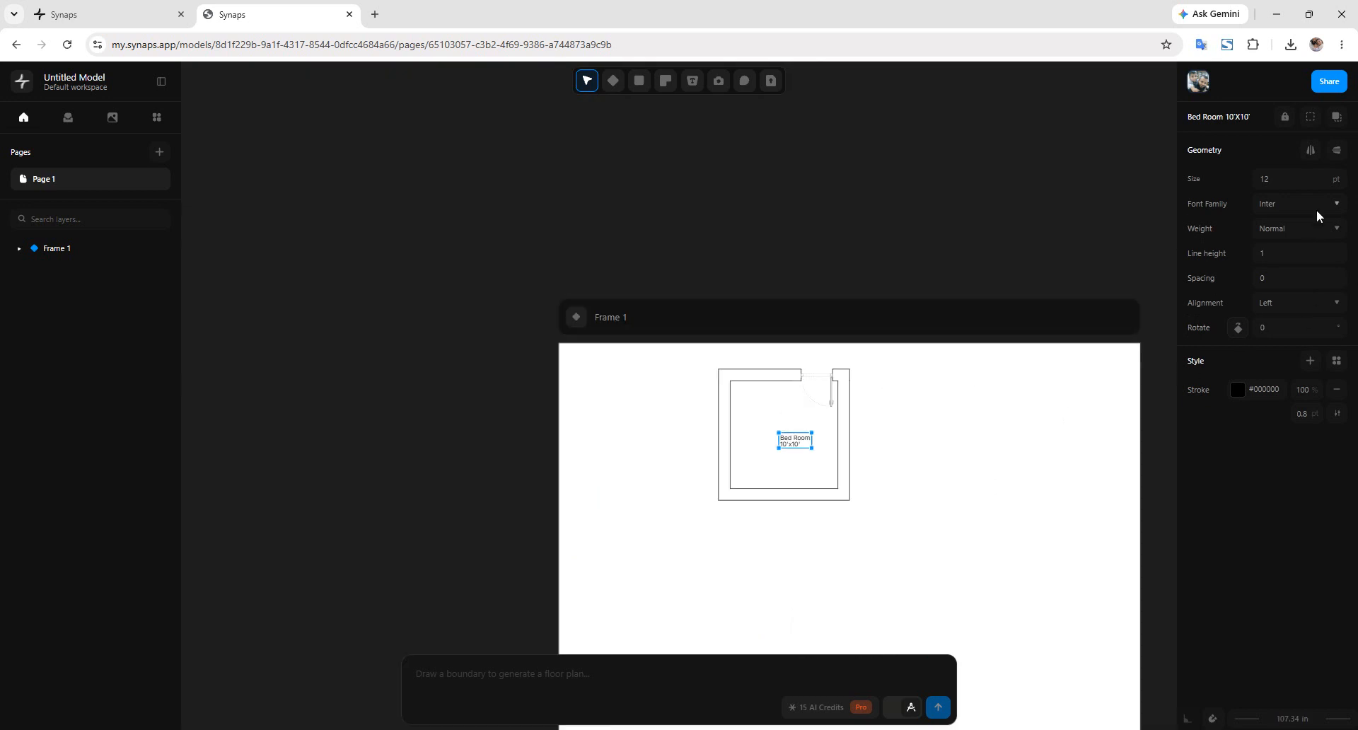
left_click(1296, 175)
key("Return")
left_click(871, 473)
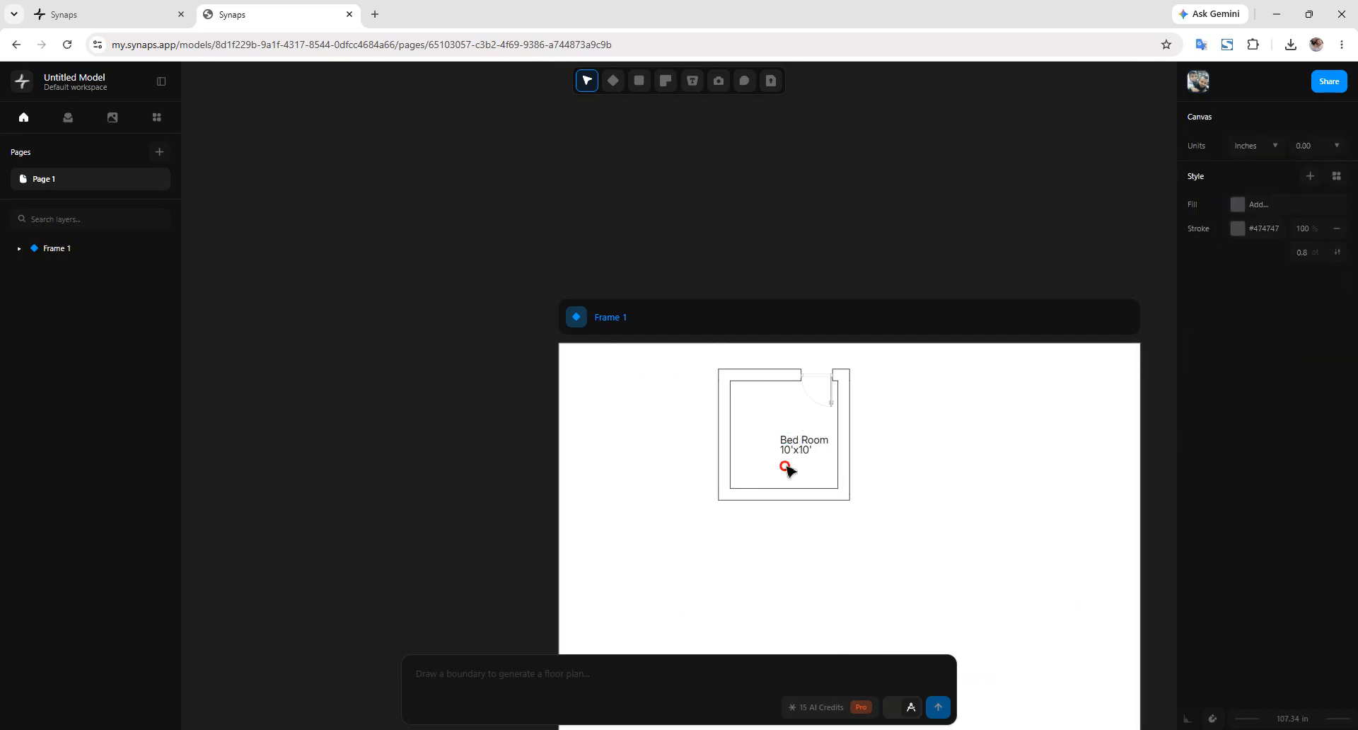
left_click(787, 469)
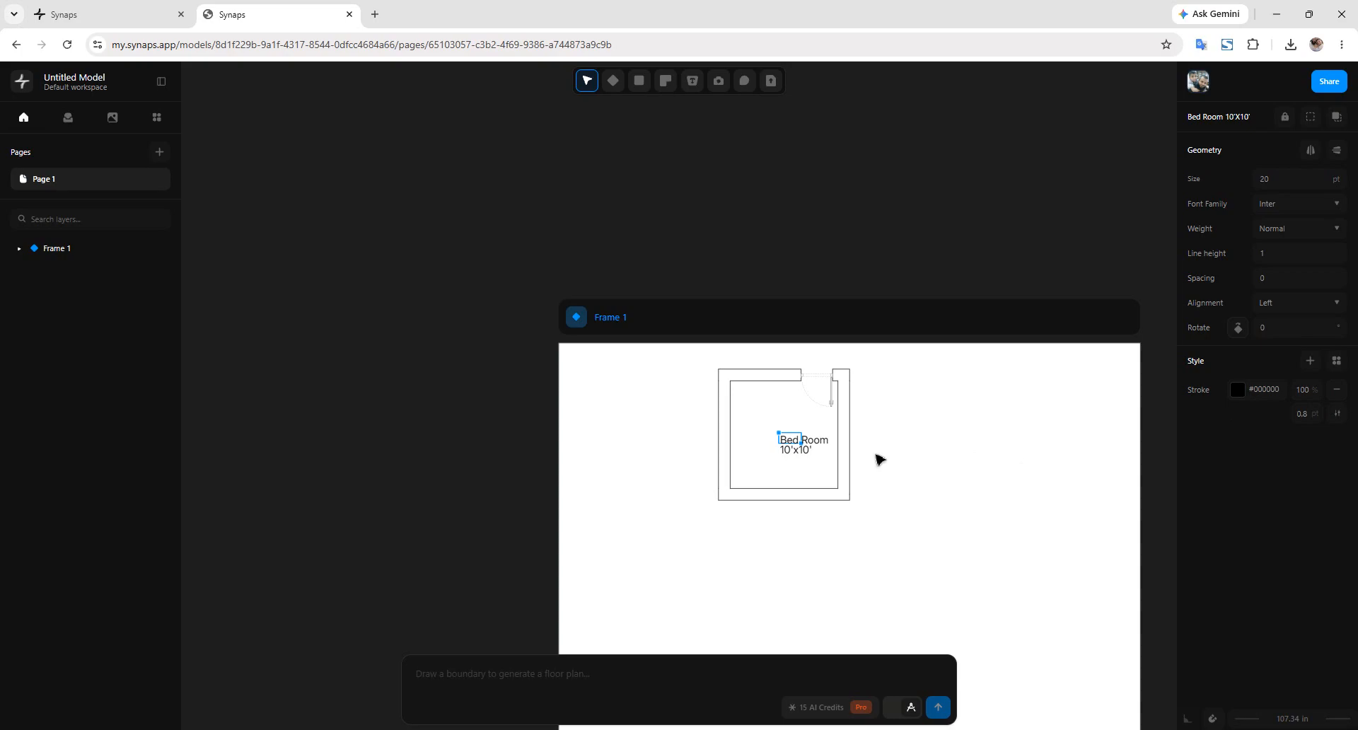
scroll(849, 474, "up", 1)
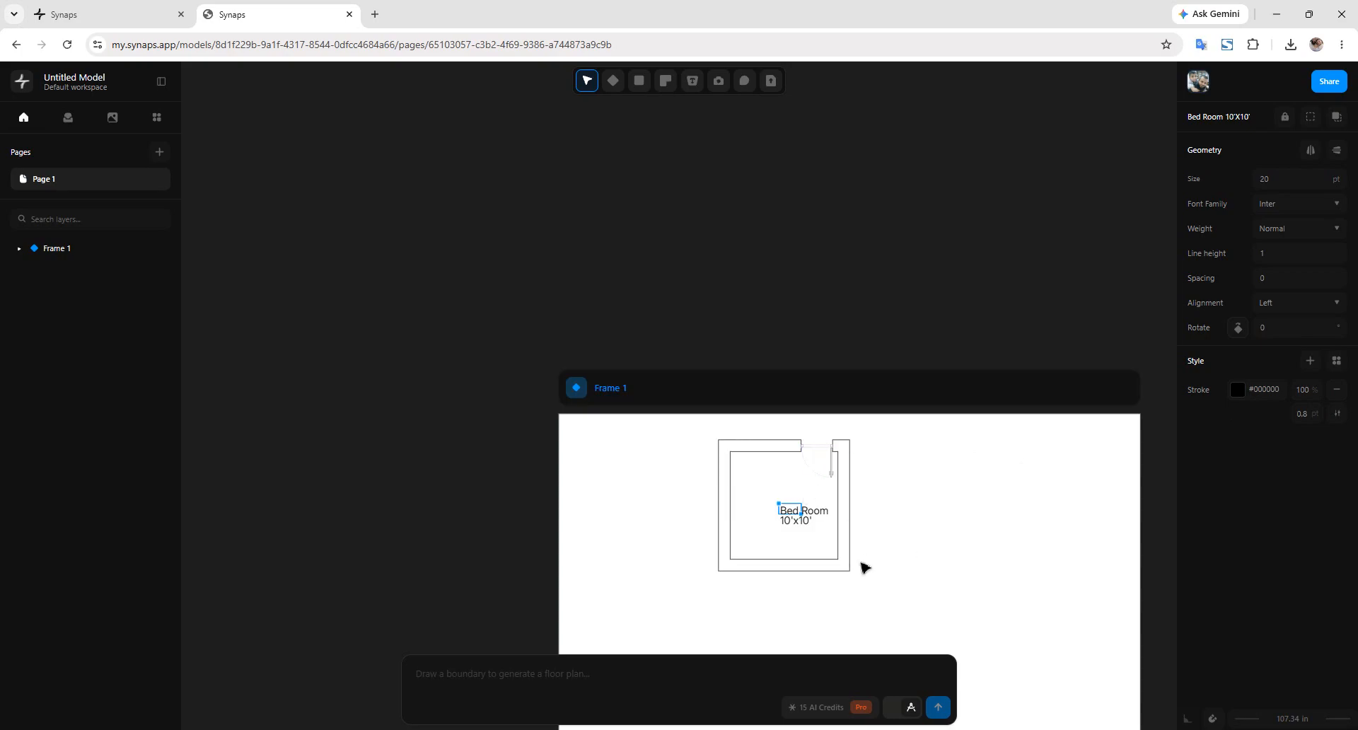
scroll(865, 568, "up", 5, "ctrl")
left_click(729, 501)
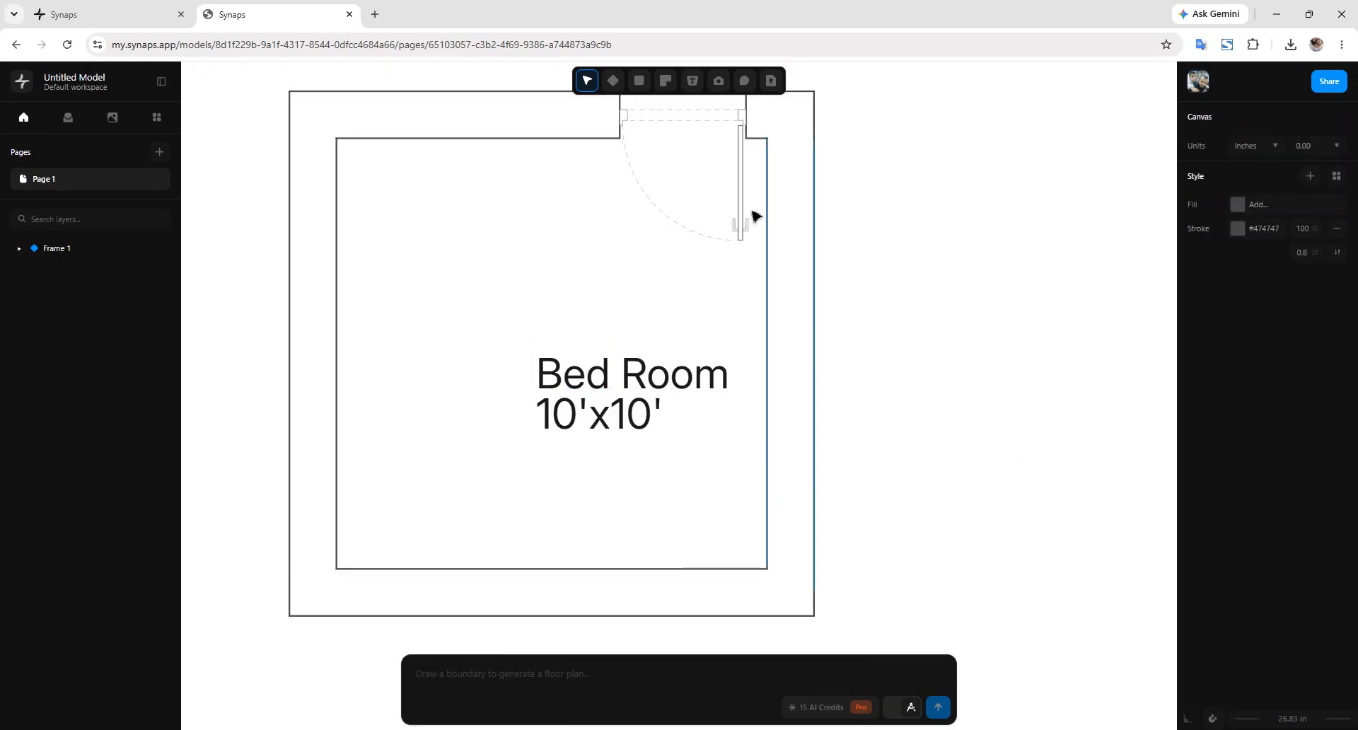
Step: Create a room from the area enclosed by the walls and move its tag inside the walls, above the Bed Room label
left_click(666, 80)
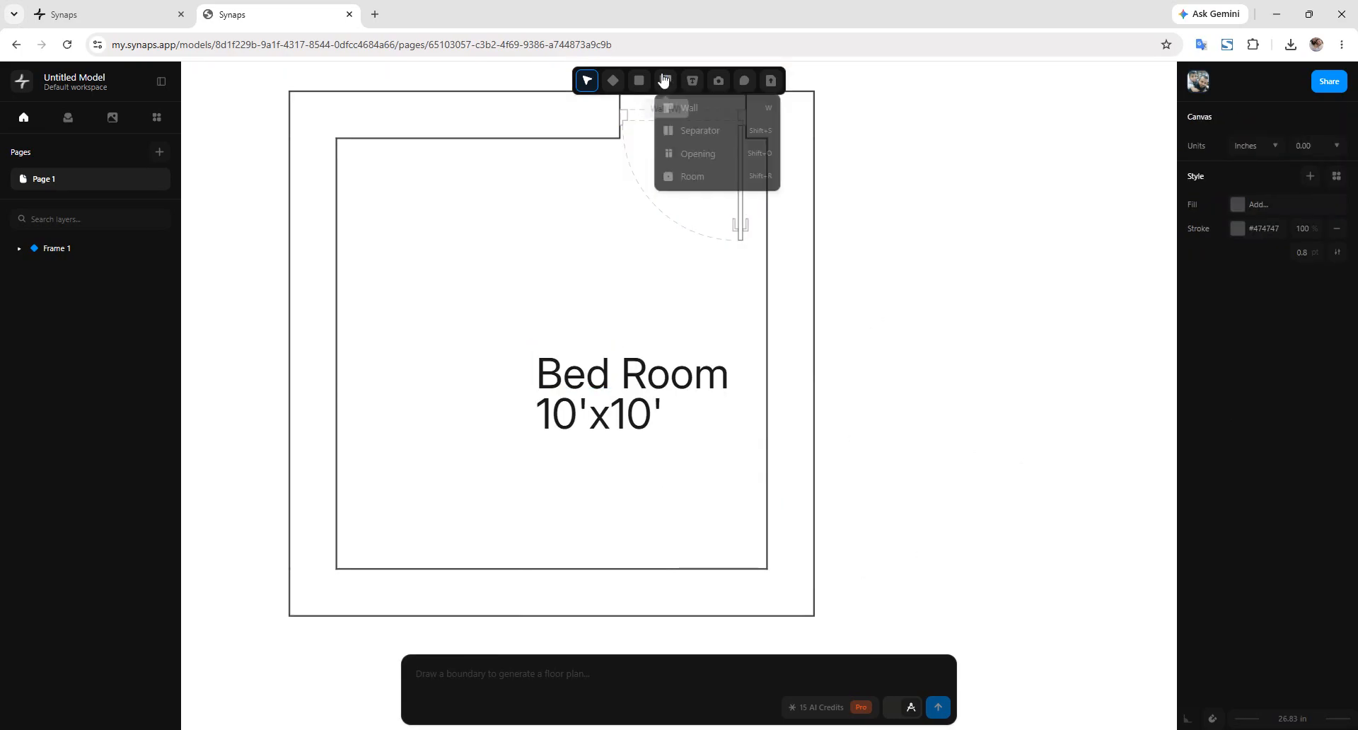
left_click(697, 180)
left_click(456, 207)
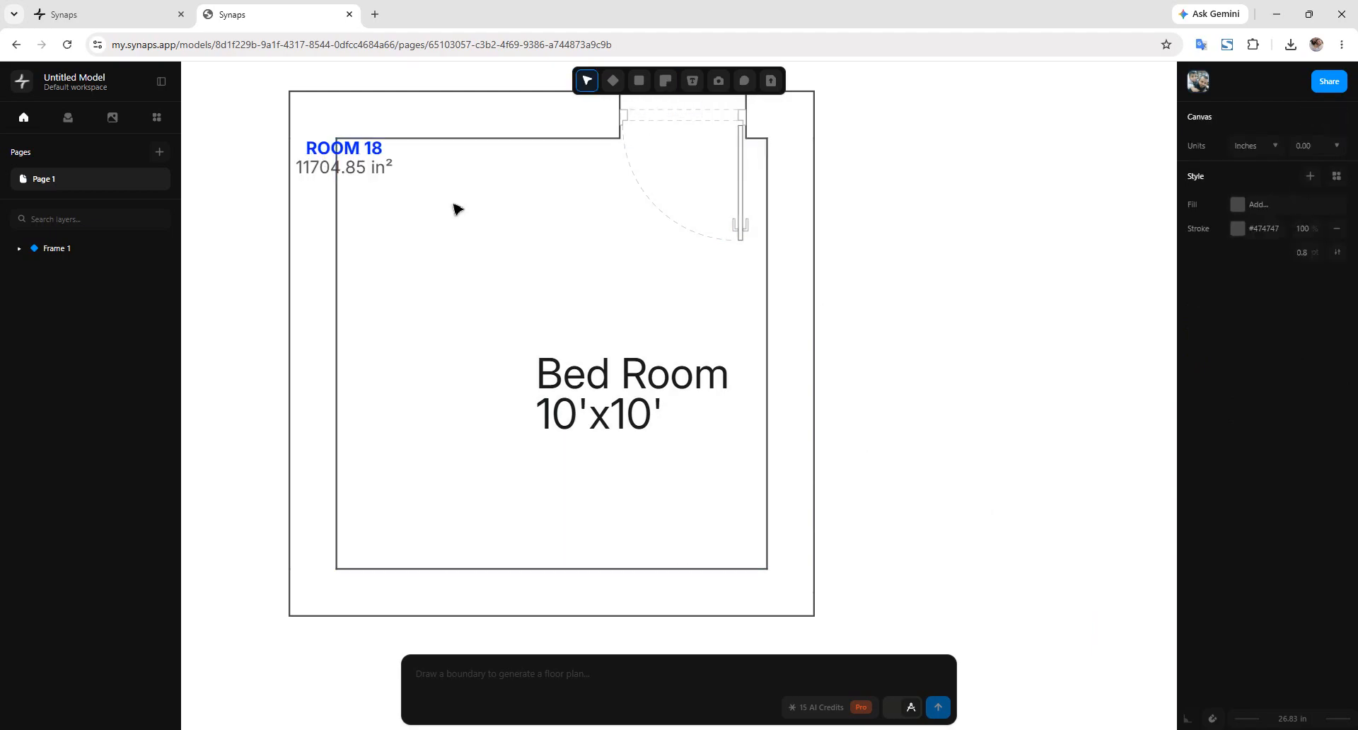
left_click_drag(421, 210, 523, 284)
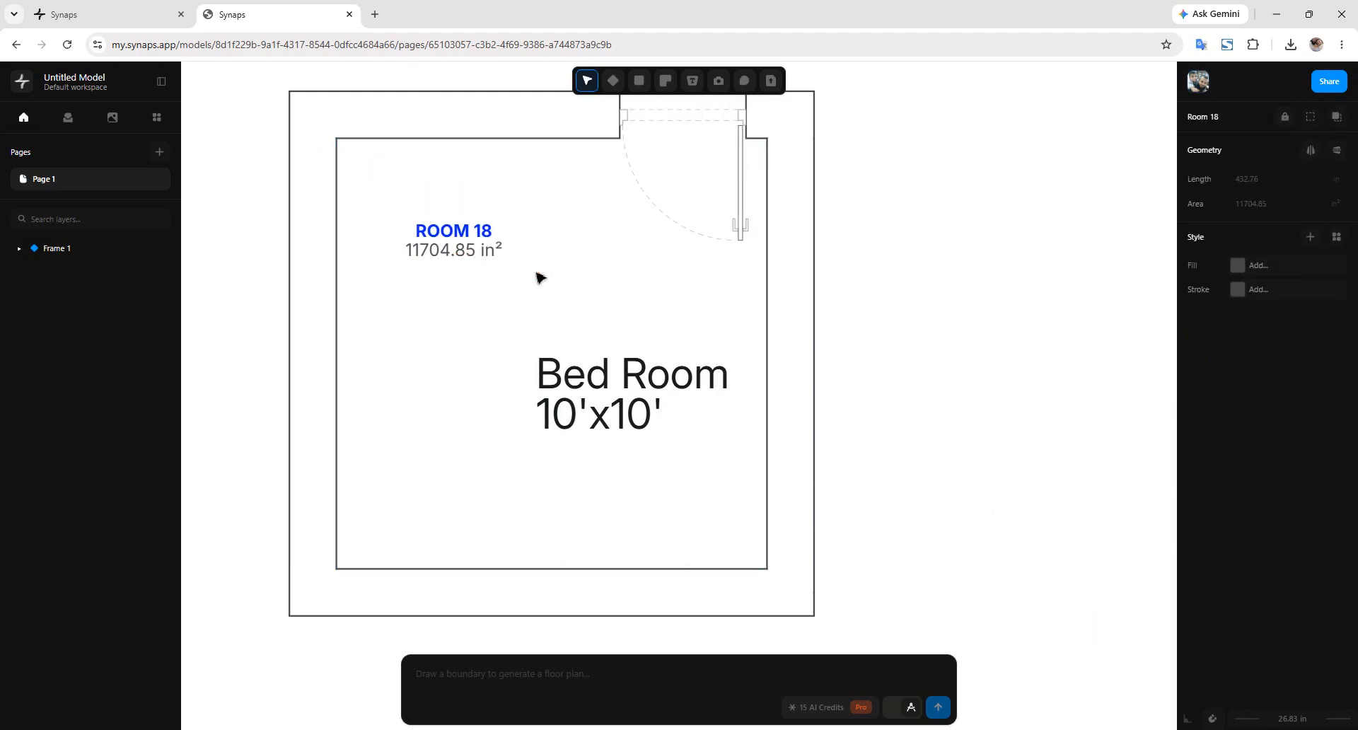
left_click(764, 325)
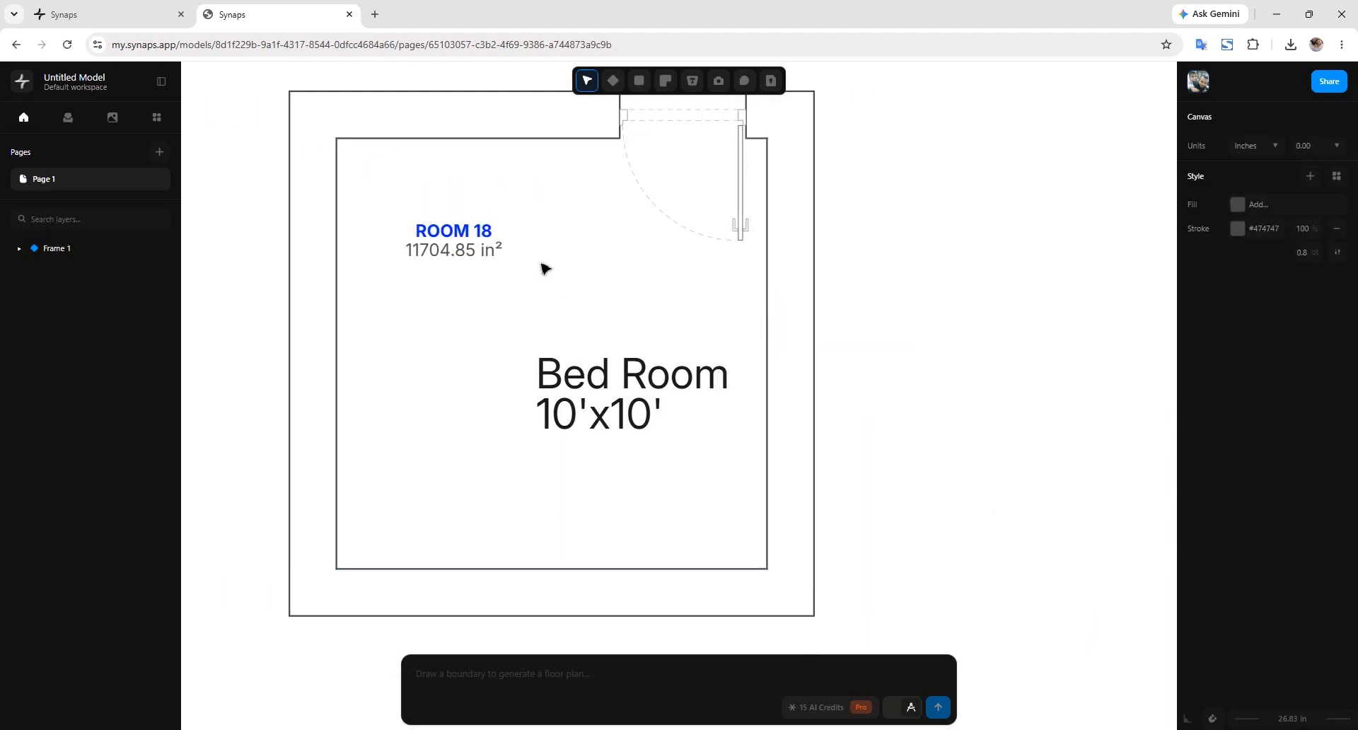
left_click(464, 249)
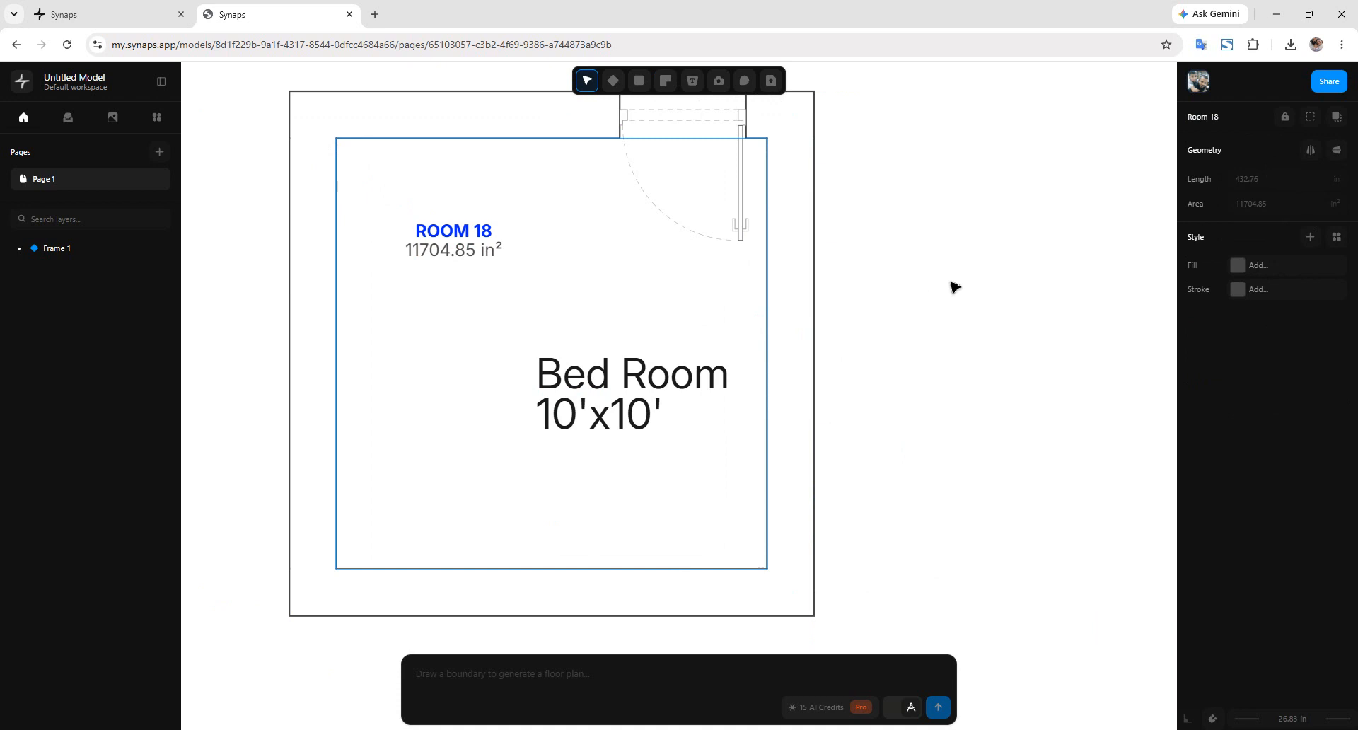
Step: Place a camera in the room's lower-left corner, aimed past the door toward the upper-right corner
left_click(719, 92)
left_click_drag(419, 478, 811, 185)
left_click(811, 184)
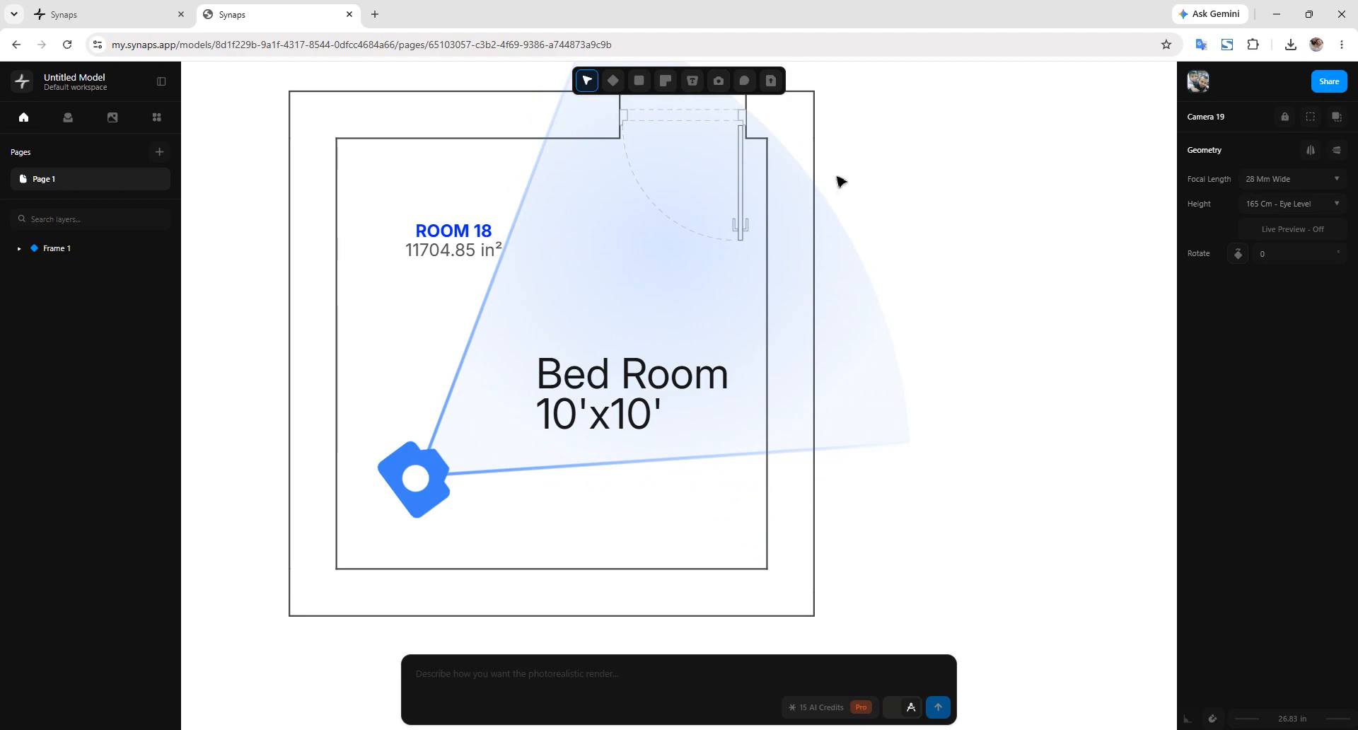
left_click(840, 179)
left_click(417, 478)
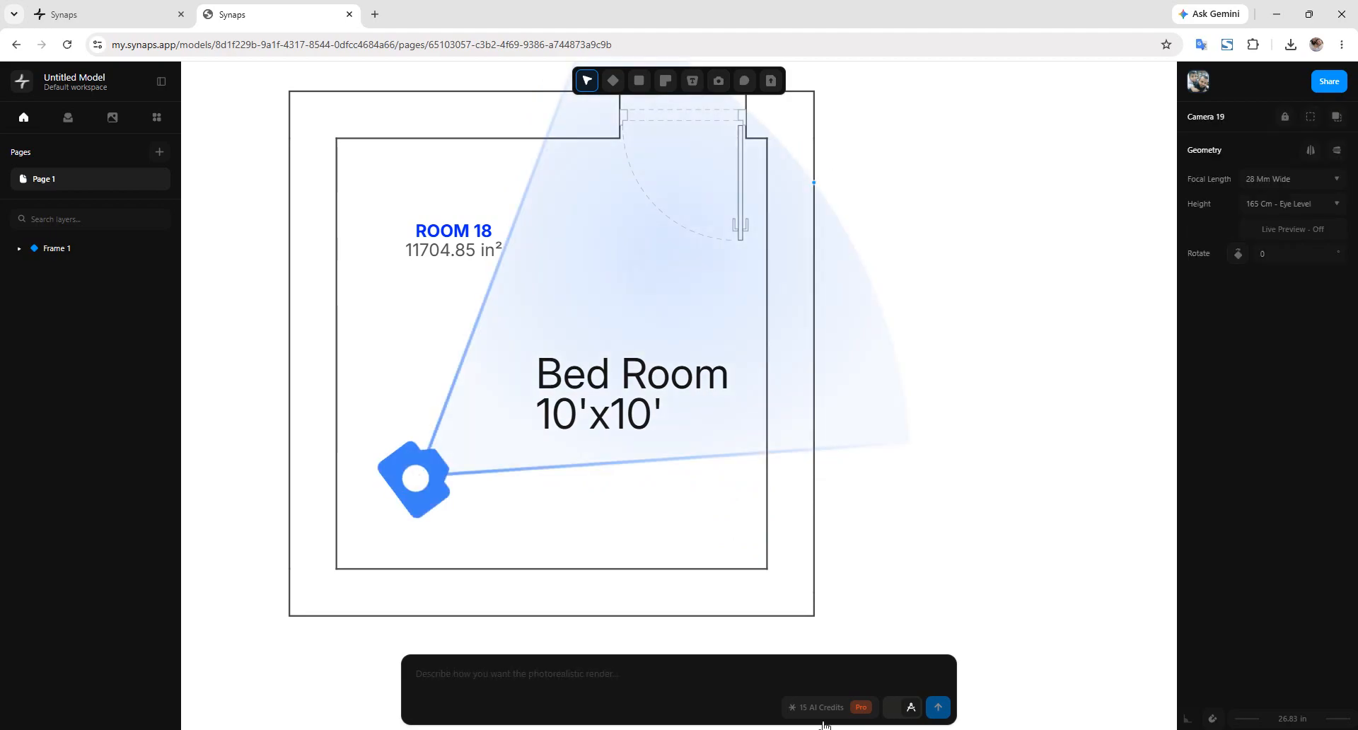
Step: Open the file import dialog and cancel it without choosing a file
left_click(770, 82)
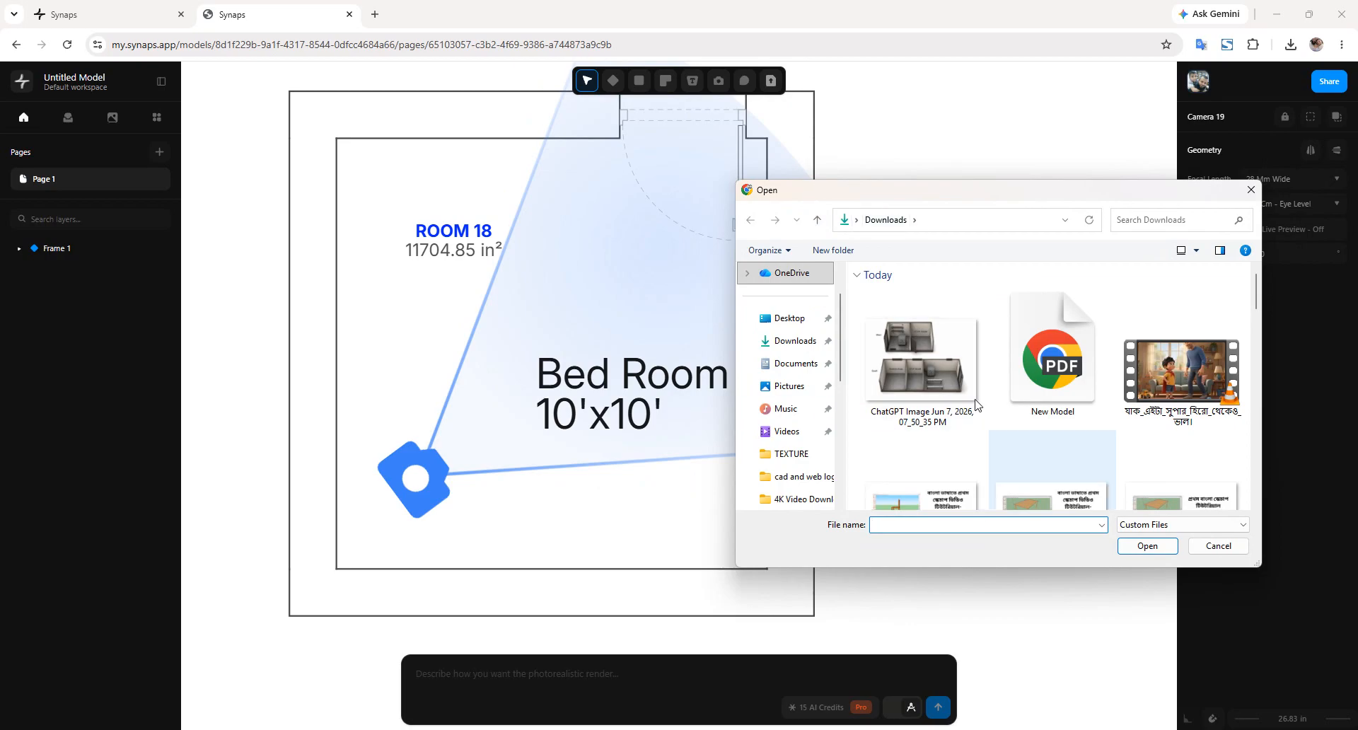
left_click(1207, 545)
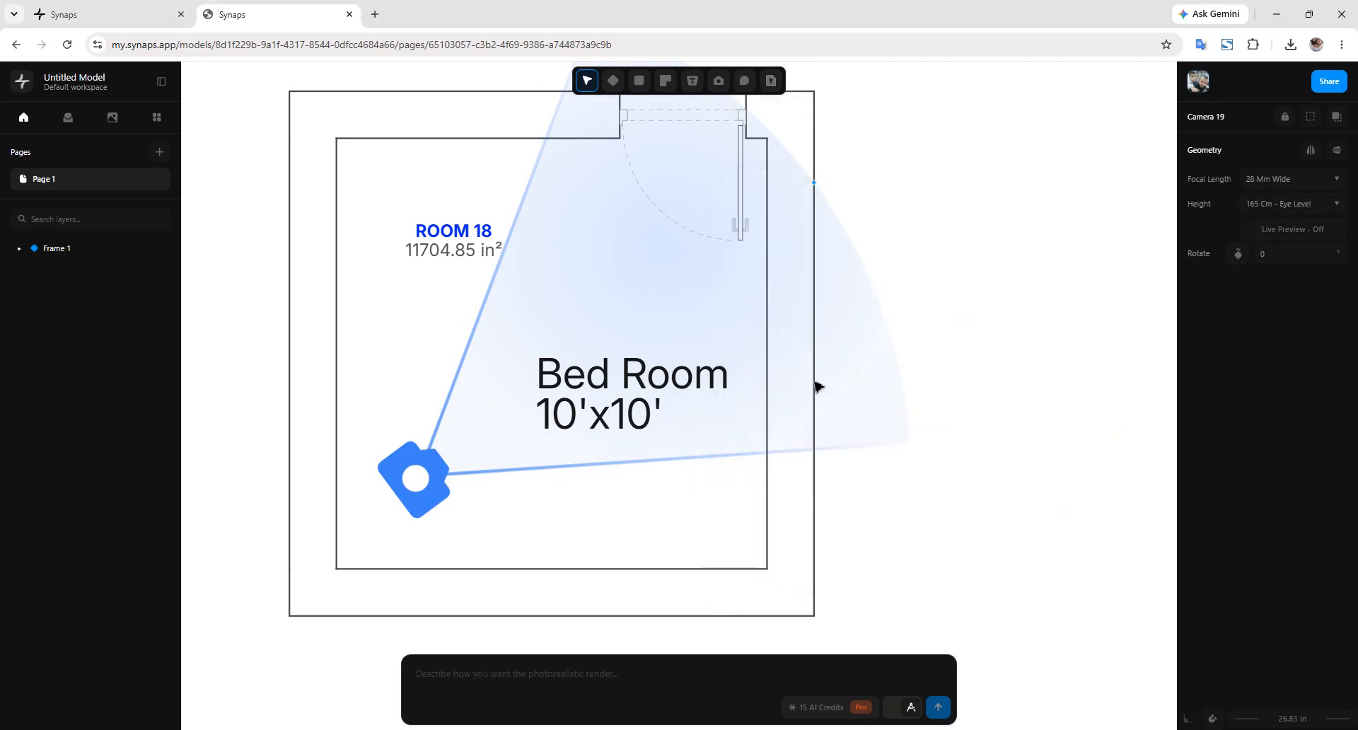
Step: Shift the camera slightly left inside the room and remove it from the plan
left_click(814, 385)
left_click(398, 488)
left_click(416, 487)
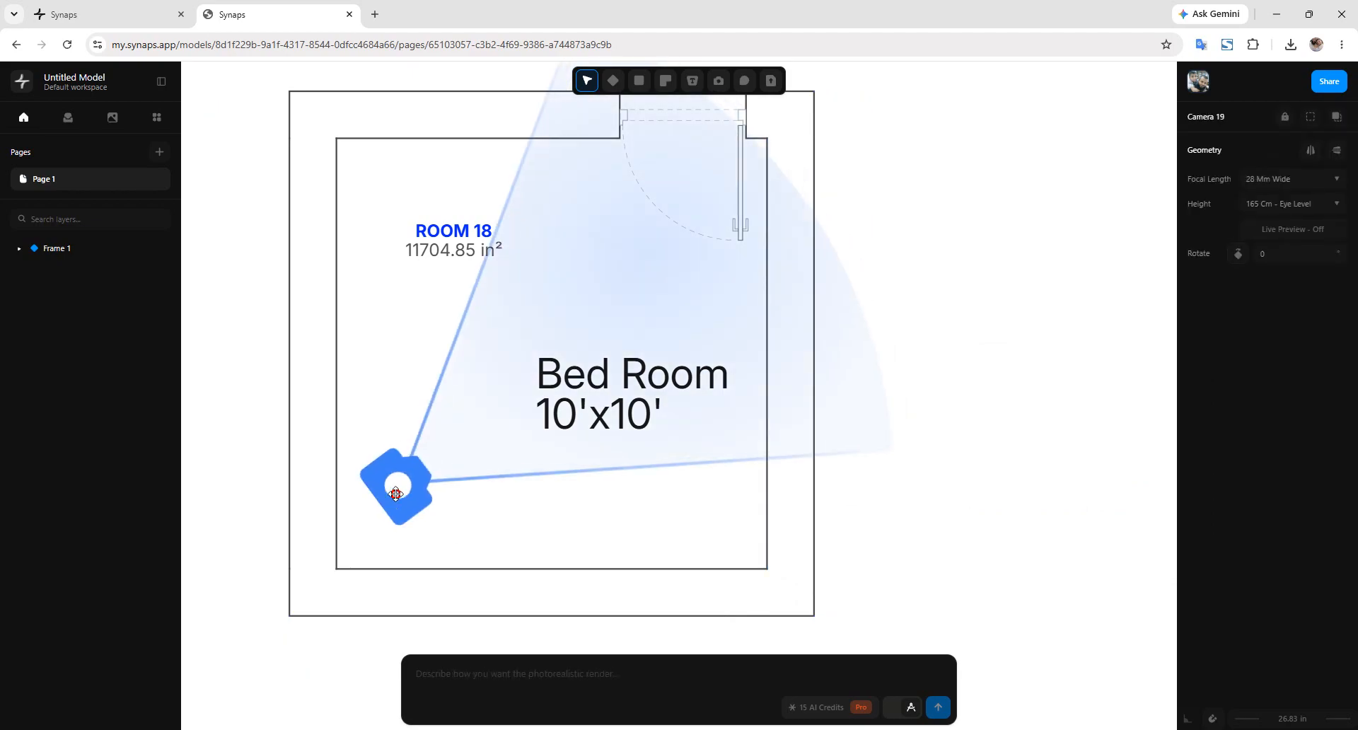
left_click(899, 292)
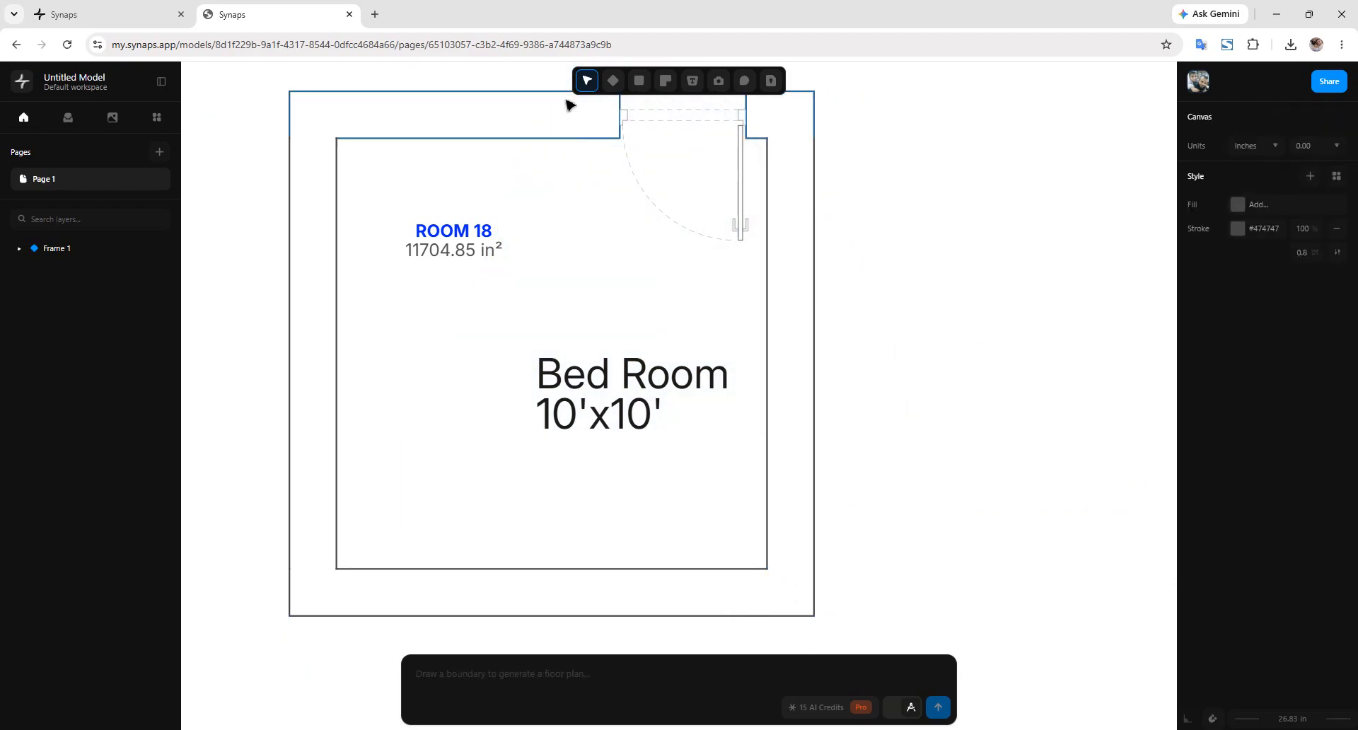
Step: Draw a horizontal separator about 108.19 in long across the middle of the room and remove it
left_click(663, 82)
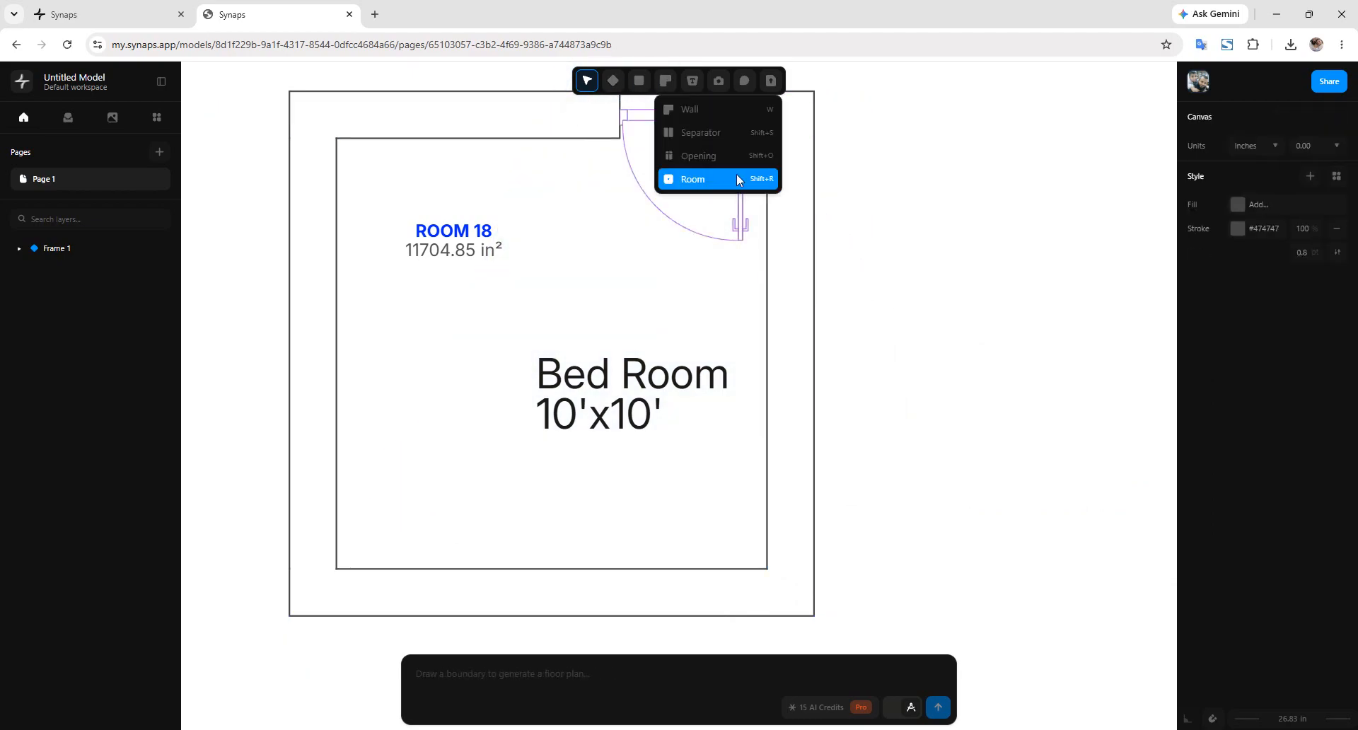
left_click(742, 133)
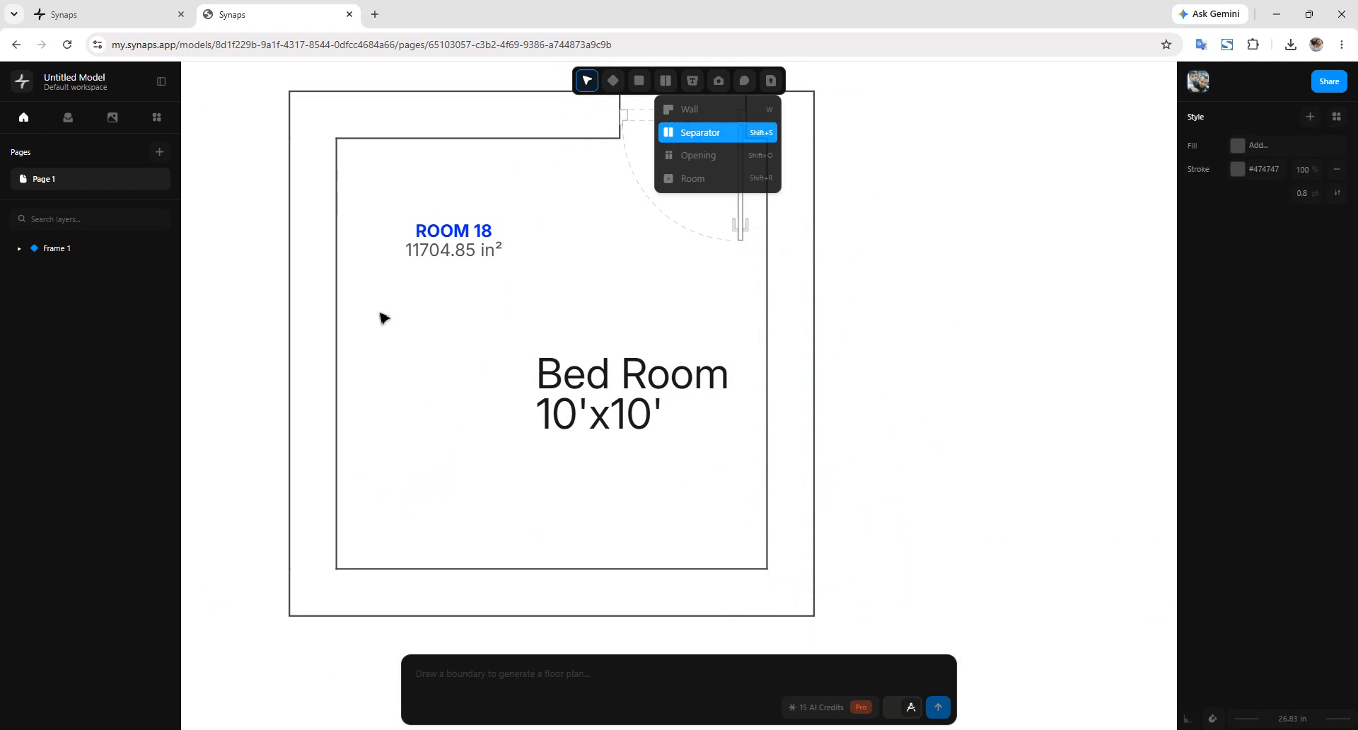
left_click(337, 361)
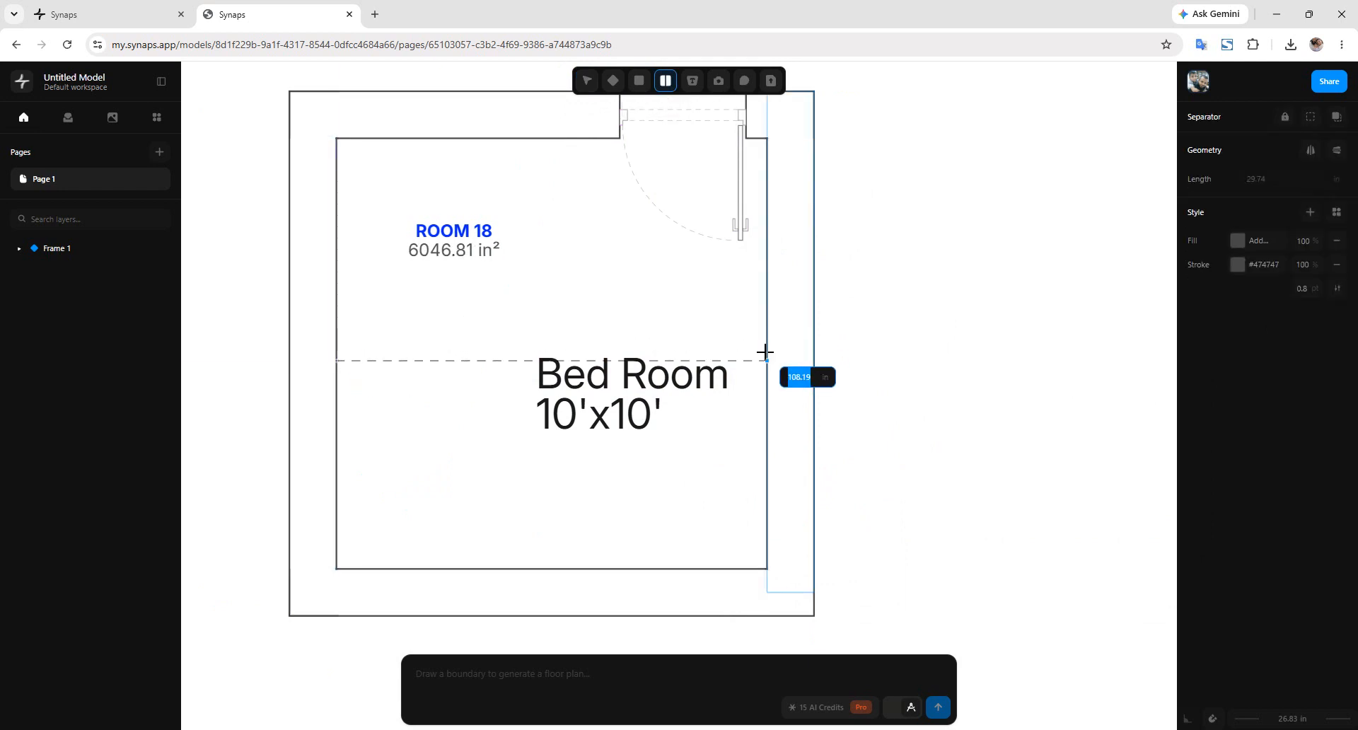
left_click(769, 360)
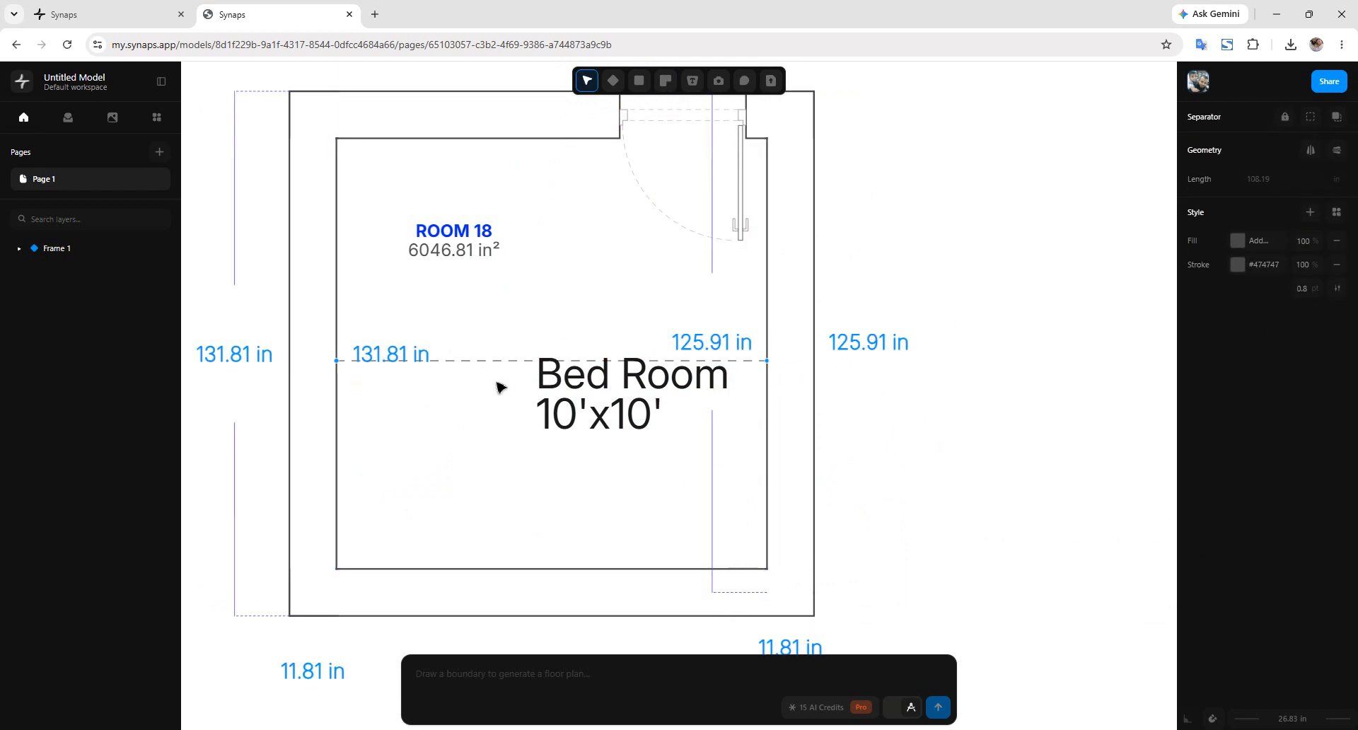
key("Delete")
Step: Place an empty comment thread on the room's right wall, reopen it and mark it as resolved
left_click(743, 83)
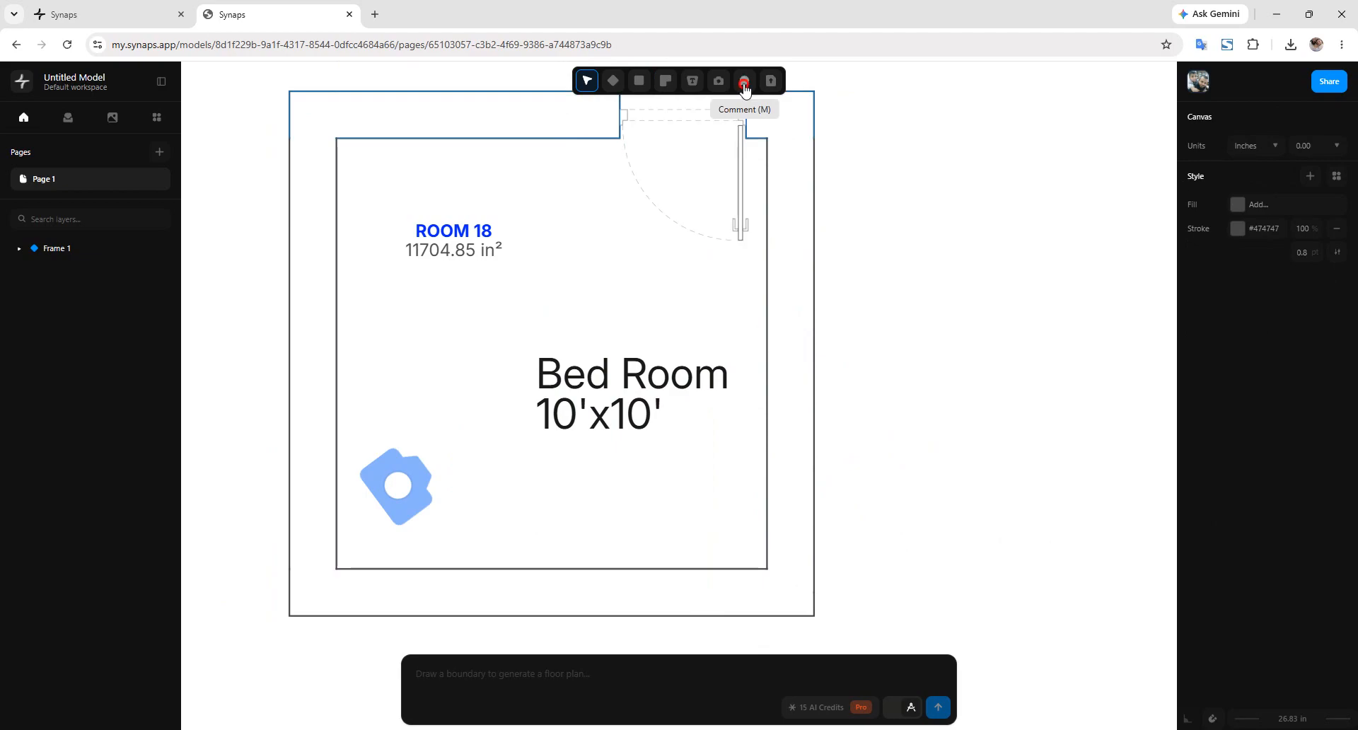
left_click(806, 276)
left_click(878, 314)
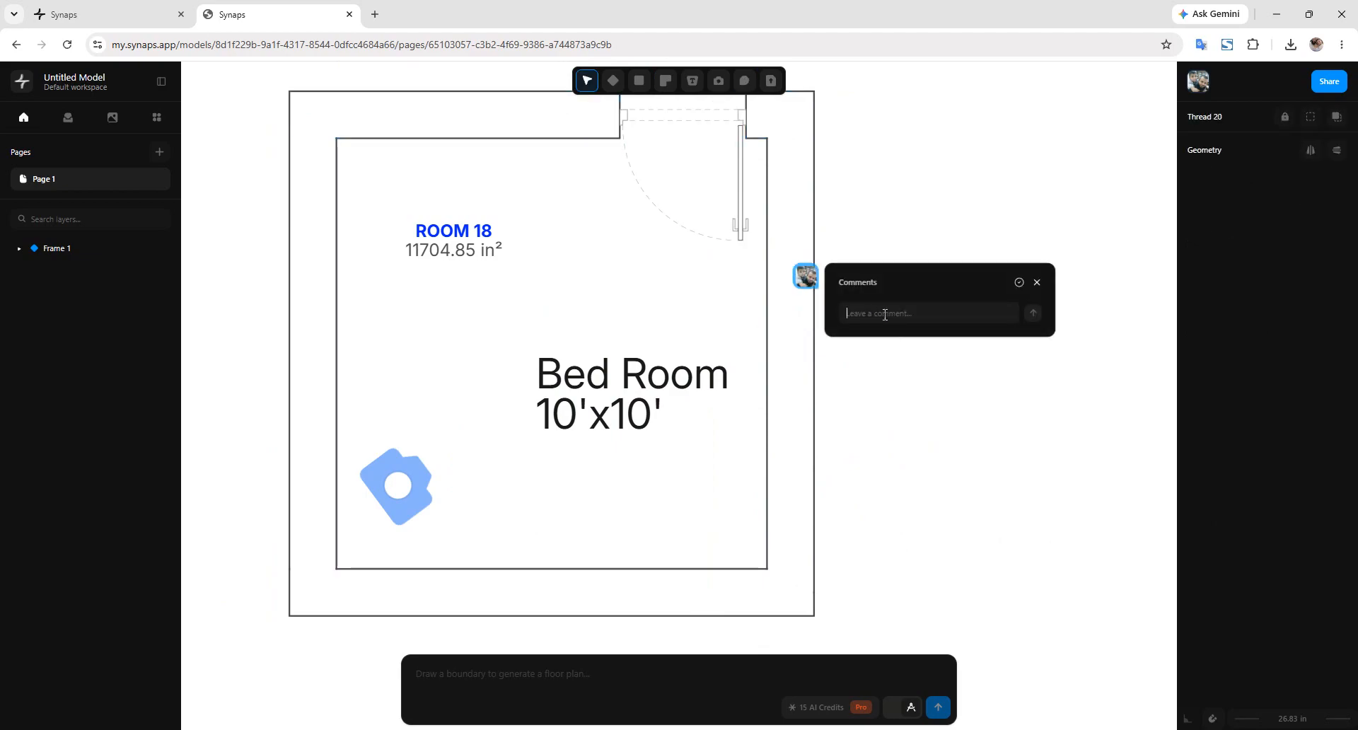
left_click(1037, 282)
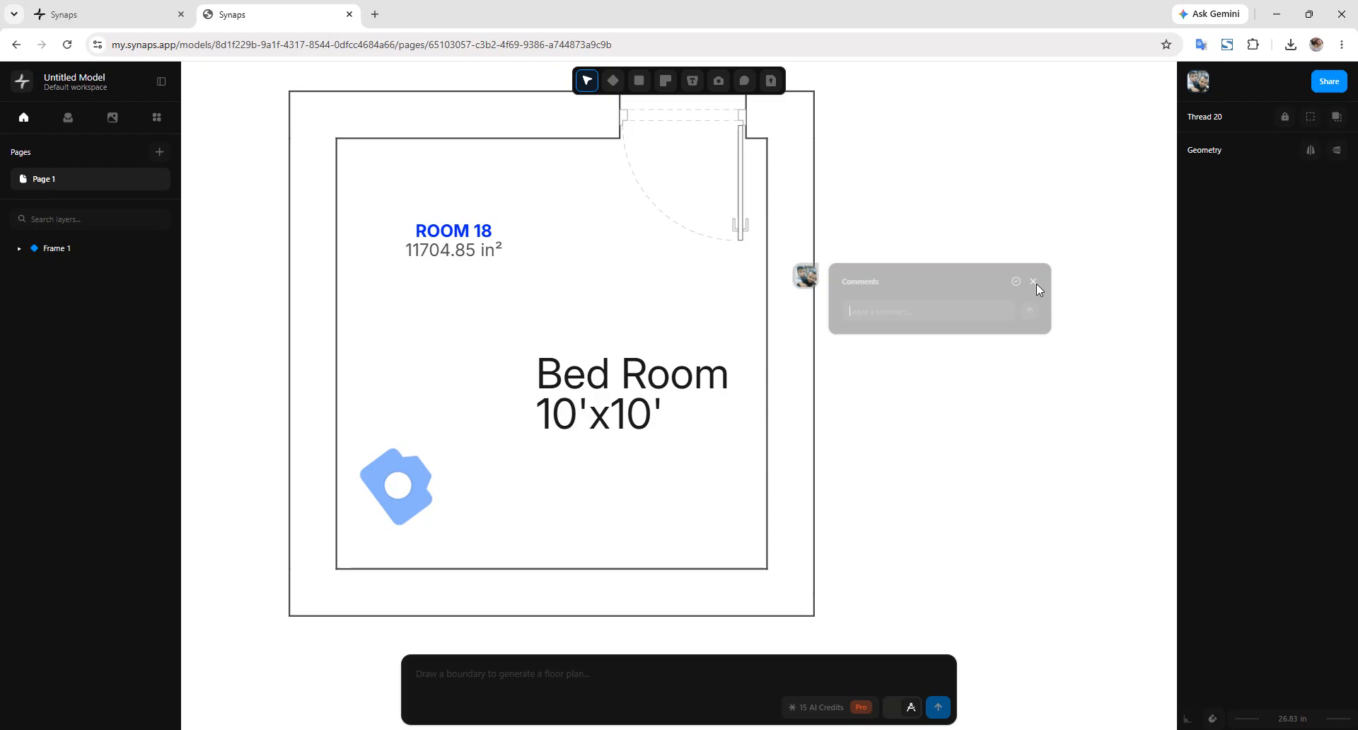
scroll(806, 298, "up", 1)
left_click(804, 293)
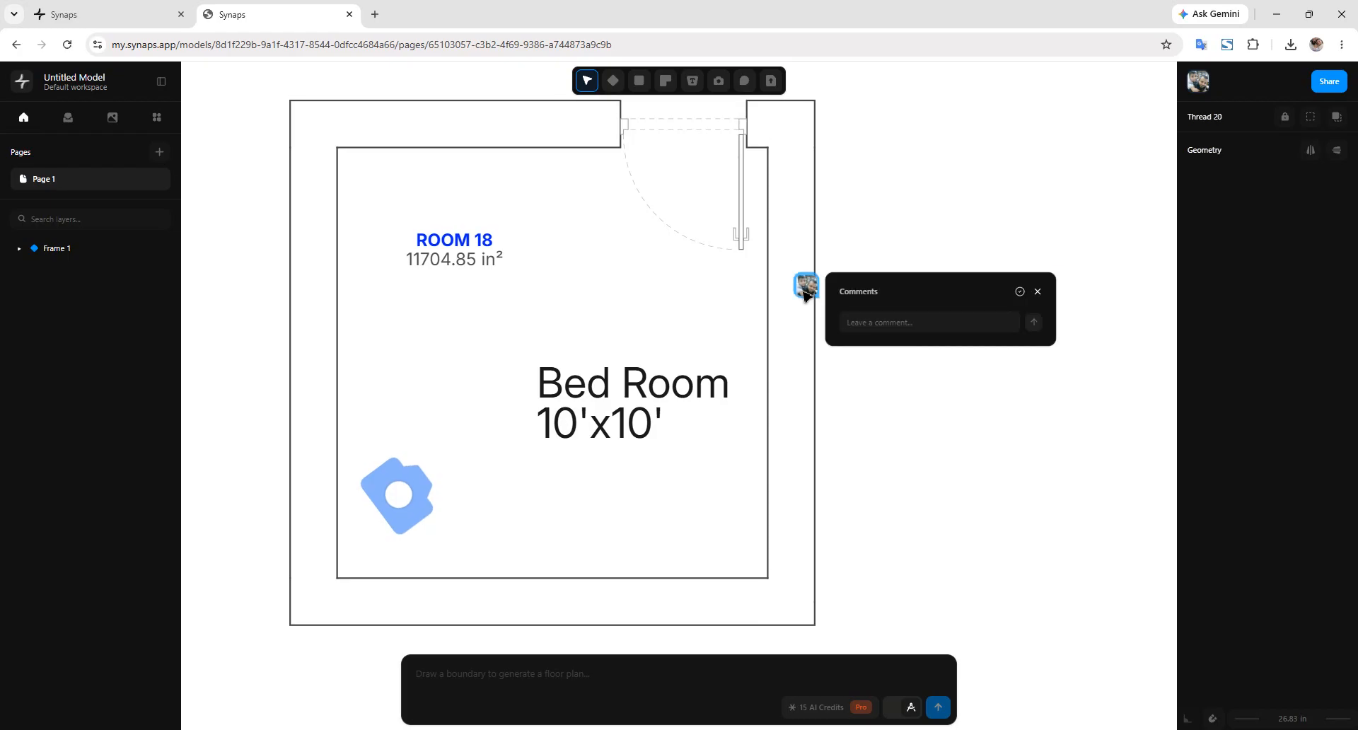
left_click(815, 302)
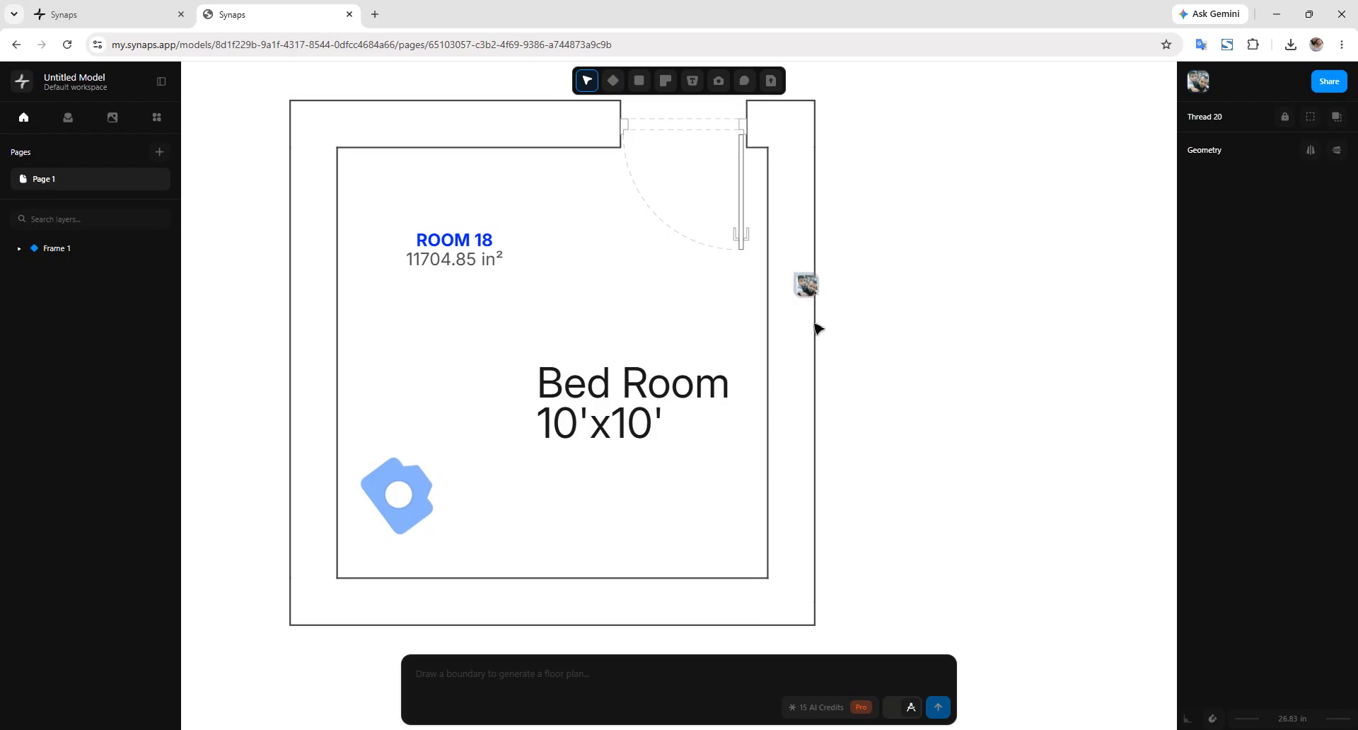
left_click(808, 290)
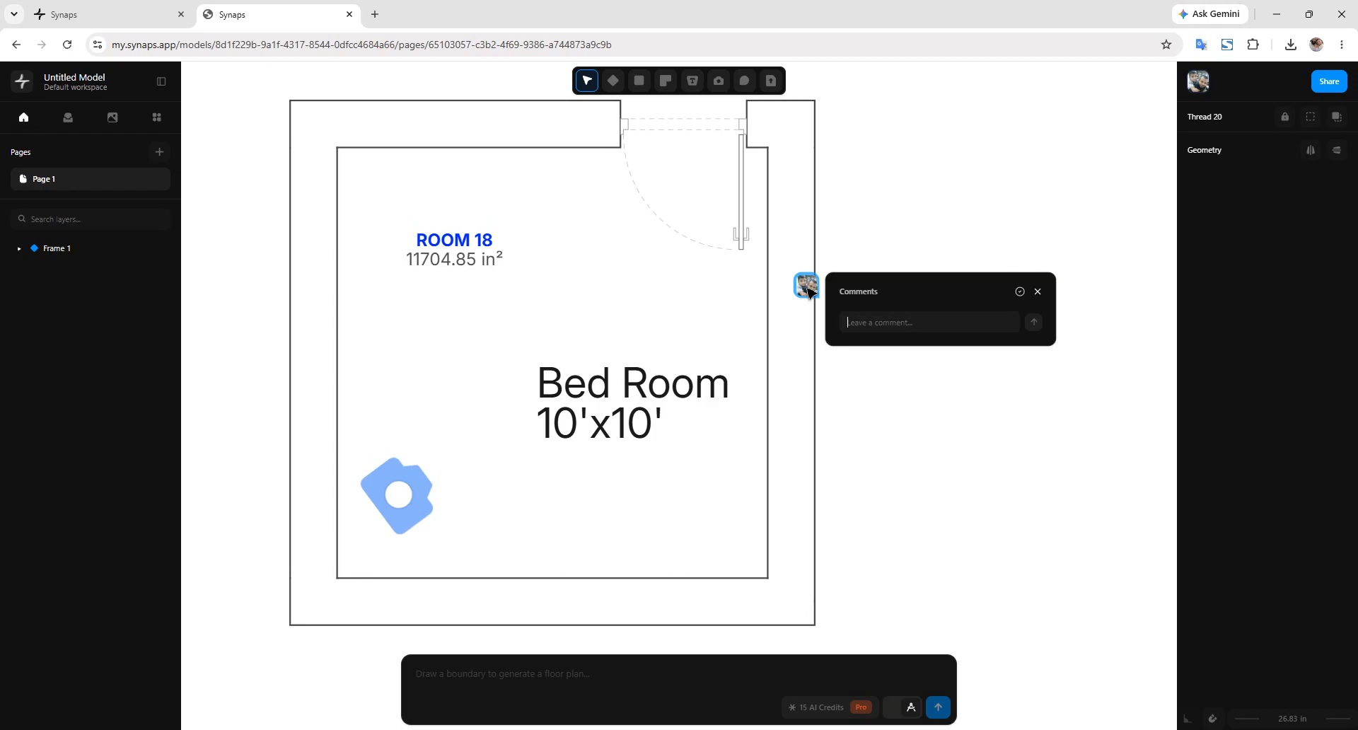
left_click(1019, 292)
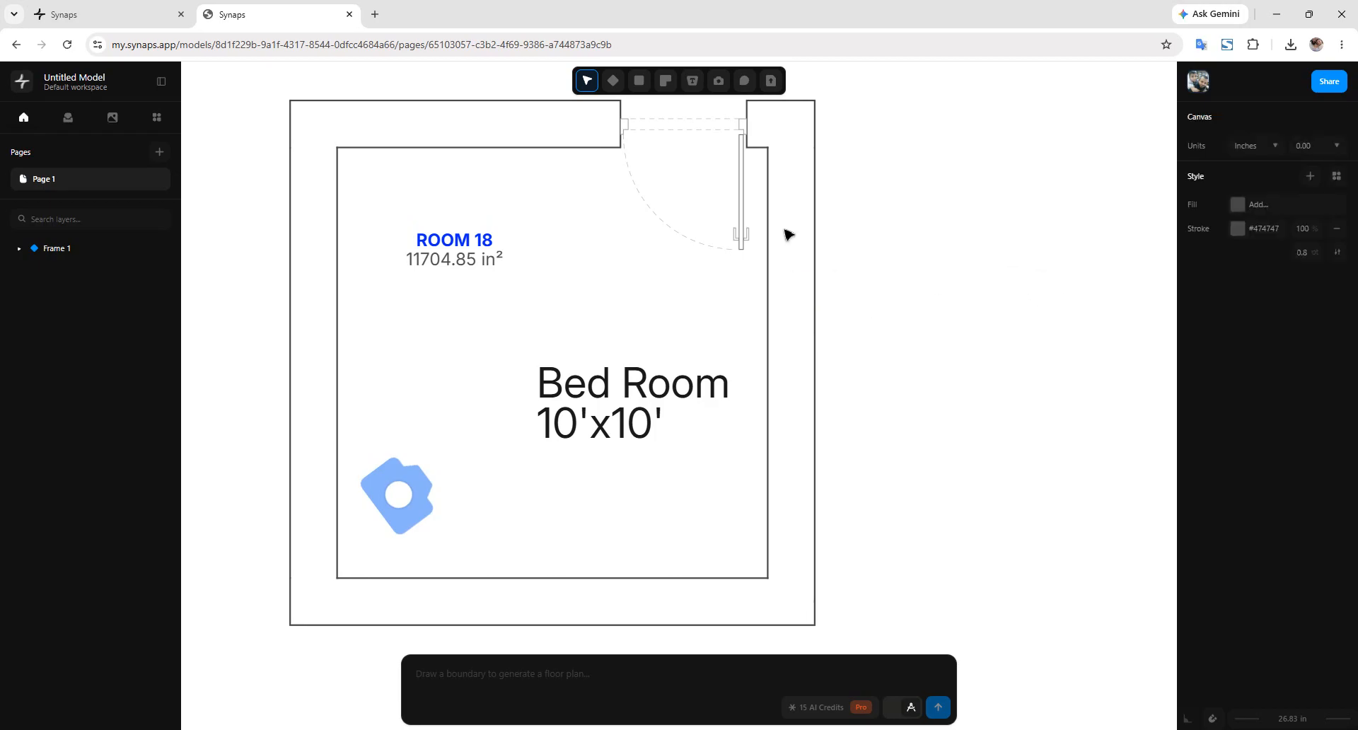
Step: Select the room's right wall and shift it very slightly toward the interior
middle_click_drag(785, 231, 815, 308)
scroll(812, 317, "up", 1)
scroll(771, 364, "down", 1)
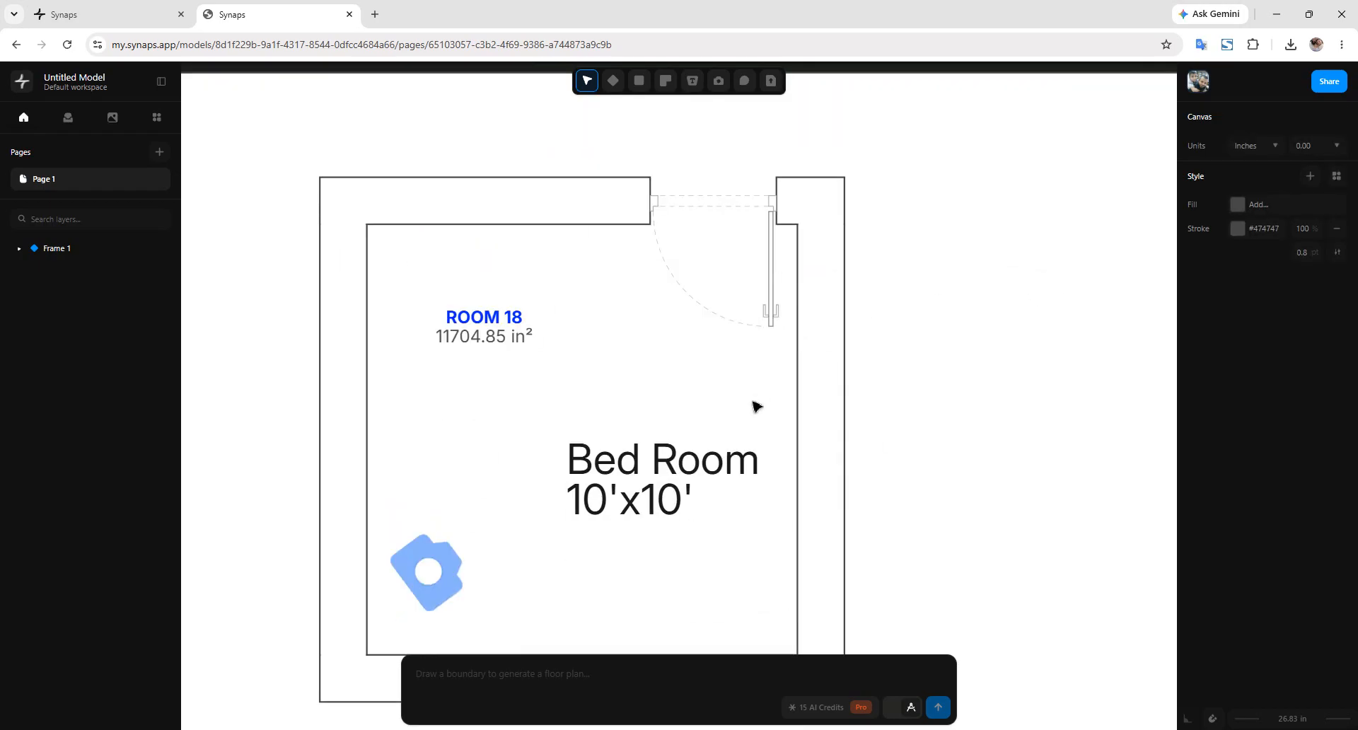
left_click(813, 350)
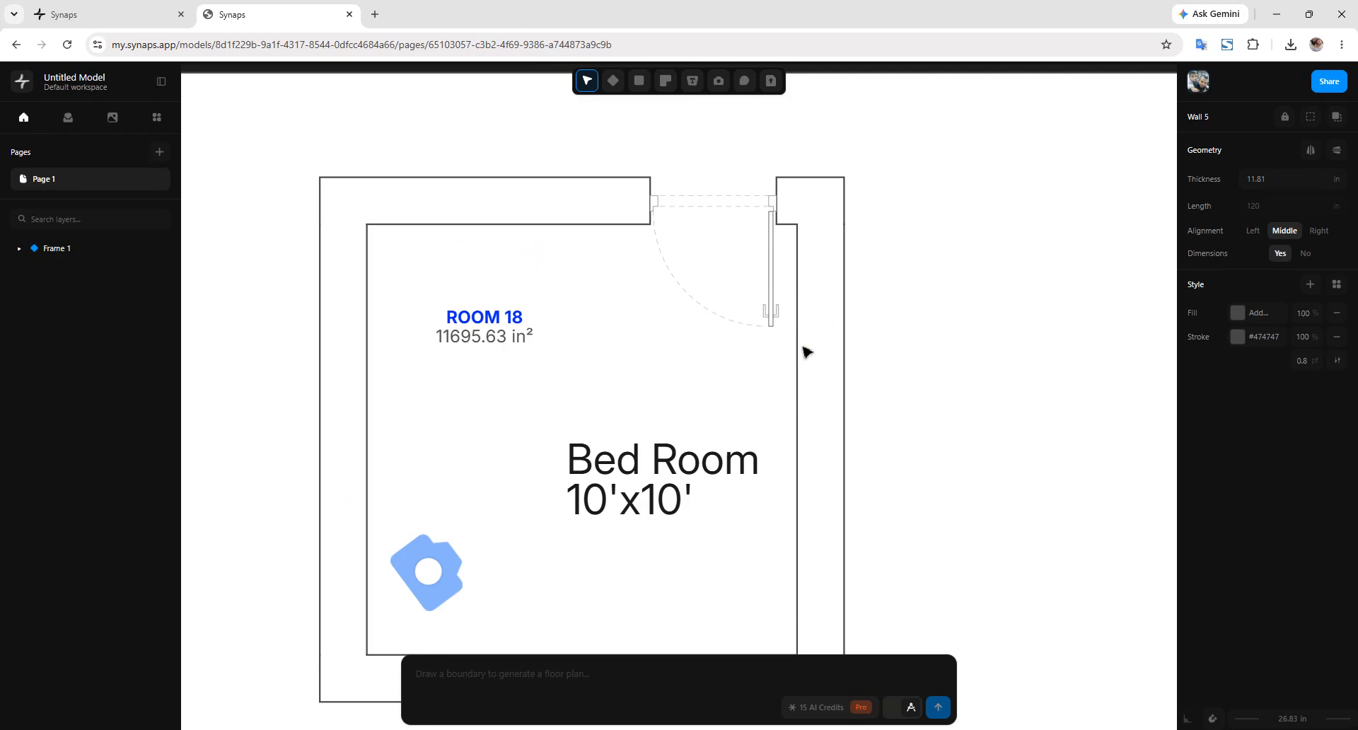
left_click_drag(887, 278, 788, 389)
scroll(885, 321, "down", 2)
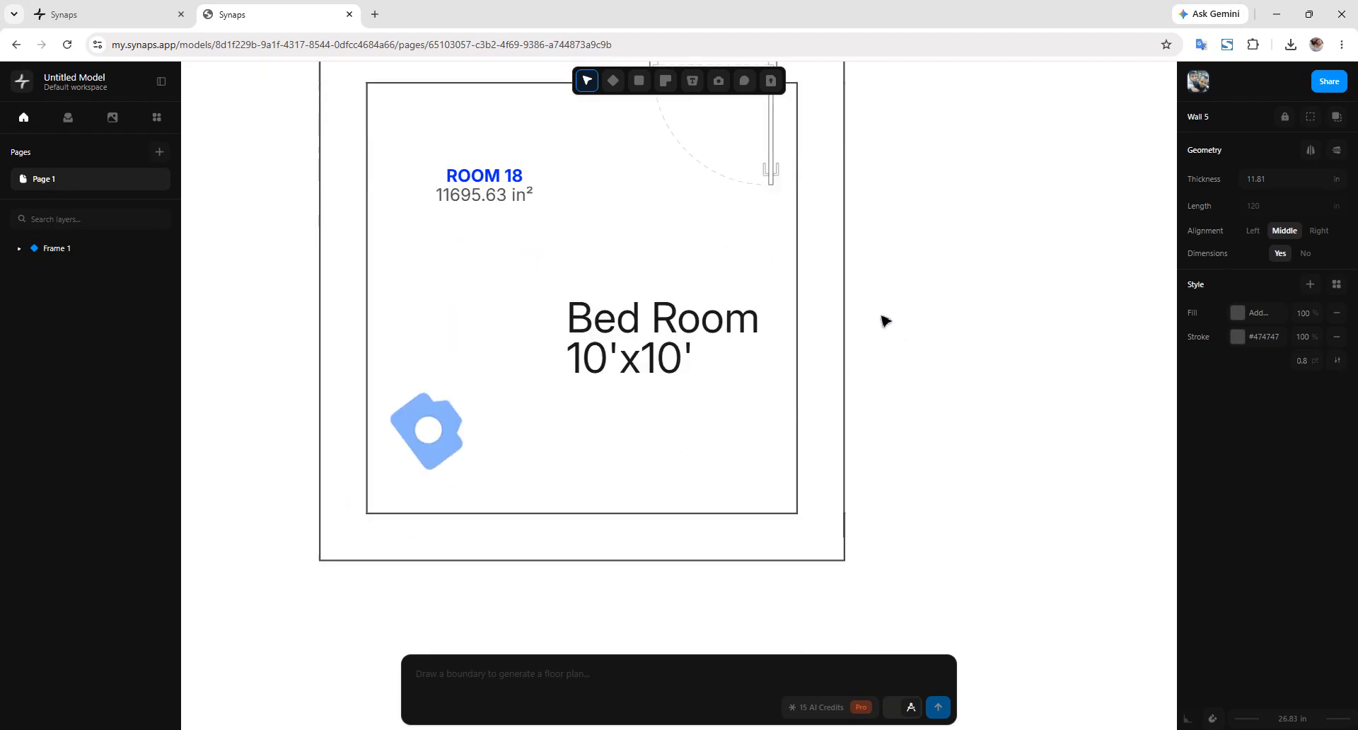
scroll(866, 296, "down", 5)
scroll(868, 297, "up", 5)
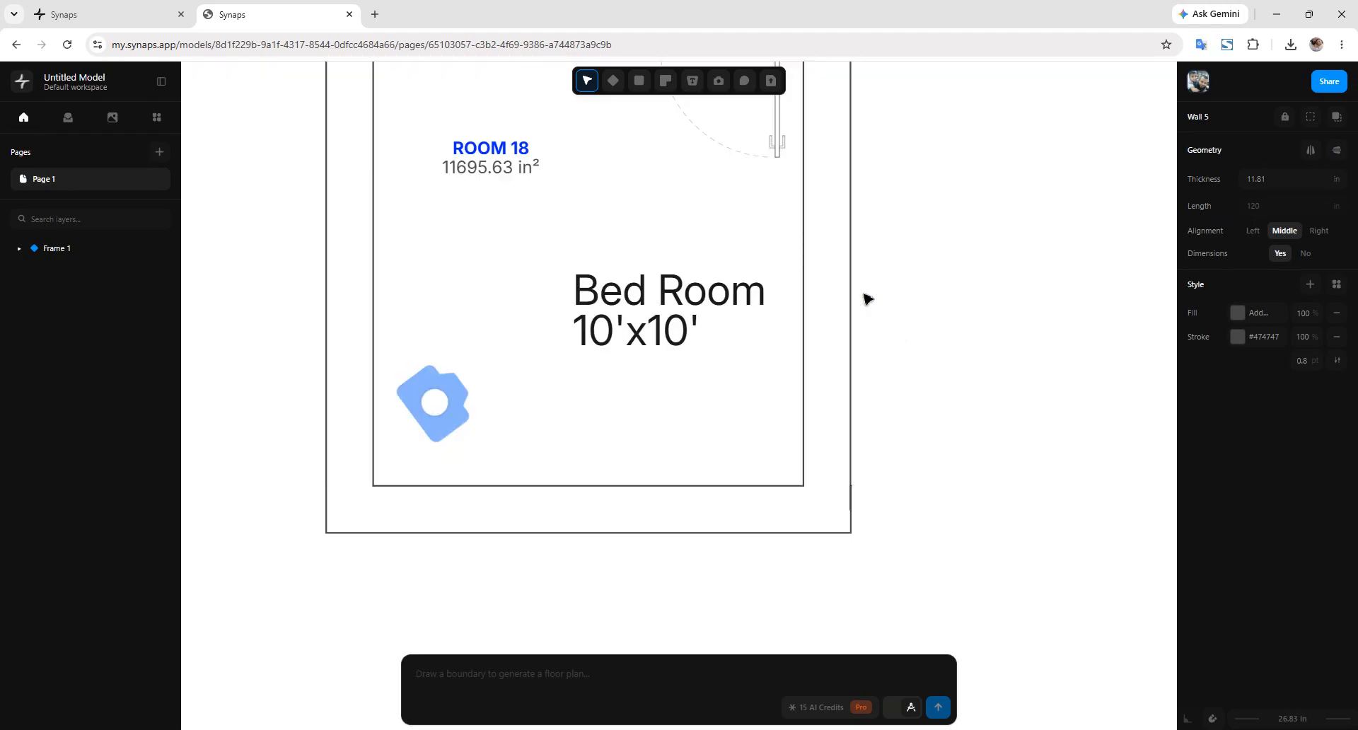
left_click_drag(909, 307, 766, 436)
left_click(805, 463)
scroll(777, 252, "up", 3)
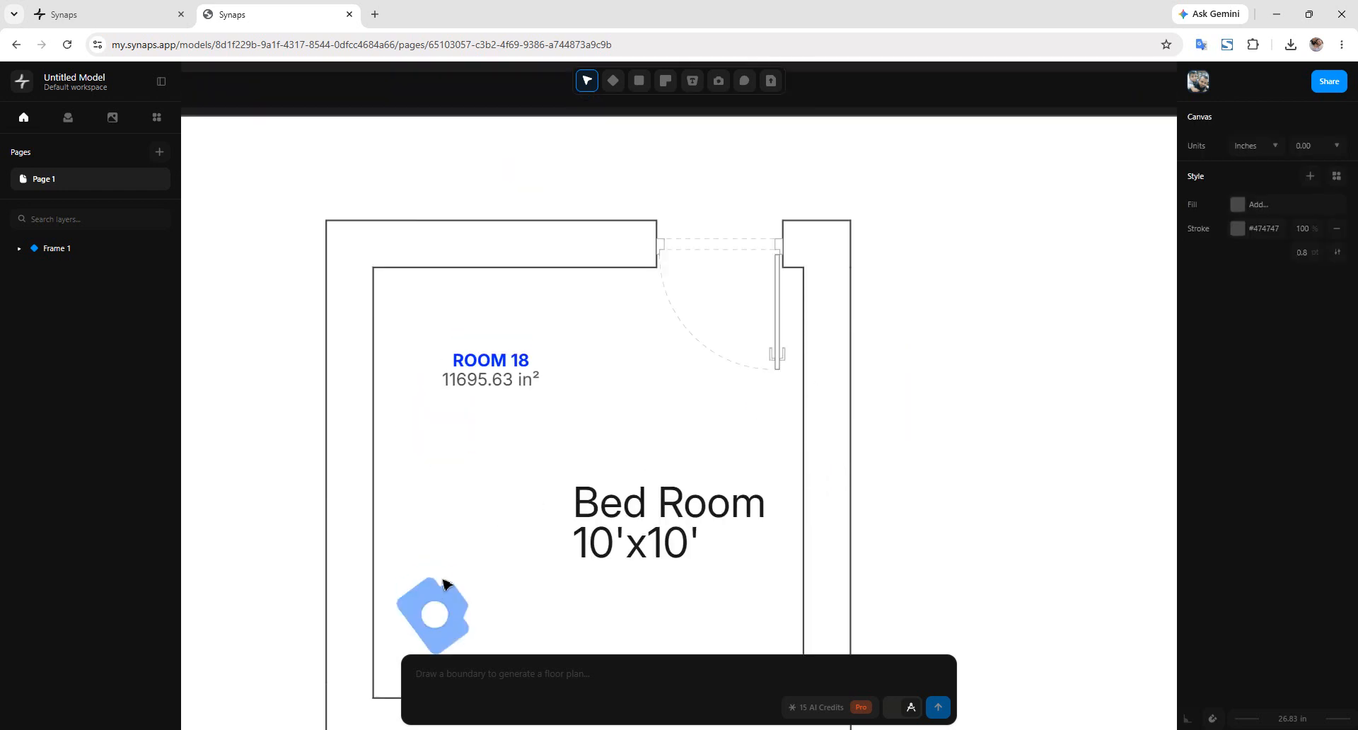
Step: Select the room's top and left walls together and give them a solid red fill, #c23f3f
left_click(592, 223)
middle_click_drag(589, 219, 666, 213)
left_click_drag(615, 200, 376, 336)
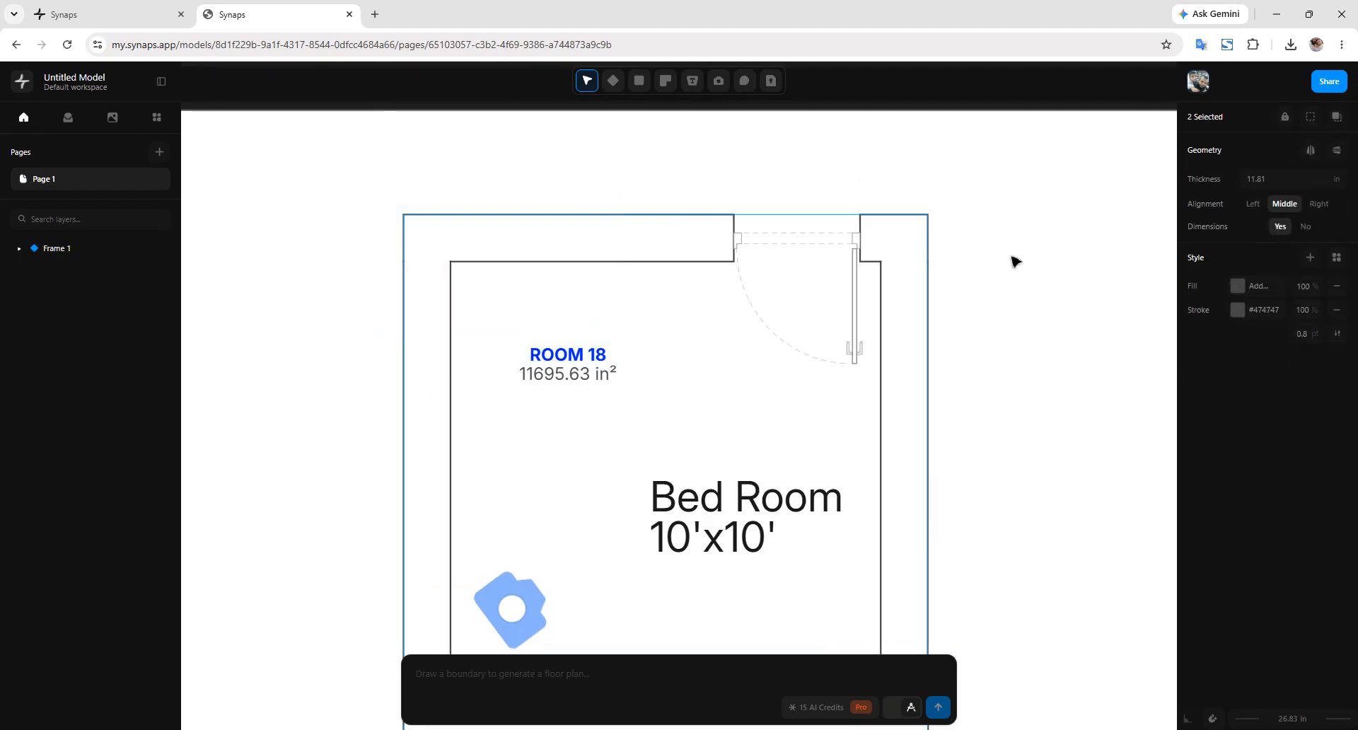
left_click(1245, 293)
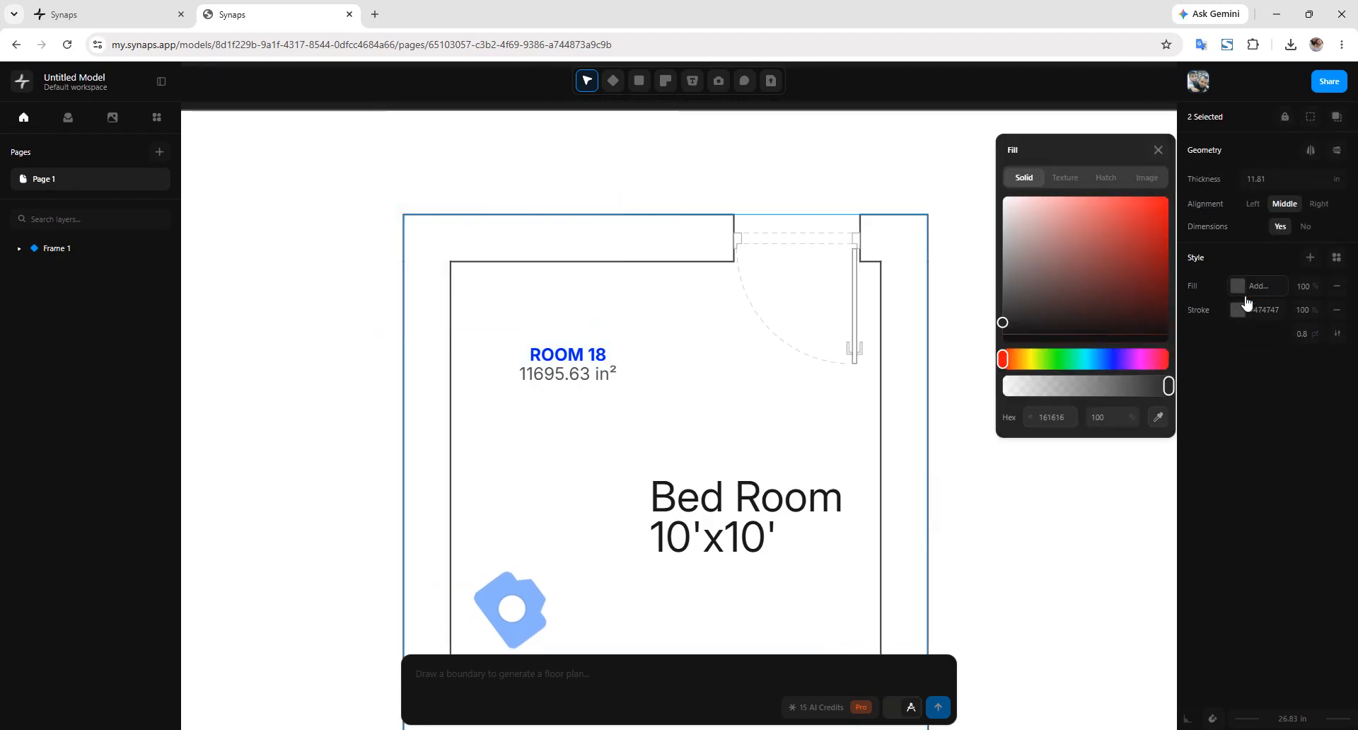
left_click(1114, 230)
left_click(935, 370)
Step: Select the right and bottom walls and fill them with #c23f3f, sampling the colour from the left wall
scroll(955, 389, "down", 3)
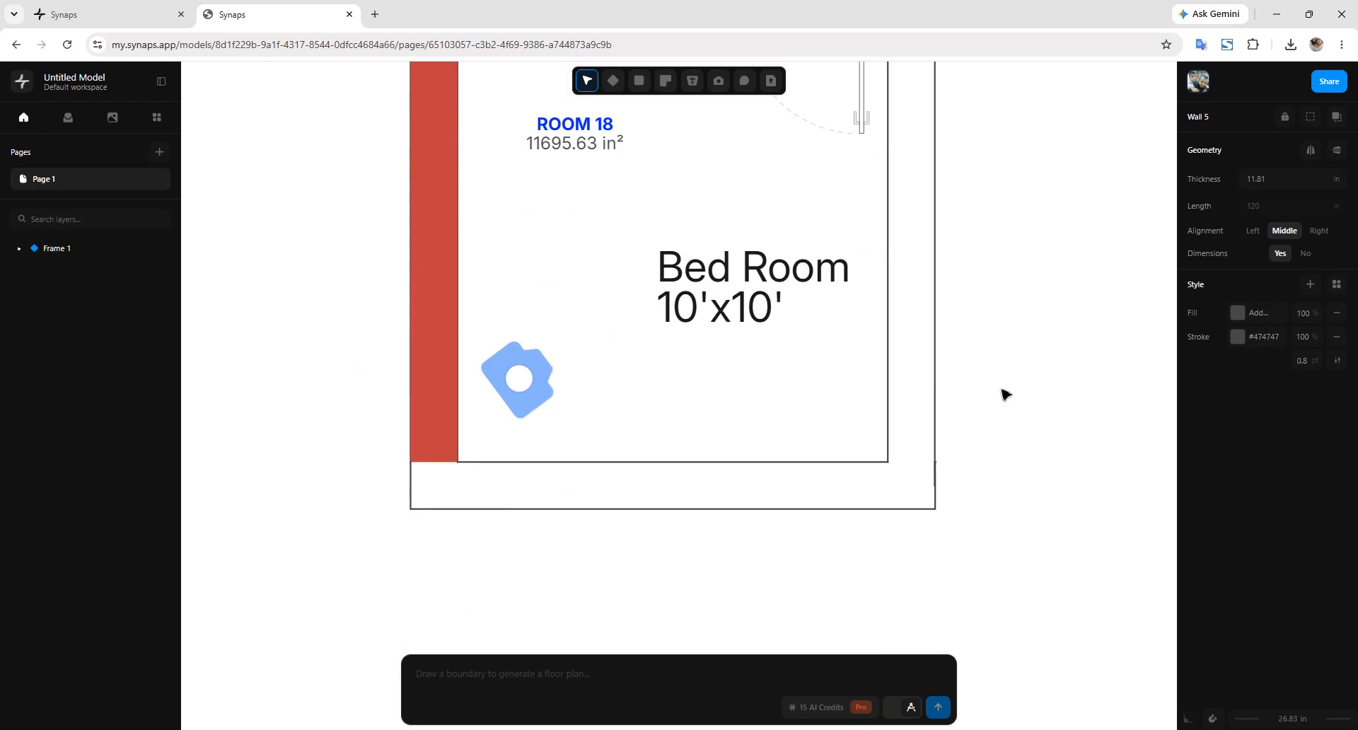
left_click_drag(1004, 423, 828, 552)
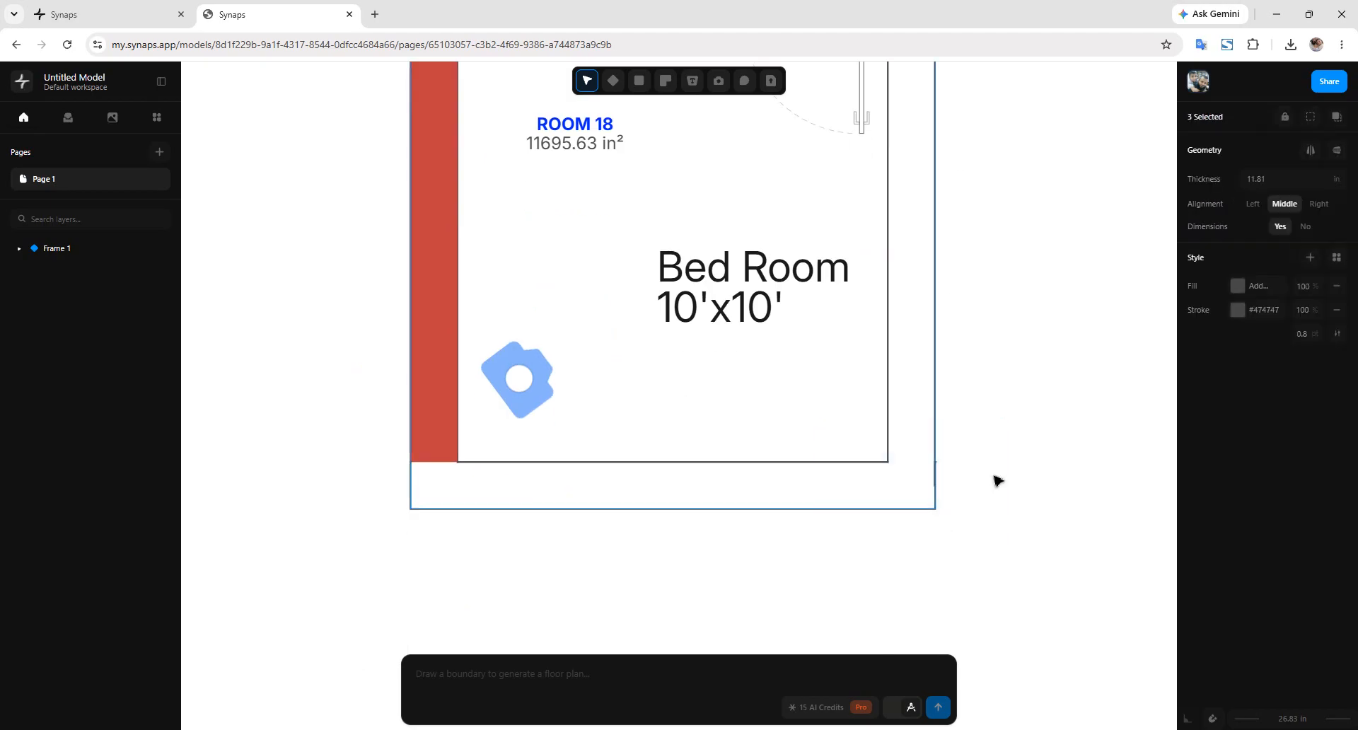
left_click(1237, 286)
left_click(1104, 280)
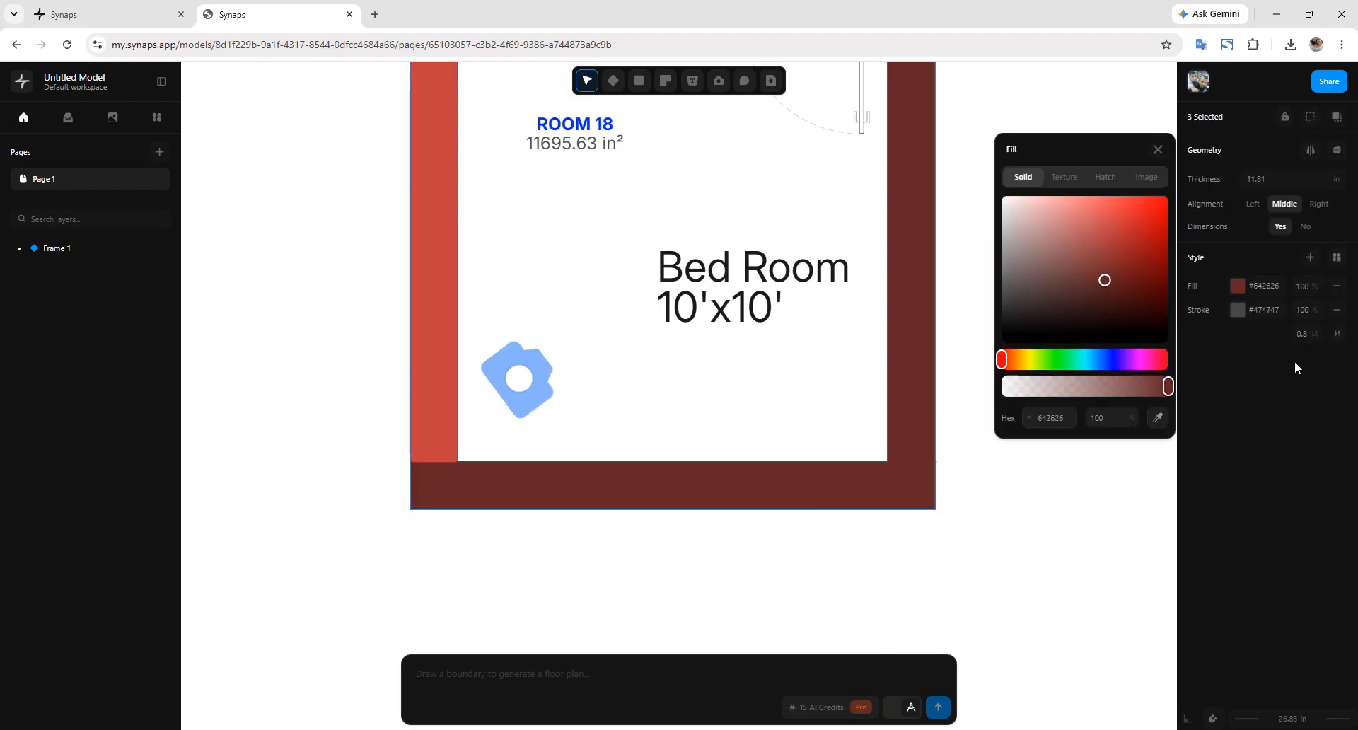
left_click(1158, 417)
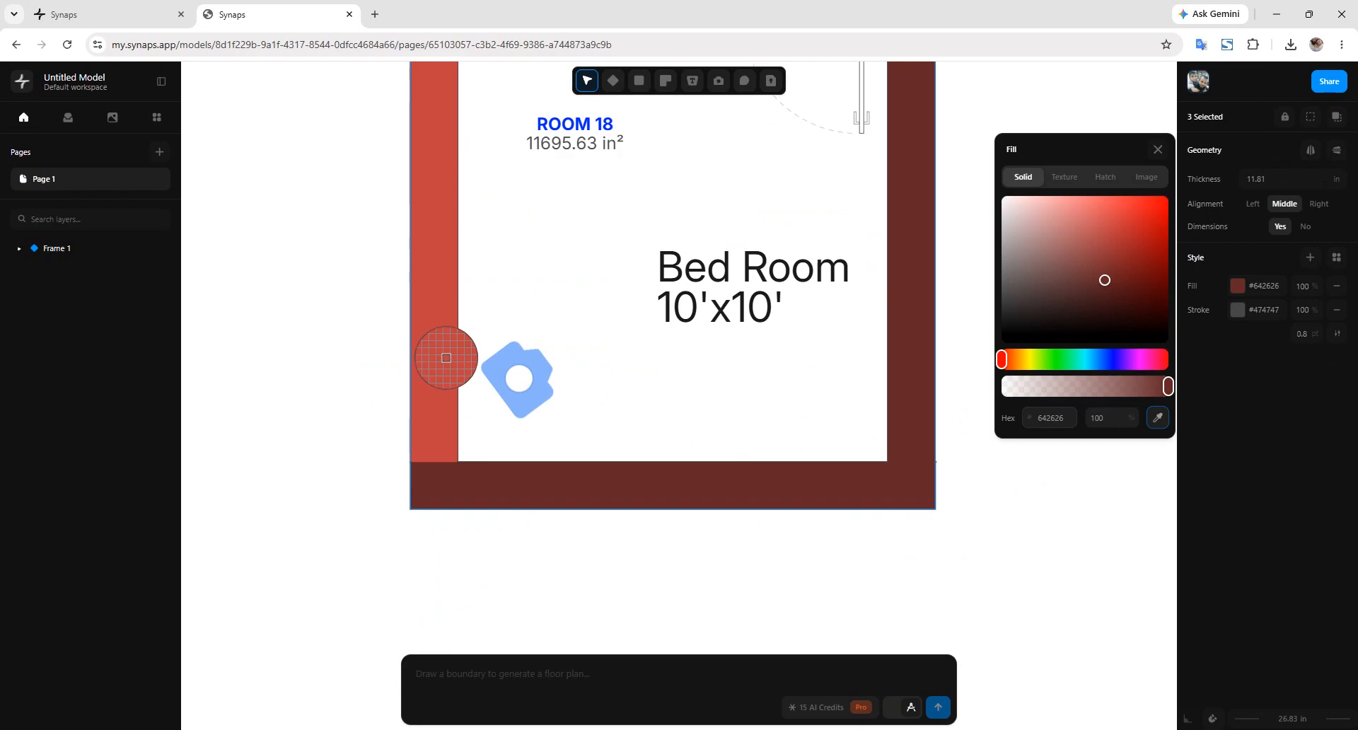
left_click(446, 359)
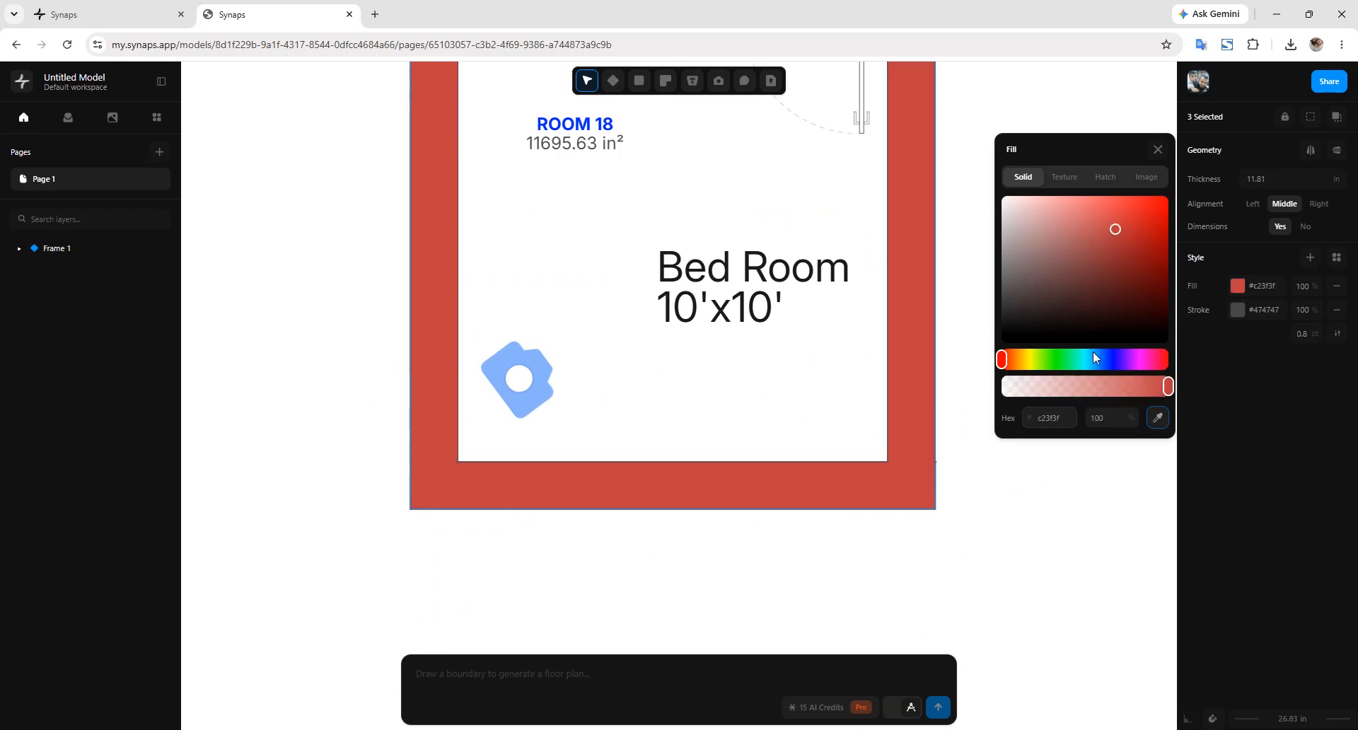
left_click(1266, 431)
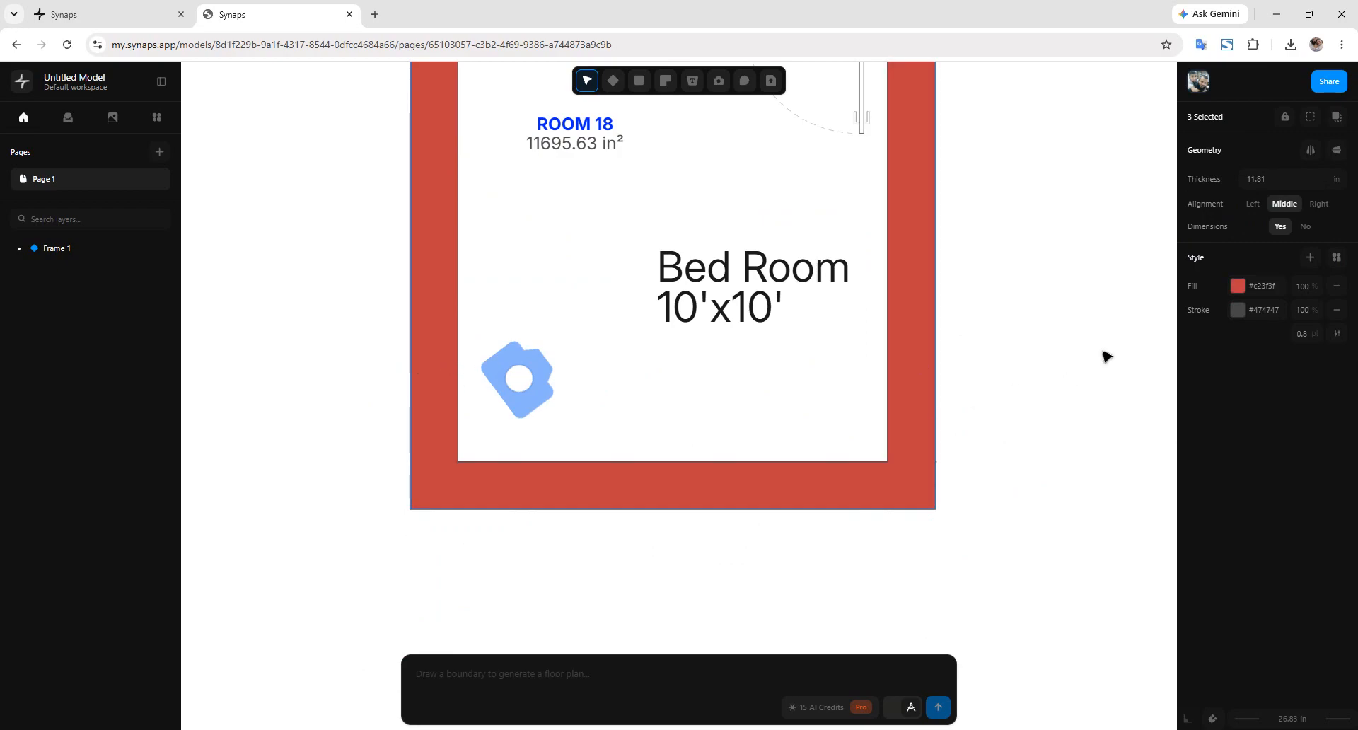
Step: Delete the camera from the room's lower-left corner
scroll(767, 463, "up", 2)
left_click(553, 478)
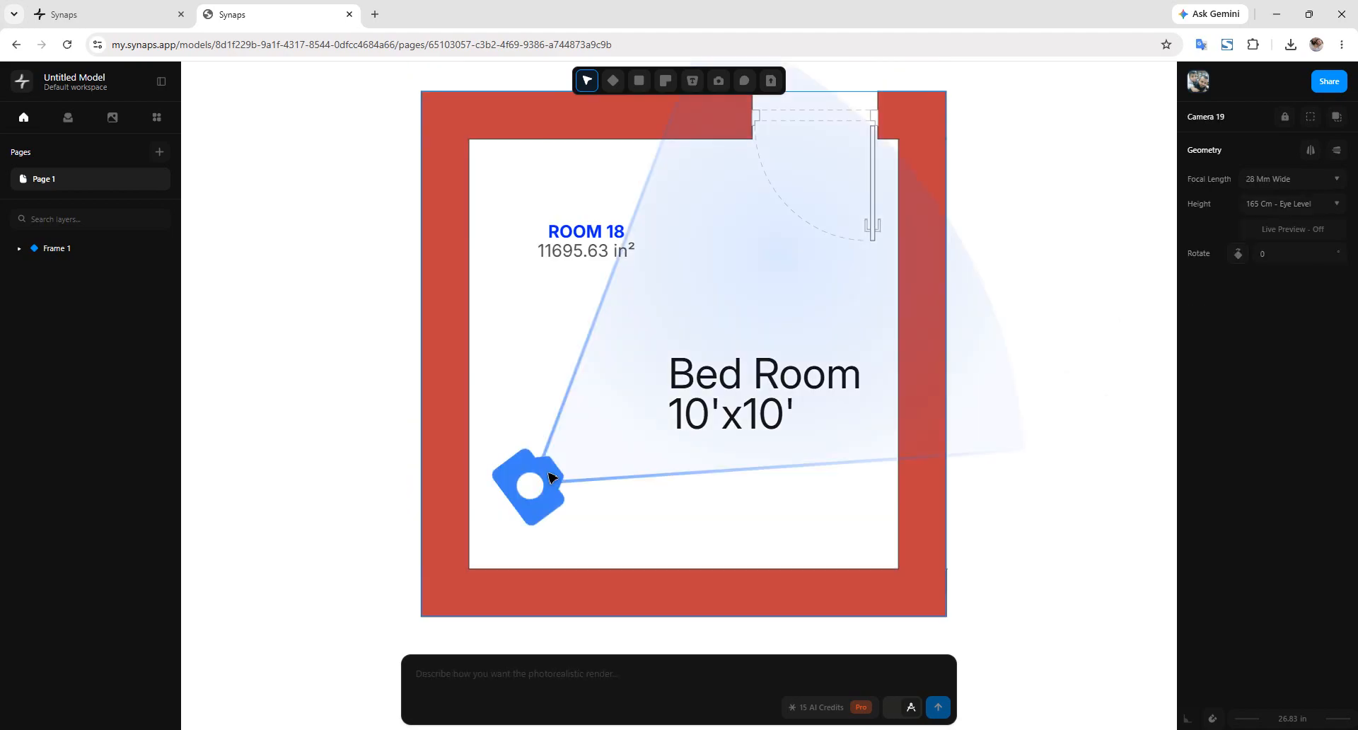
key("Delete")
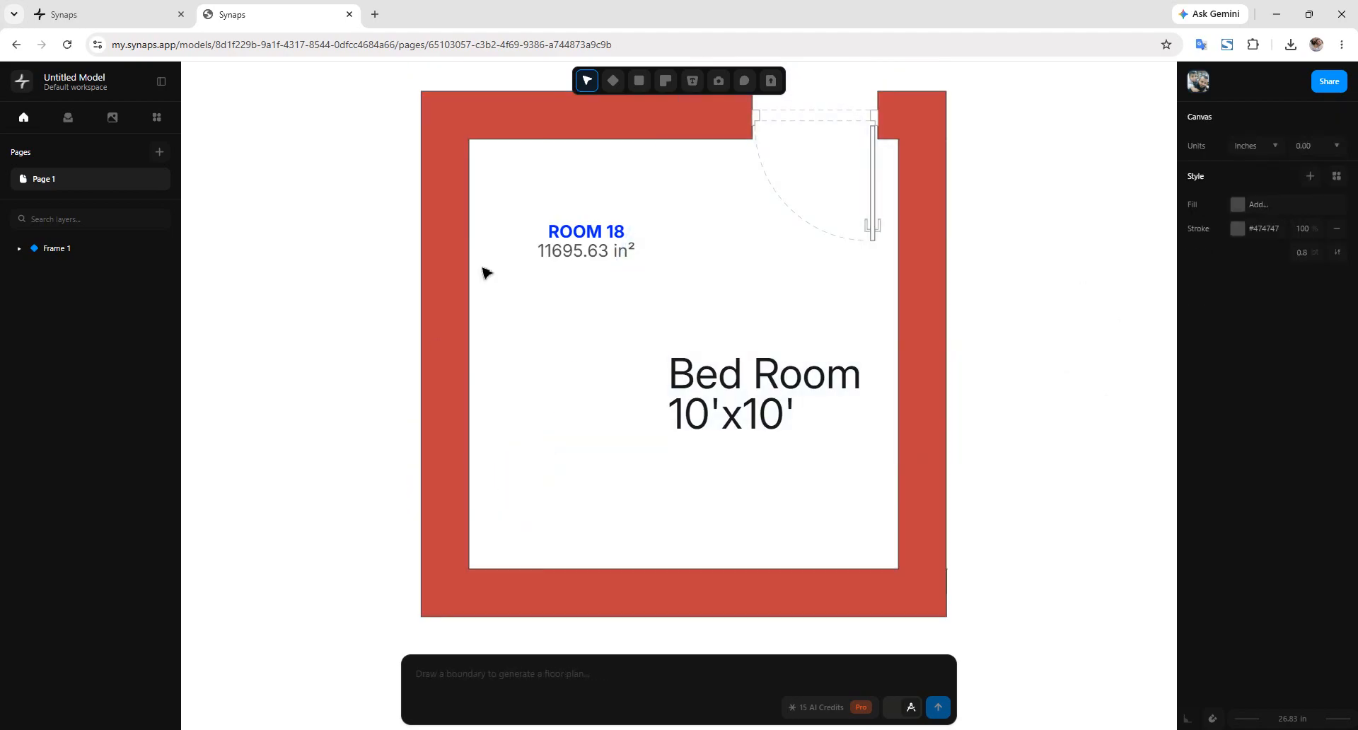
Step: With nothing selected, set the default fill for new shapes to the Terrazzo Tiles texture
left_click(637, 256)
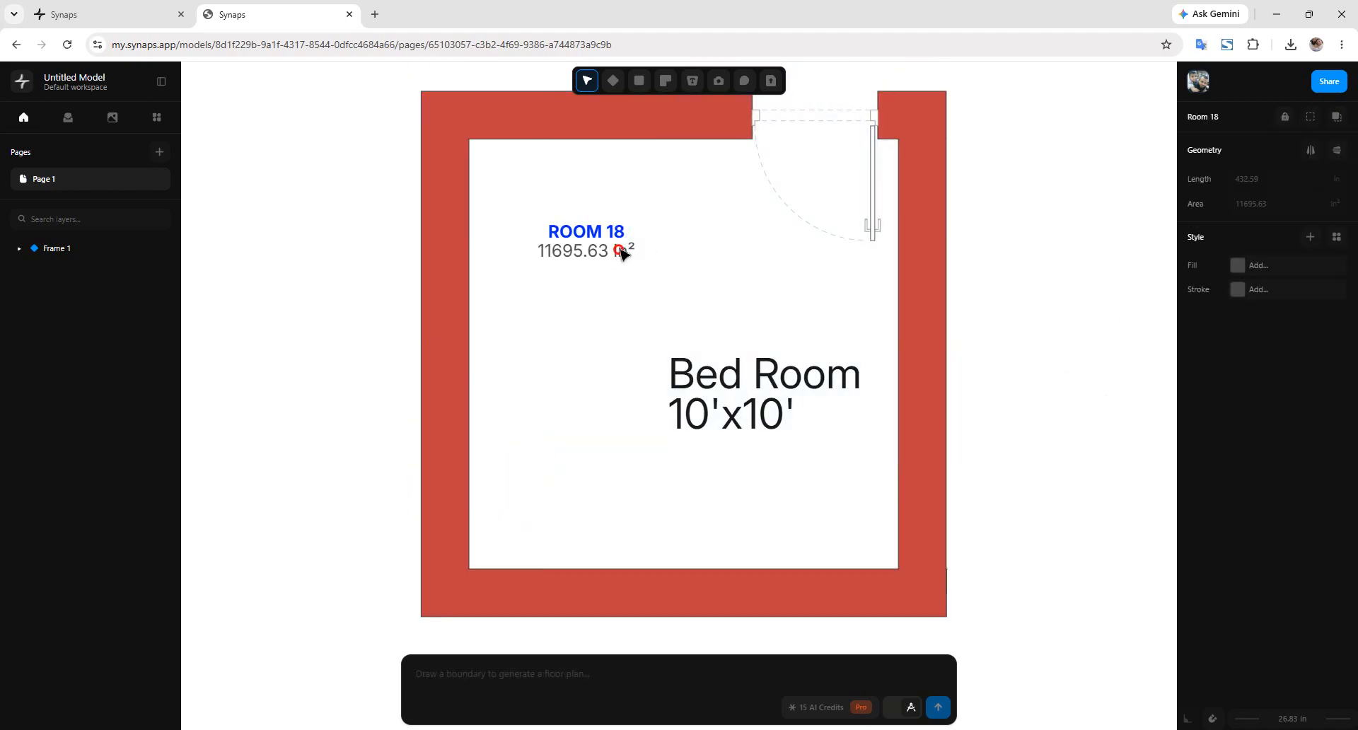
left_click_drag(595, 188, 554, 308)
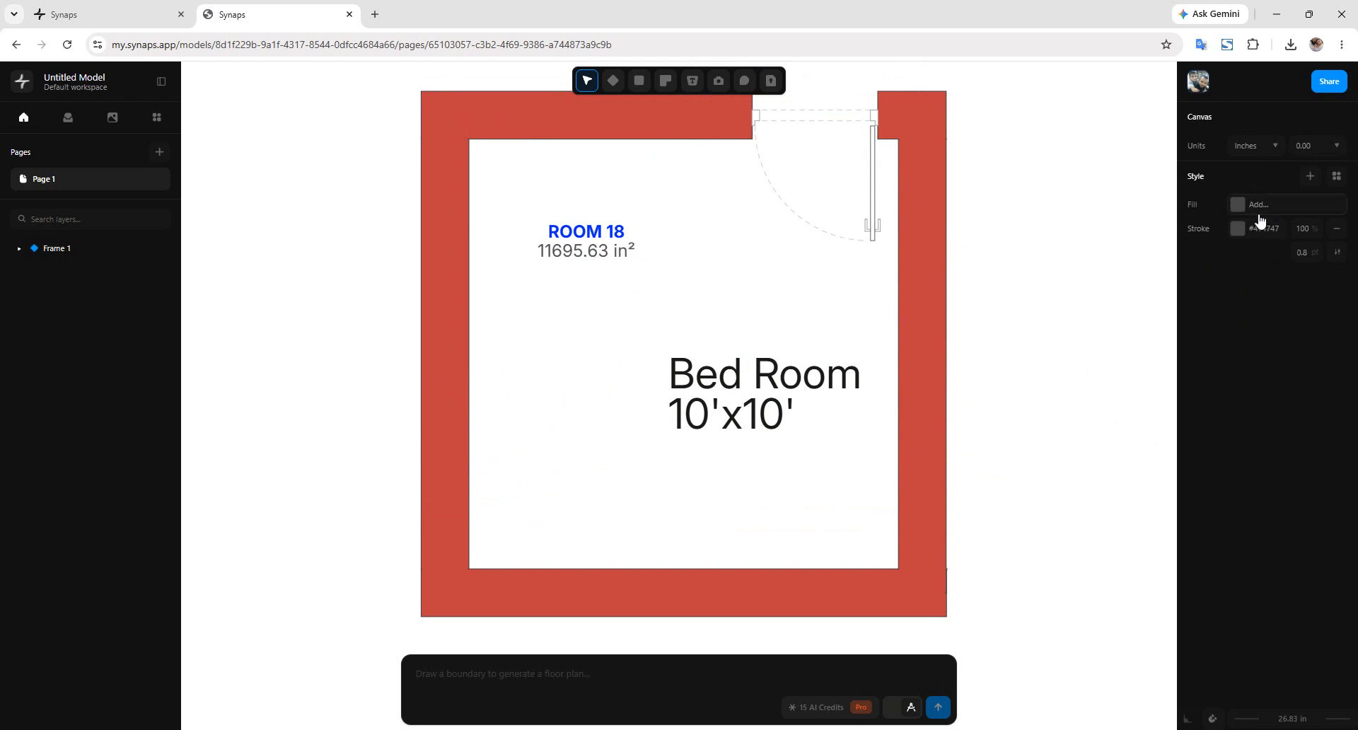
left_click(1237, 204)
left_click(1108, 107)
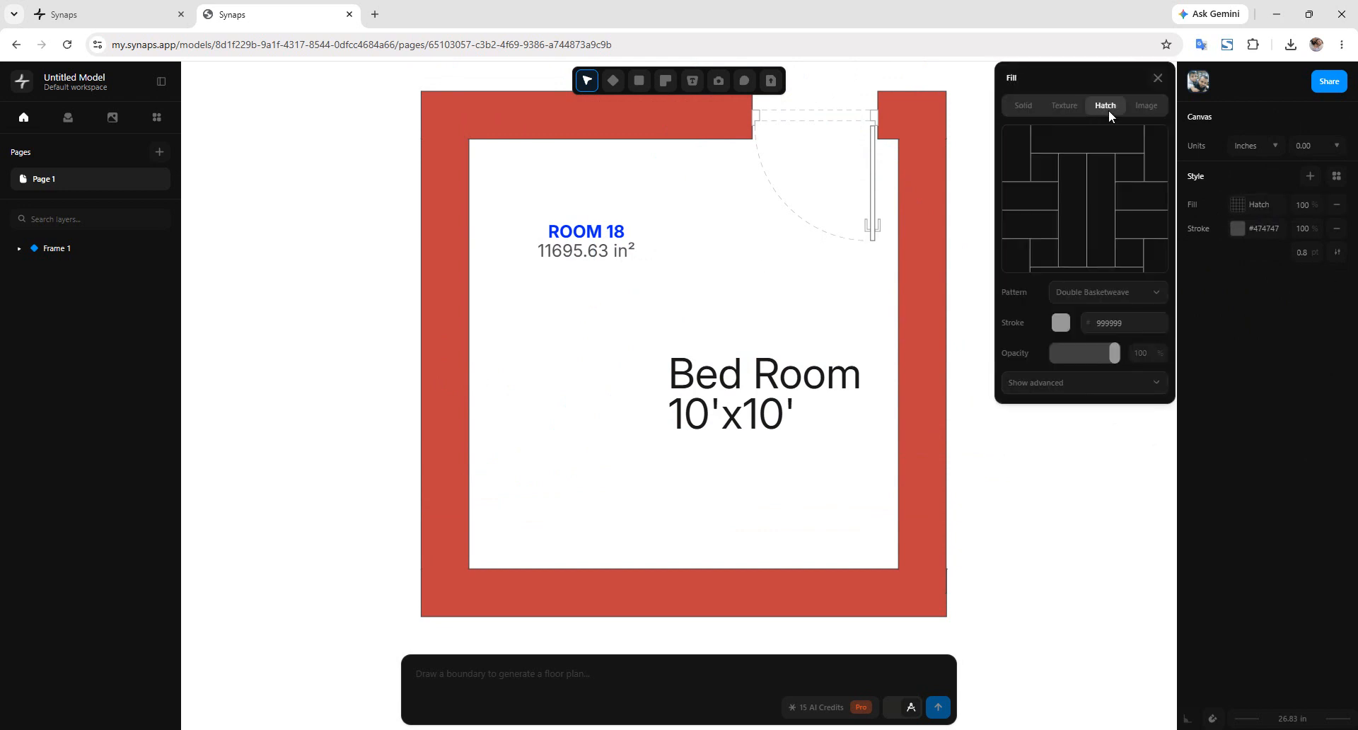
left_click(1063, 107)
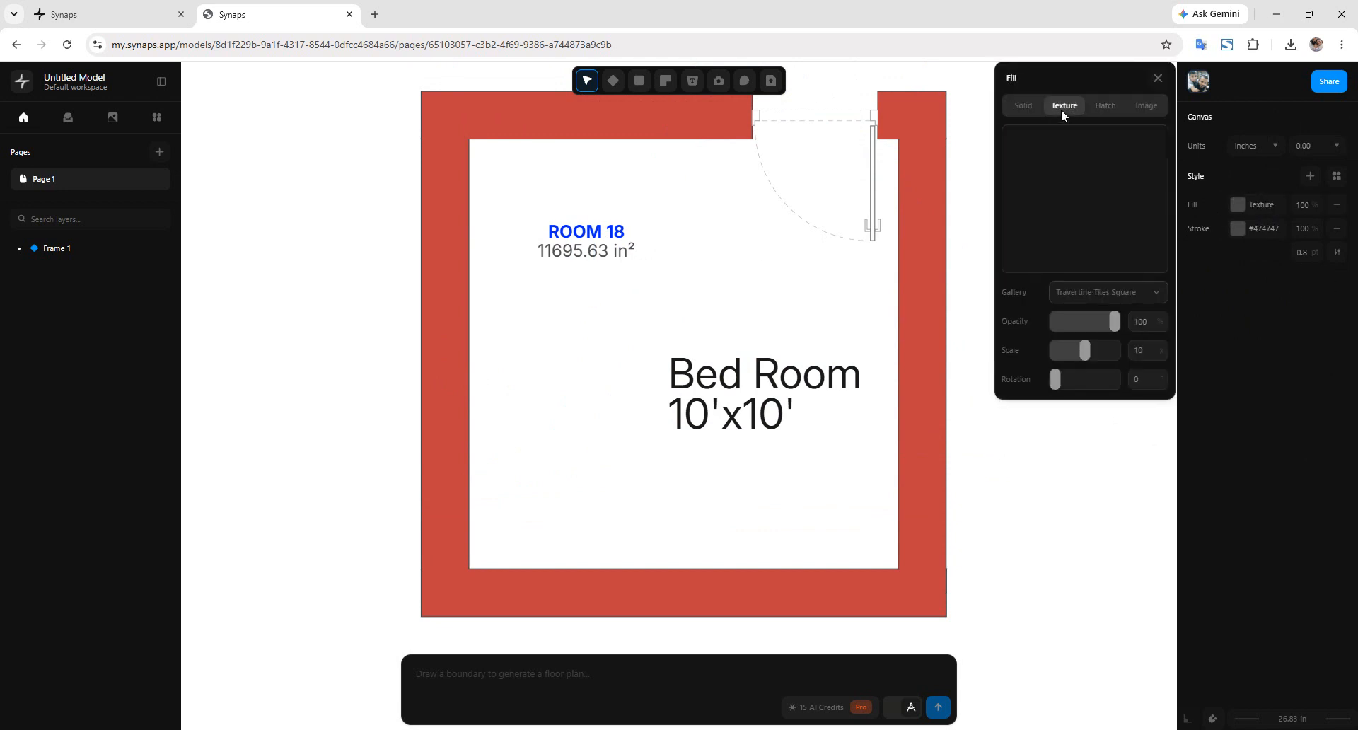
left_click(1098, 292)
left_click(1094, 363)
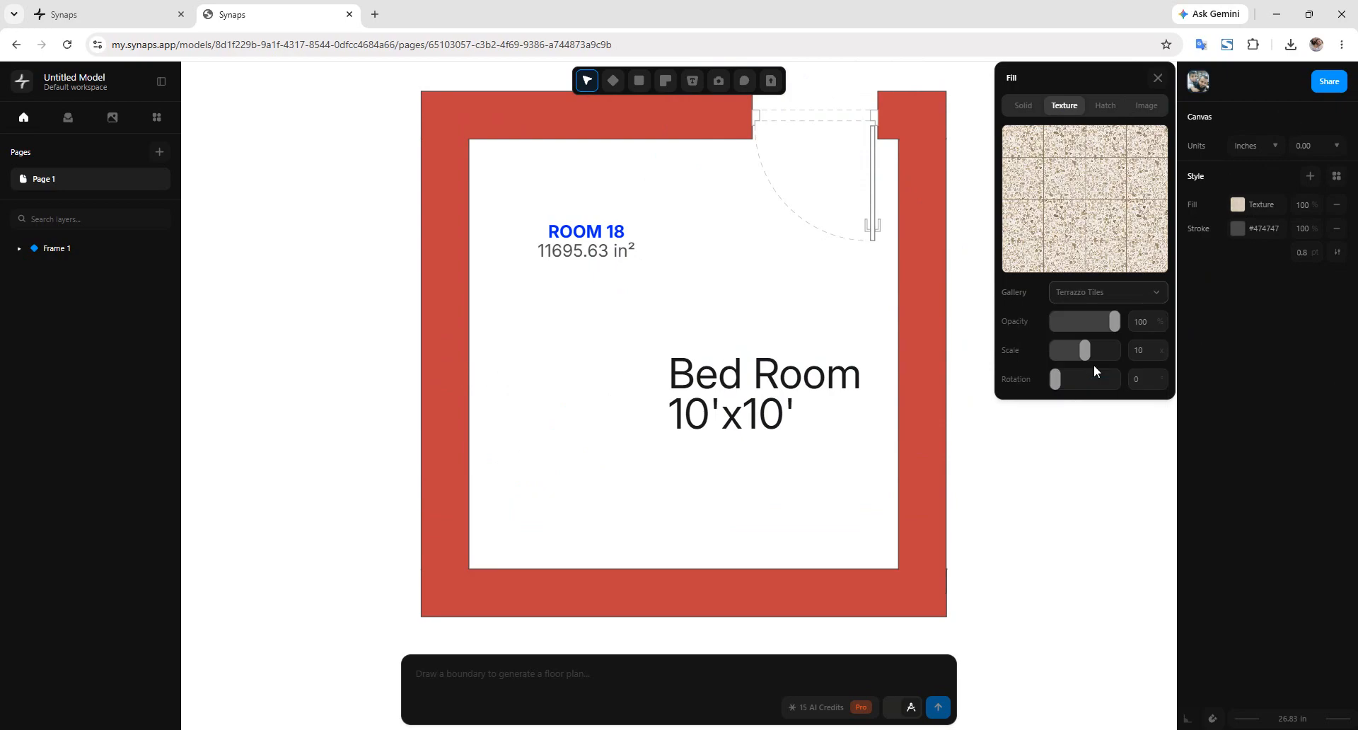
left_click(1238, 416)
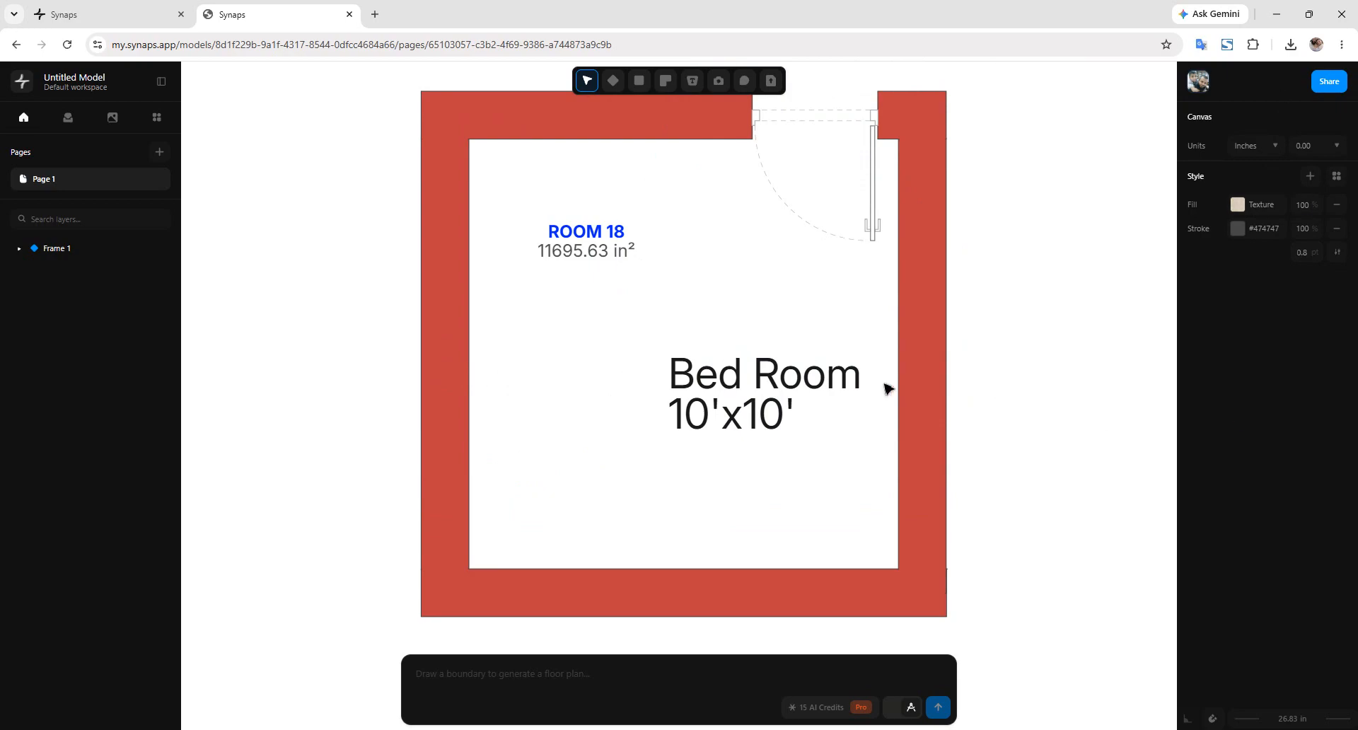
Step: Draw a terrazzo-filled floor rectangle about 108 × 108 in across the room's interior and send it to the back
left_click(639, 80)
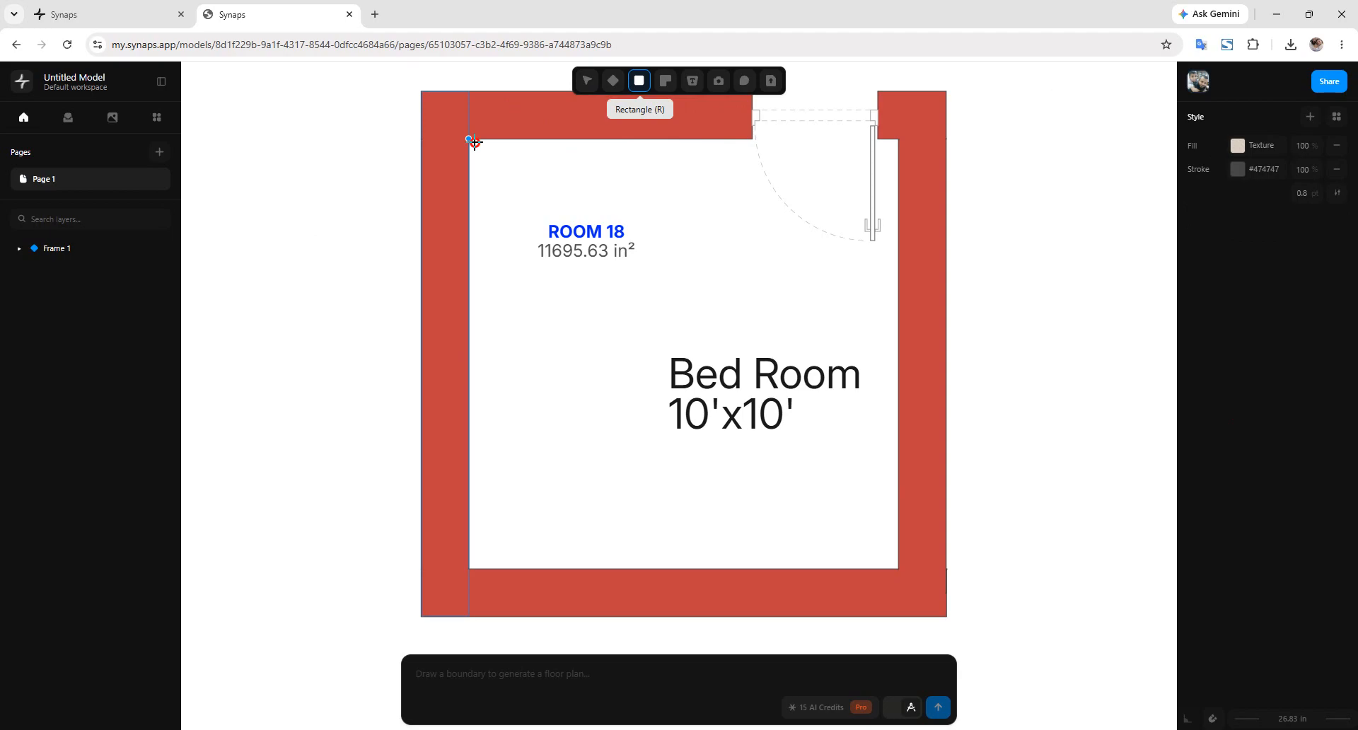
left_click_drag(469, 139, 897, 566)
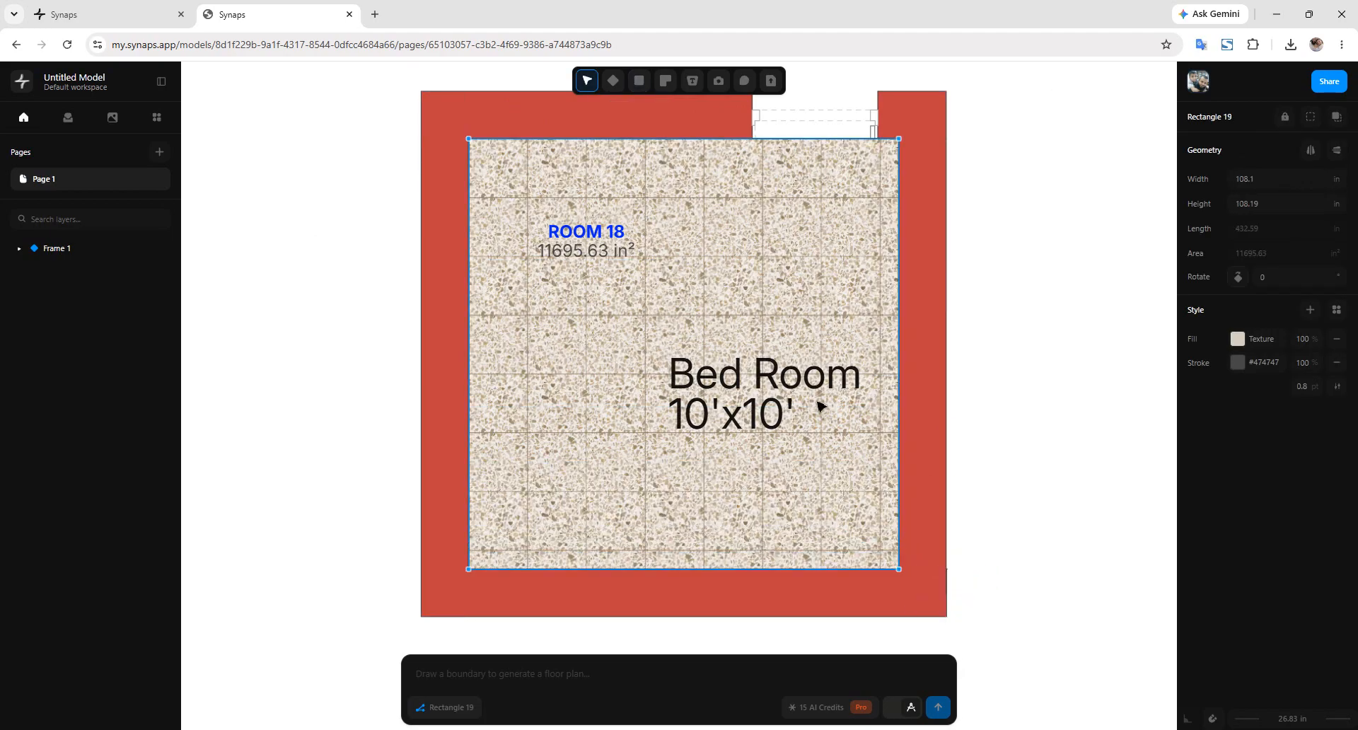
right_click(800, 190)
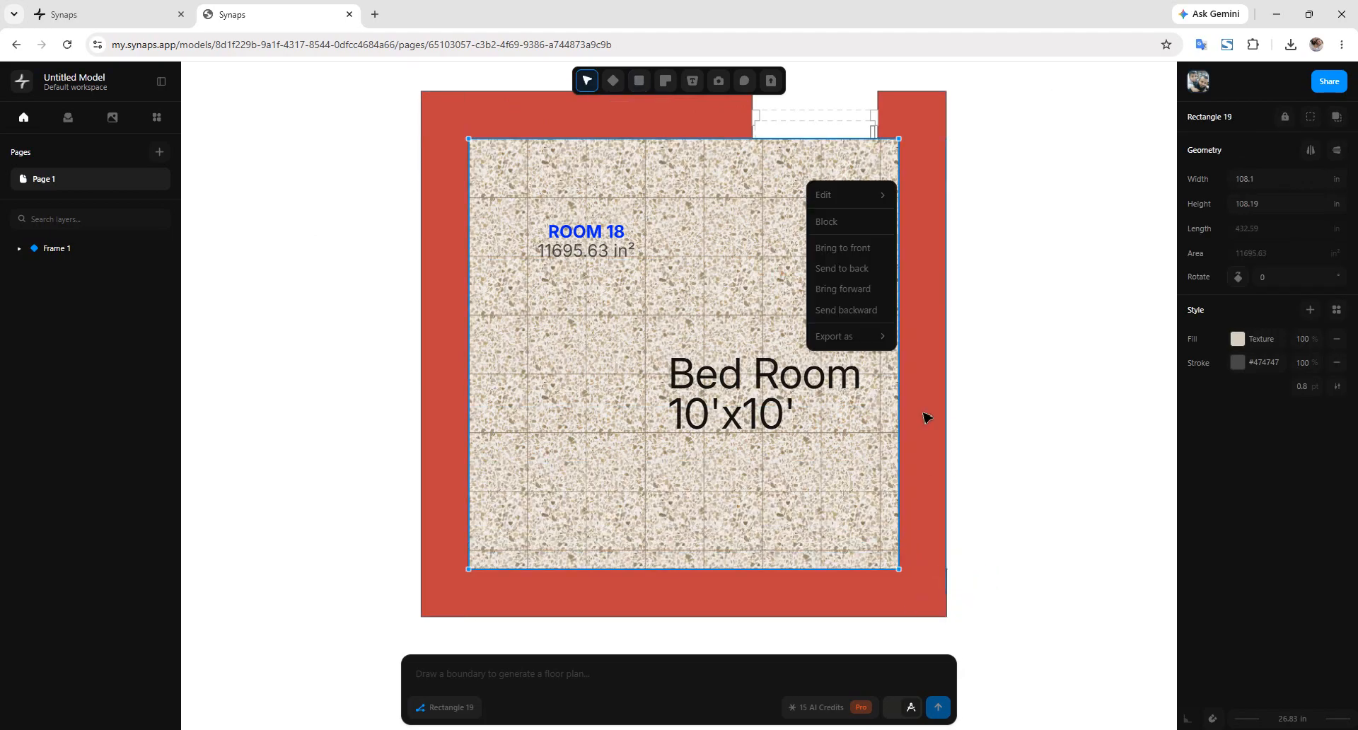
left_click(885, 273)
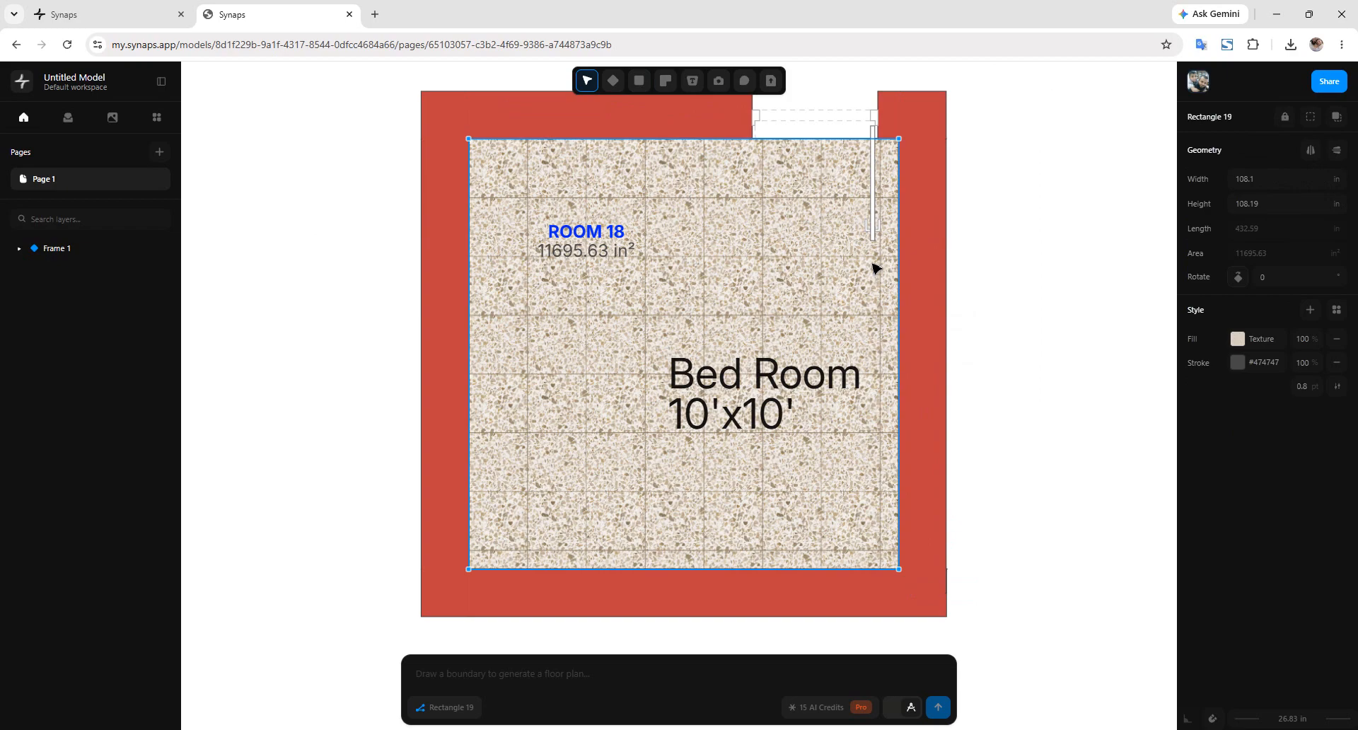
Step: With the door deselected, set the default fill for new shapes to solid #bc8282
left_click(832, 234)
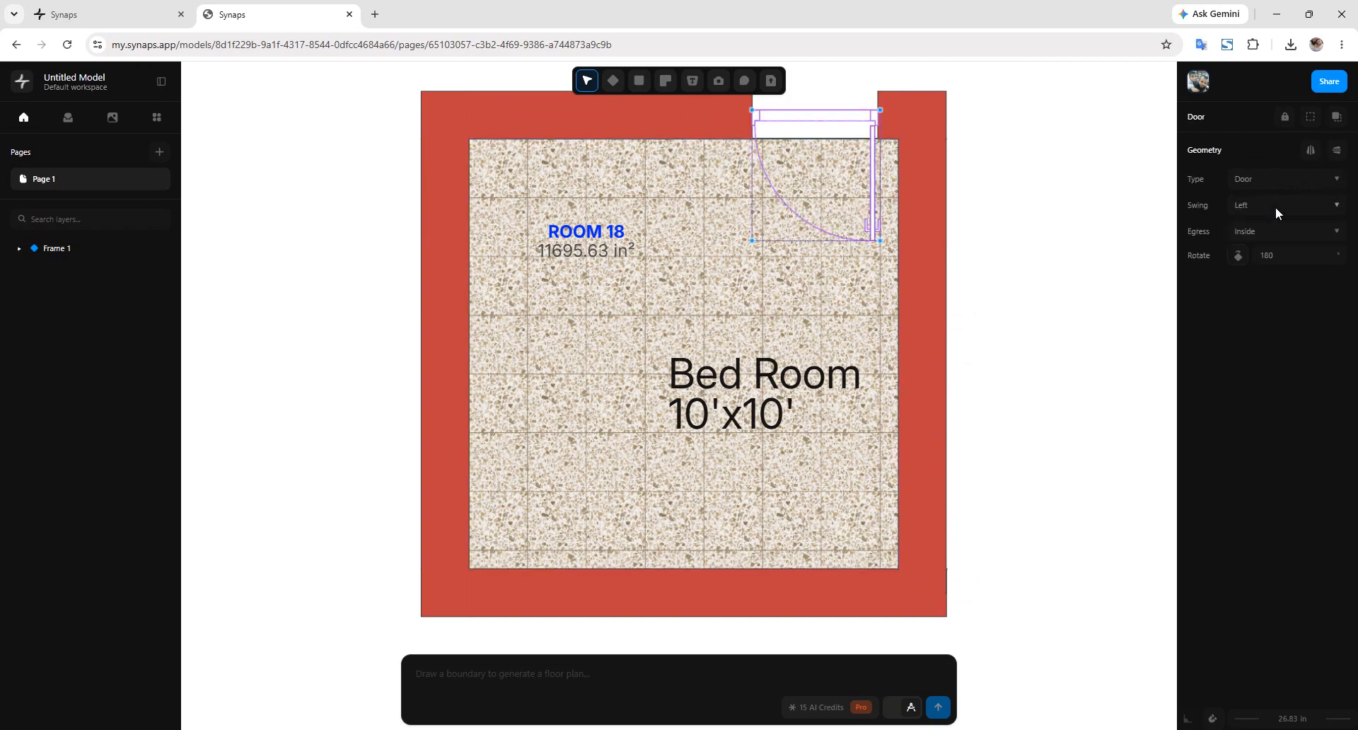
left_click(1283, 186)
key("Escape")
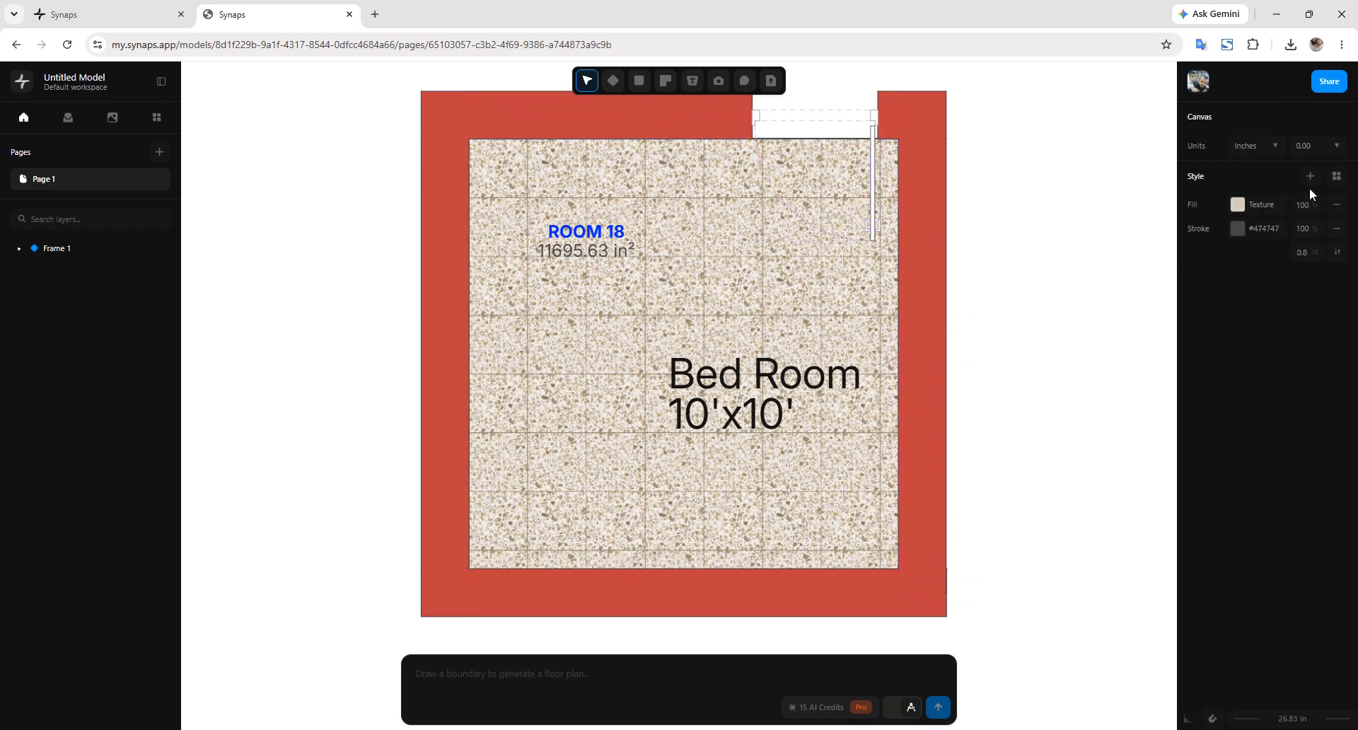
left_click(1238, 205)
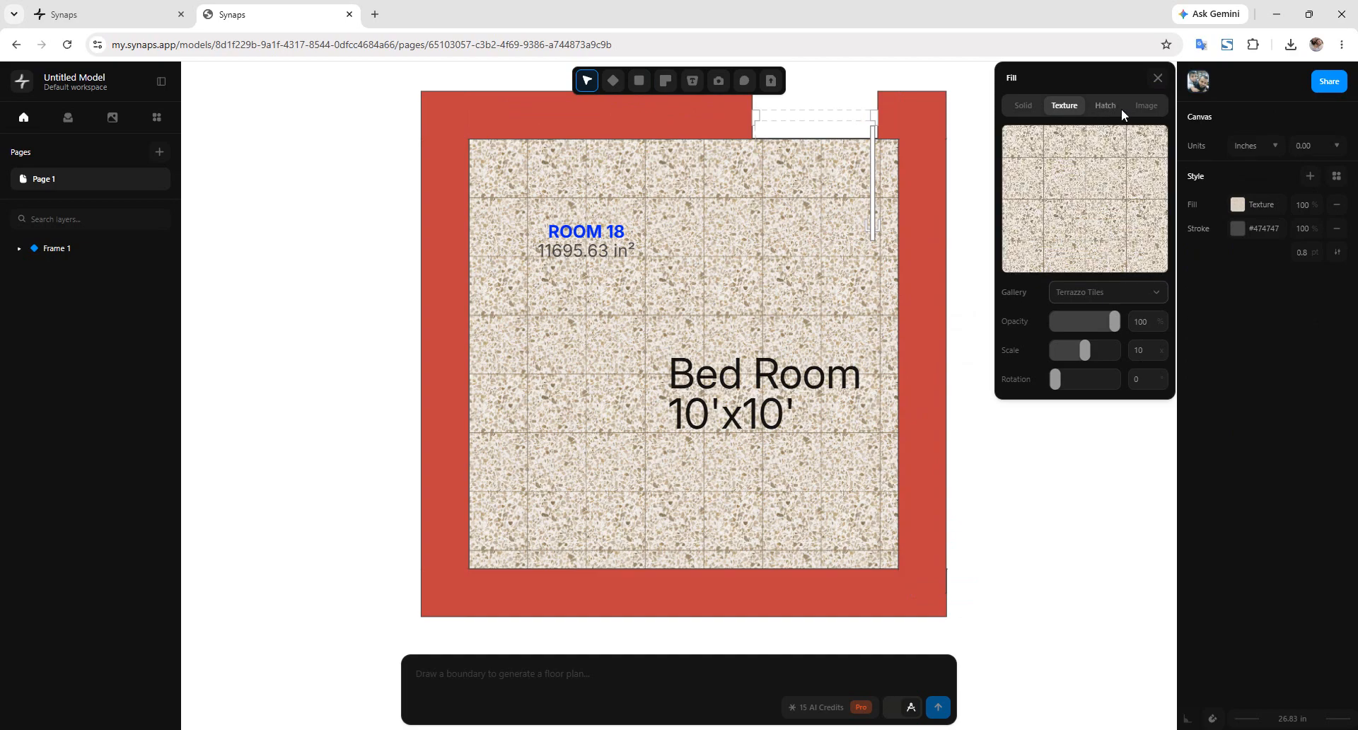
left_click(1016, 108)
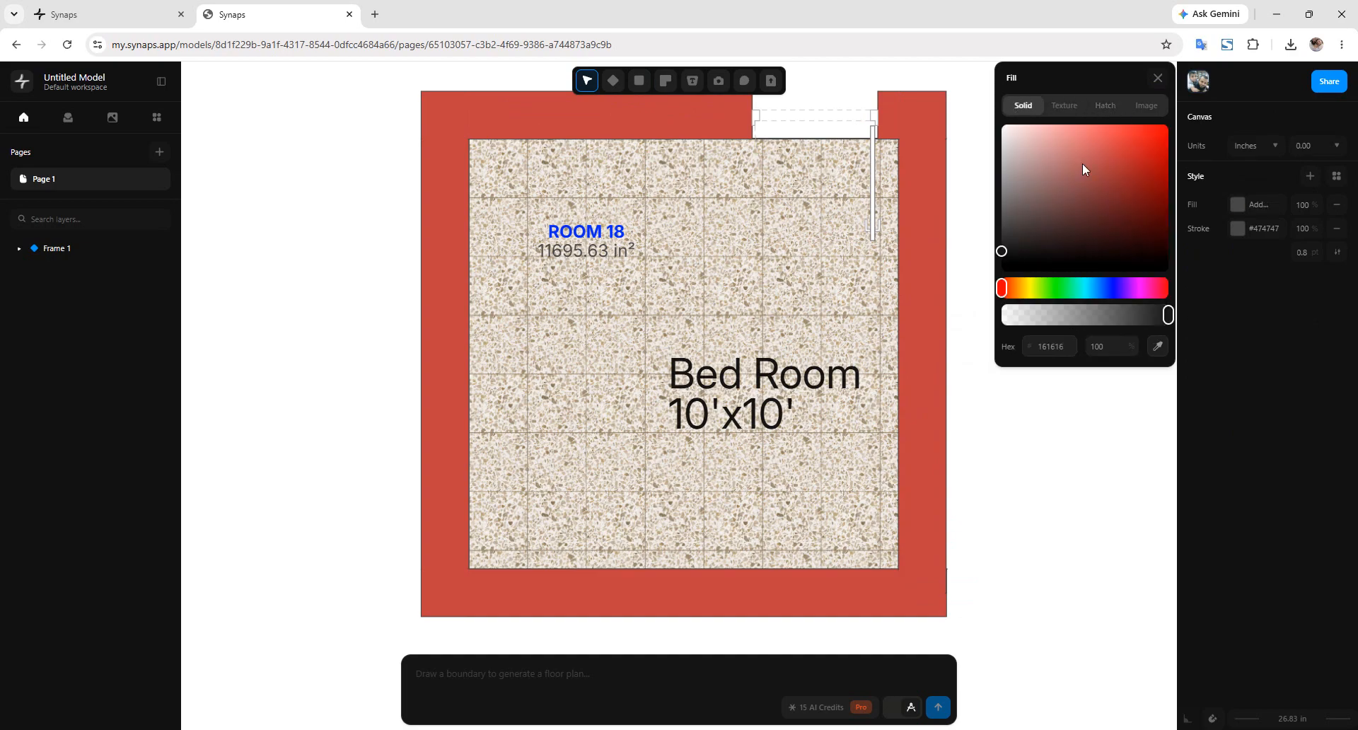
left_click(1054, 161)
left_click(1272, 393)
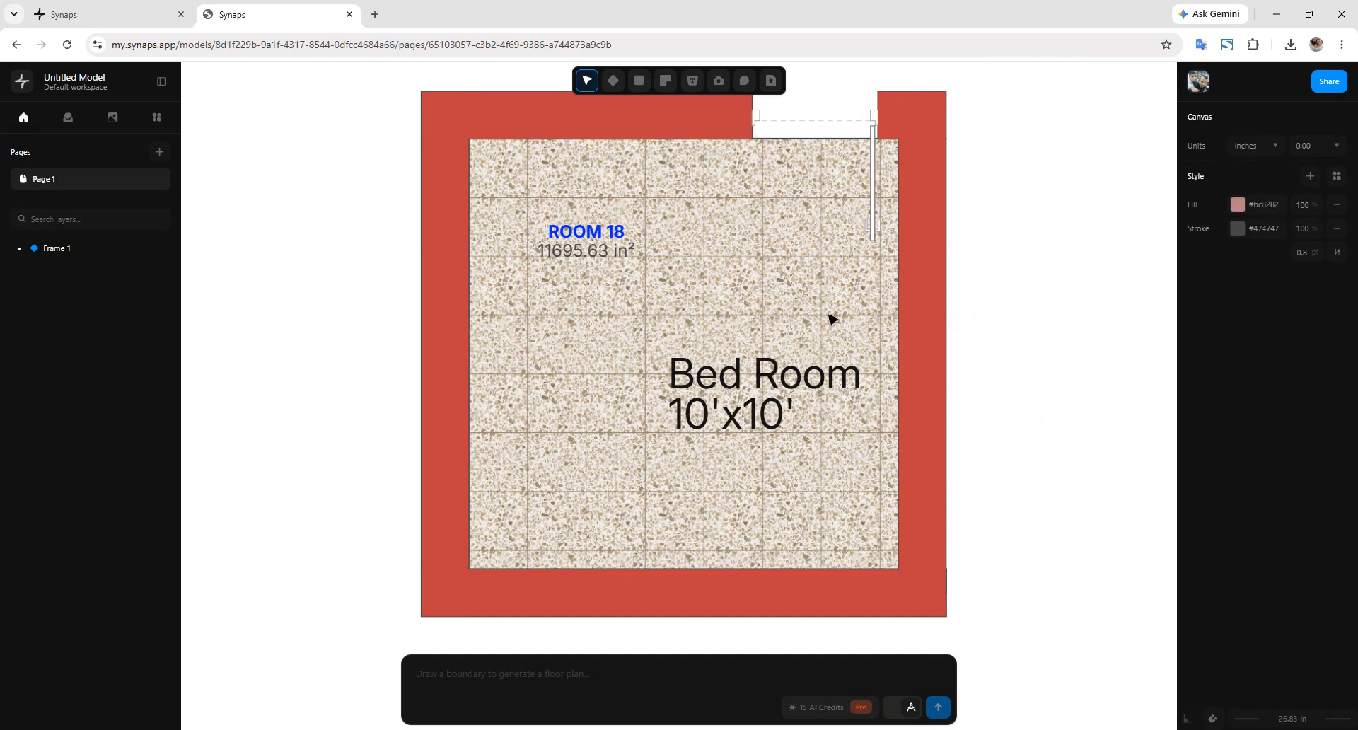
Step: Examine the door's properties and its available swing options
left_click(877, 183)
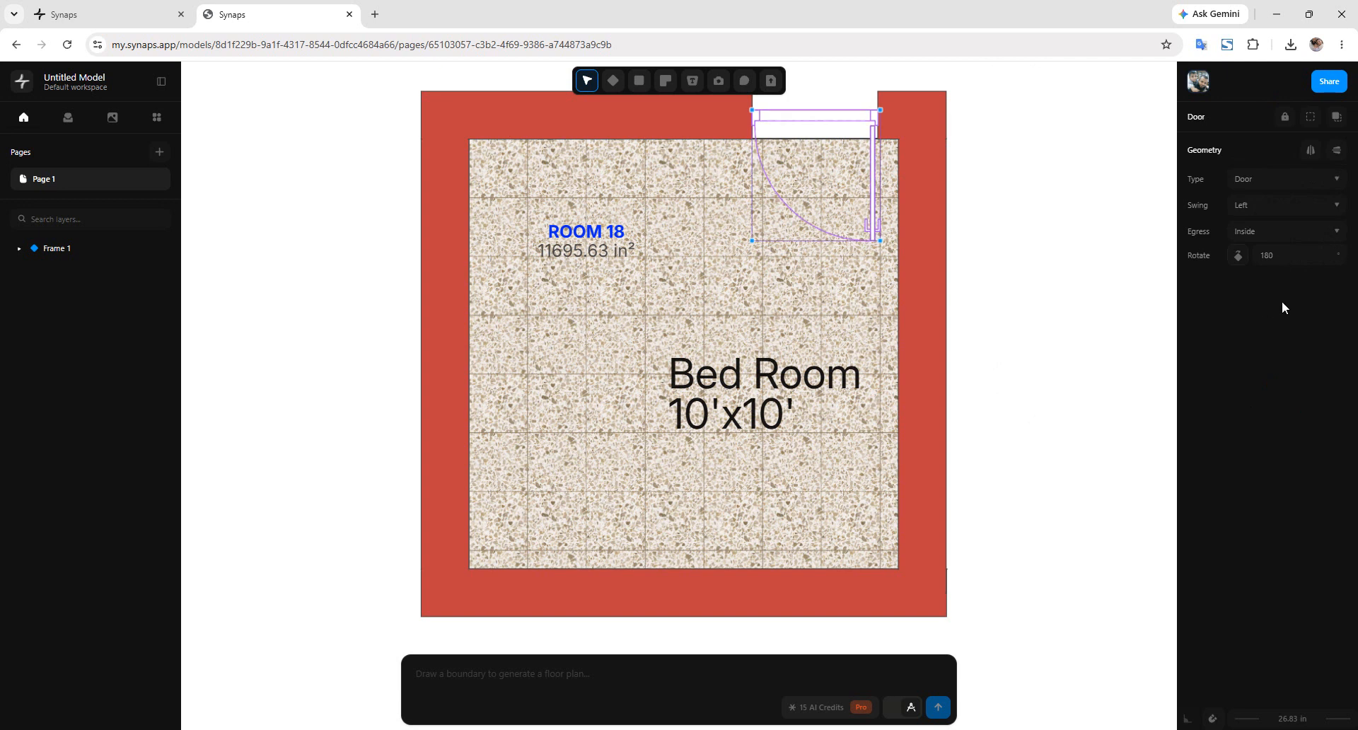
left_click(1337, 207)
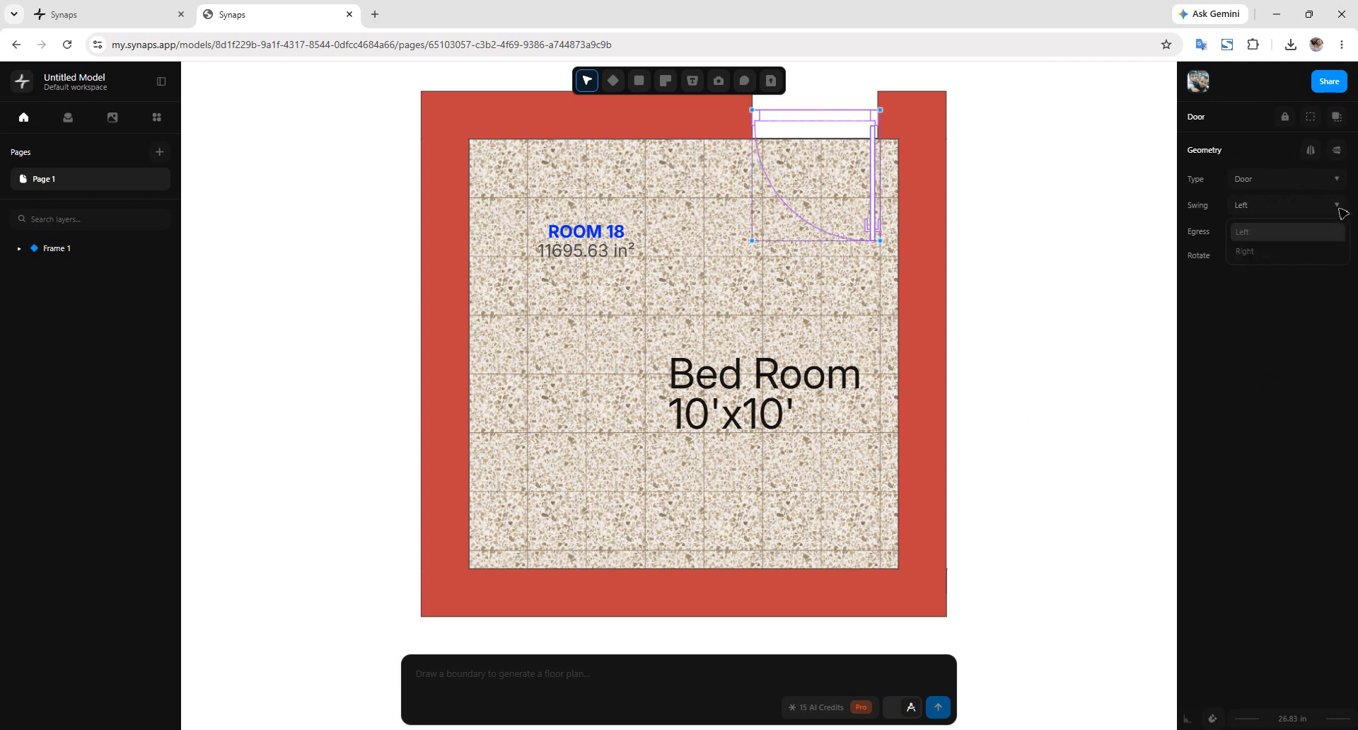
left_click(1331, 187)
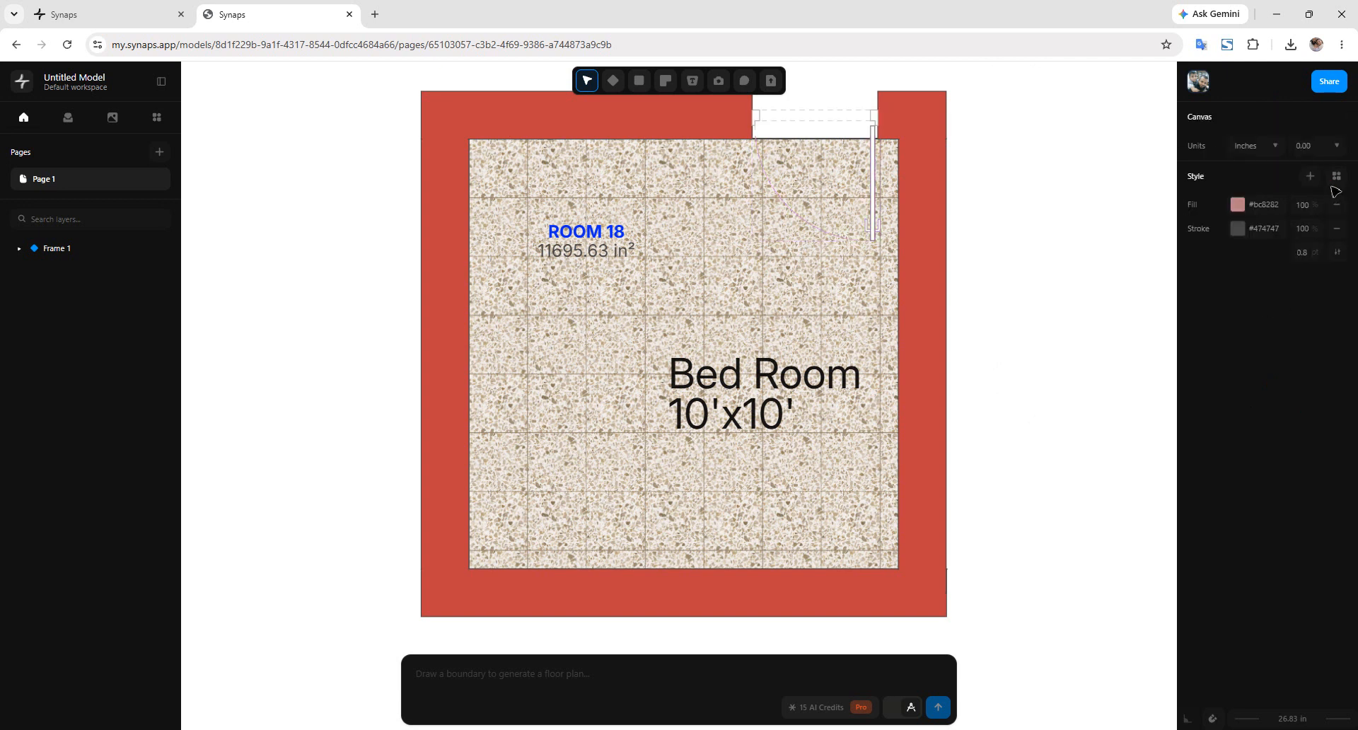
left_click(1257, 150)
left_click(1253, 484)
left_click(873, 237)
left_click(871, 233)
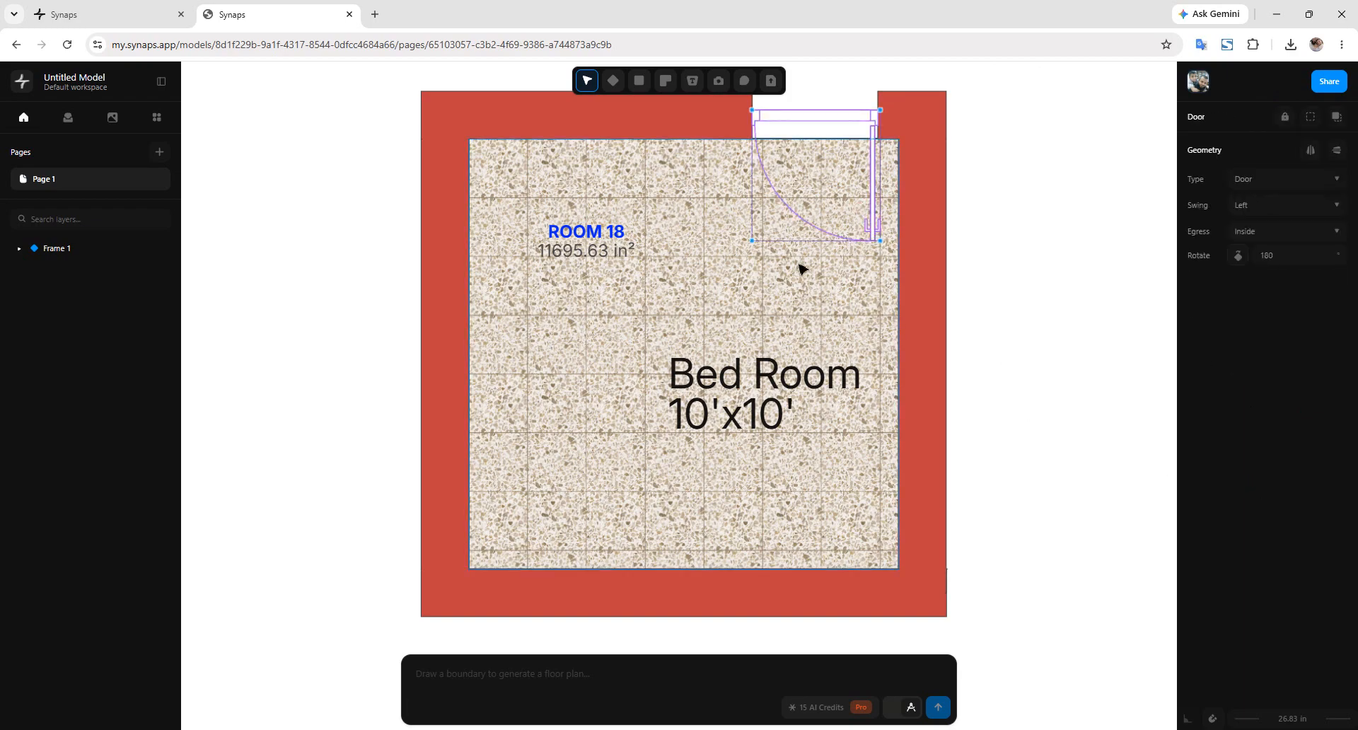
scroll(849, 411, "down", 2)
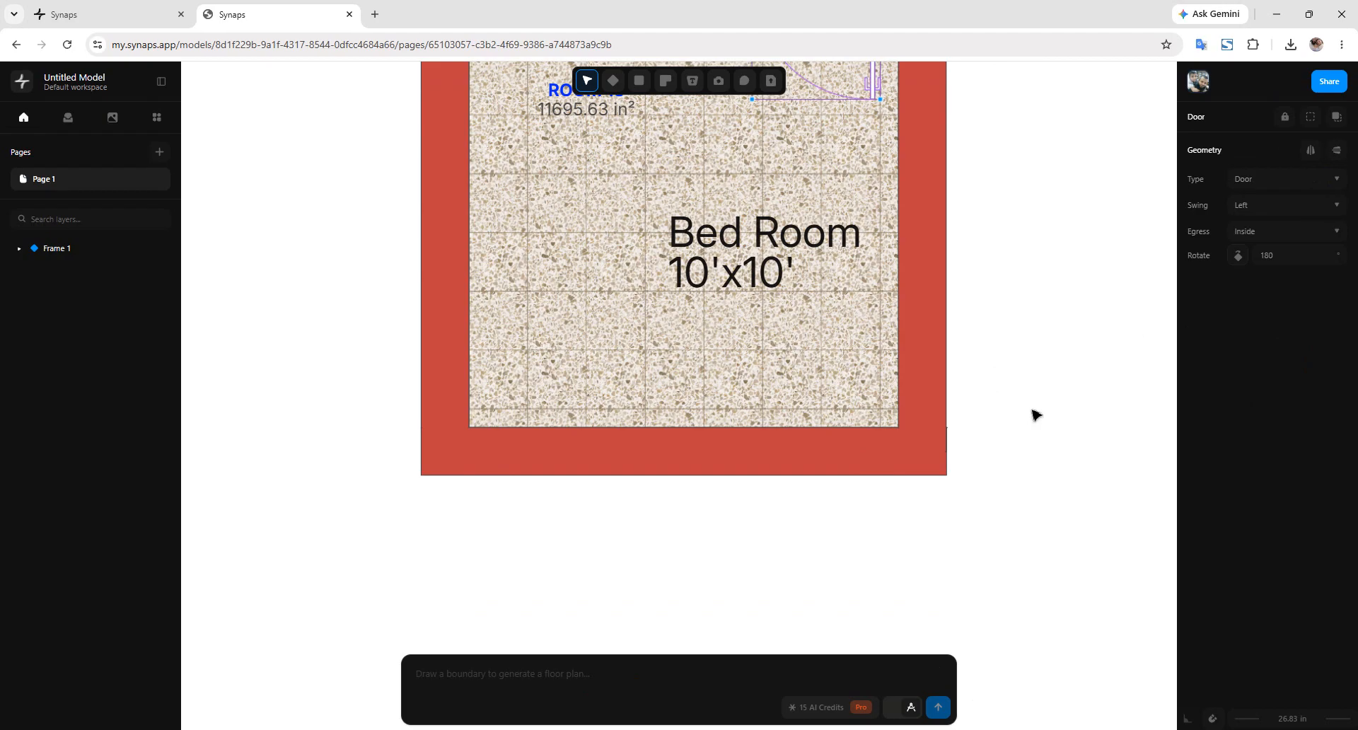
left_click(996, 435)
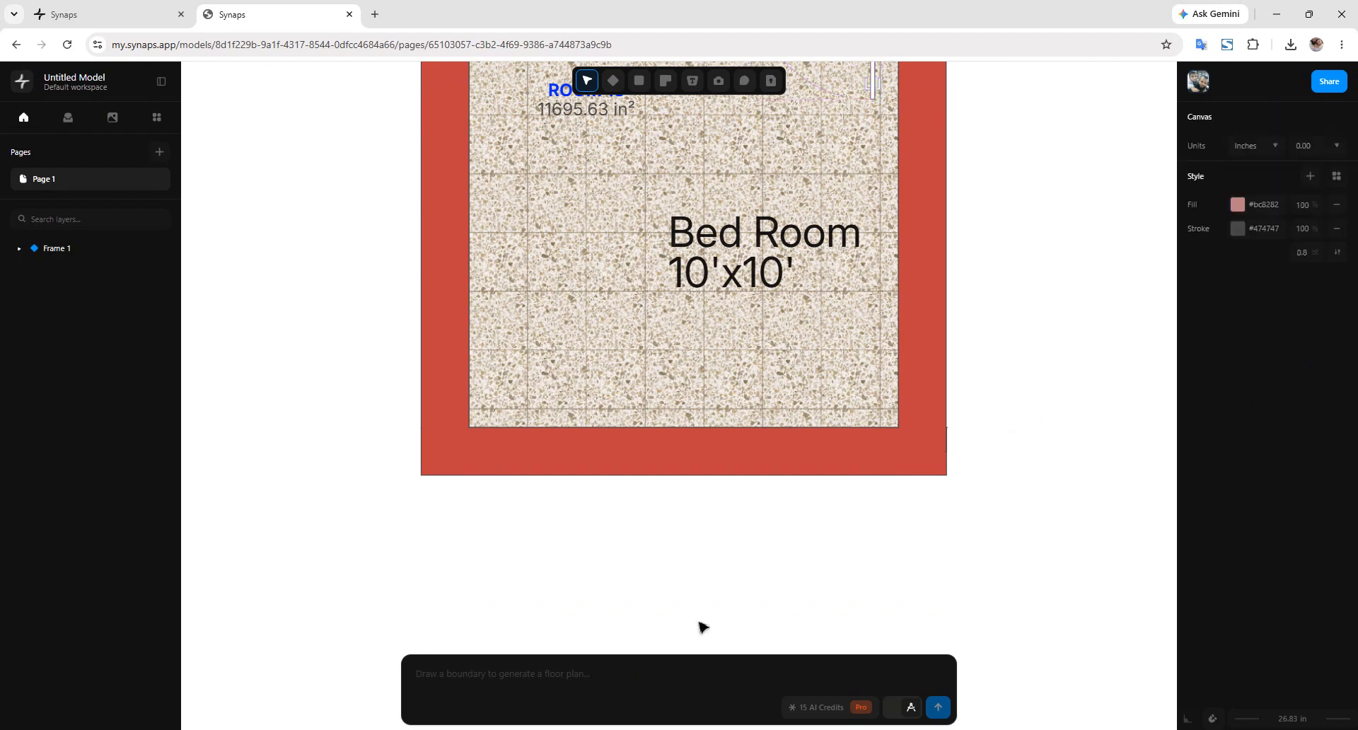
Step: View the Synaps upgrade offer, comparing the Pro plan with the Studio plan's monthly price
scroll(673, 488, "down", 2)
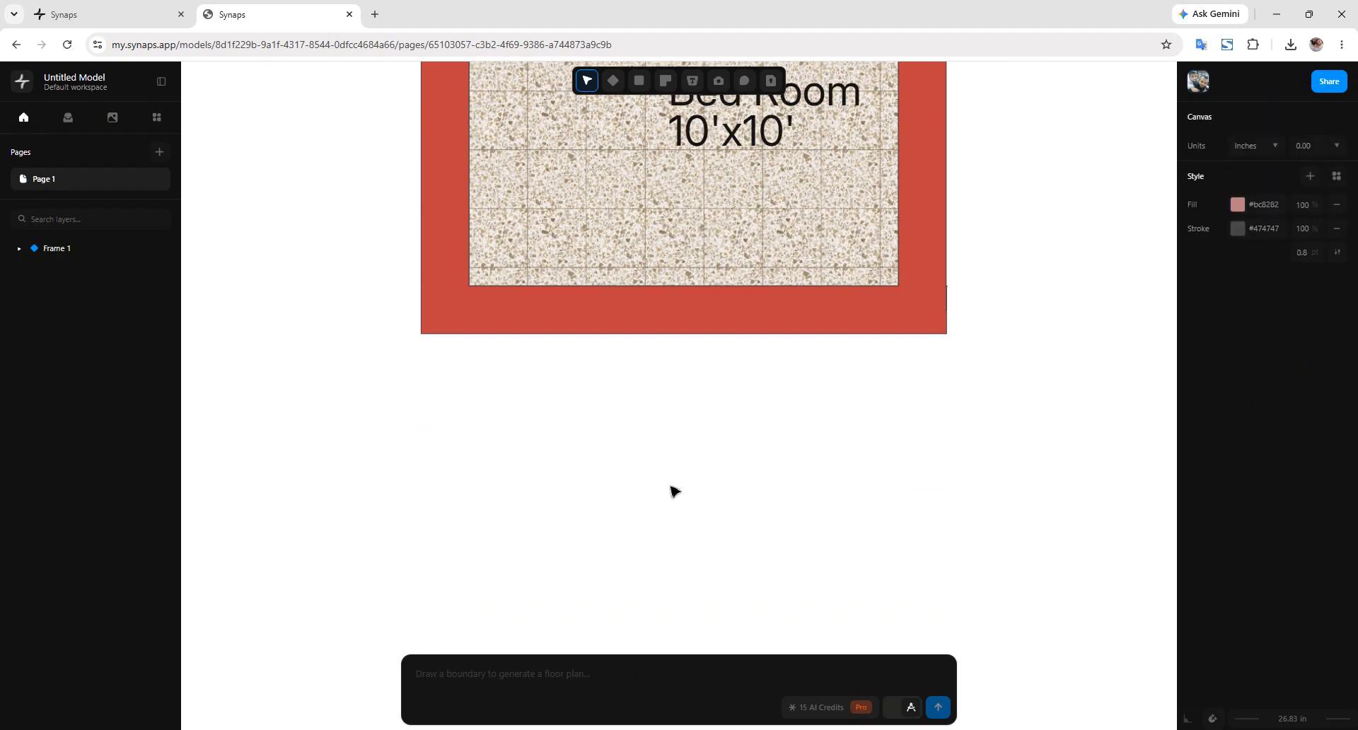
left_click(856, 708)
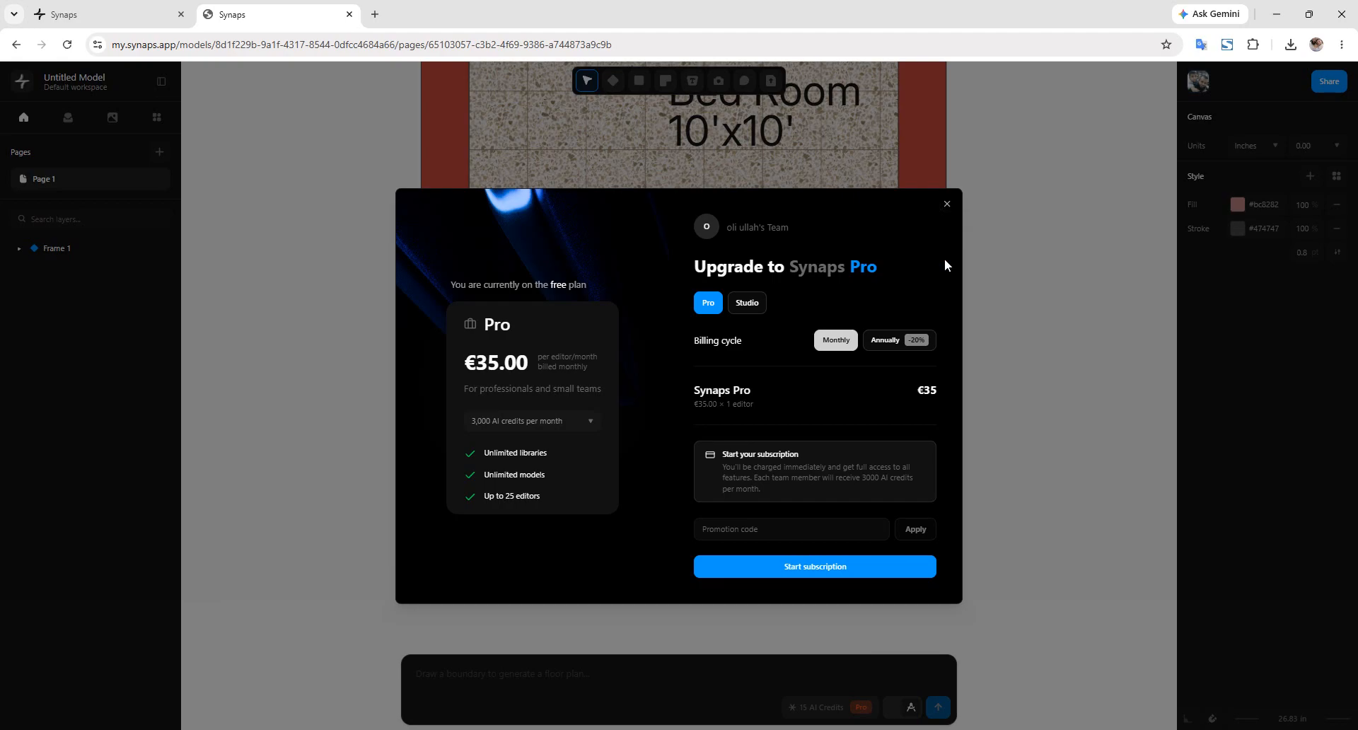
left_click(947, 204)
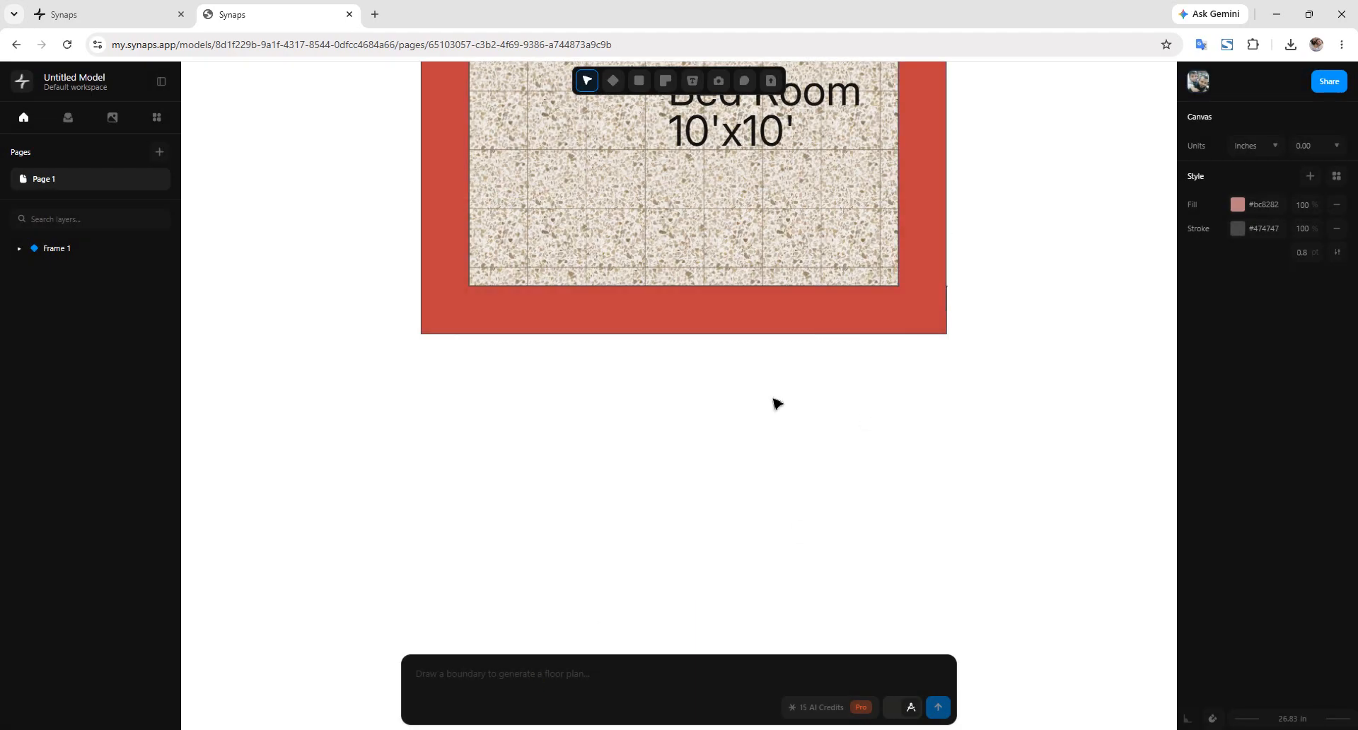
middle_click_drag(776, 406, 852, 563)
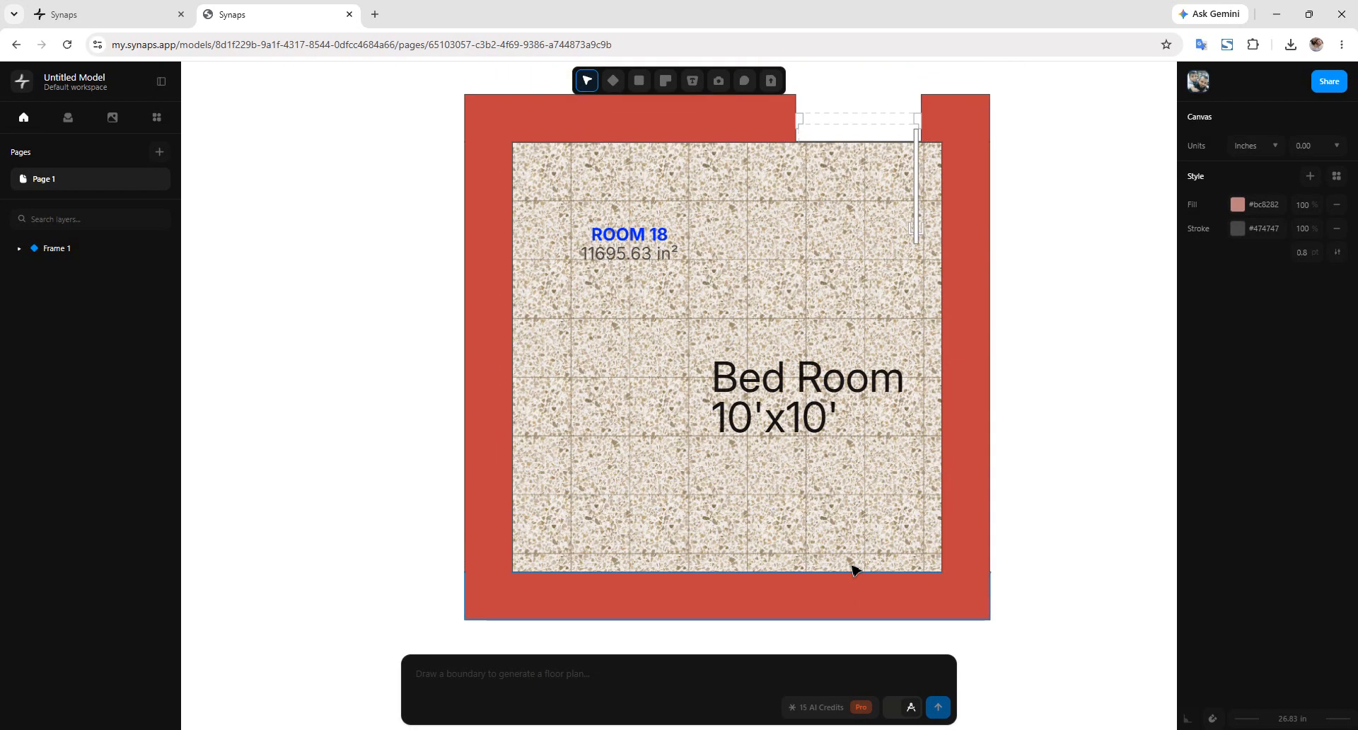
left_click(654, 258)
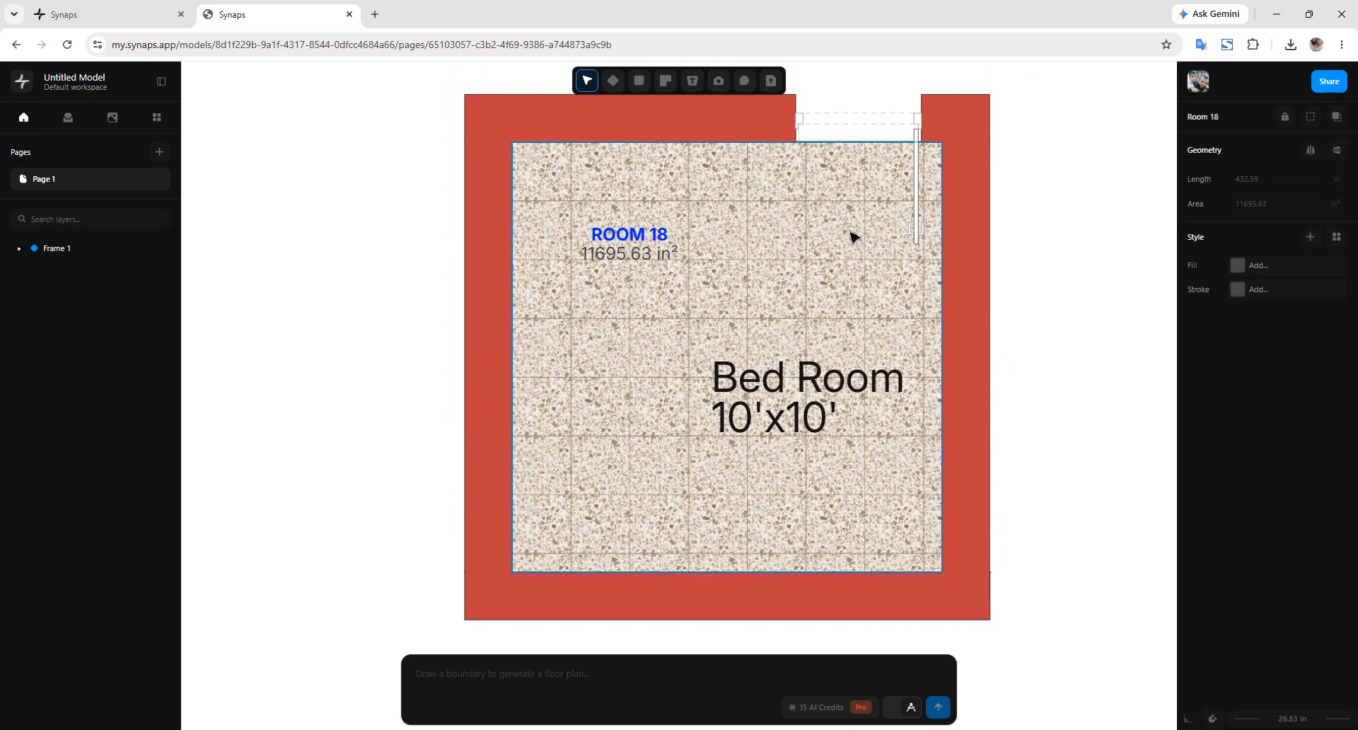
left_click(863, 707)
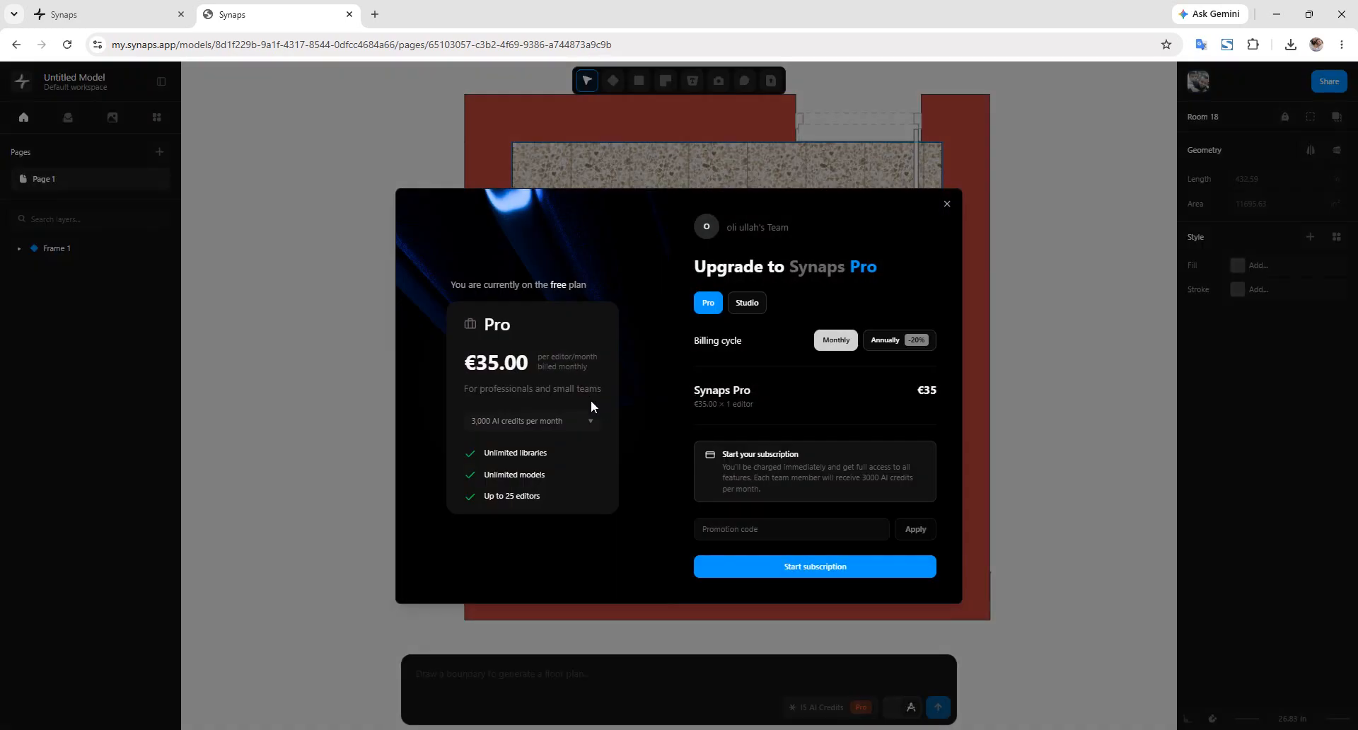
left_click(756, 309)
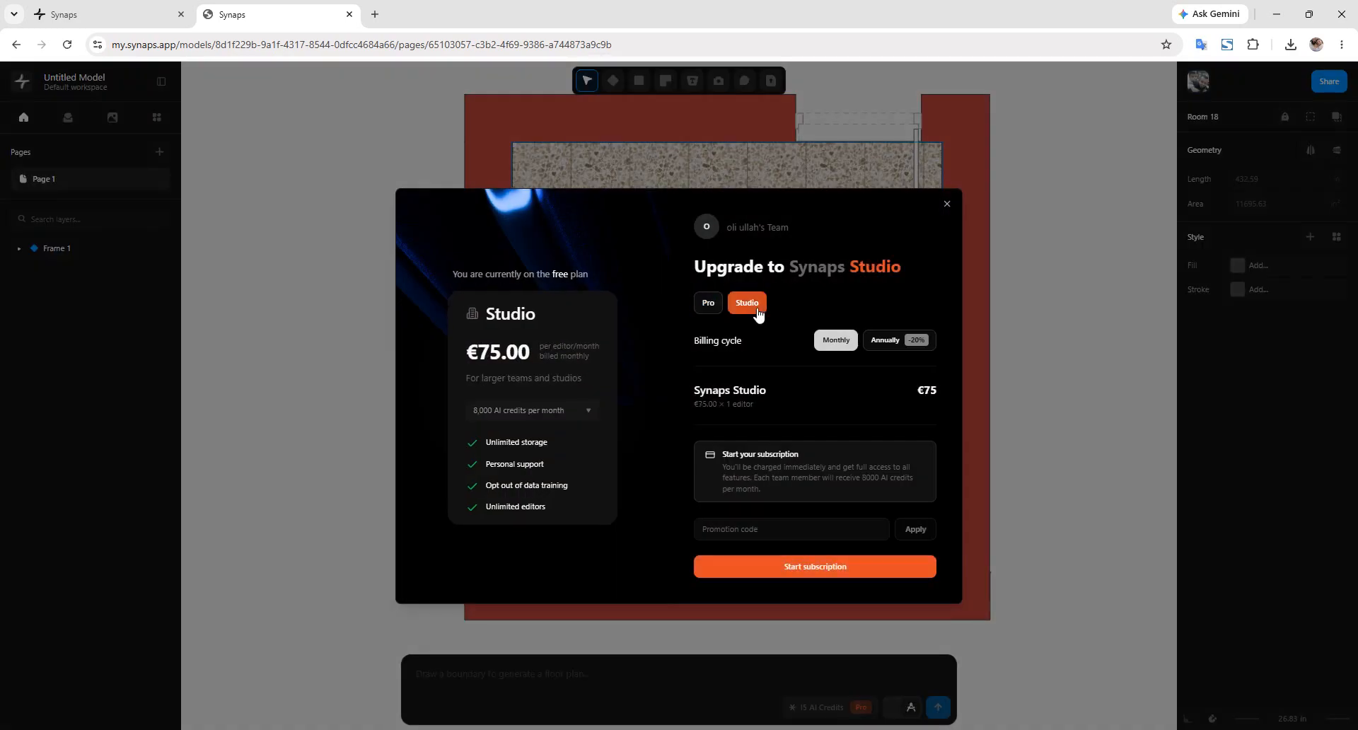
double_click(498, 353)
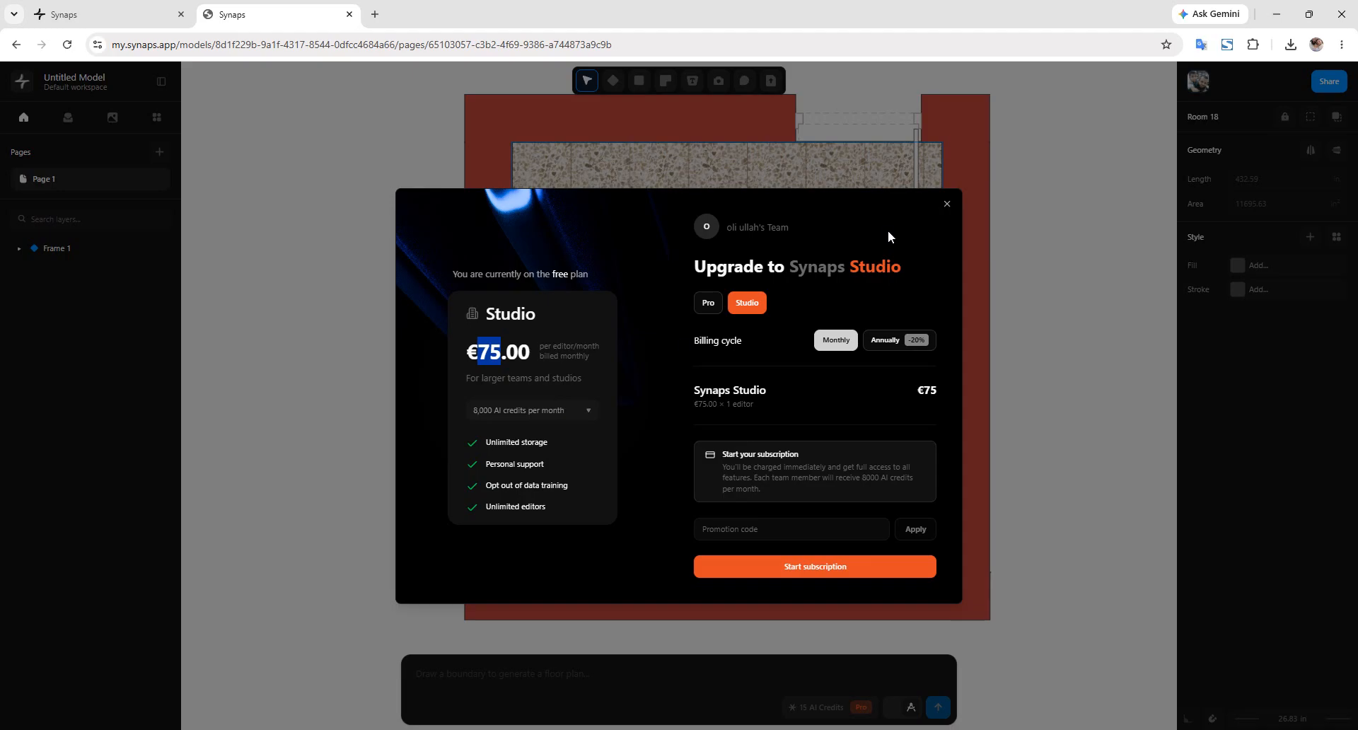
left_click(947, 205)
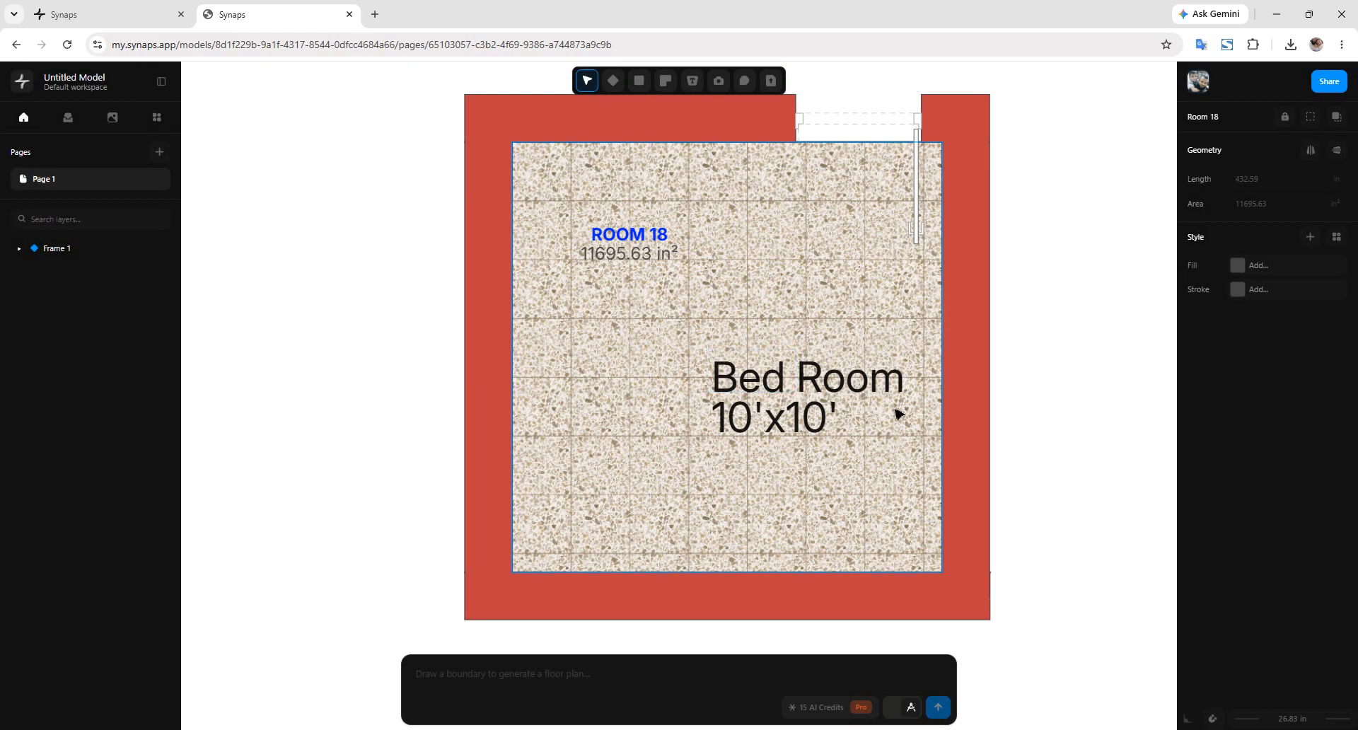
left_click(792, 417)
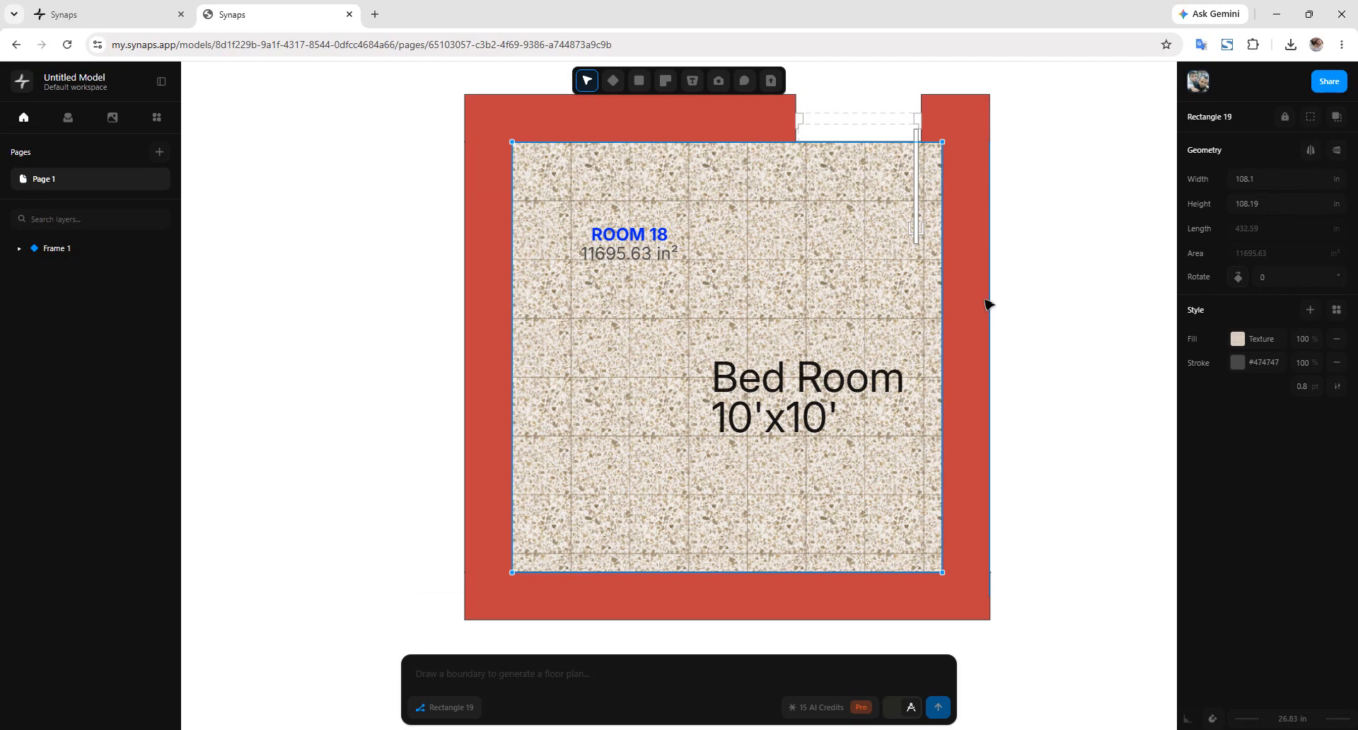
left_click(915, 225)
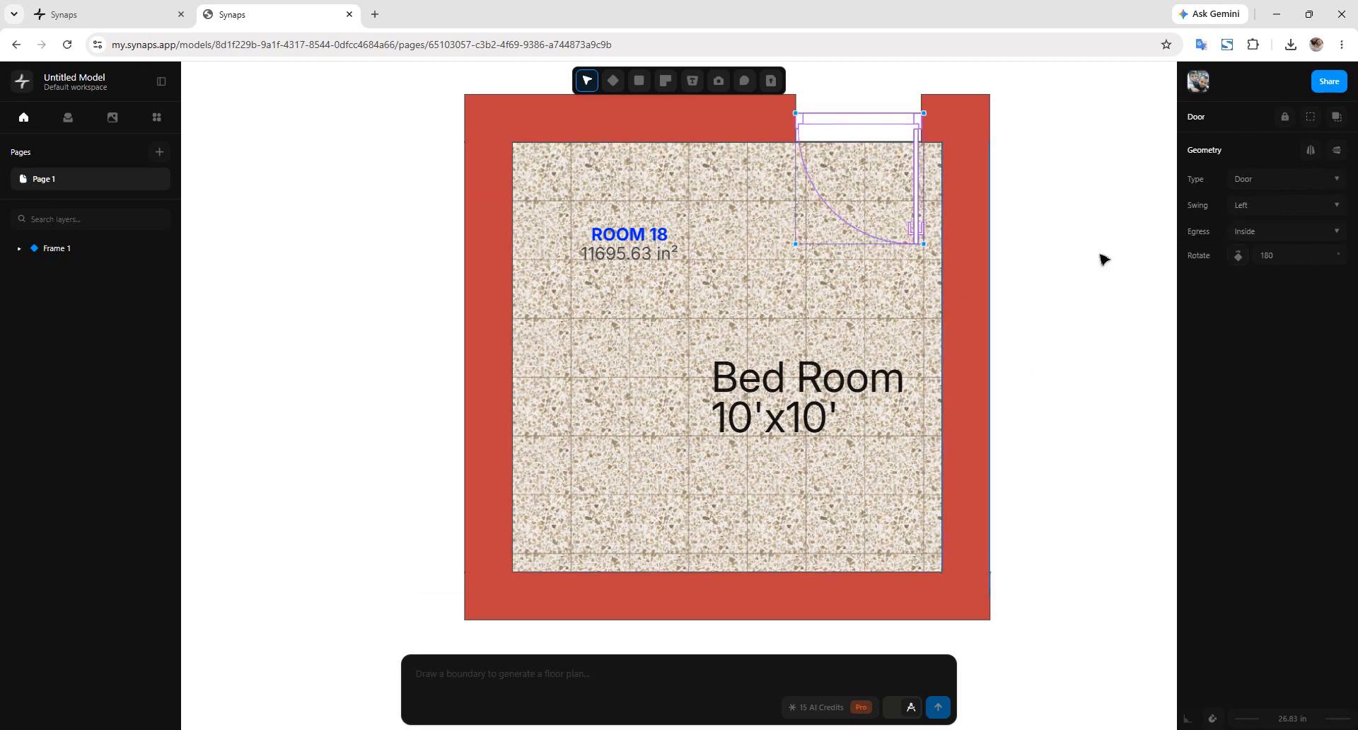
left_click(884, 379)
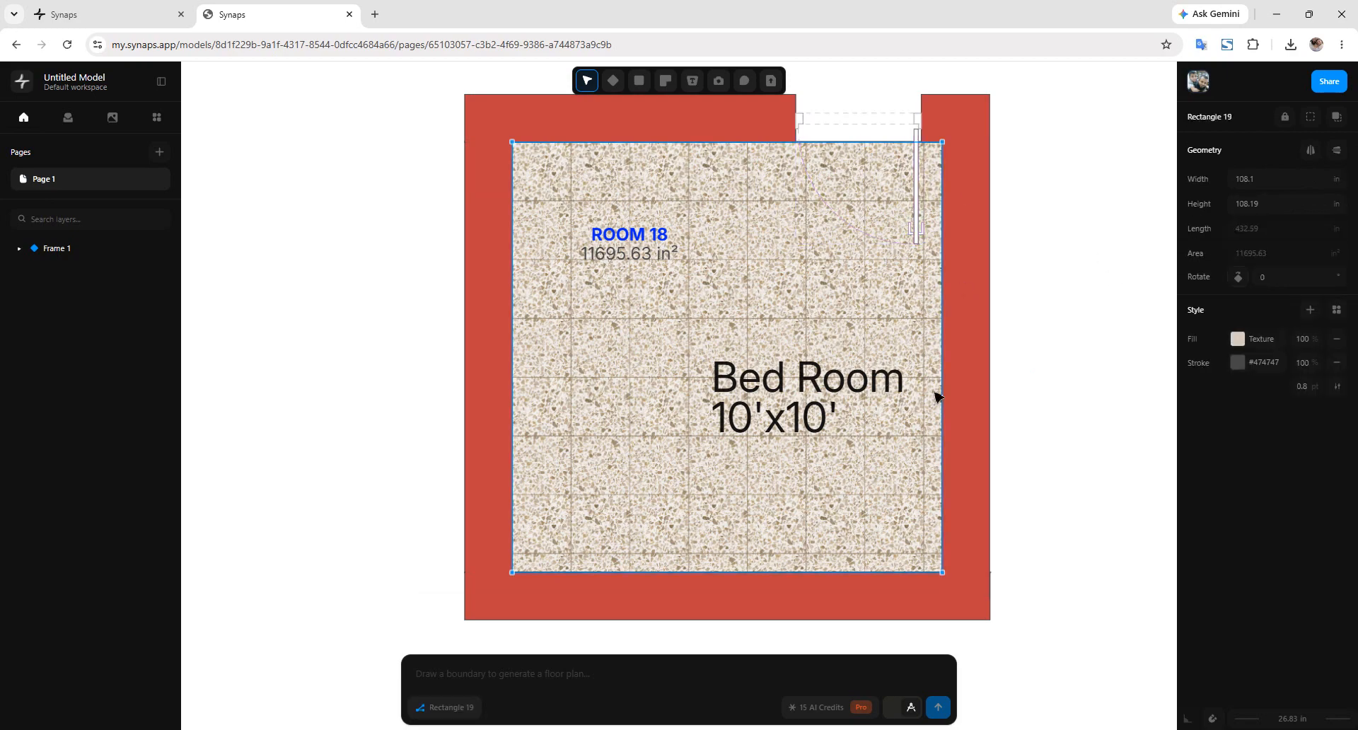
left_click(1040, 418)
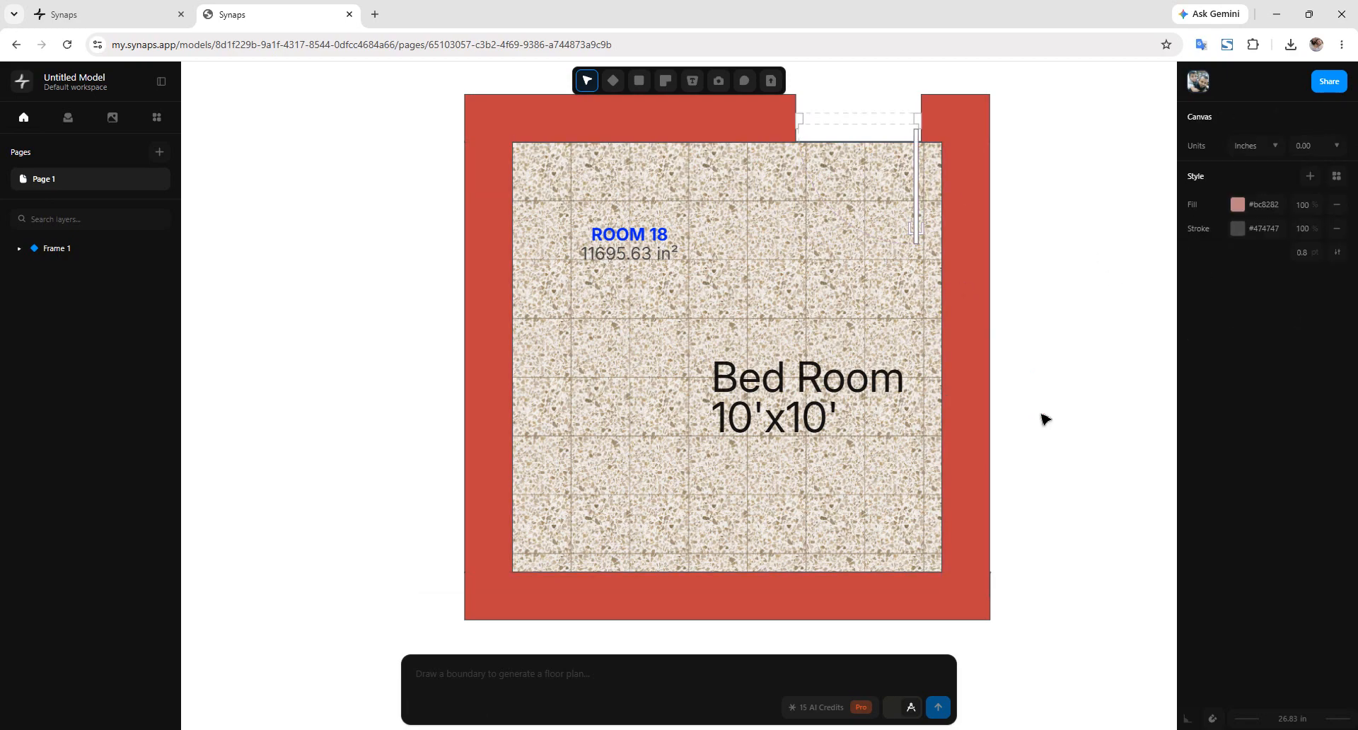
Step: Review the Studio plan's AI credit options and subscription terms, keeping 8,000 AI credits per month
left_click(851, 707)
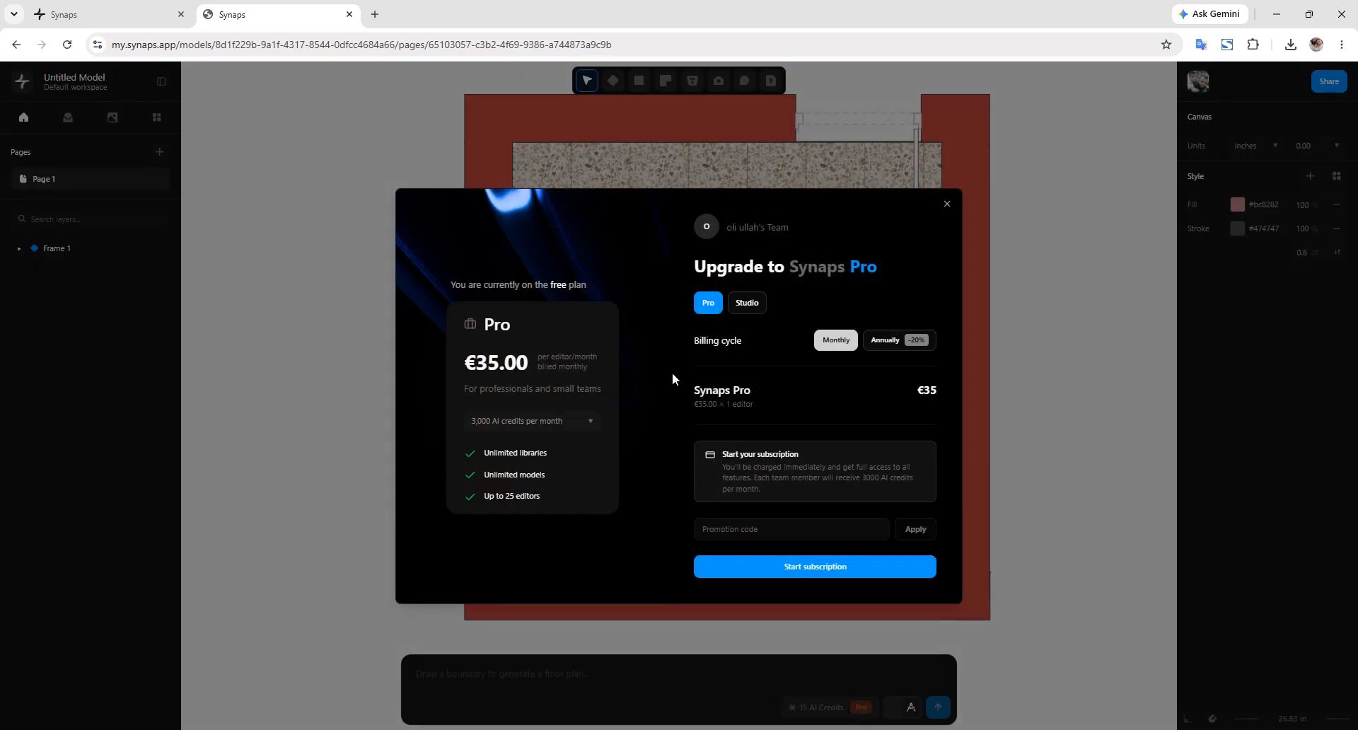
left_click(751, 311)
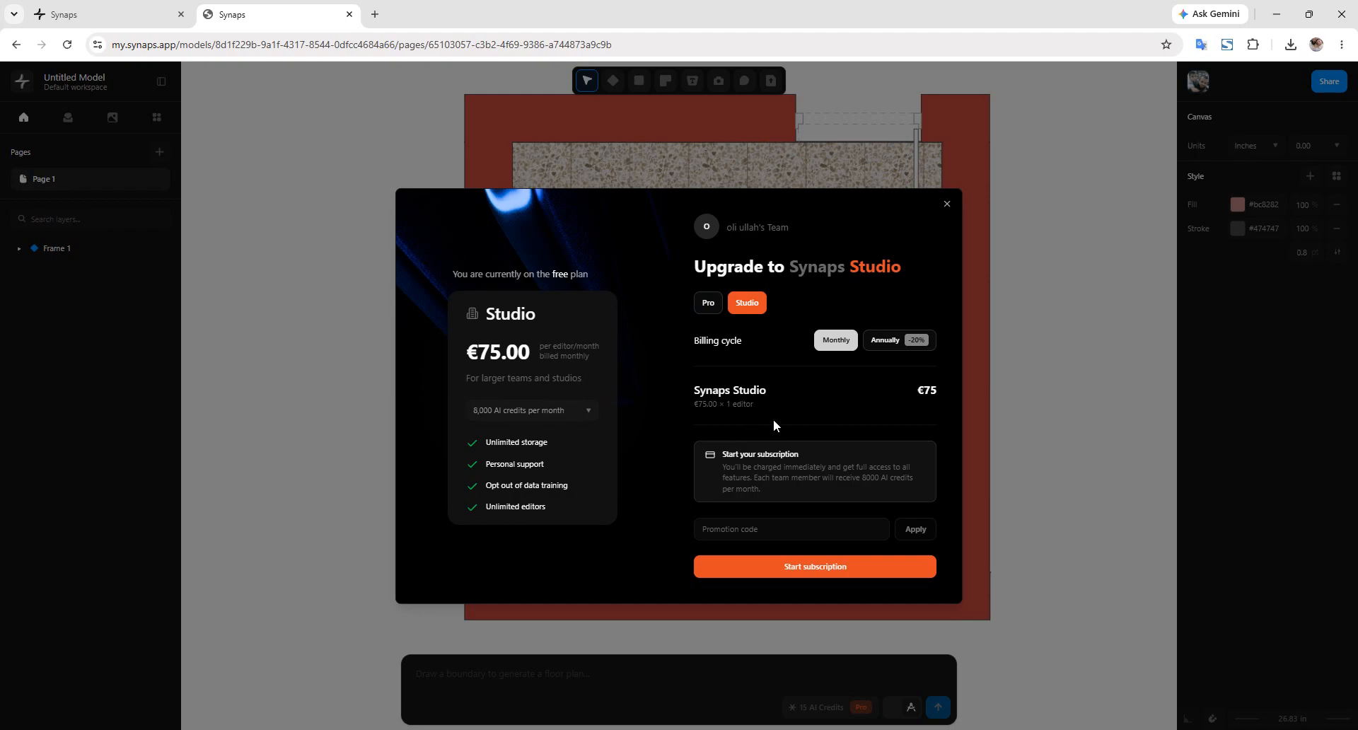
left_click(576, 412)
left_click(577, 413)
left_click(497, 413)
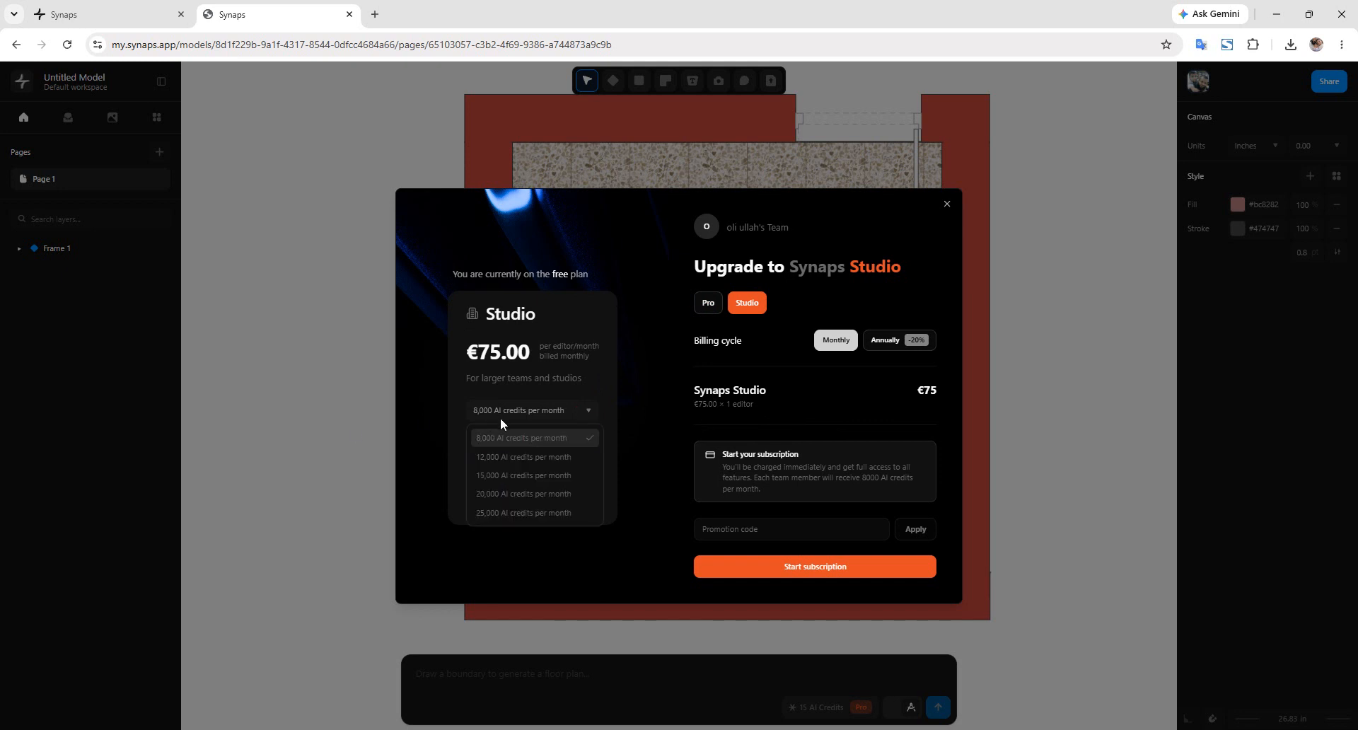
left_click(502, 433)
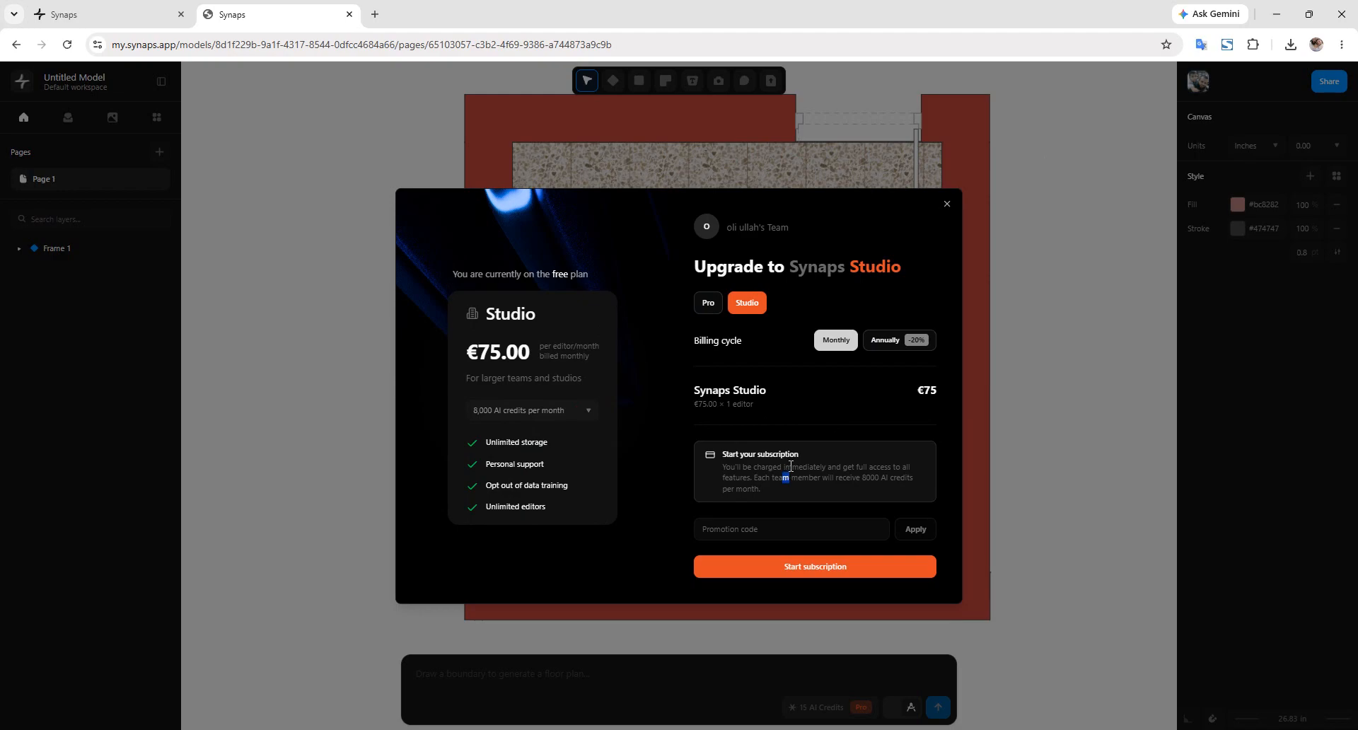
left_click_drag(791, 467, 914, 492)
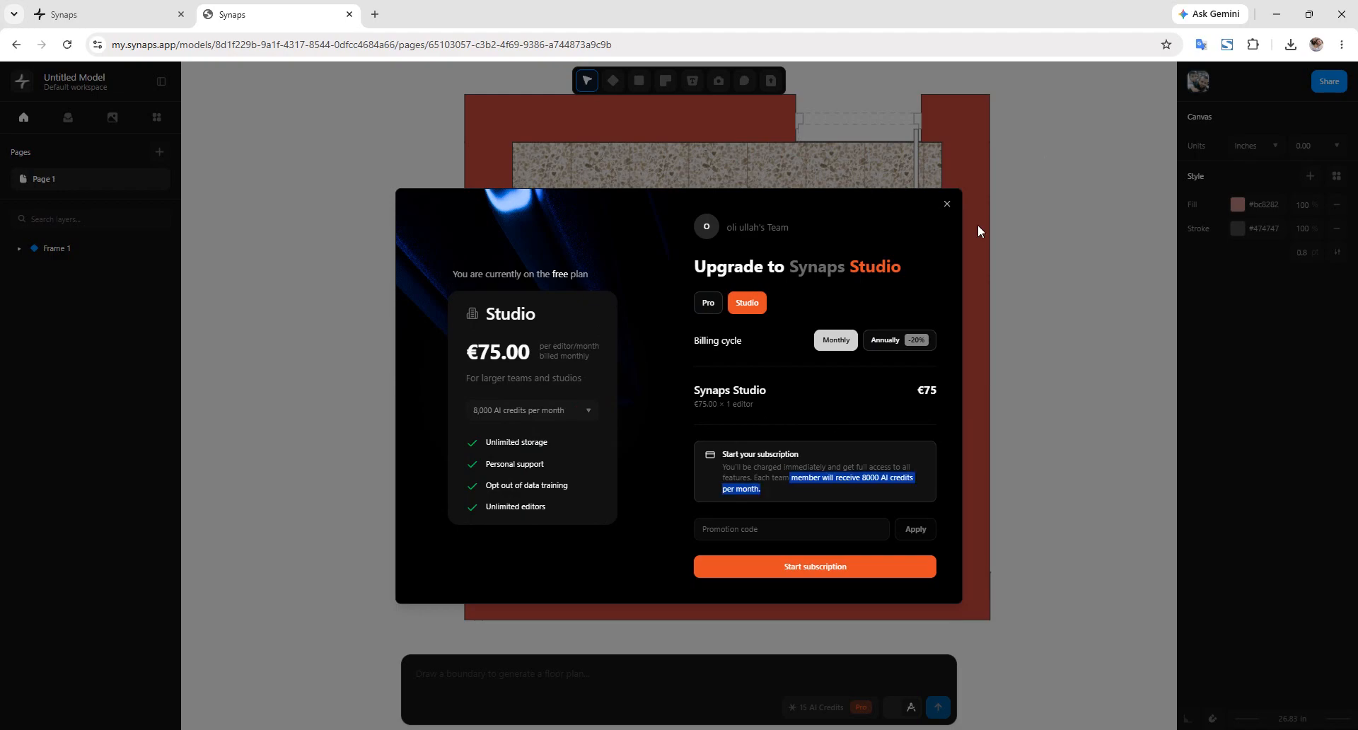
left_click(947, 205)
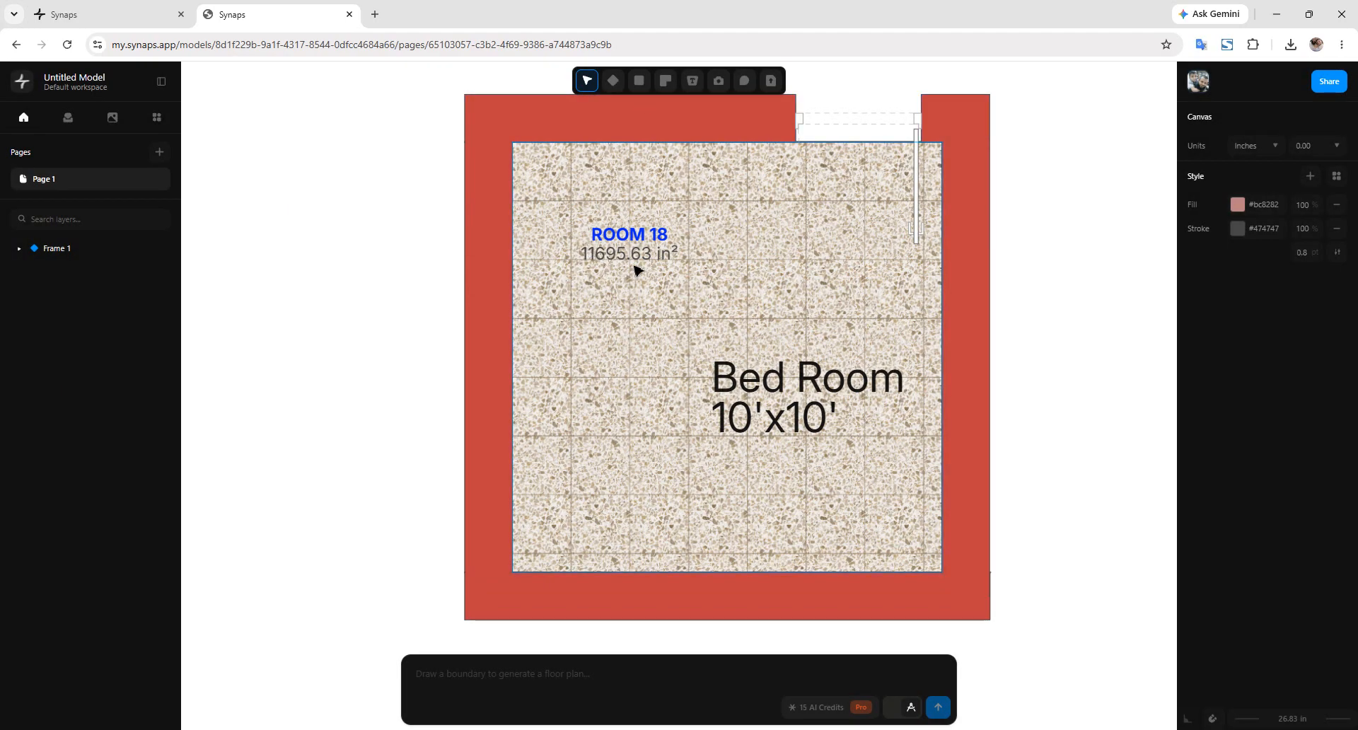
Step: Search the object library for "bed" and place the Vikenaker bed block in the bedroom
left_click(68, 117)
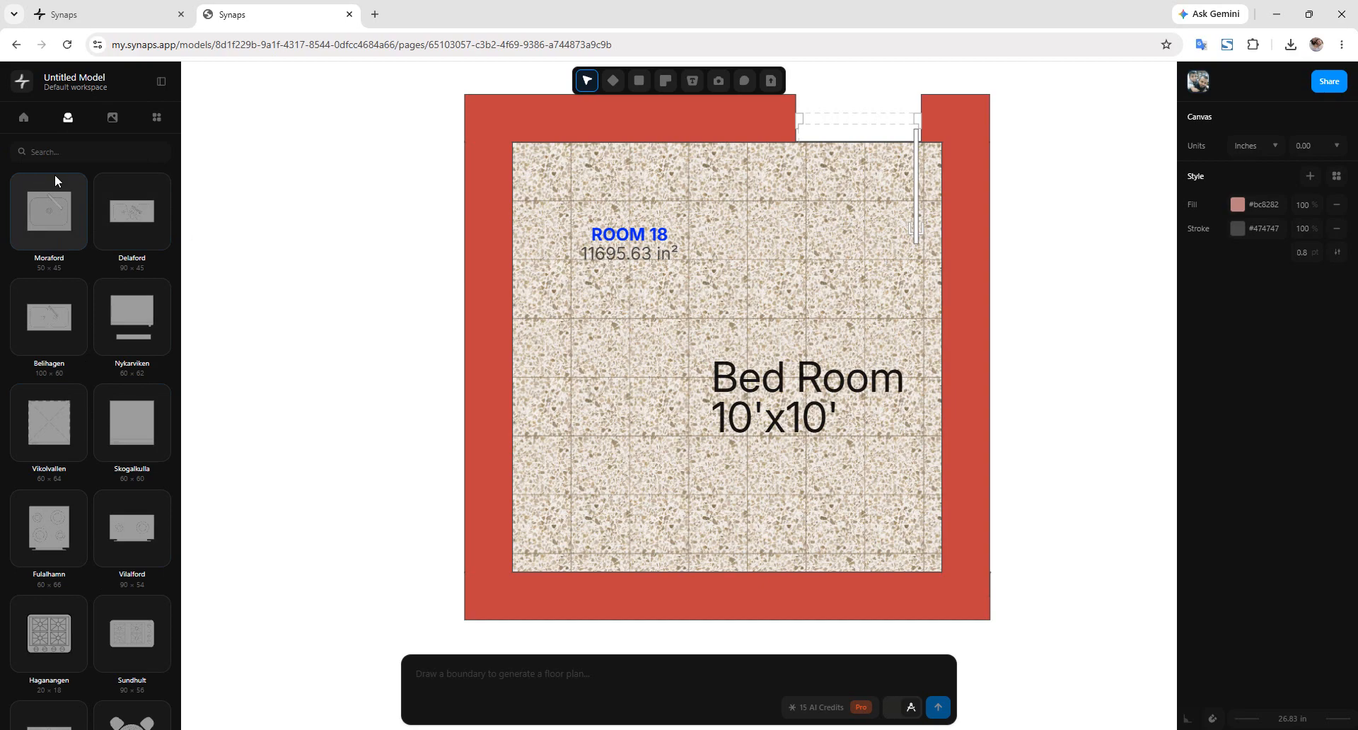
left_click(55, 150)
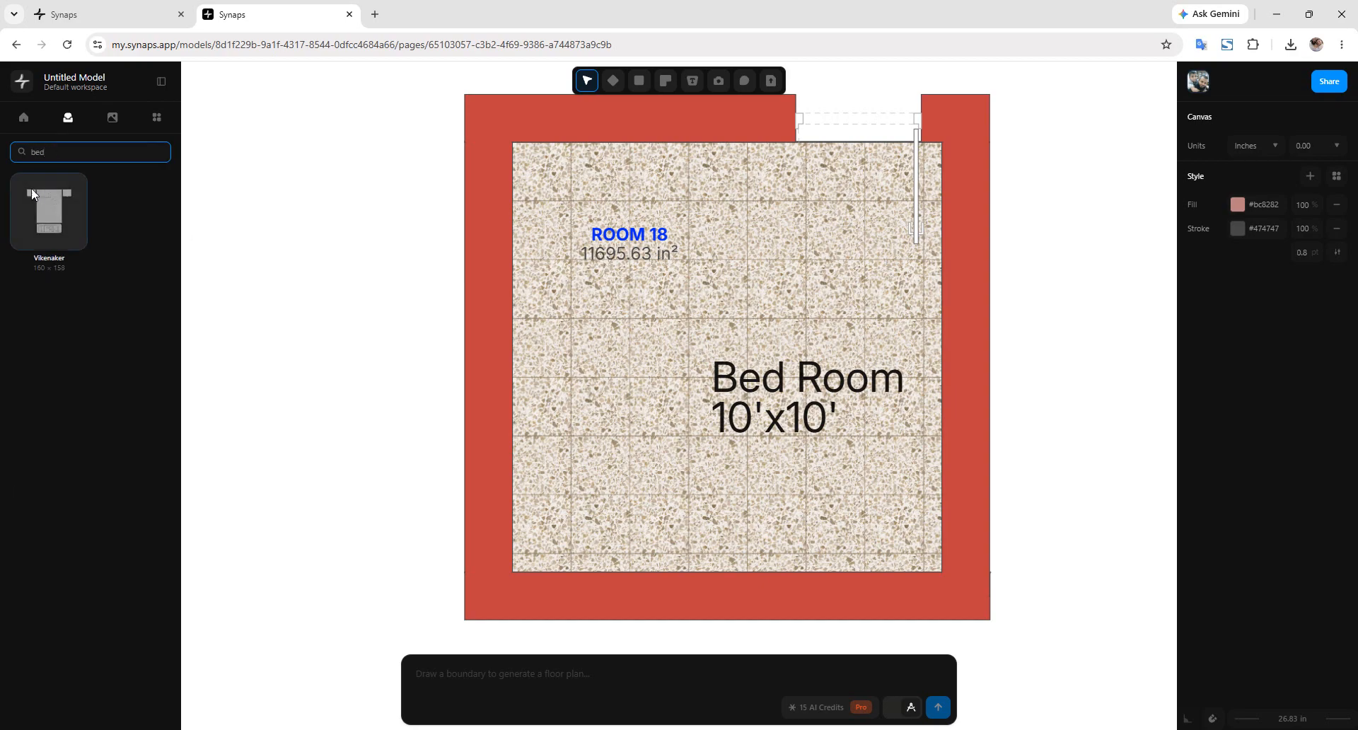
left_click_drag(36, 191, 608, 389)
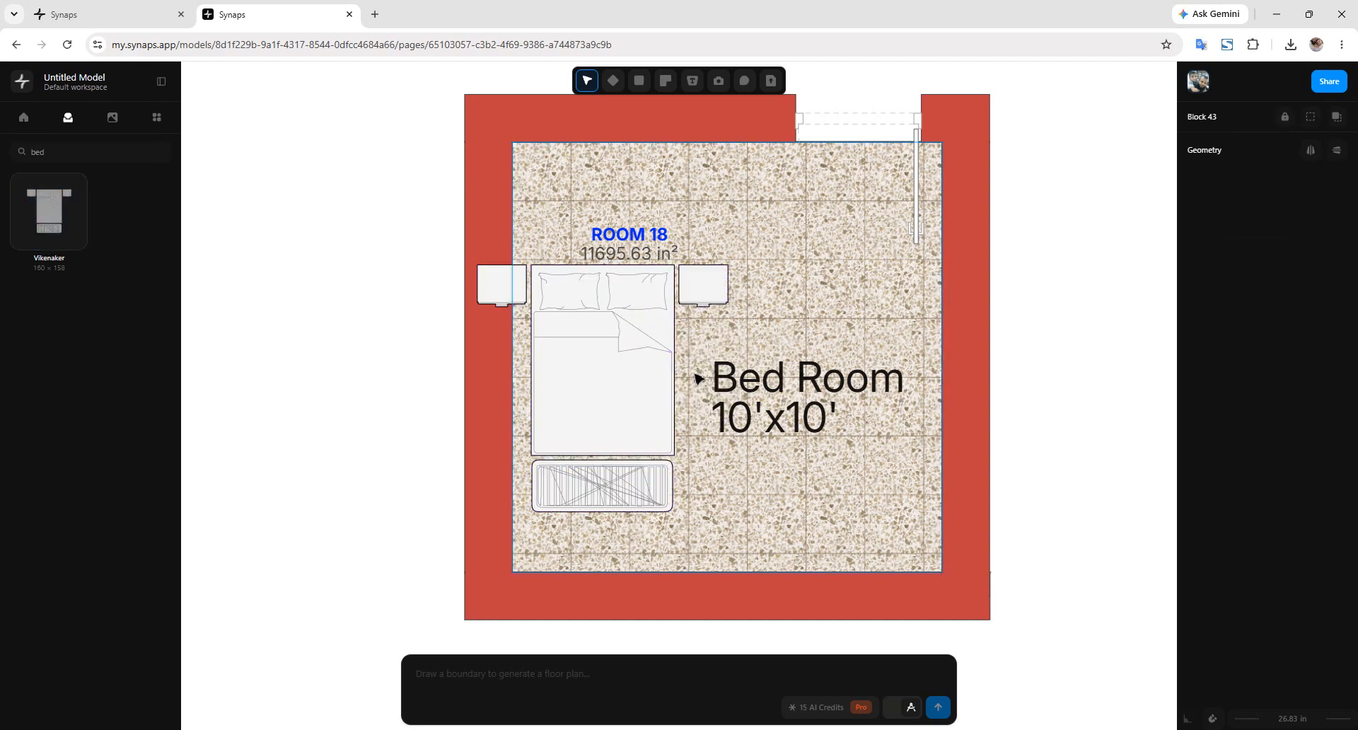
Step: Rotate the bed to 269.85° and fit it into the room's lower-left corner with its headboard against the left wall
left_click(715, 281)
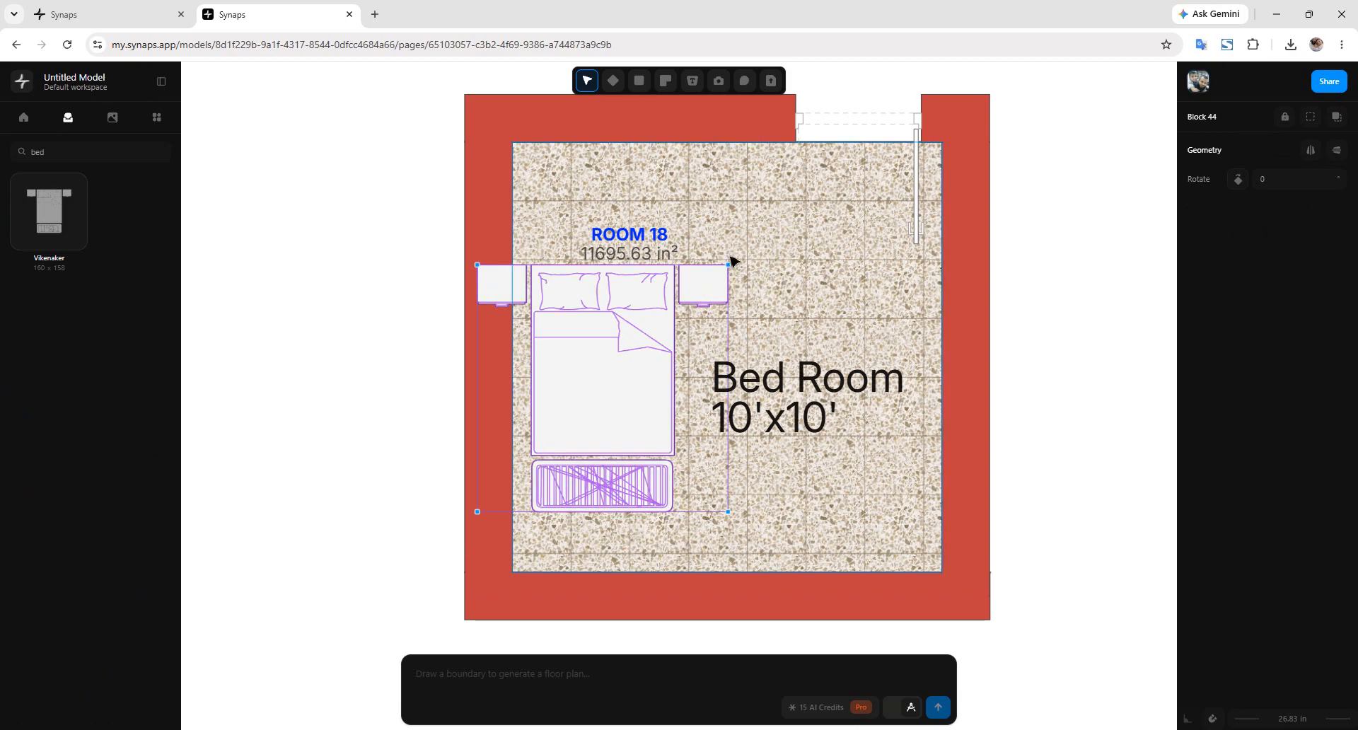
left_click_drag(737, 262, 522, 309)
left_click_drag(564, 396, 597, 449)
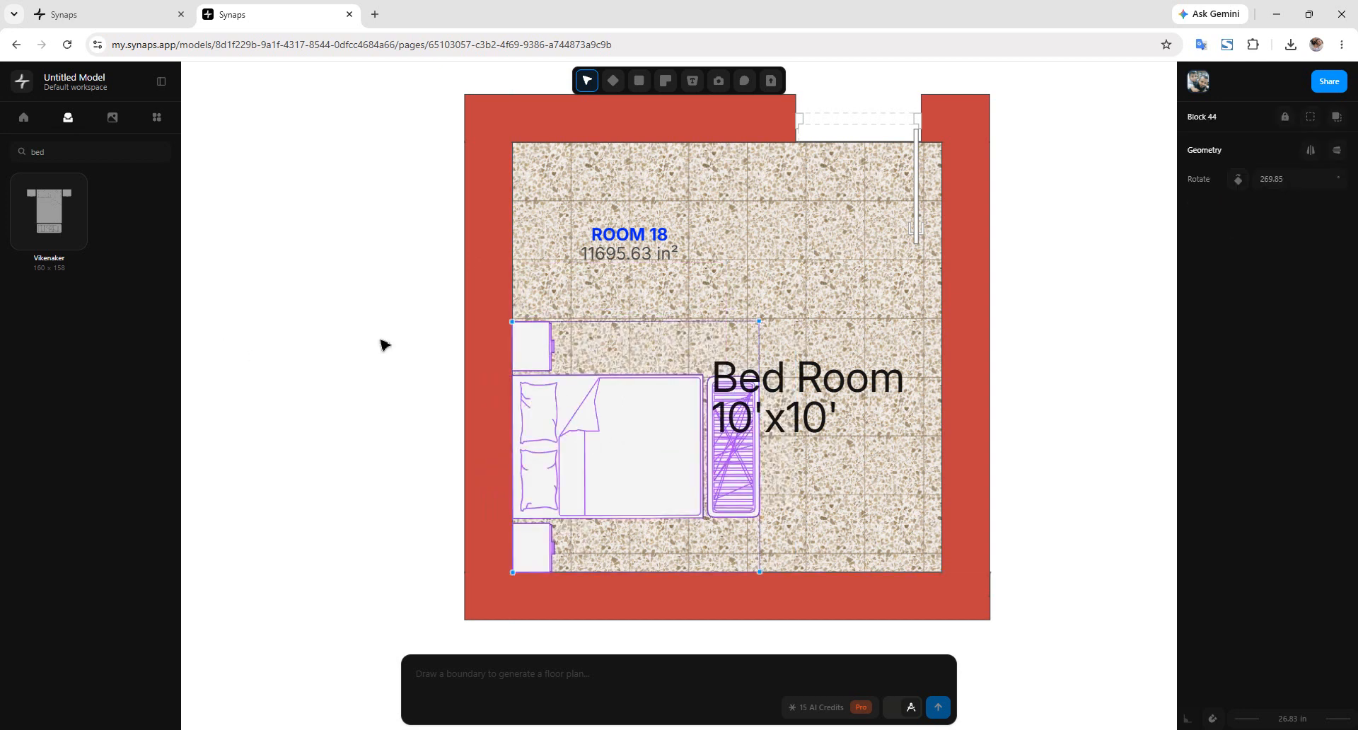
Step: Browse the library's background images and cutouts, and insert the ornamental grass cutout onto the plan
left_click(110, 119)
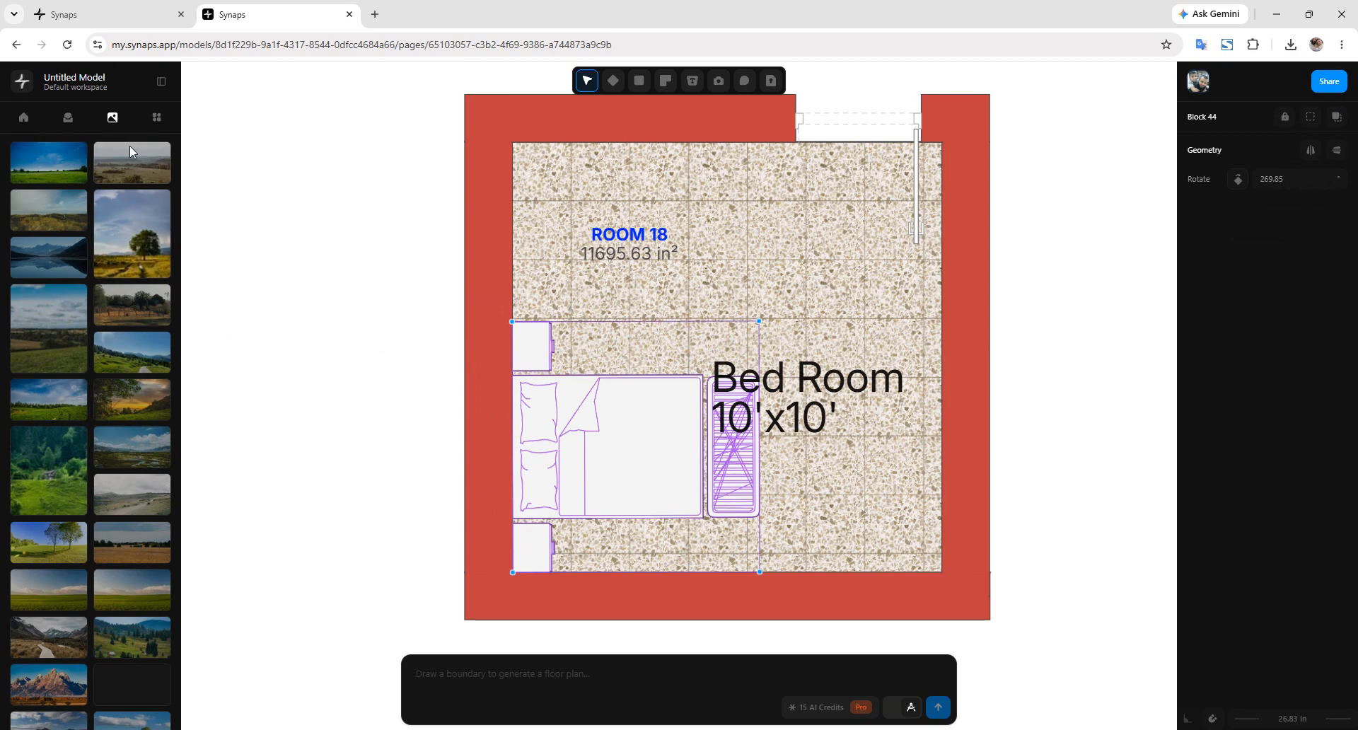
left_click(152, 117)
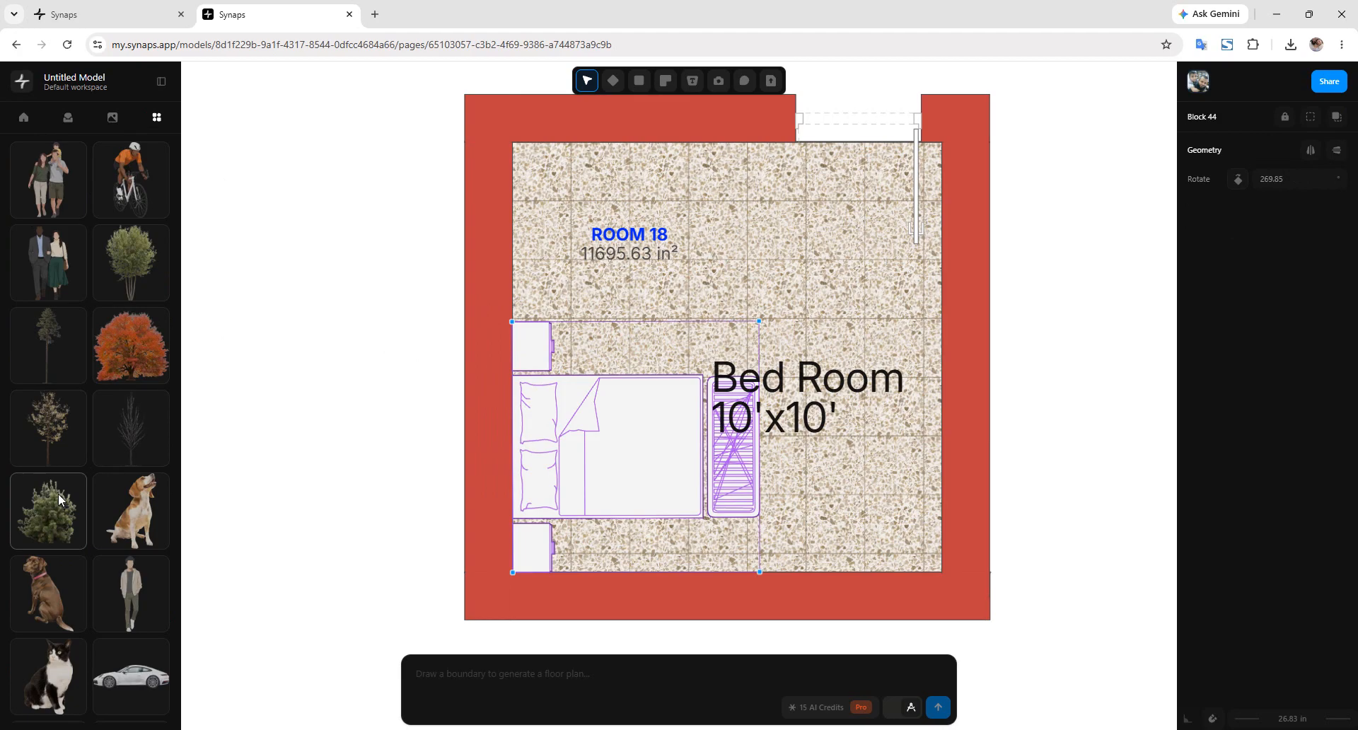
scroll(90, 334, "down", 2)
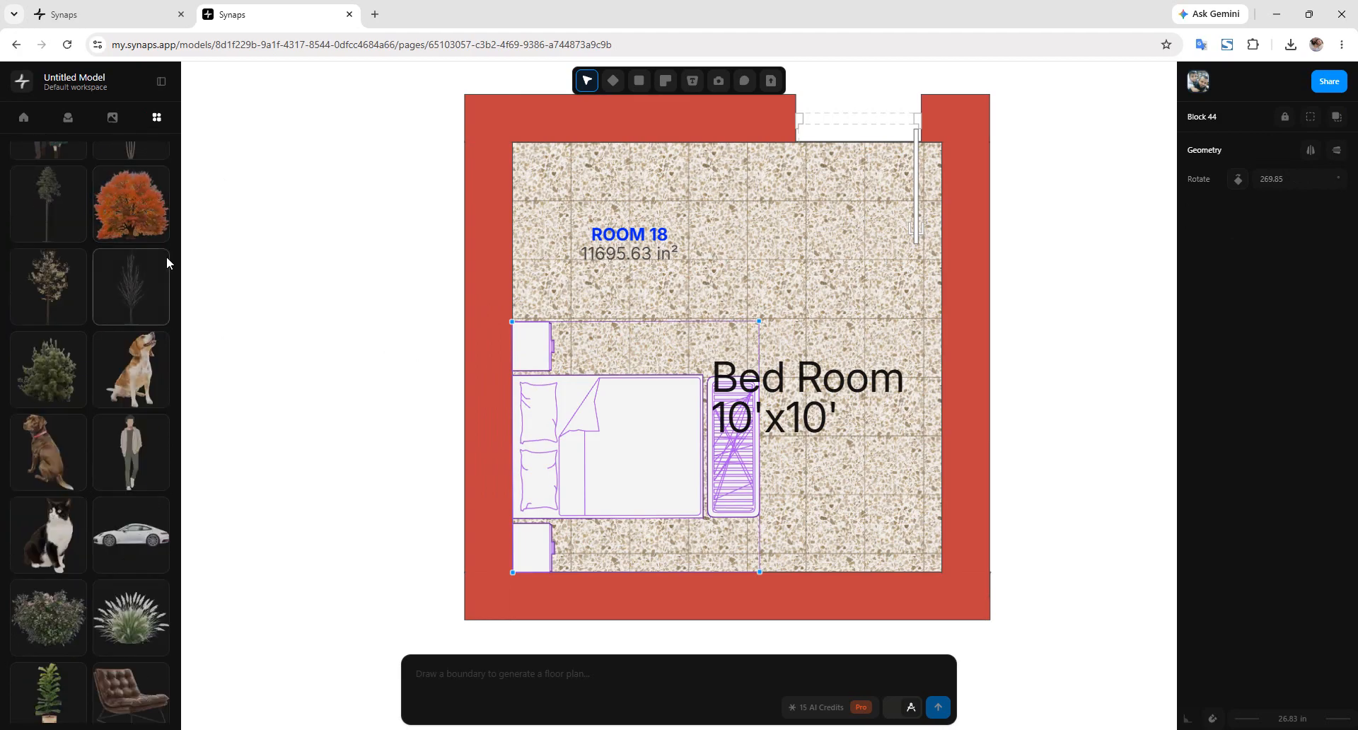
left_click_drag(141, 626, 574, 227)
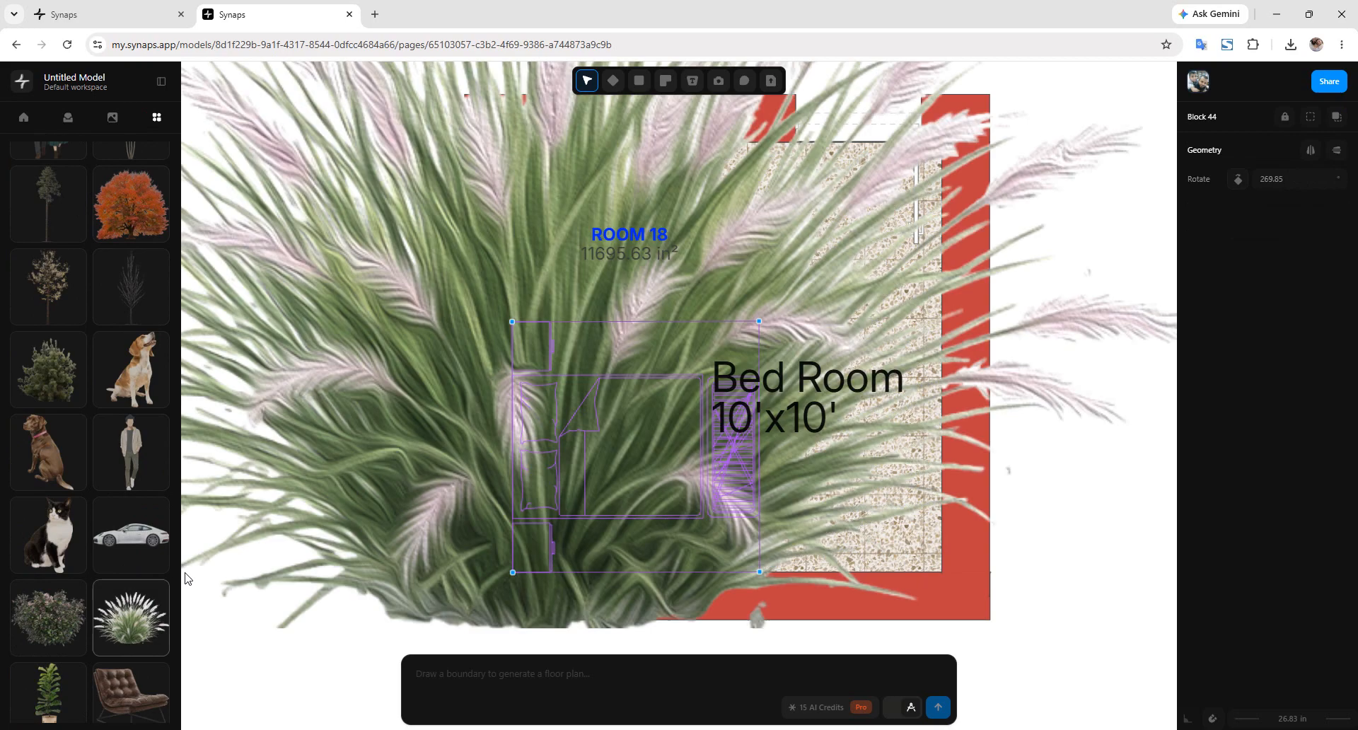
left_click(730, 339)
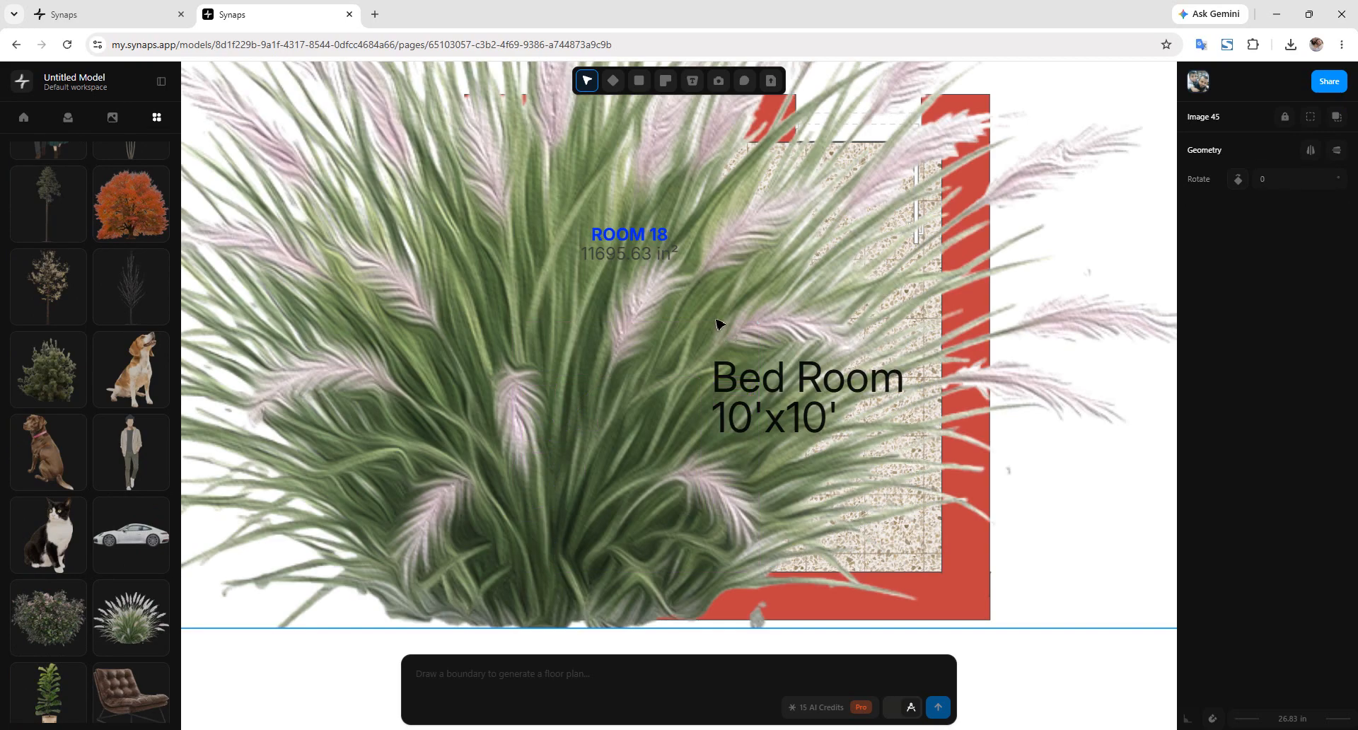
Step: Scale the grass image down until it covers only a small area beside the bed
scroll(705, 312, "down", 5)
scroll(726, 297, "up", 3)
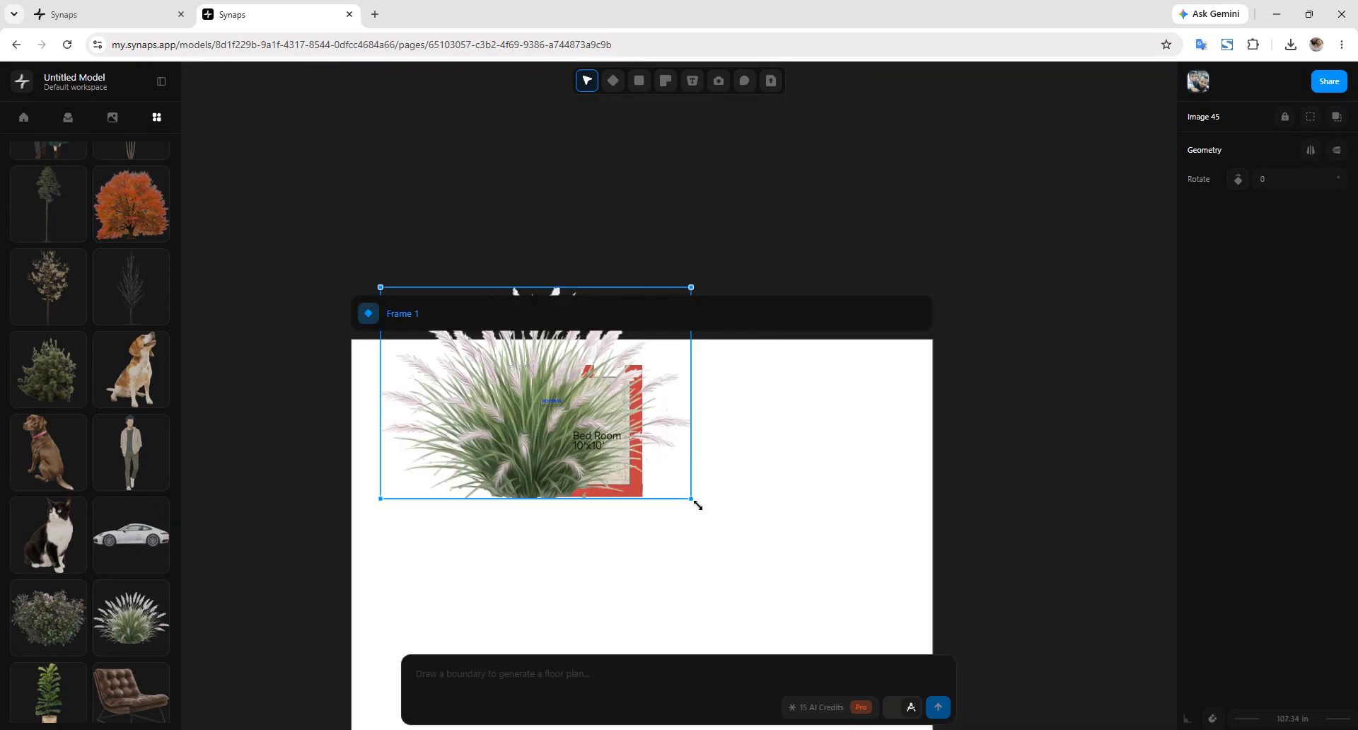
left_click_drag(696, 501, 589, 429)
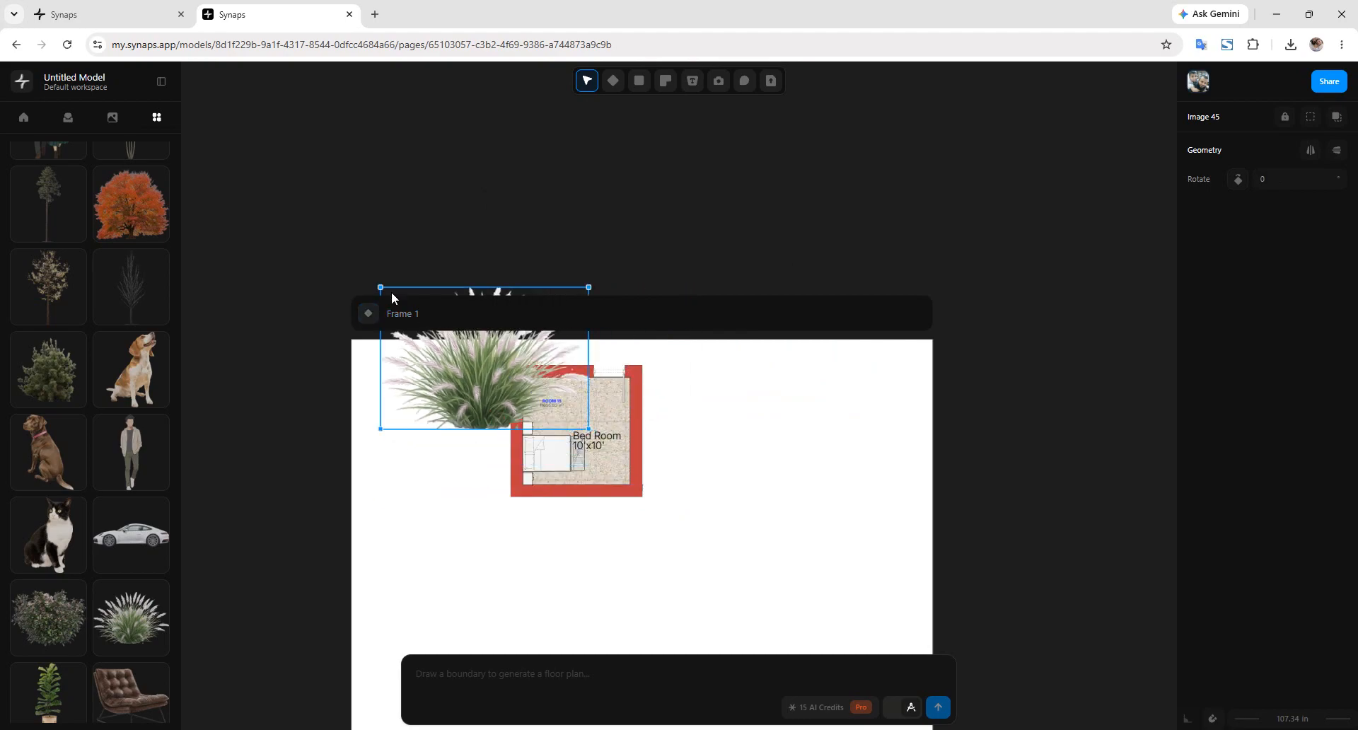
left_click_drag(385, 293, 511, 376)
scroll(591, 522, "up", 2)
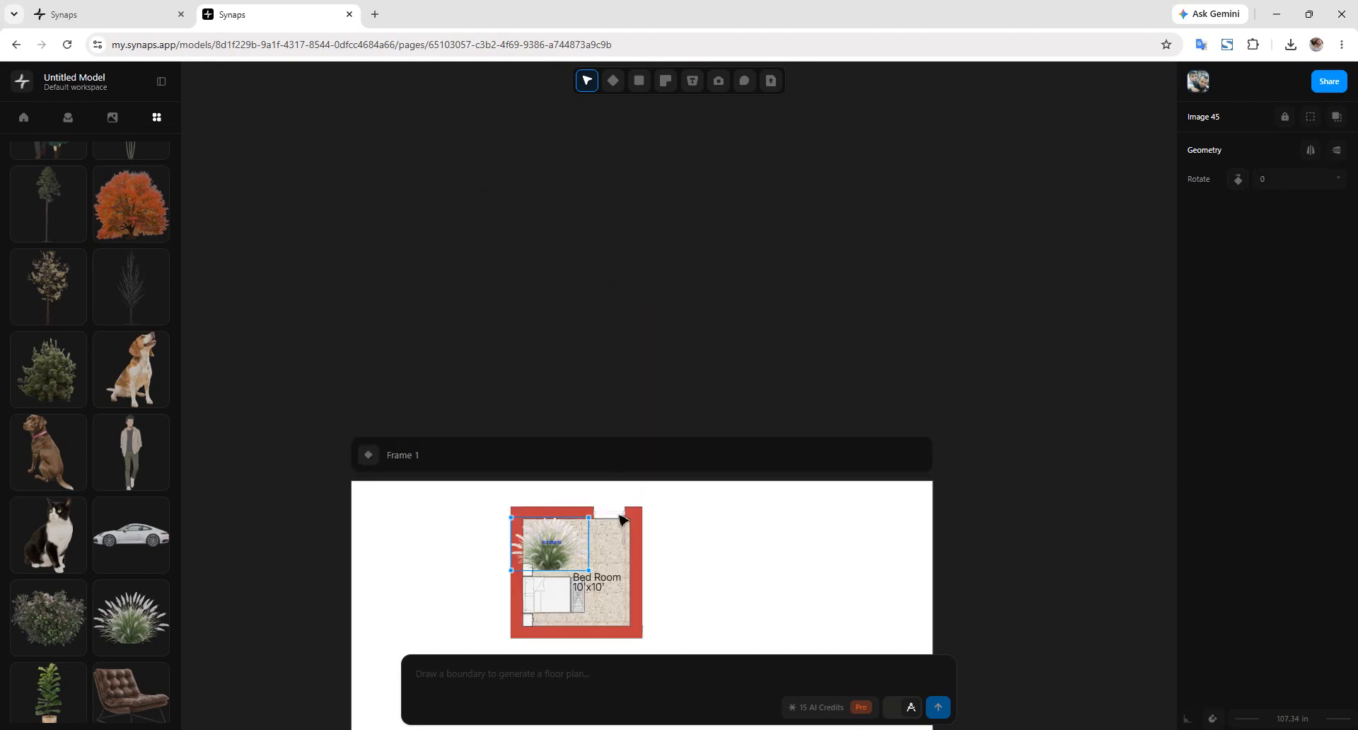
left_click_drag(590, 520, 554, 541)
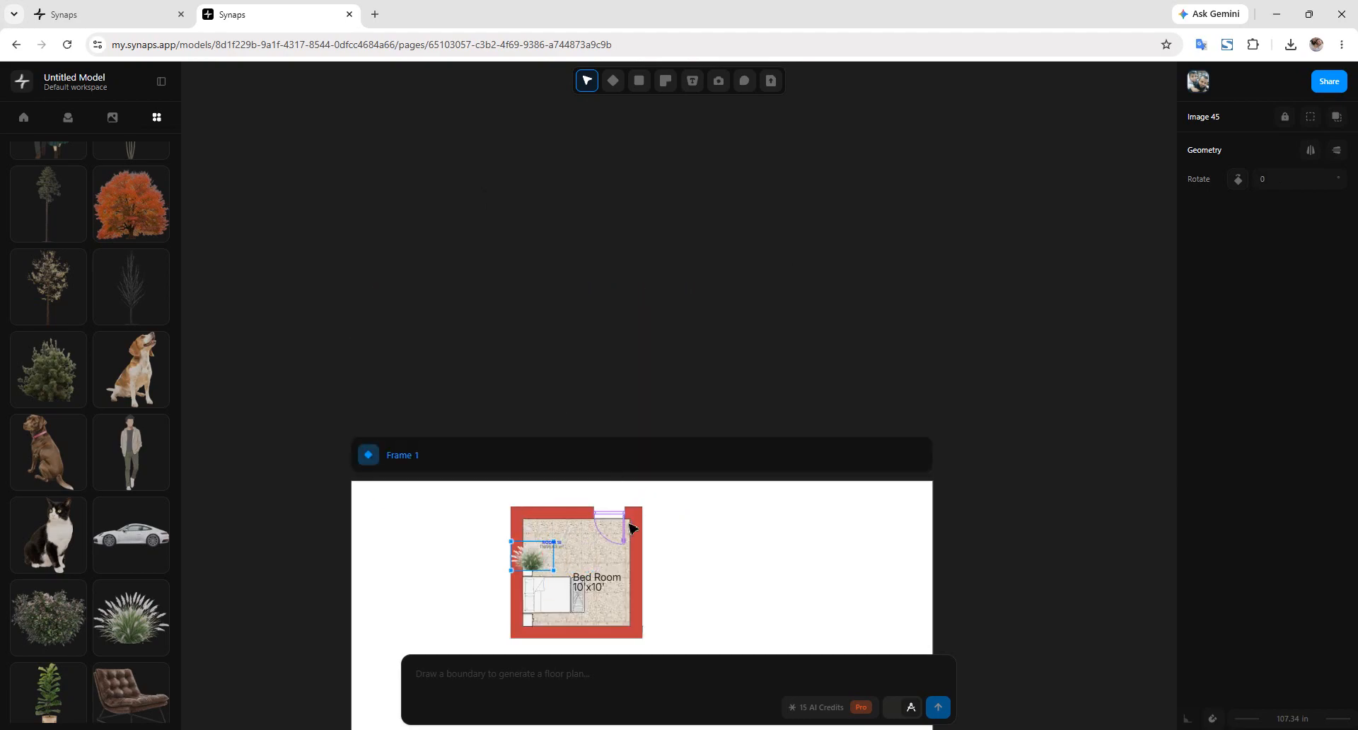
Step: Move the grass image inside the room's upper-left area and shrink it further to clear the wall and bed
scroll(562, 623, "up", 10, "ctrl")
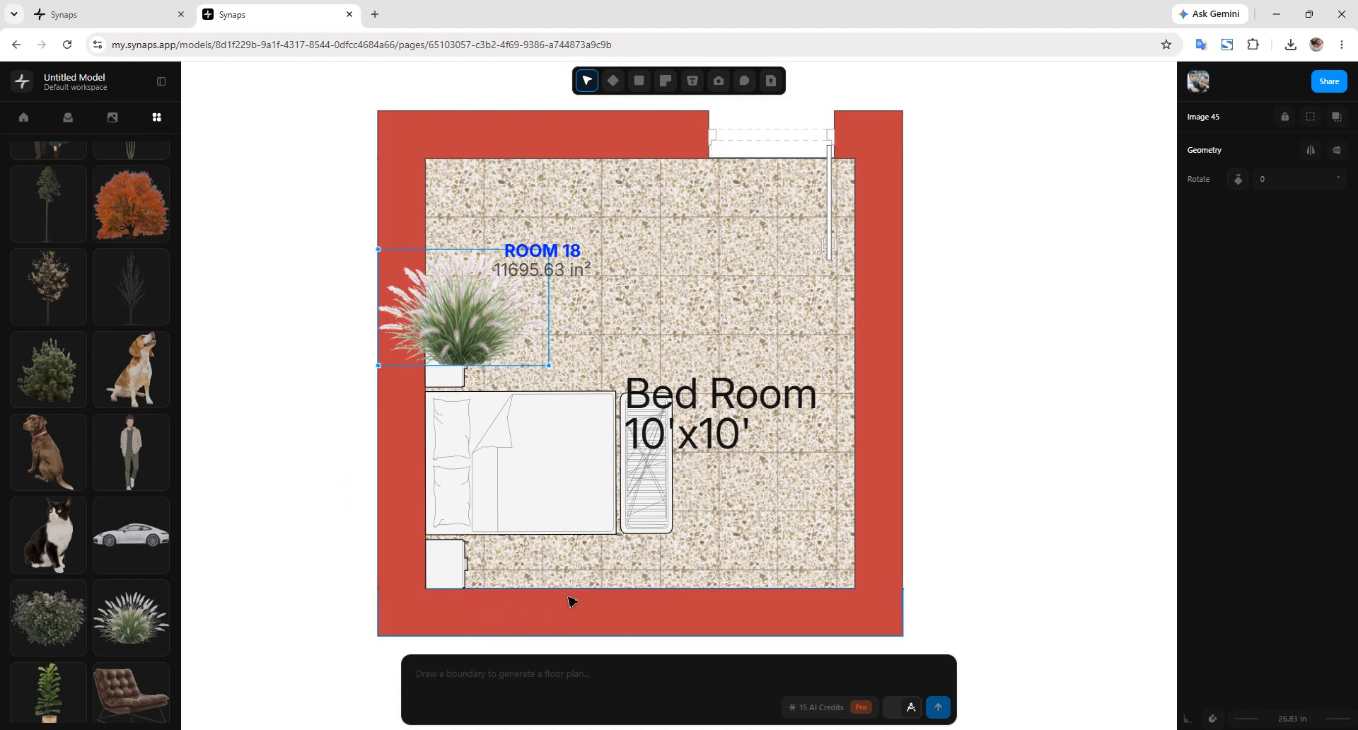
scroll(495, 312, "down", 5, "ctrl")
left_click_drag(486, 339, 539, 259)
left_click_drag(593, 186, 536, 225)
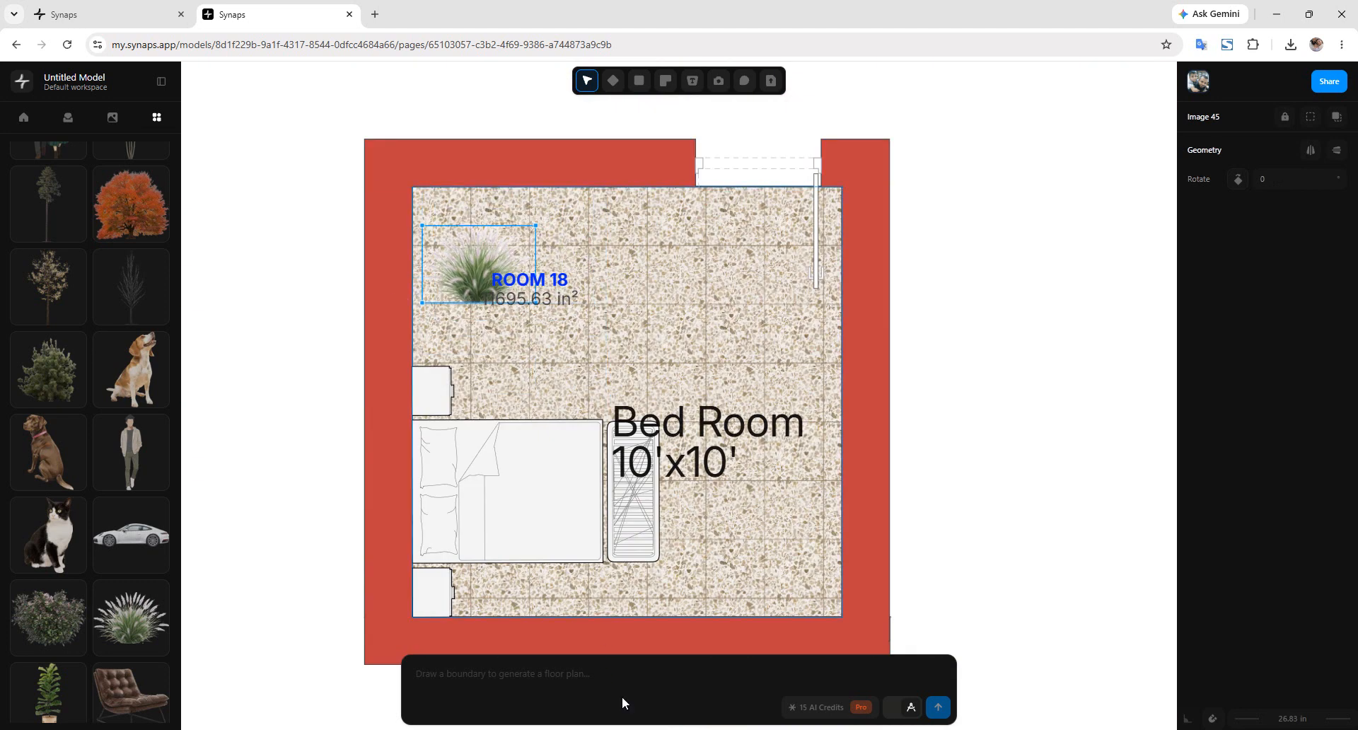
Step: Move the ROOM 18 label toward the room's centre, and shift the grass image closer to the upper-left corner
left_click(23, 117)
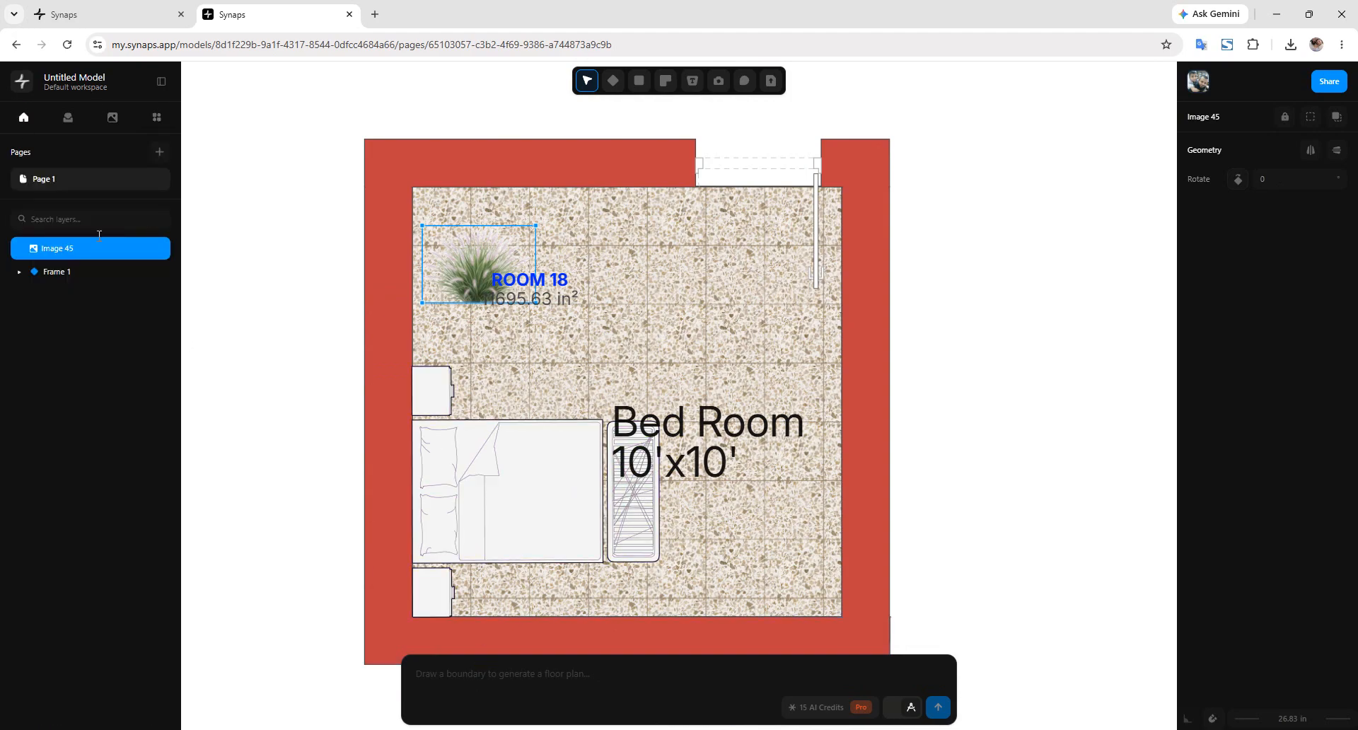
left_click(83, 273)
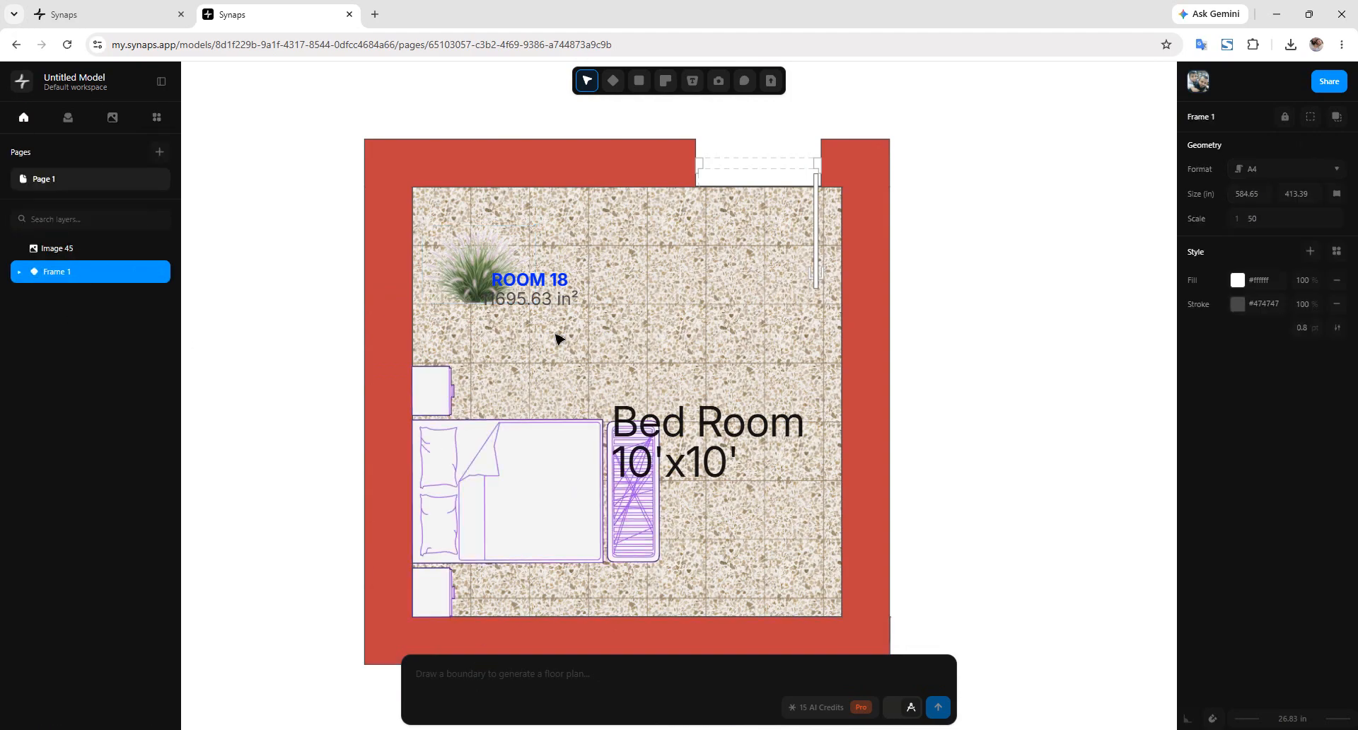
left_click(510, 307)
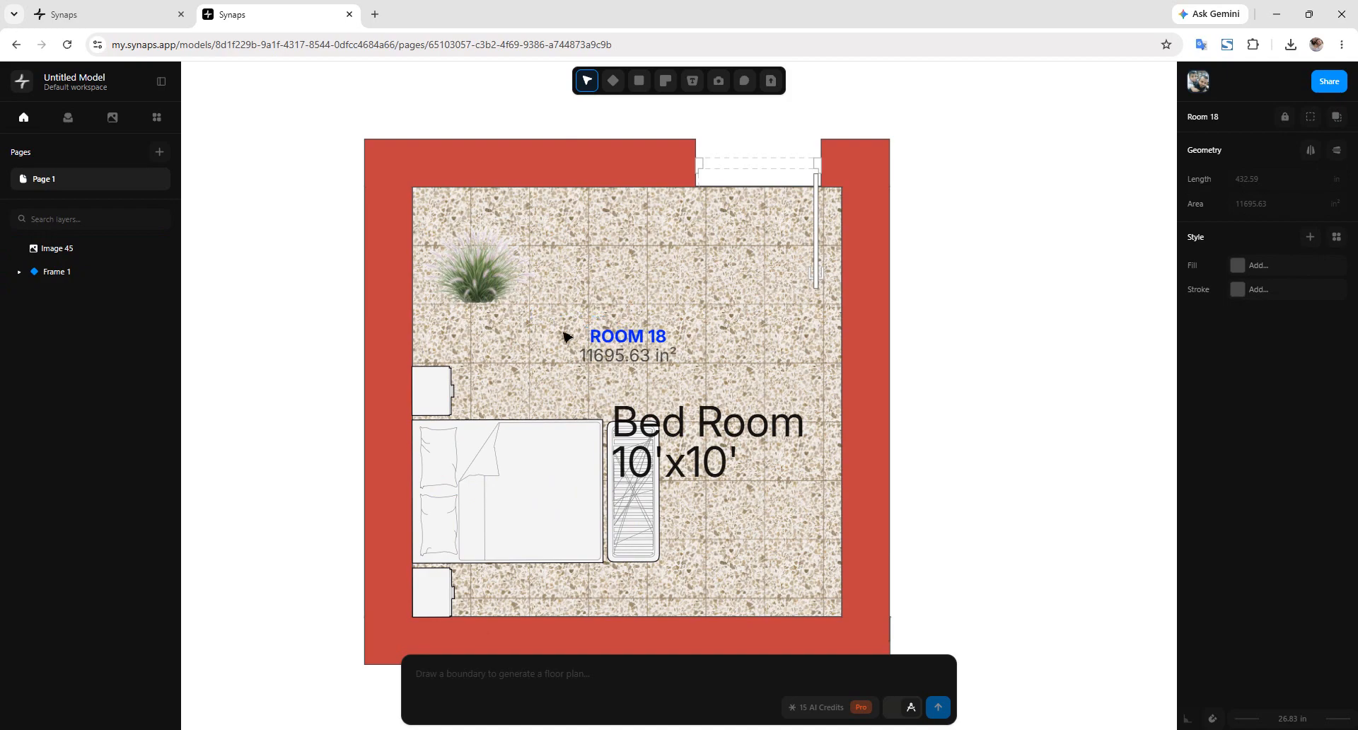
left_click(474, 263)
left_click_drag(474, 270, 464, 252)
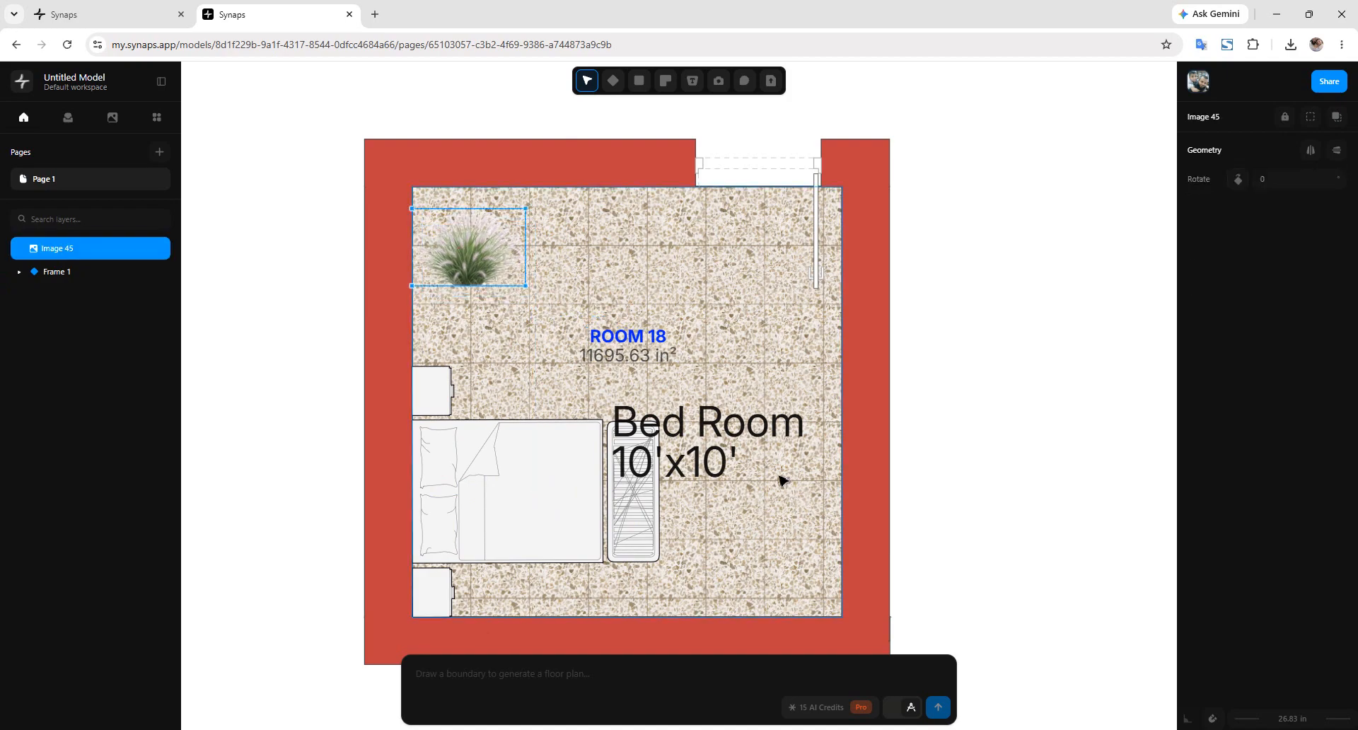
Step: Try to shift the terrazzo floor rectangle sideways inside the room, and undo the move
left_click_drag(738, 435, 739, 432)
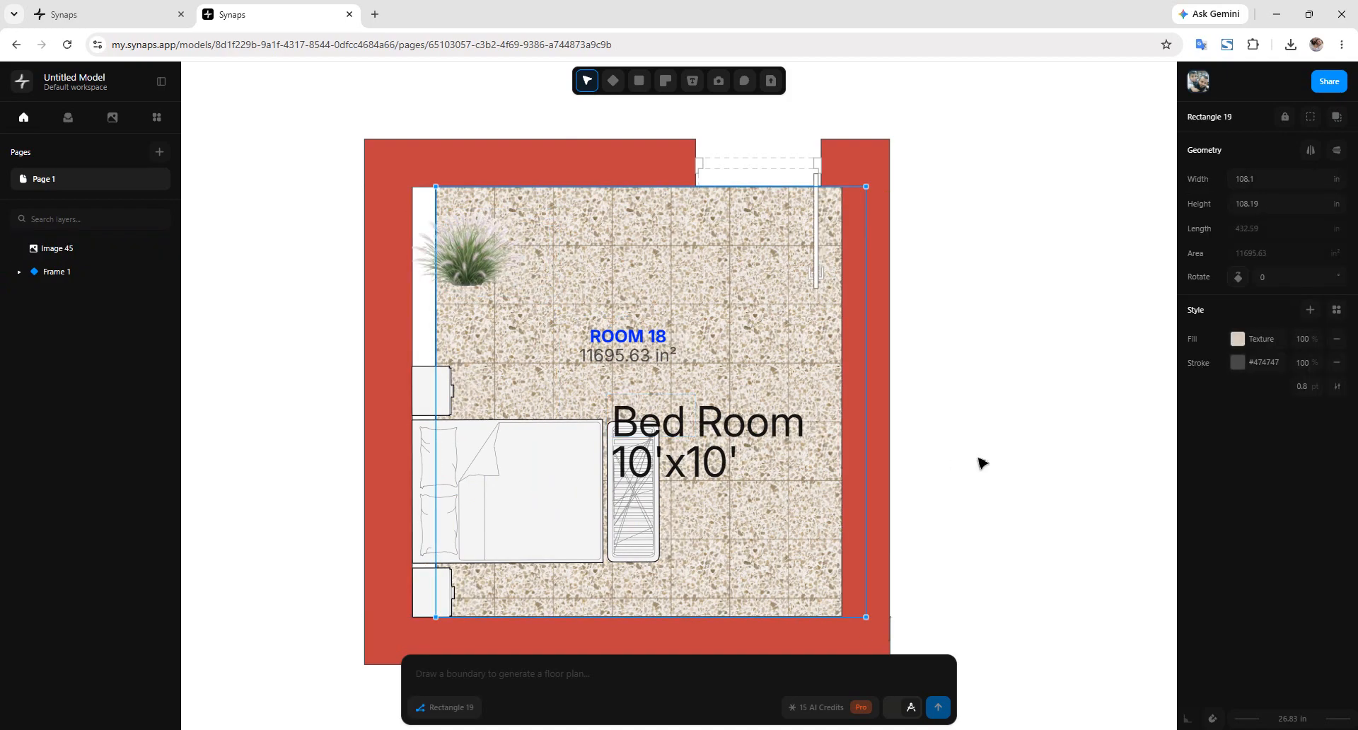
key("ctrl+z")
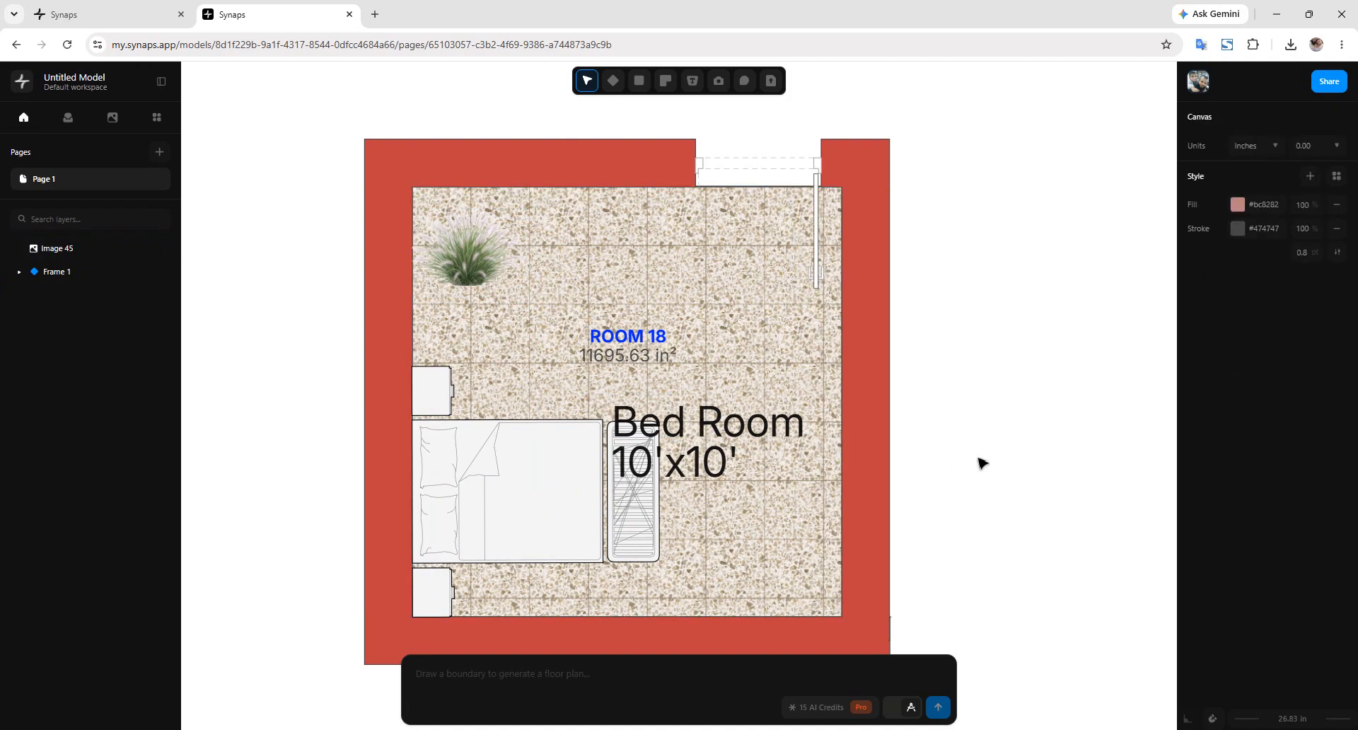
left_click(691, 467)
left_click(1114, 461)
scroll(833, 383, "down", 1)
middle_click_drag(949, 364, 830, 466)
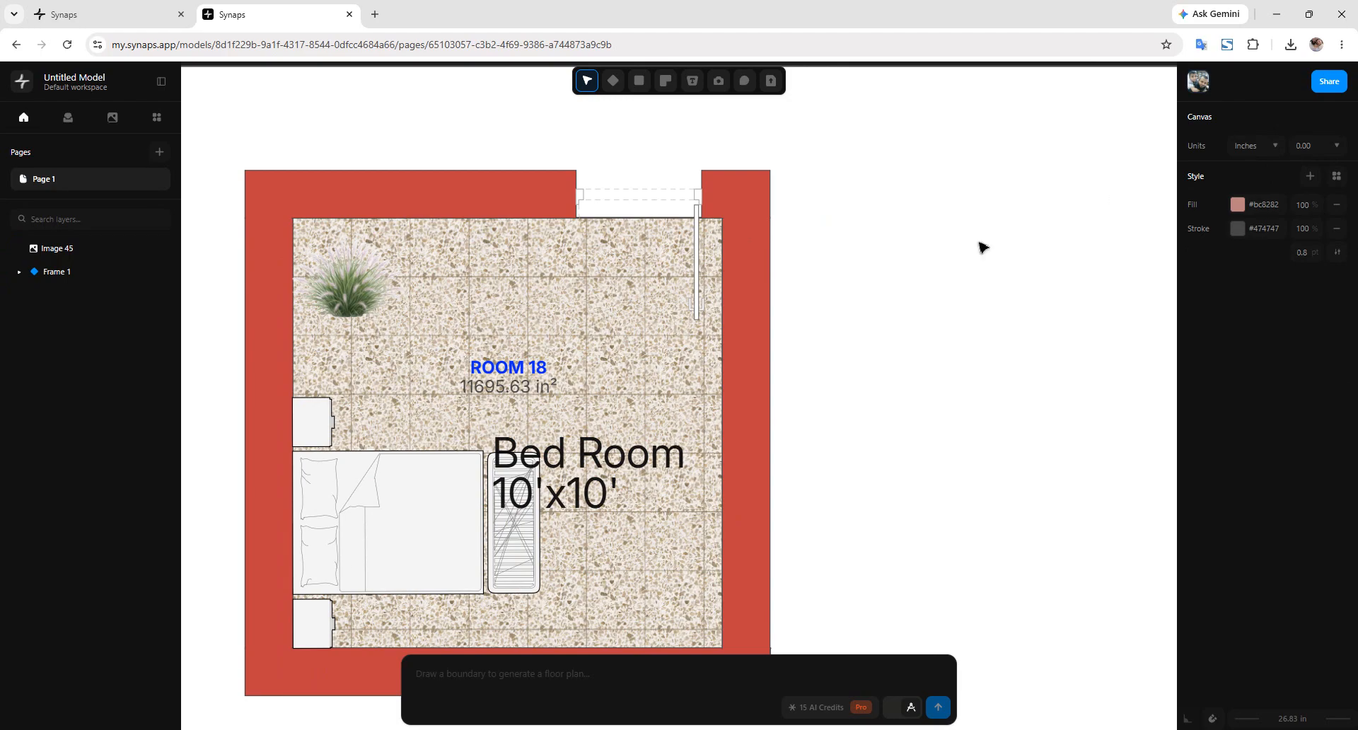
scroll(980, 245, "down", 1)
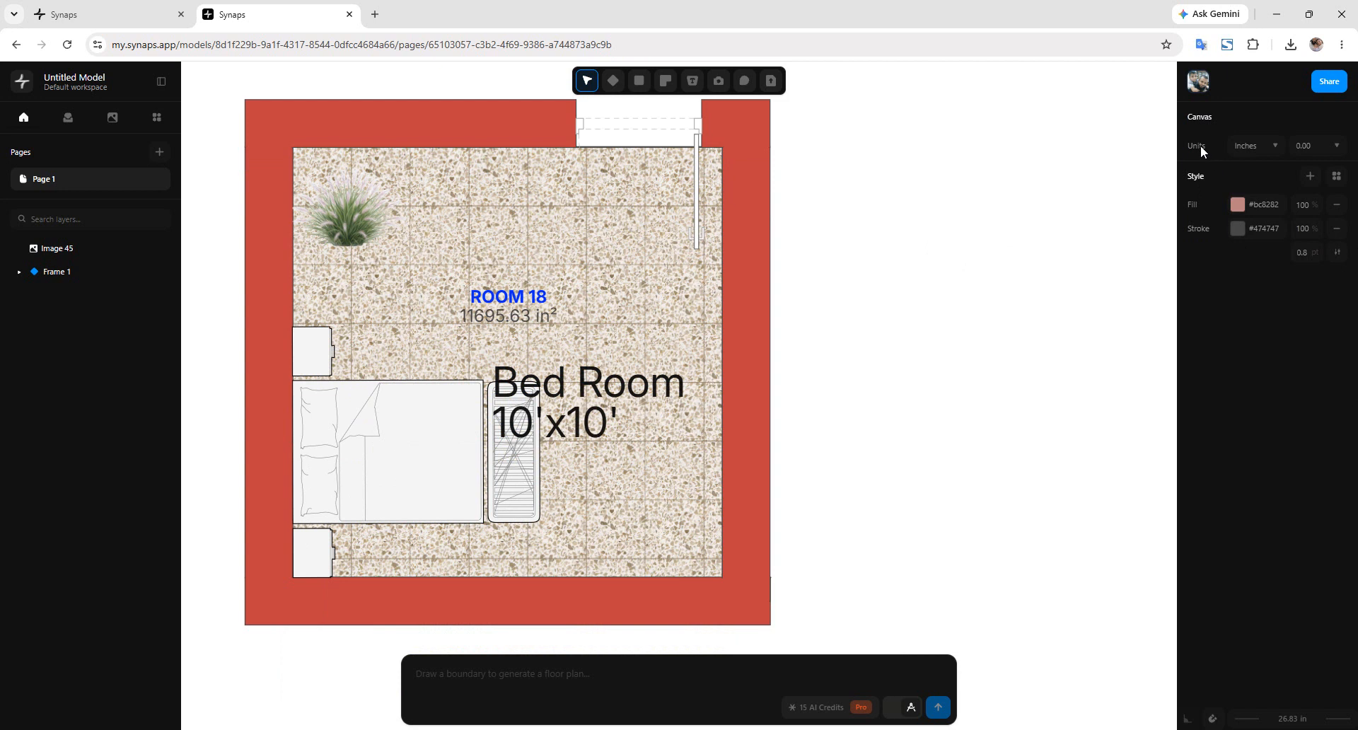
scroll(804, 283, "up", 1)
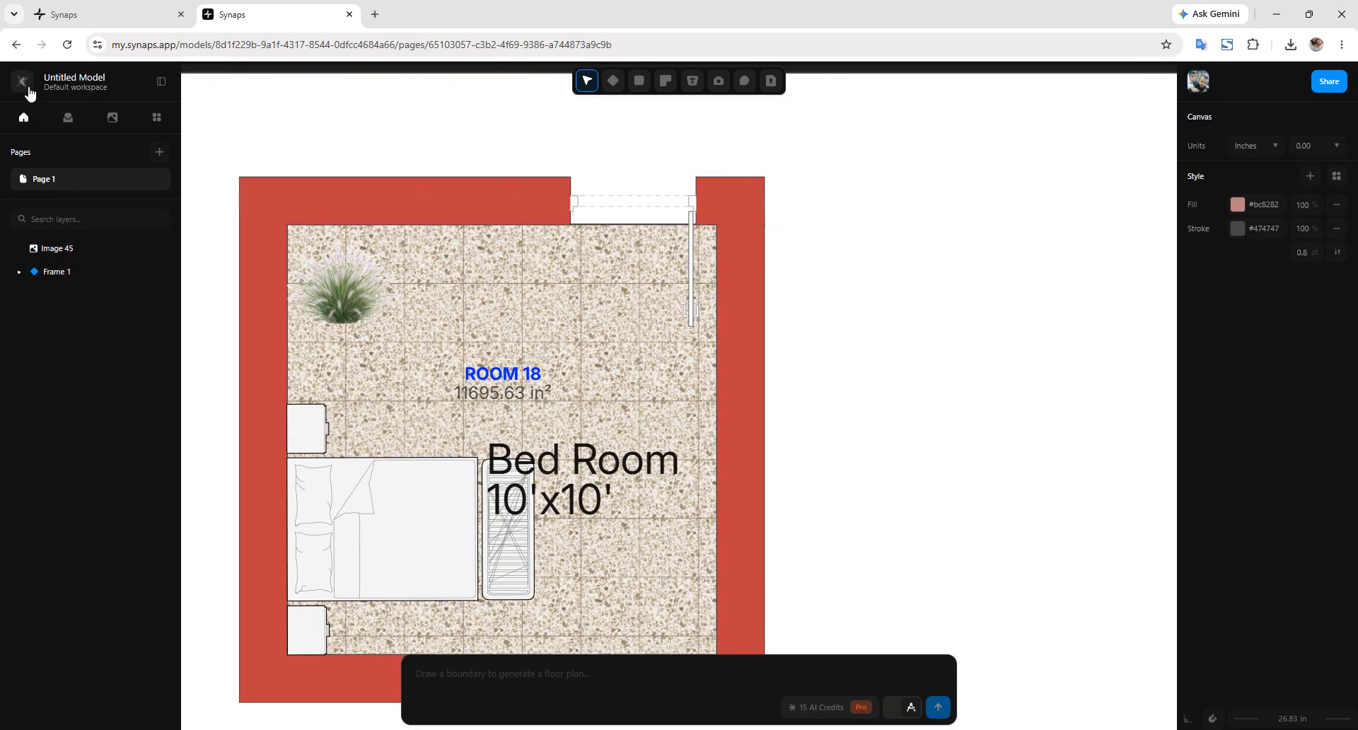
Step: Examine the right wall's properties and dimensions, and check the canvas unit precision options
left_click(742, 272)
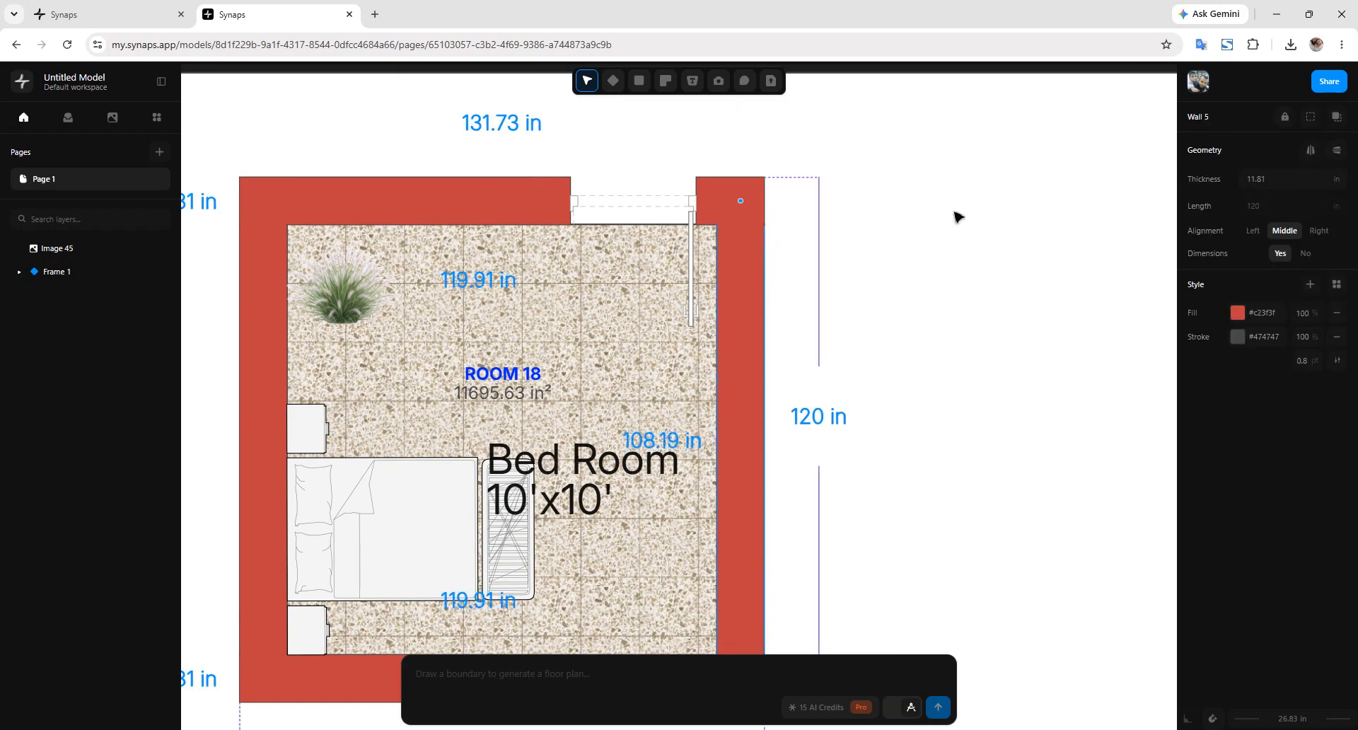
left_click(986, 163)
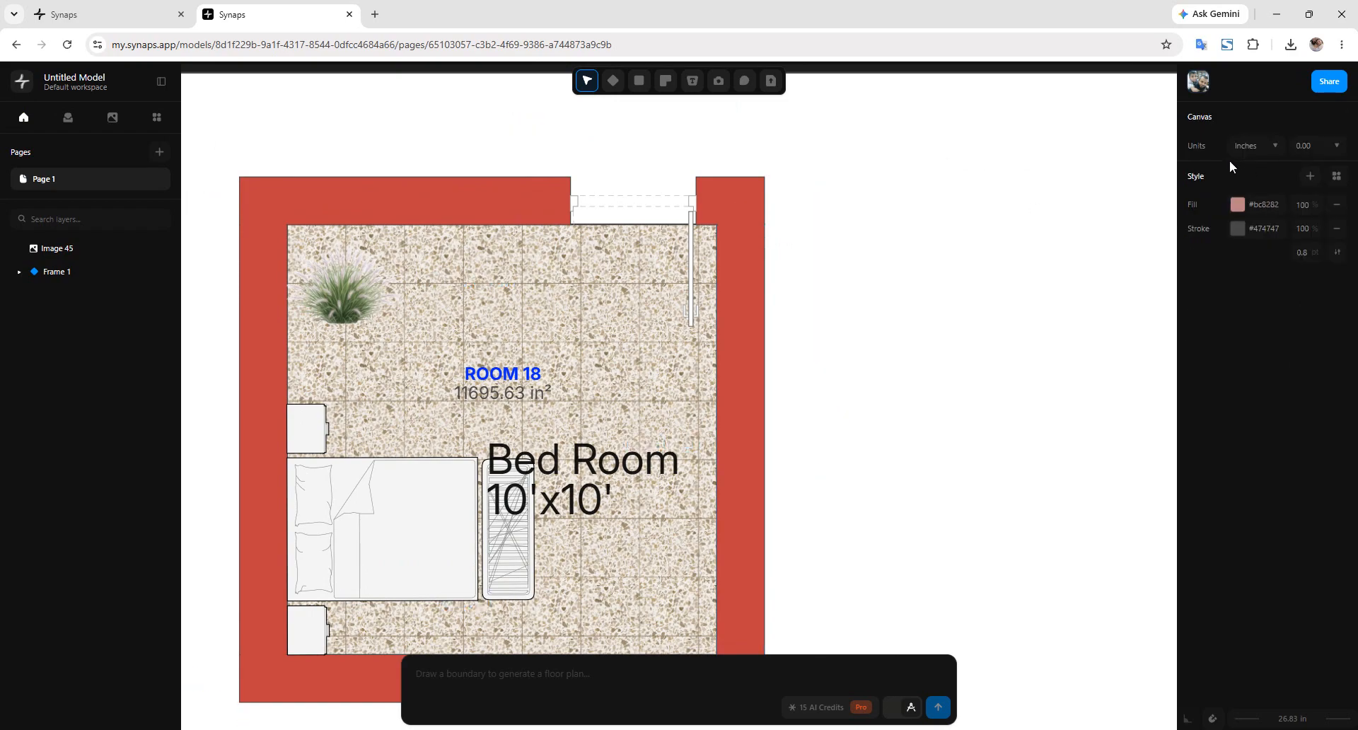
left_click(1318, 150)
left_click(1273, 211)
middle_click_drag(1105, 144, 1016, 254)
scroll(697, 210, "down", 2)
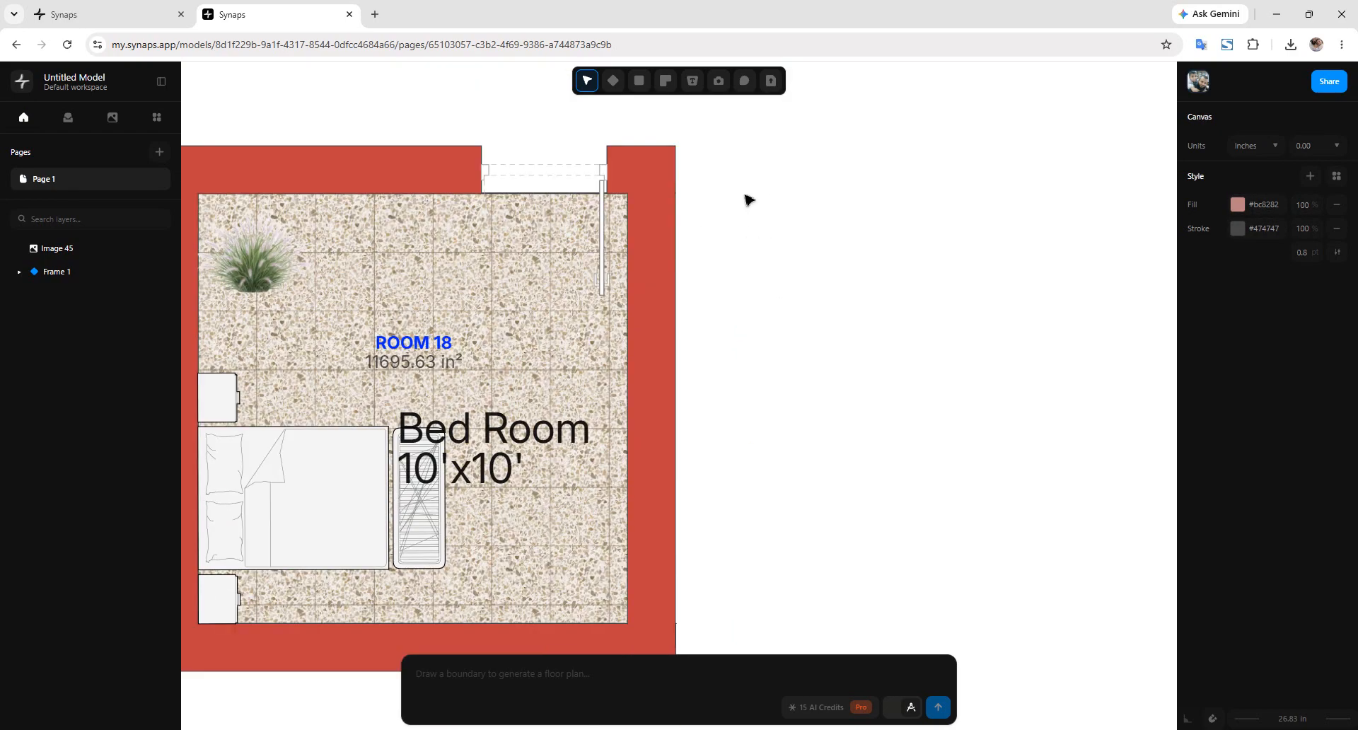
left_click(871, 222)
scroll(885, 258, "down", 1)
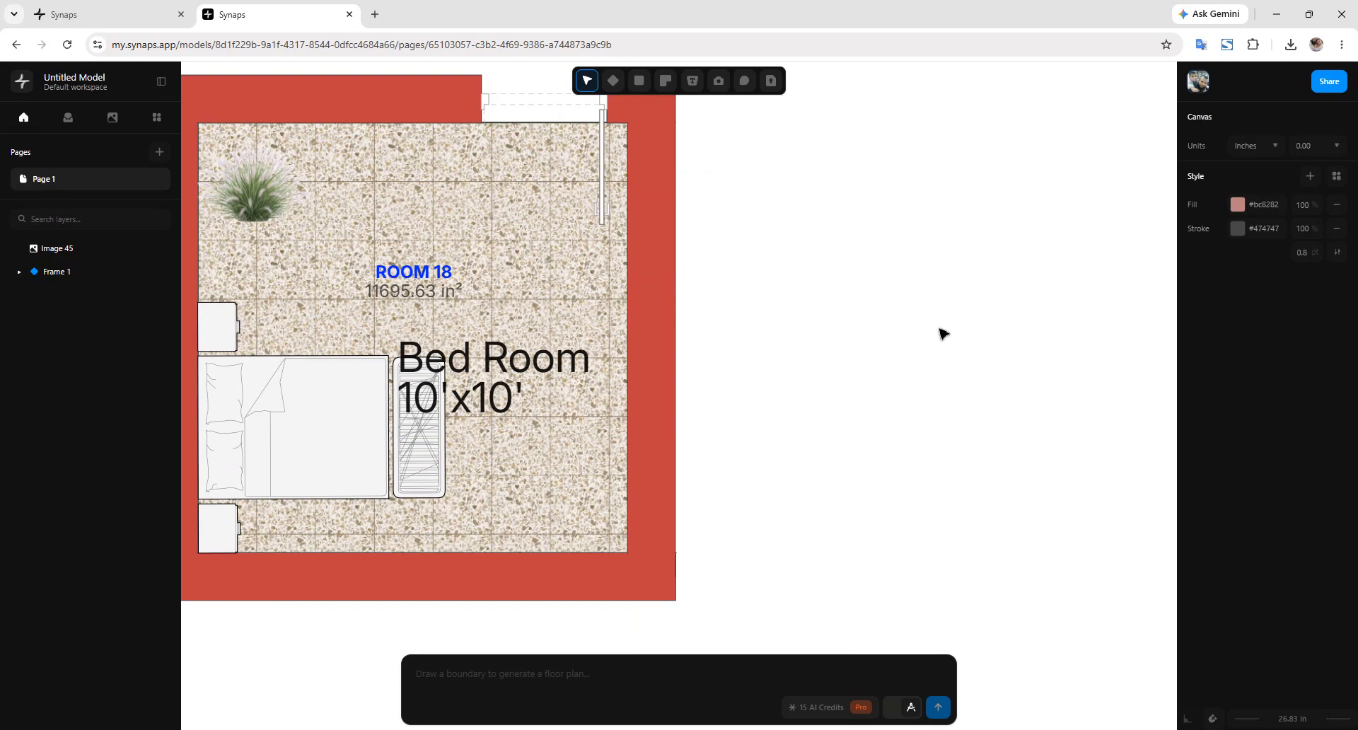
Step: Change Frame 1's paper format to A0 and finally to A2
scroll(939, 328, "down", 2, "ctrl")
scroll(932, 305, "up", 1, "ctrl")
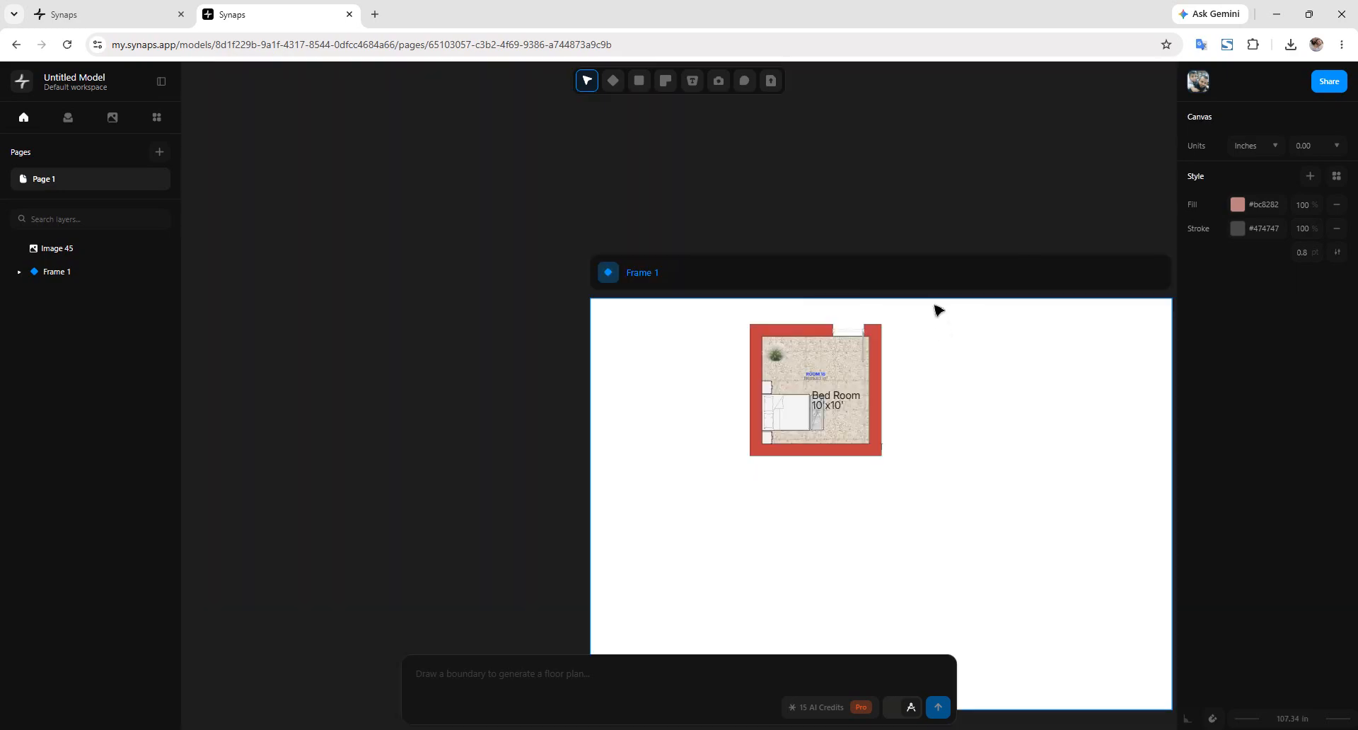
left_click(609, 274)
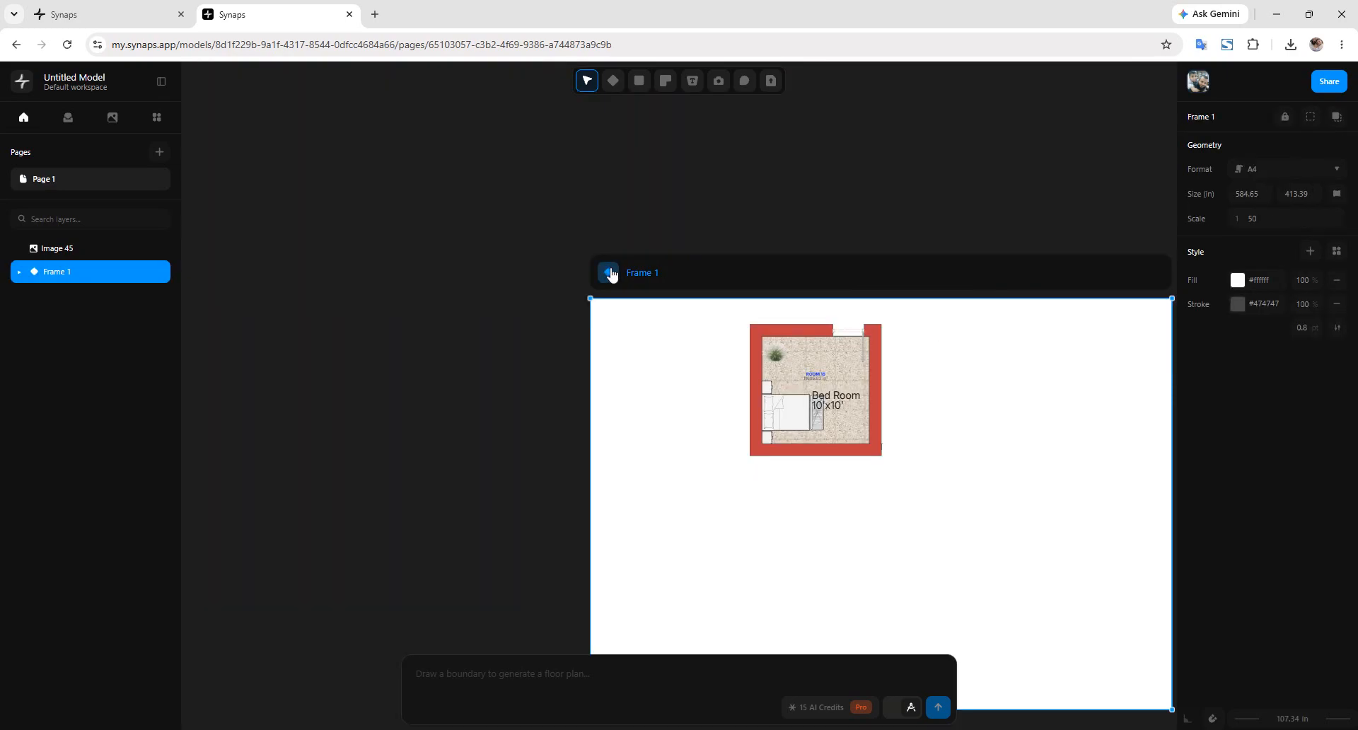
left_click(1336, 169)
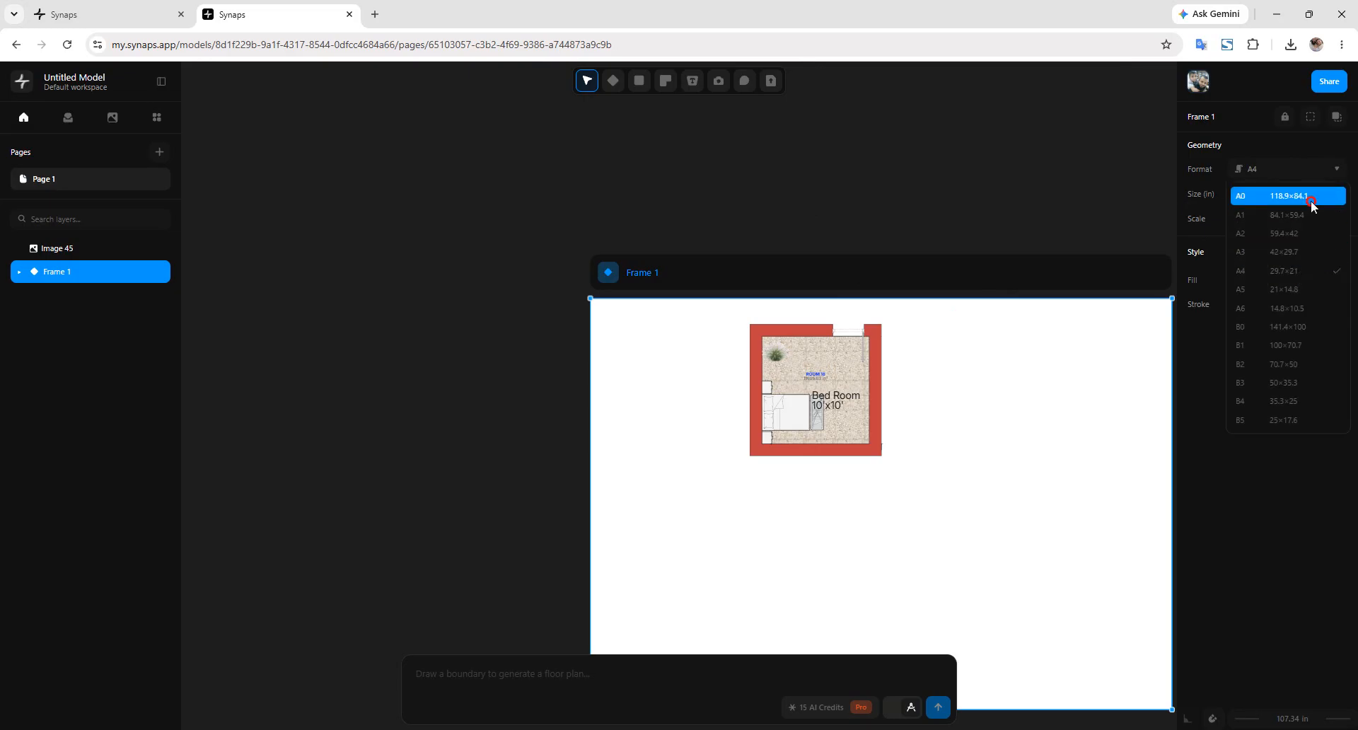
left_click(1311, 199)
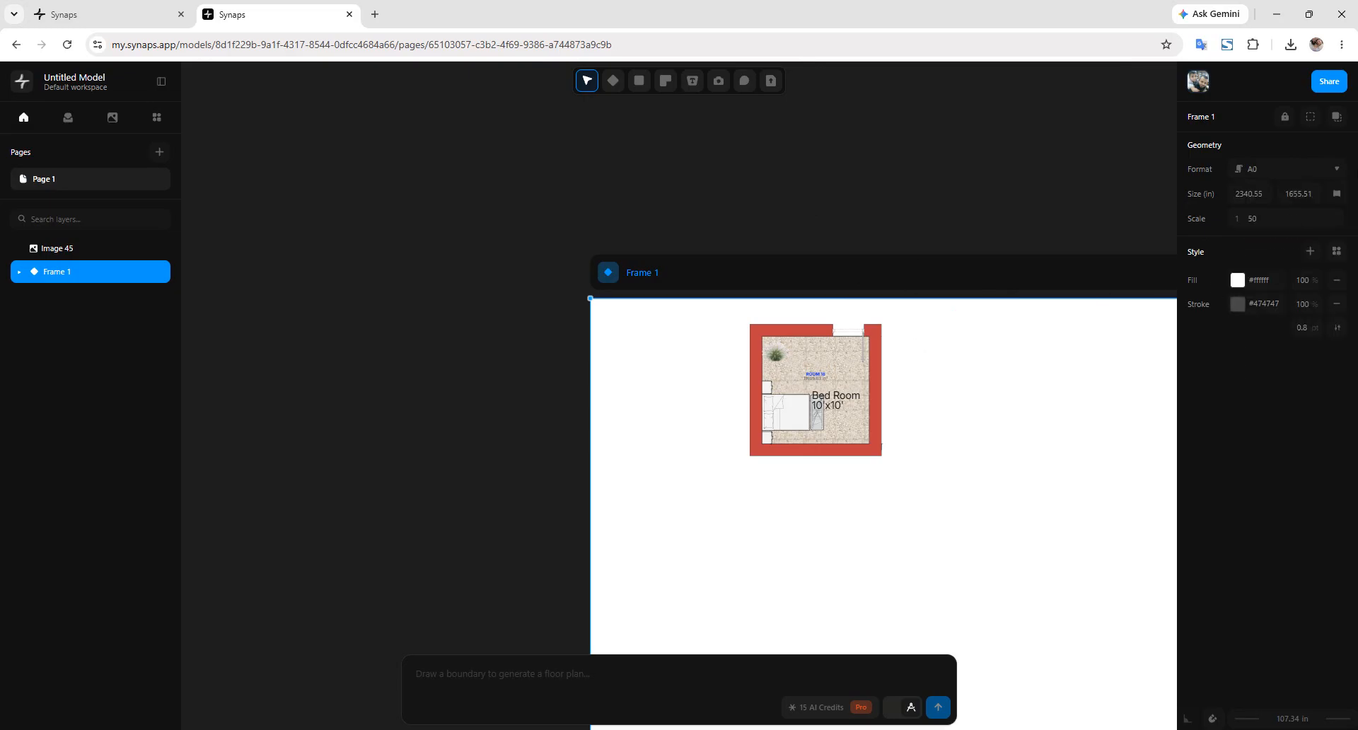
left_click(1308, 170)
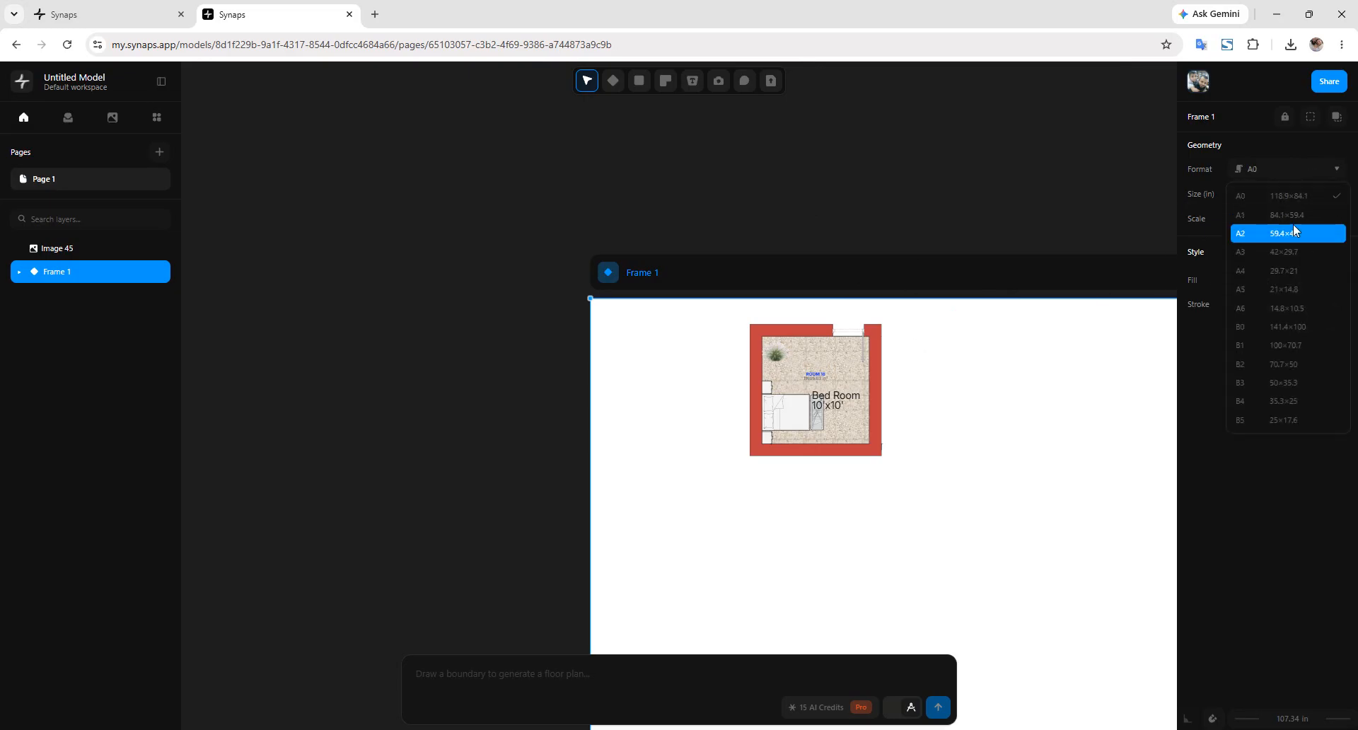
left_click(1294, 221)
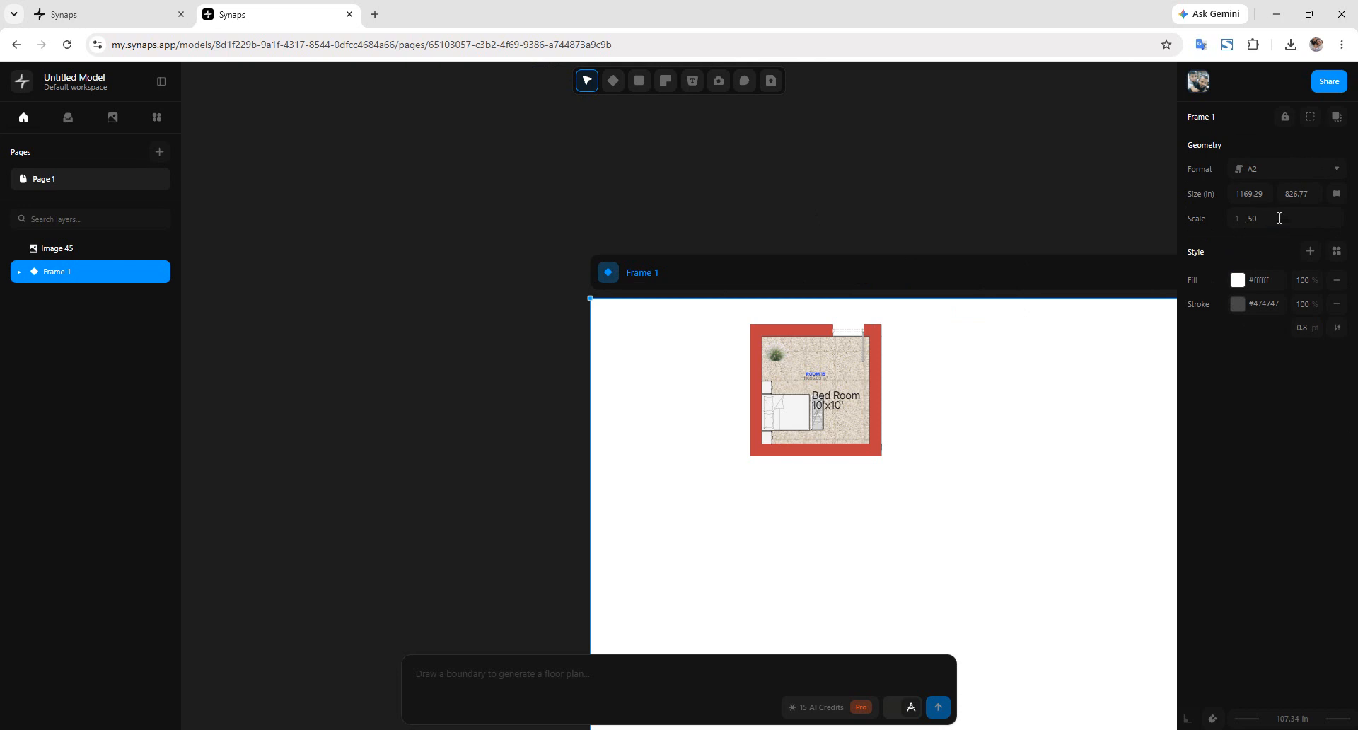
Step: Move Frame 1 with its bedroom plan up and to the left, and delete the grass image left behind
left_click(1264, 196)
left_click(1019, 459)
left_click_drag(927, 504, 494, 316)
left_click(771, 358)
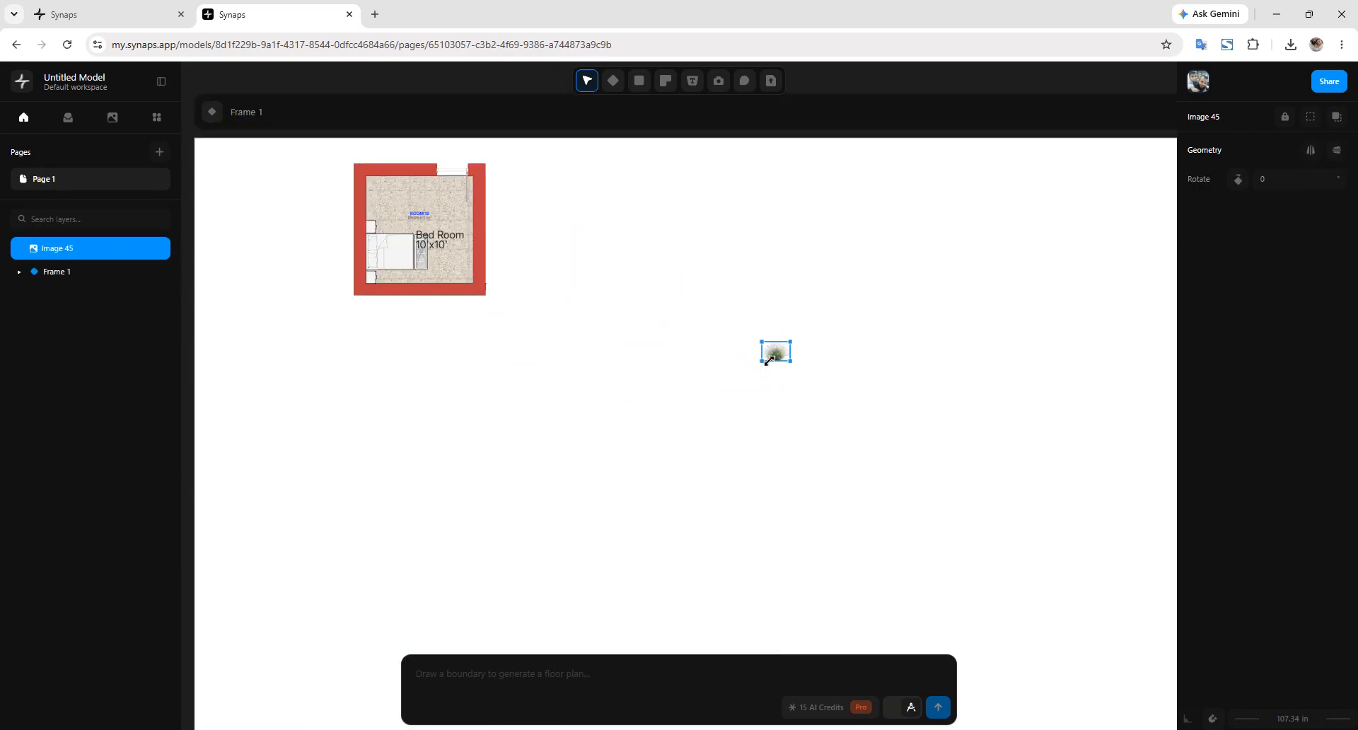
key("Delete")
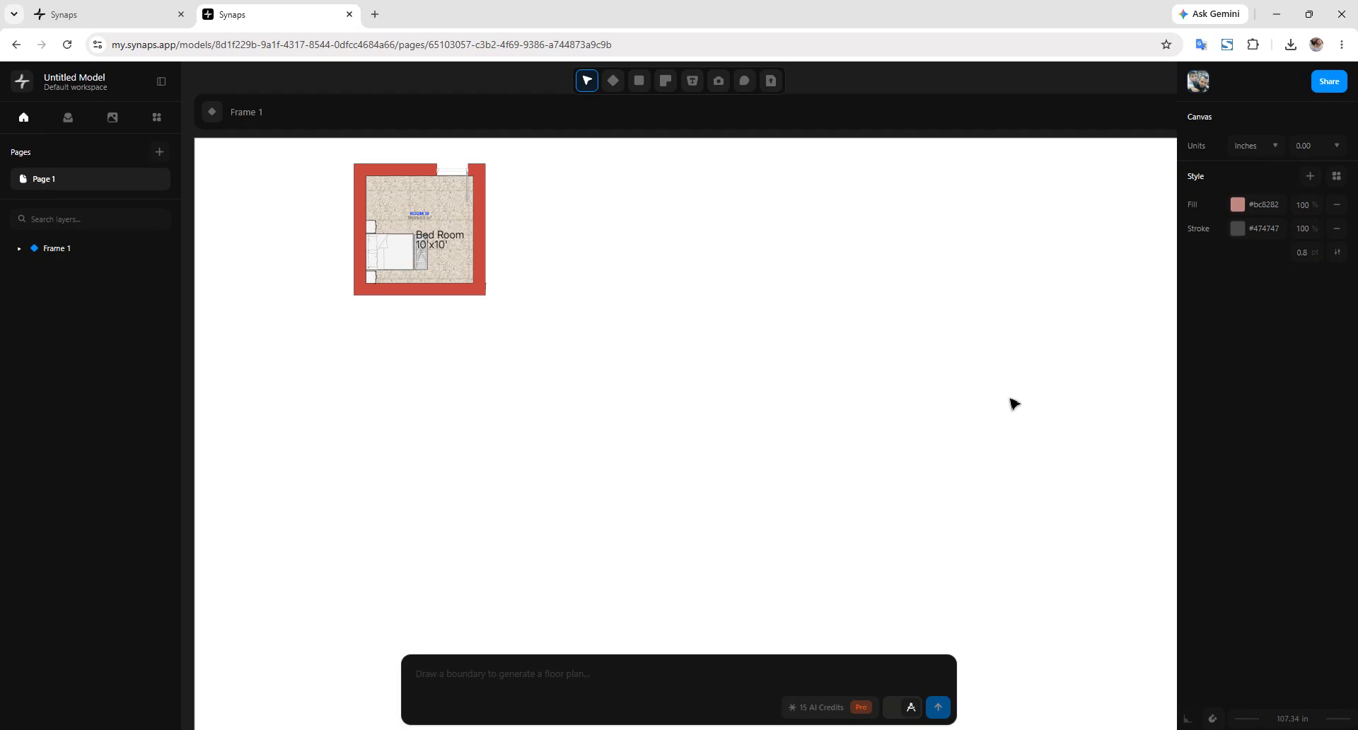
Step: Examine the bedroom plan up close, checking the properties of the door, the terrazzo floor rectangle and the bed block
middle_click_drag(815, 366, 673, 401)
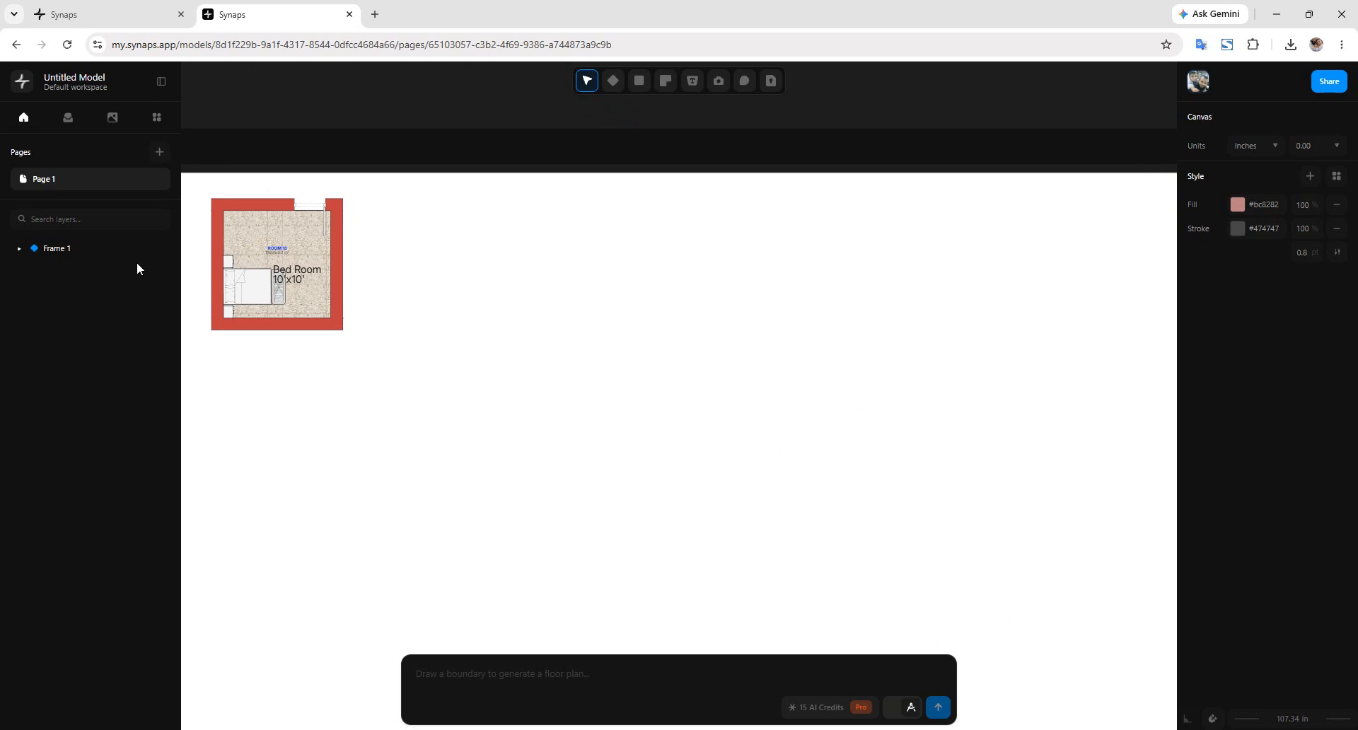
scroll(235, 251, "up", 1)
scroll(293, 337, "up", 1, "ctrl")
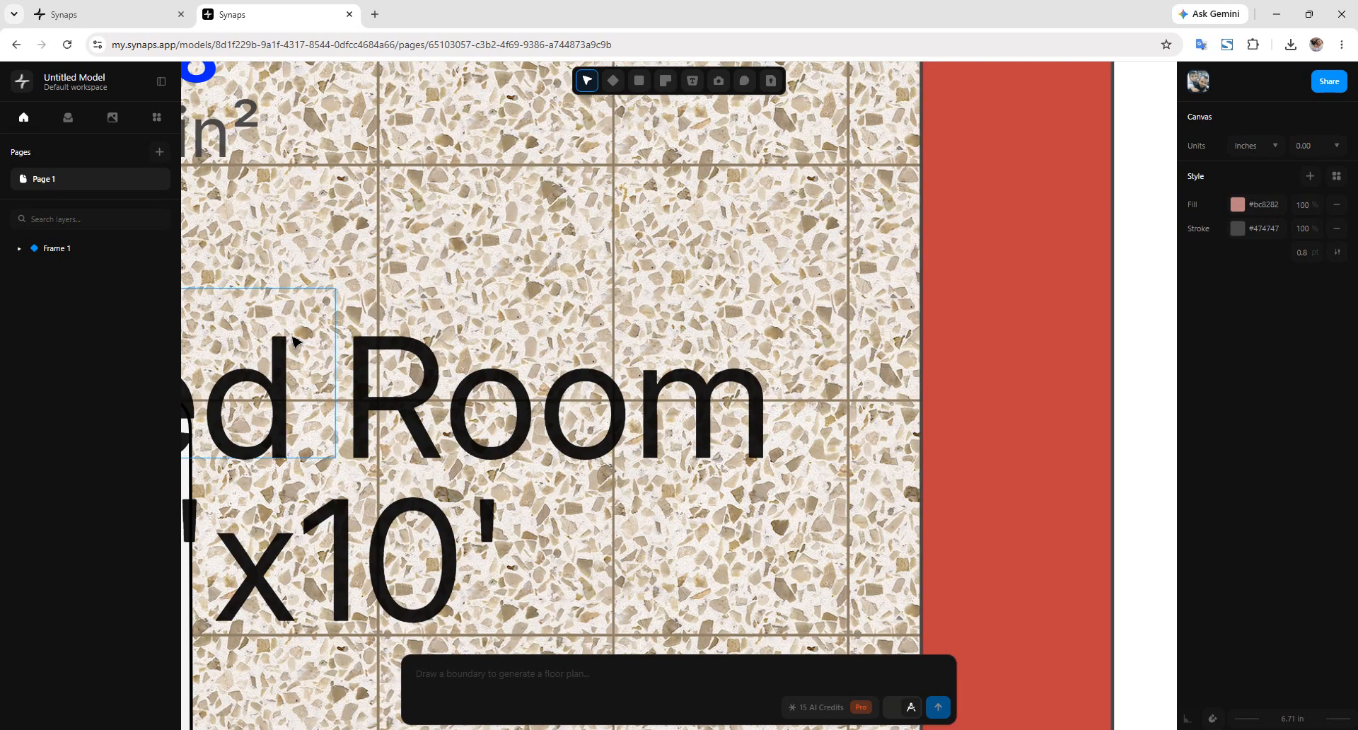
scroll(622, 326, "down", 1, "ctrl")
scroll(621, 326, "up", 2, "ctrl")
scroll(634, 290, "down", 1, "ctrl")
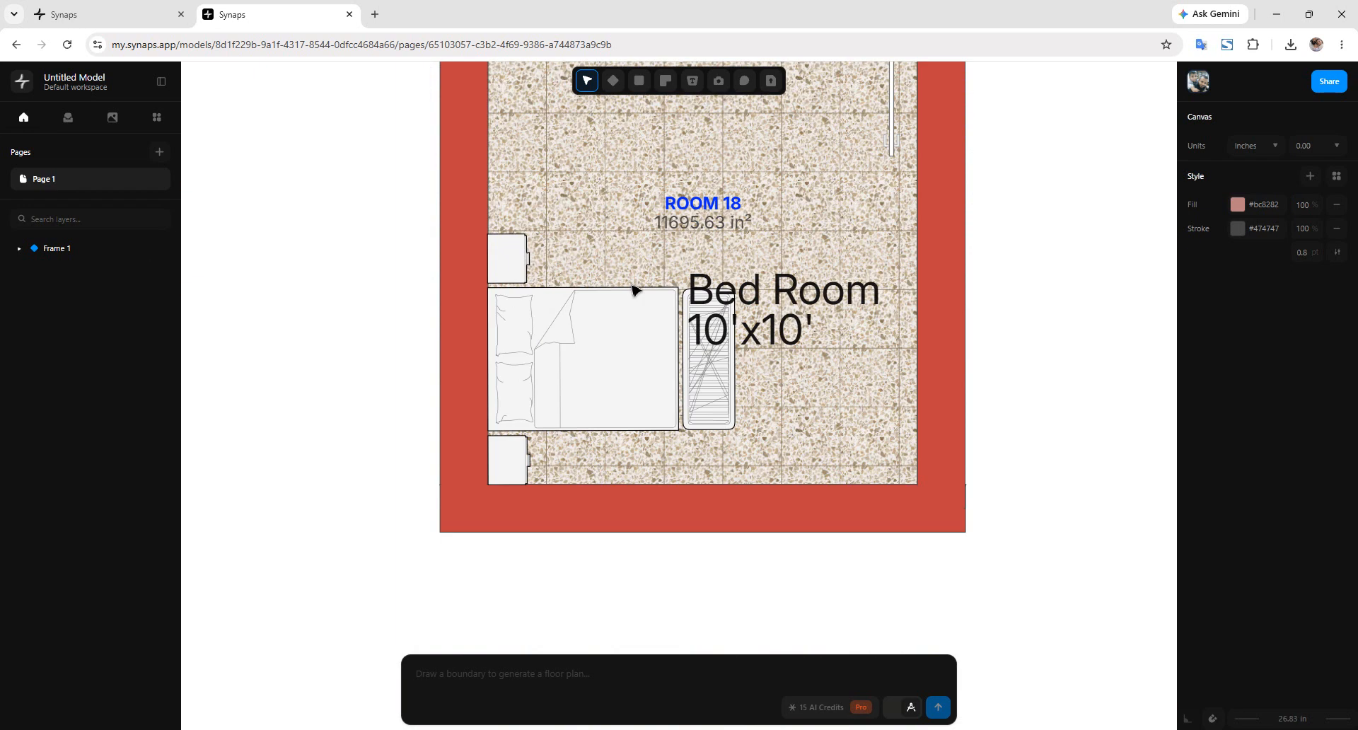
left_click(893, 149)
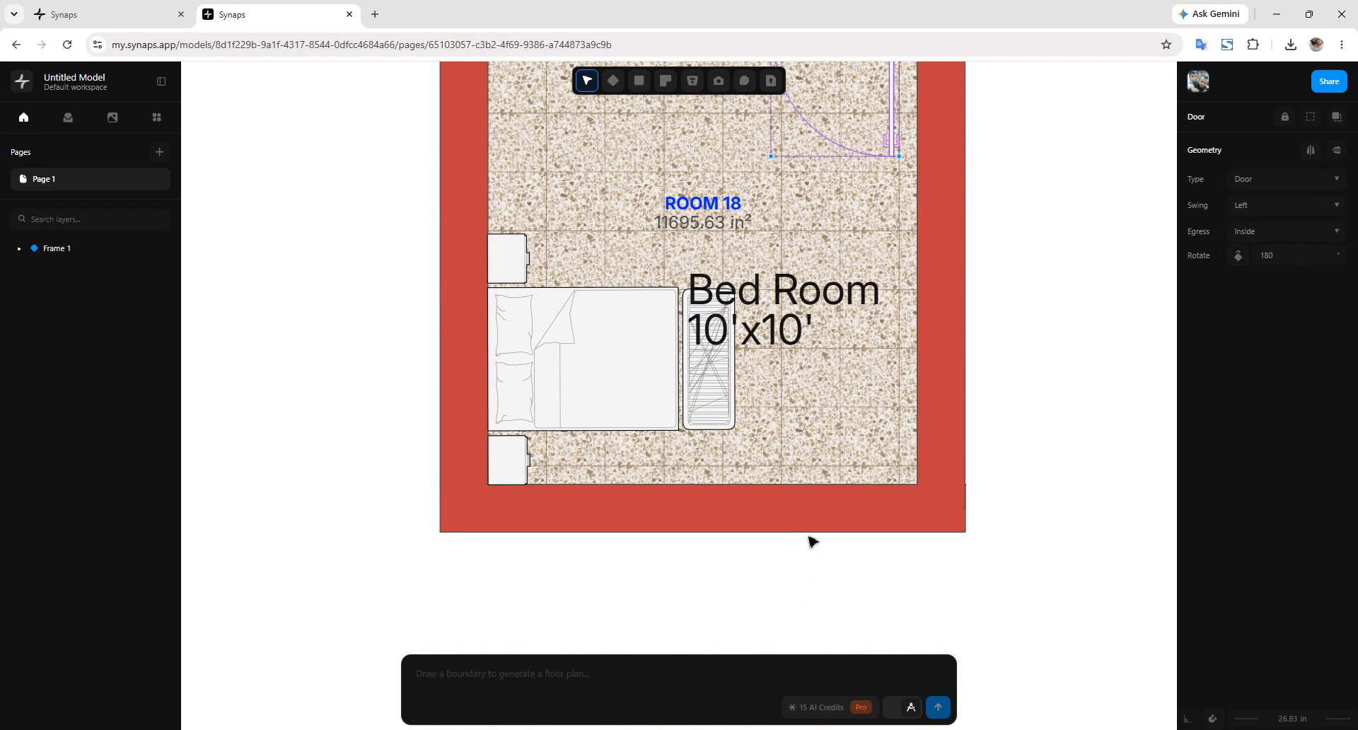
left_click(825, 476)
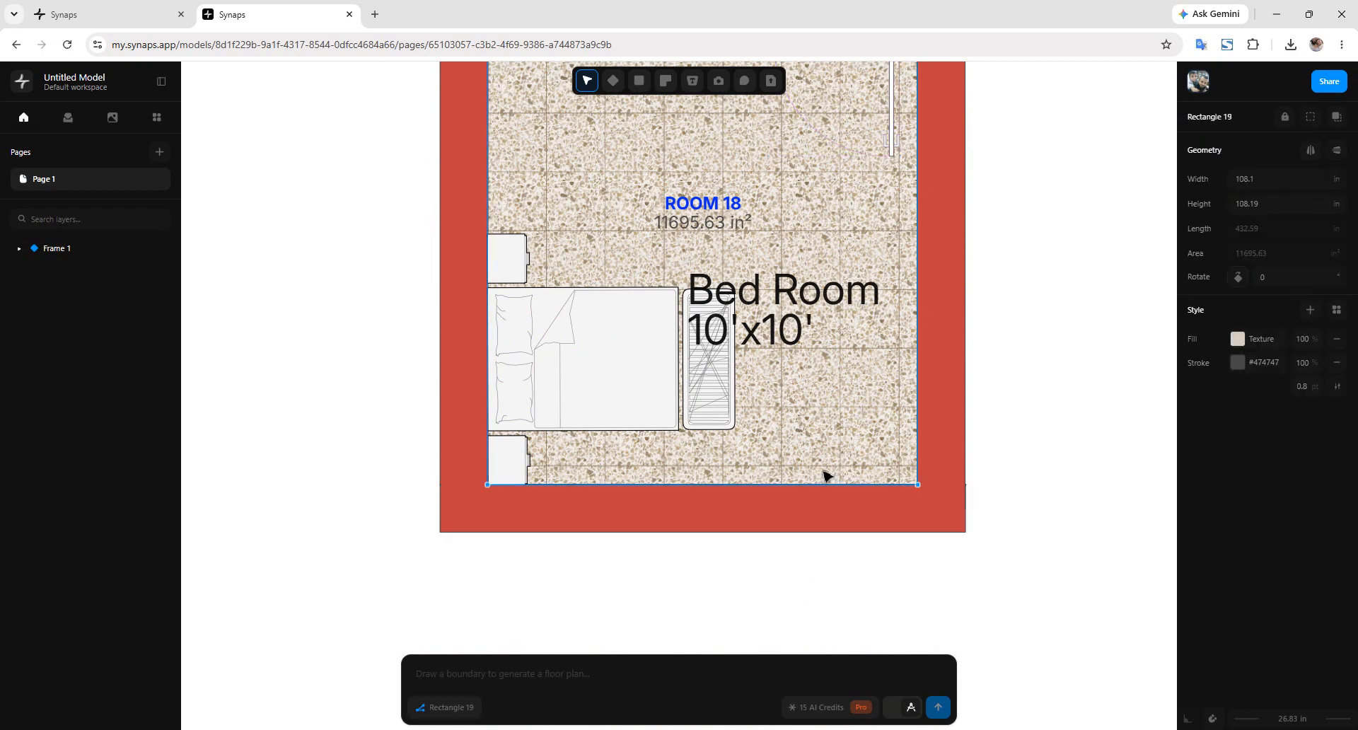
left_click(604, 390)
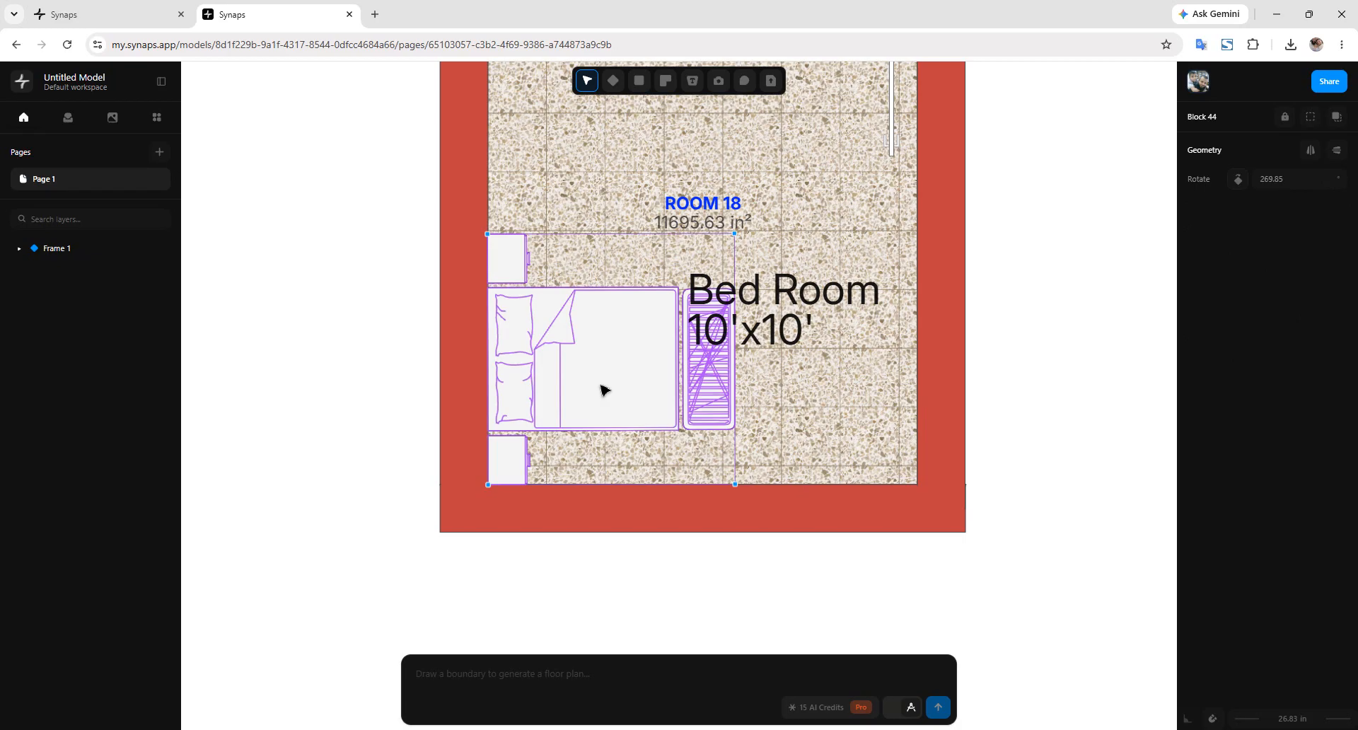
left_click(798, 337)
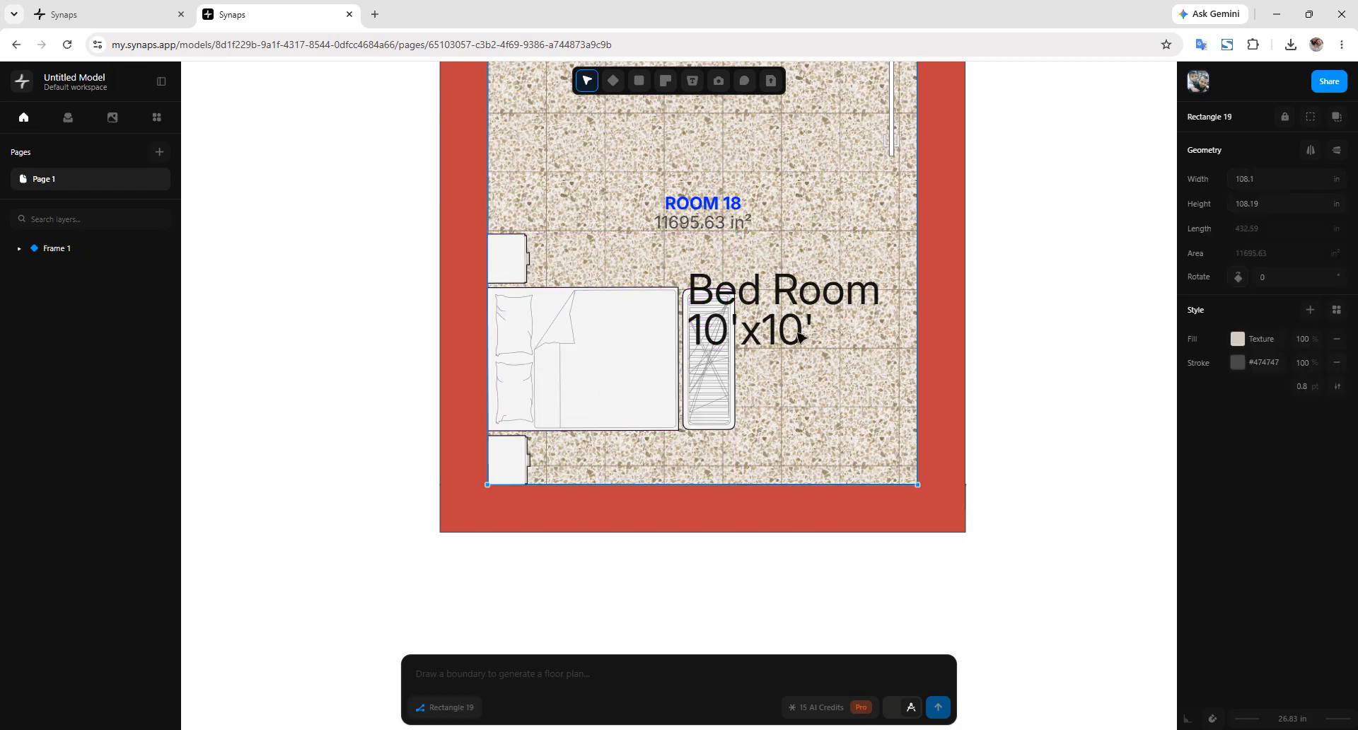
left_click(1022, 307)
left_click(791, 331)
left_click(1037, 346)
middle_click_drag(995, 358, 933, 427)
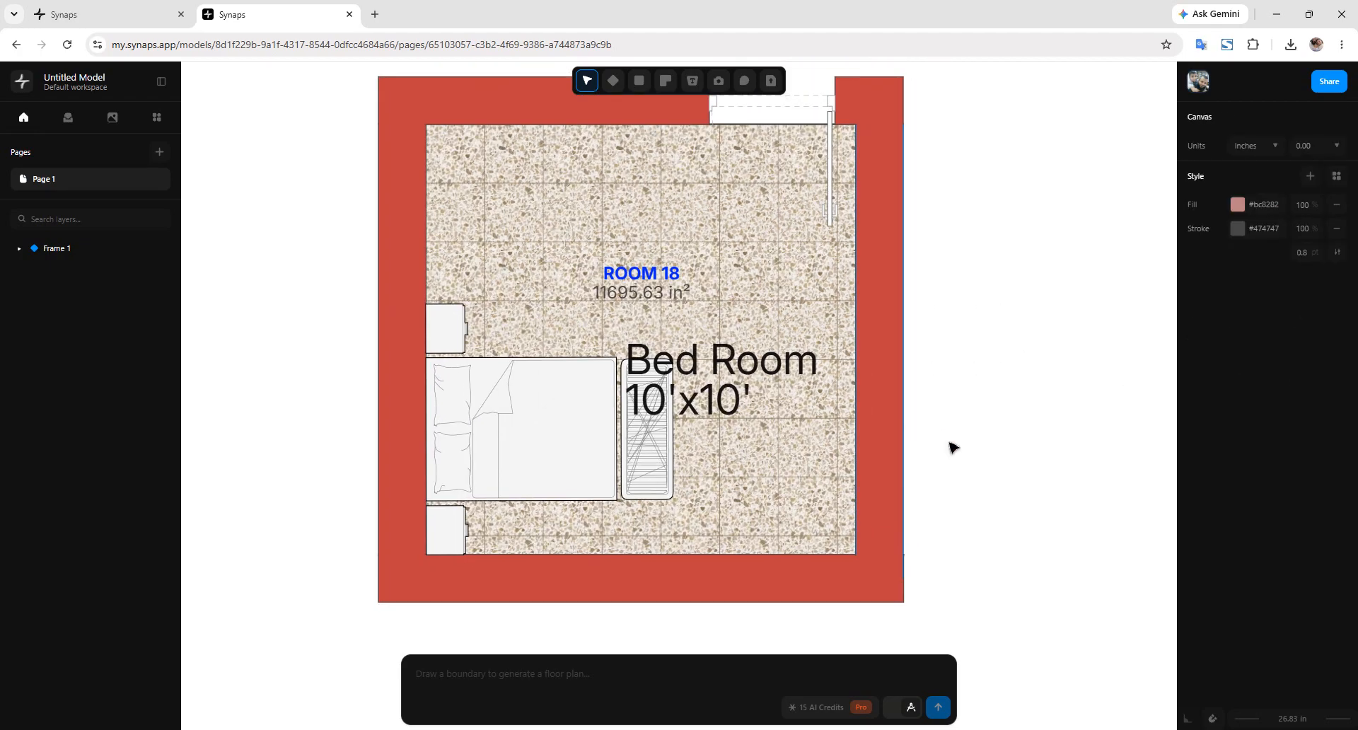
left_click(830, 117)
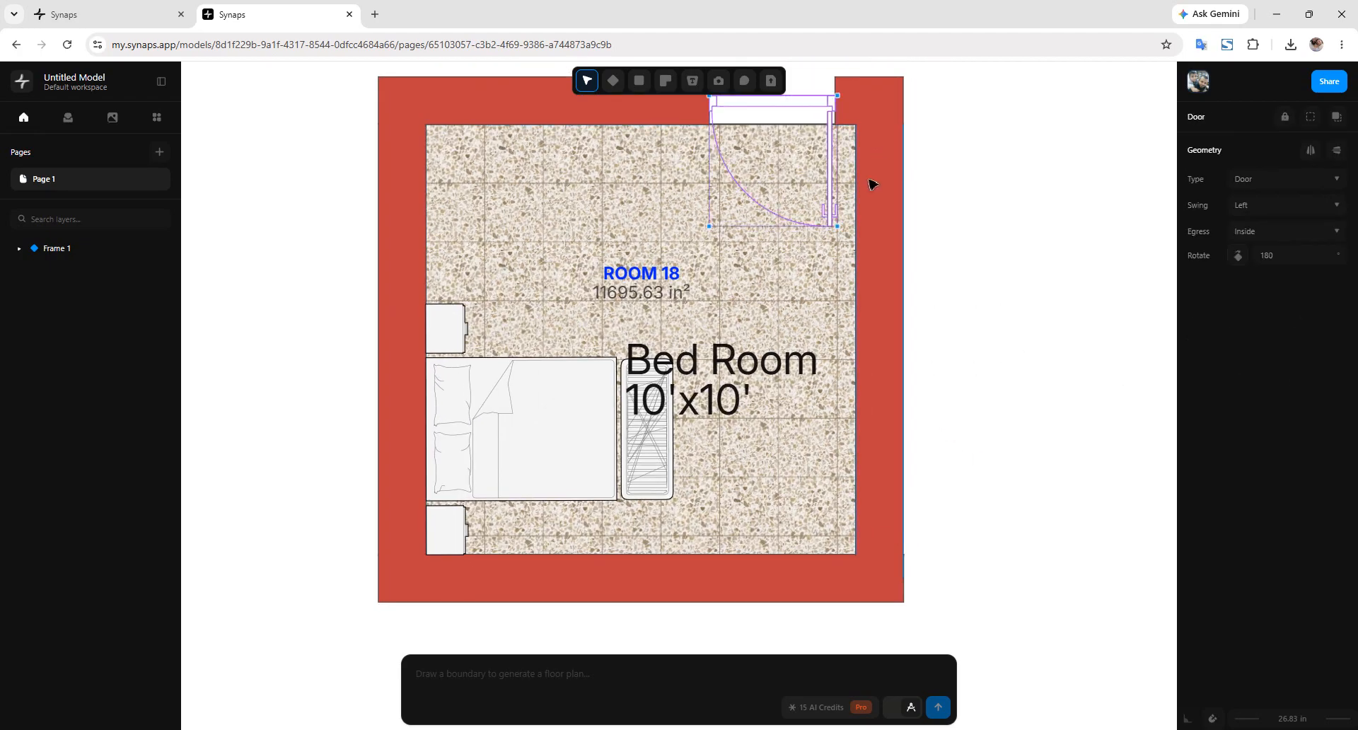
Step: Switch the right wall's fill from a solid colour to a texture, trying the hatch fill as well
middle_click_drag(874, 182, 846, 221)
scroll(846, 224, "down", 2)
left_click(848, 231)
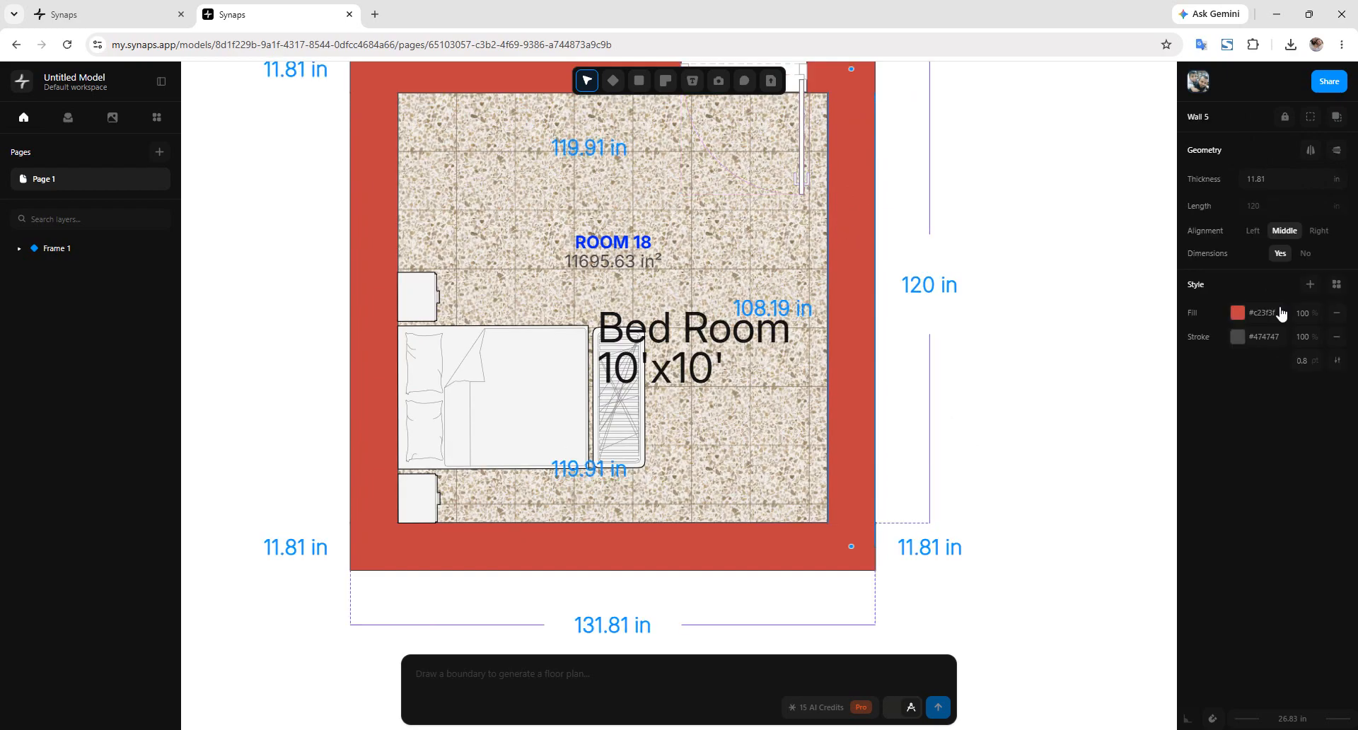
left_click(1238, 314)
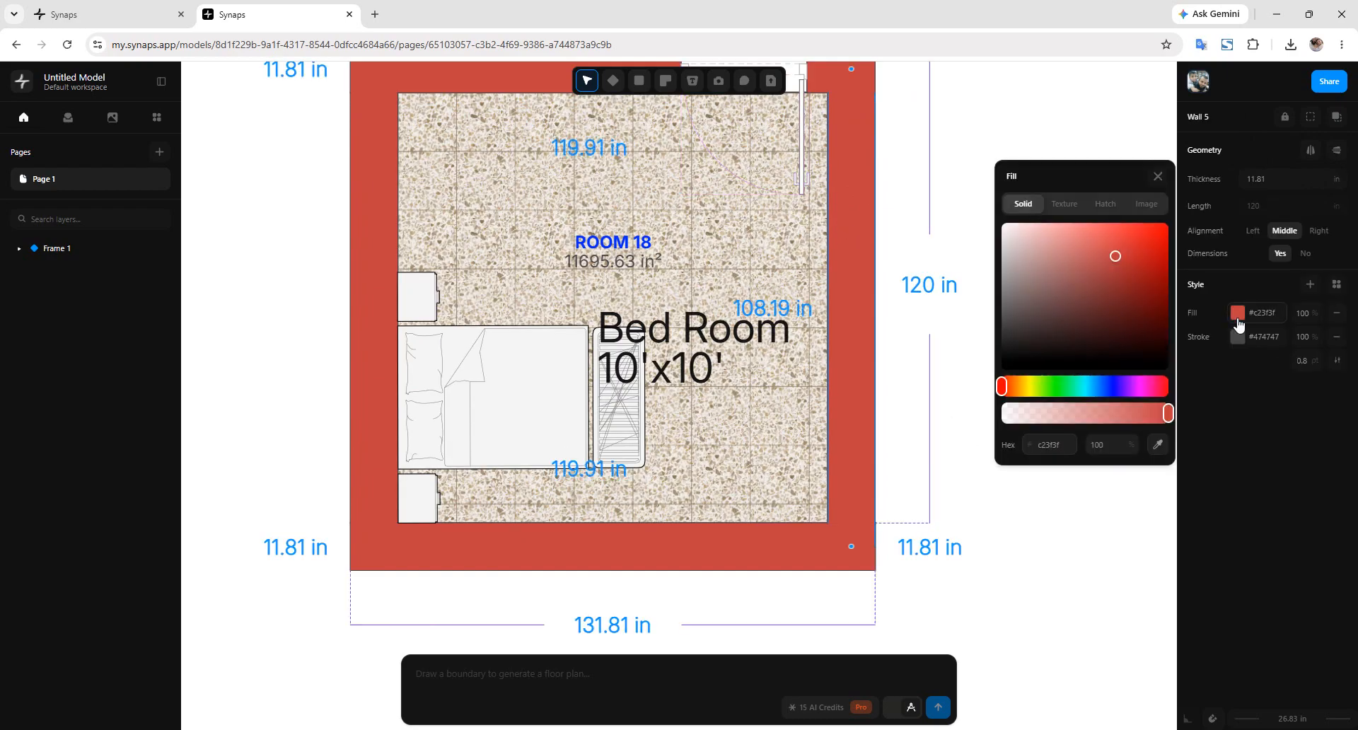
left_click(1066, 204)
left_click(1104, 188)
left_click(1075, 187)
left_click(1106, 188)
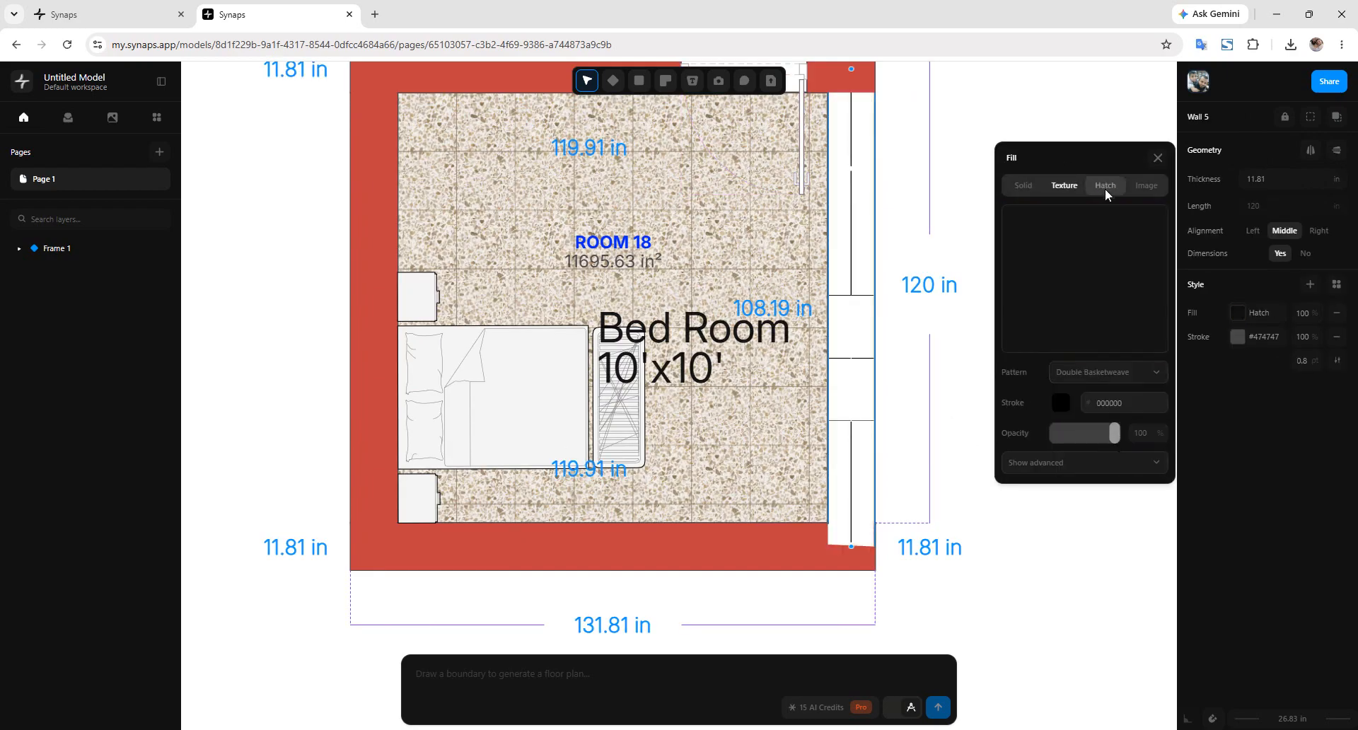
left_click(1065, 186)
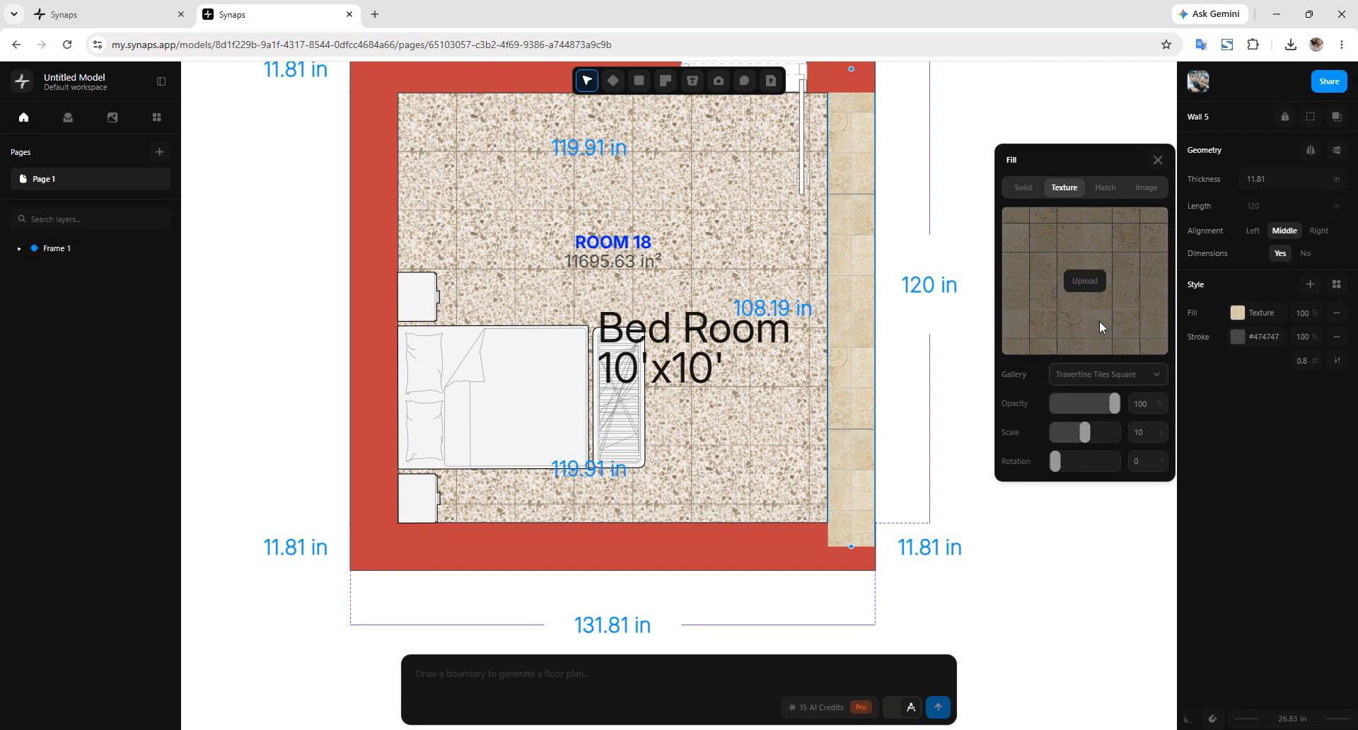
Step: Set the right wall's fill texture to Terracotta Outdoor from the gallery
left_click(1111, 375)
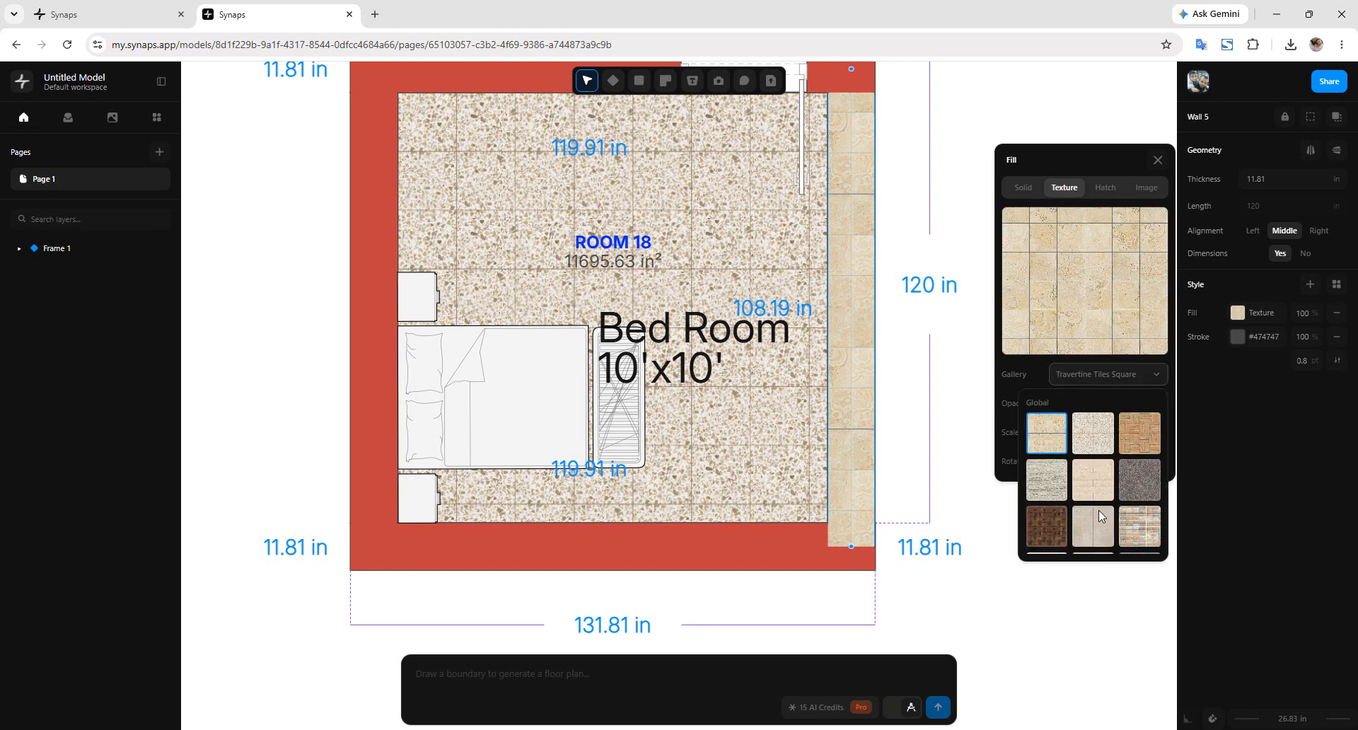
scroll(1104, 515, "down", 2)
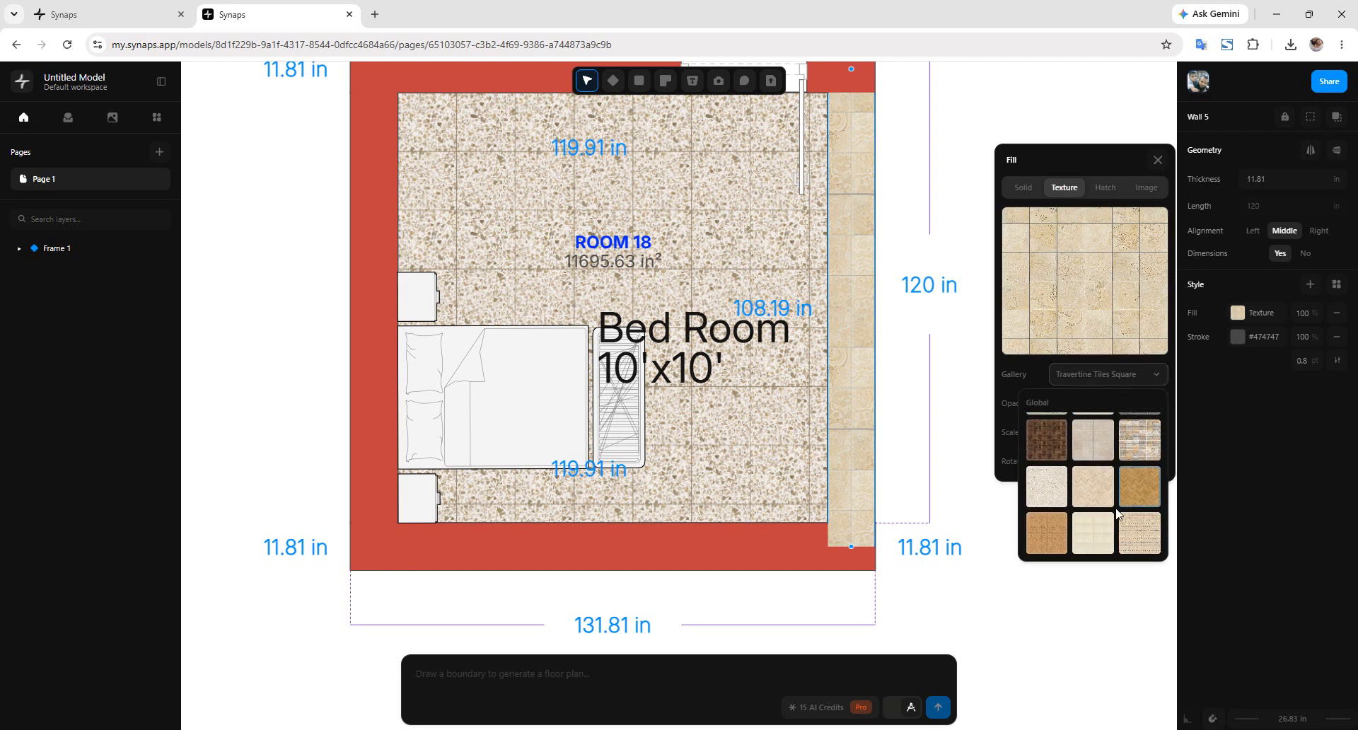
scroll(1132, 481, "up", 3)
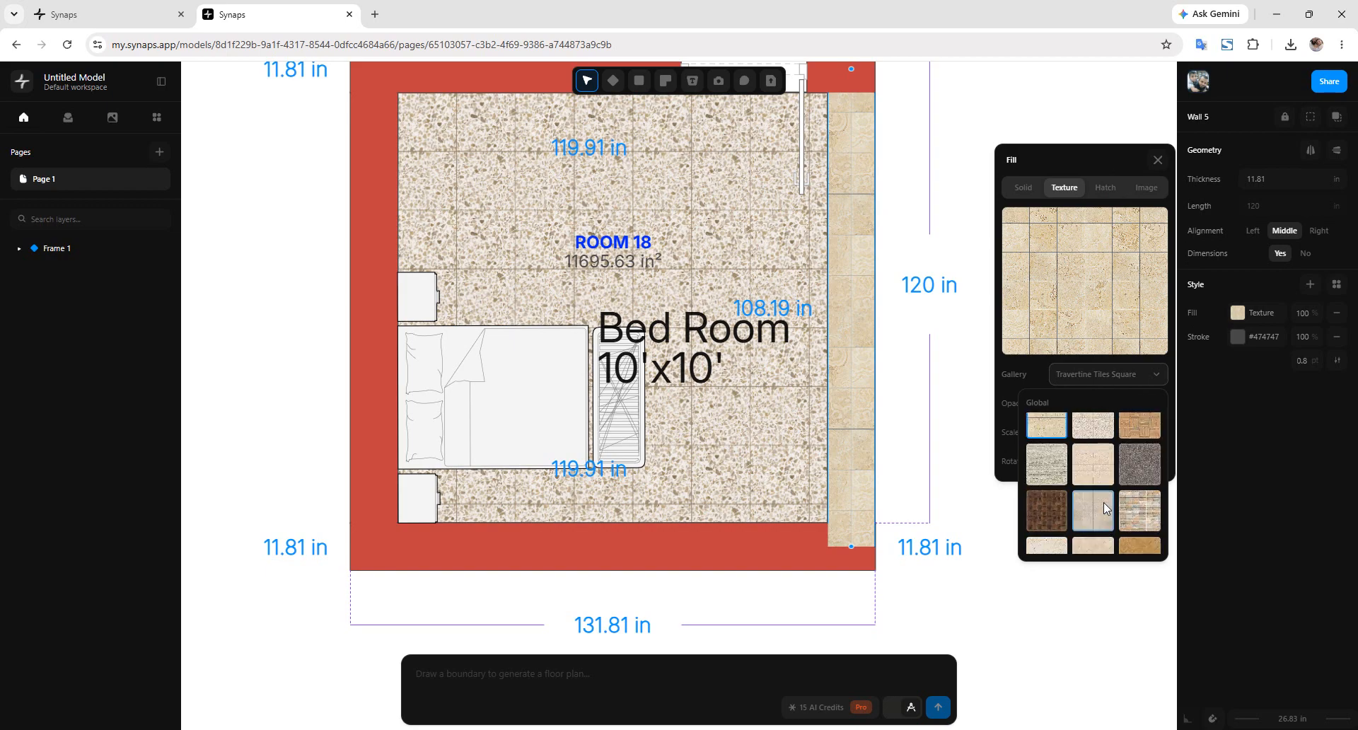
left_click(1152, 439)
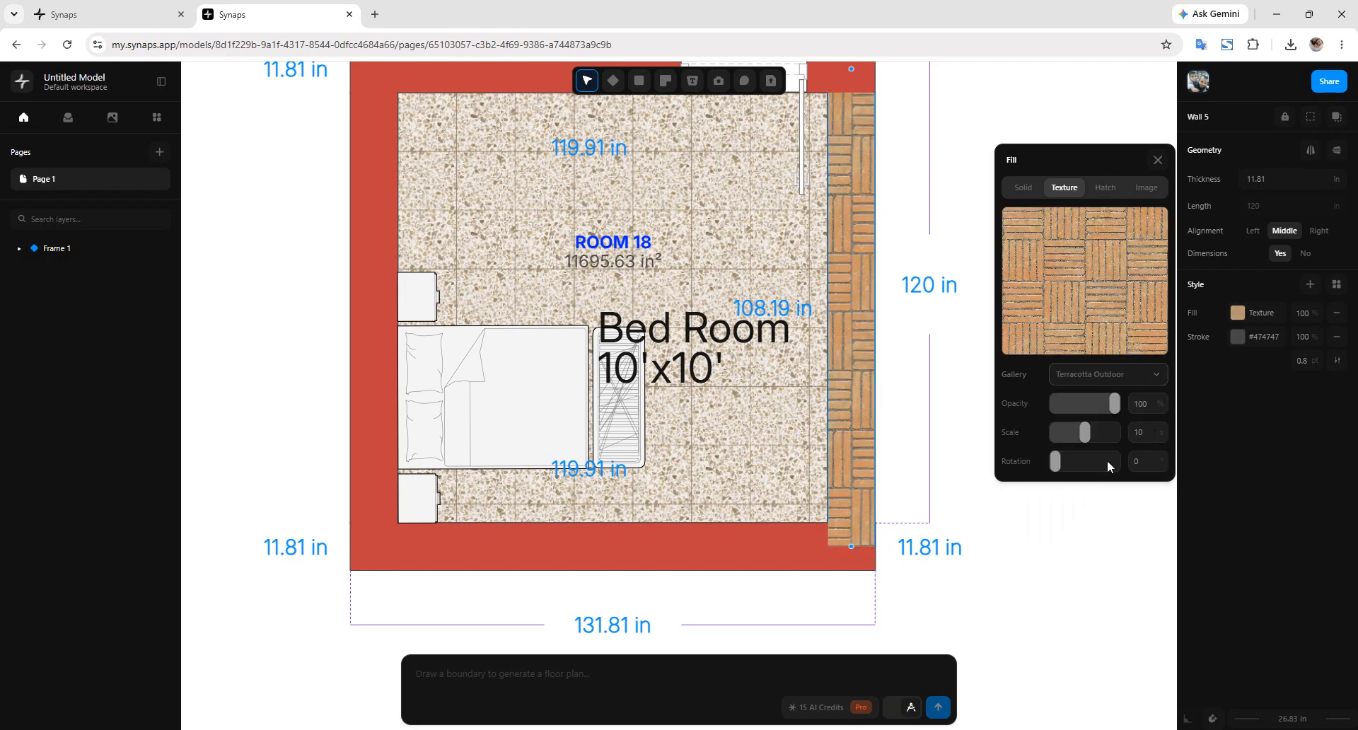
Step: Sample a colour from the right wall for the bottom wall's fill, and replace it with the Terracotta Outdoor texture
left_click(780, 551)
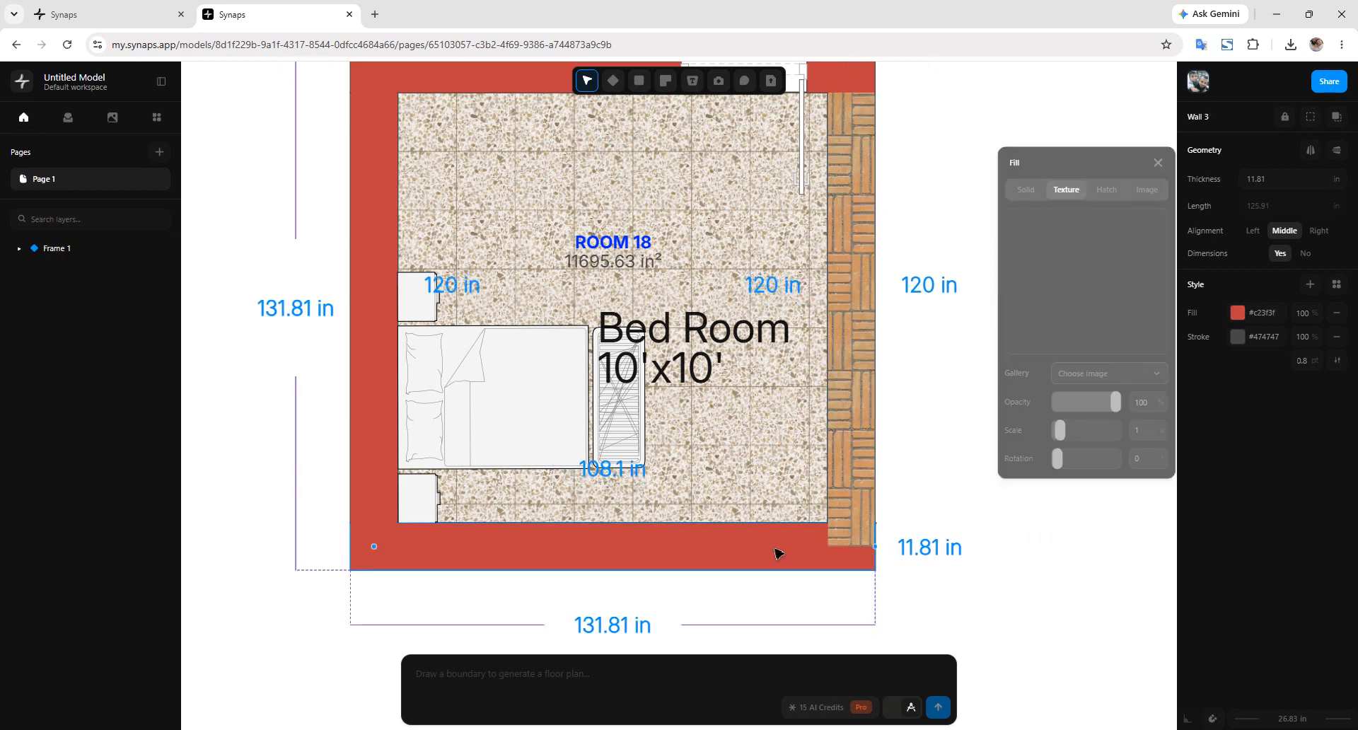
left_click(1237, 314)
left_click(1161, 457)
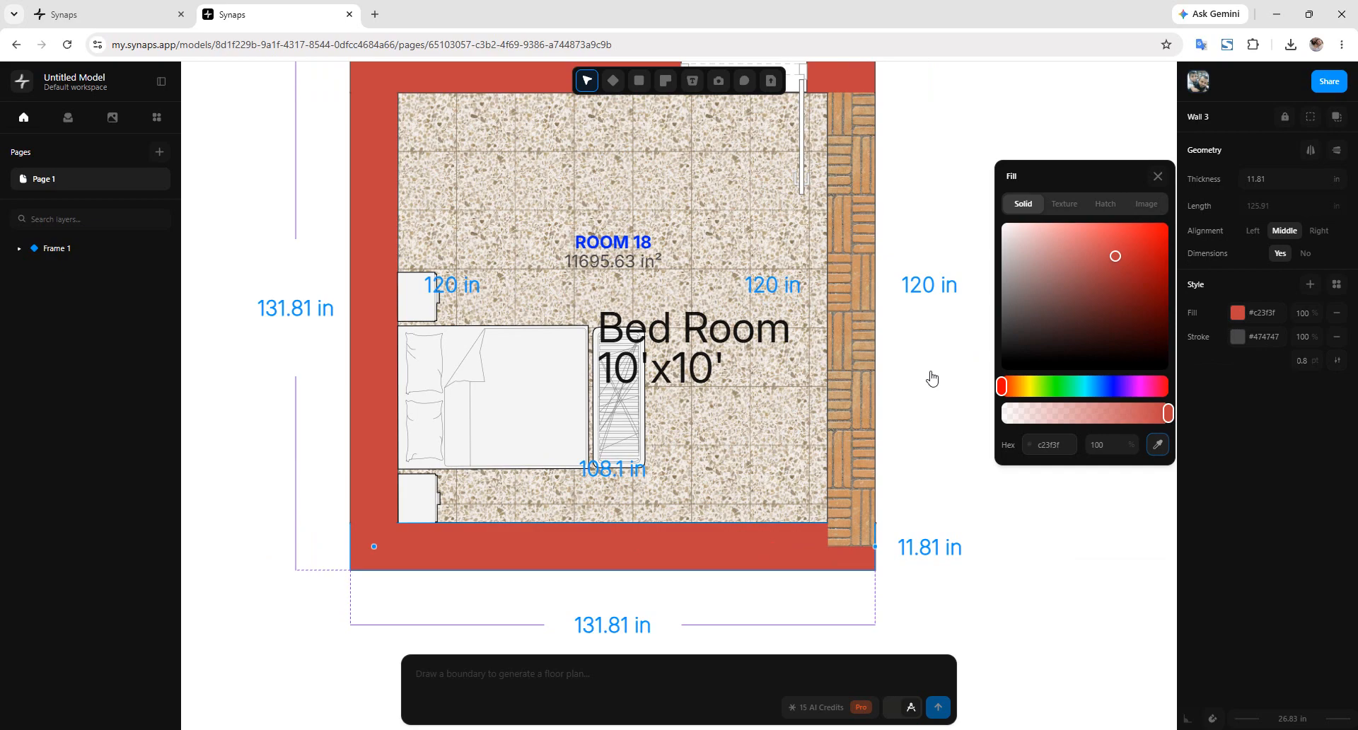
left_click(860, 356)
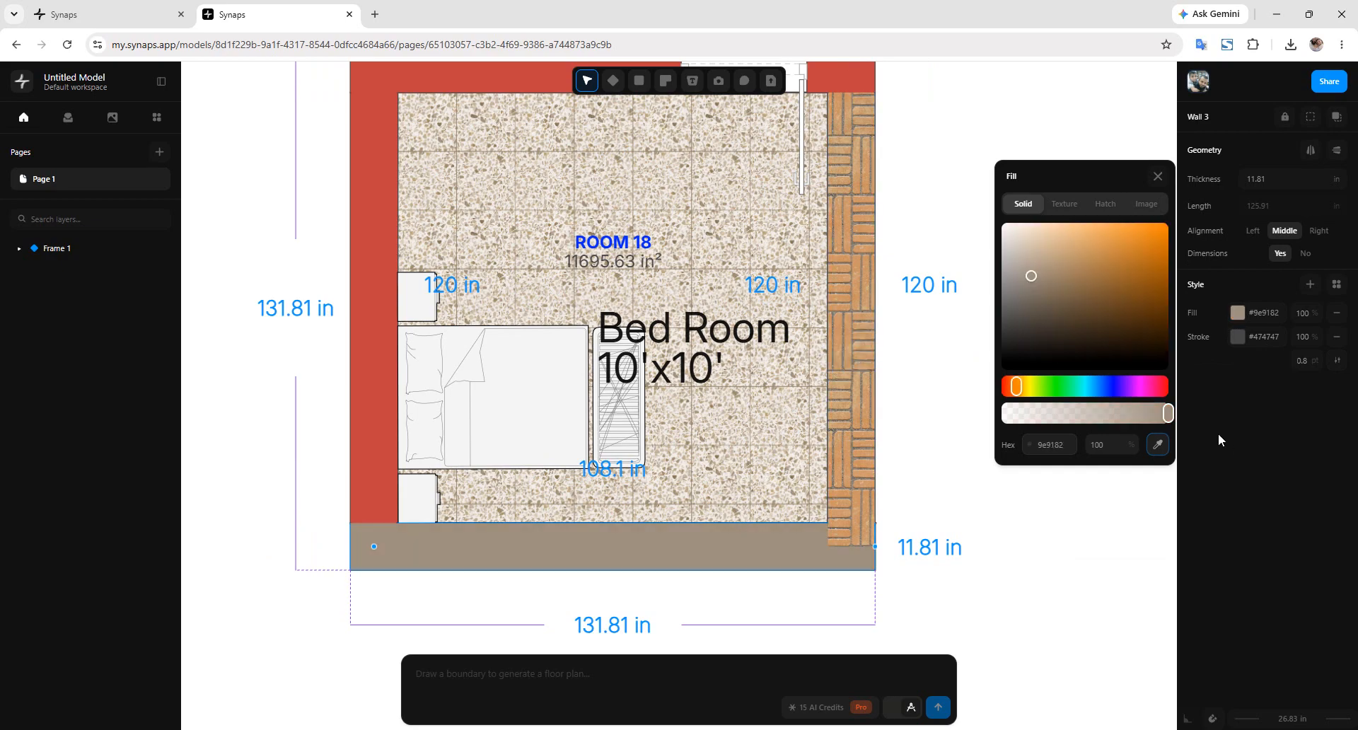
left_click(1065, 204)
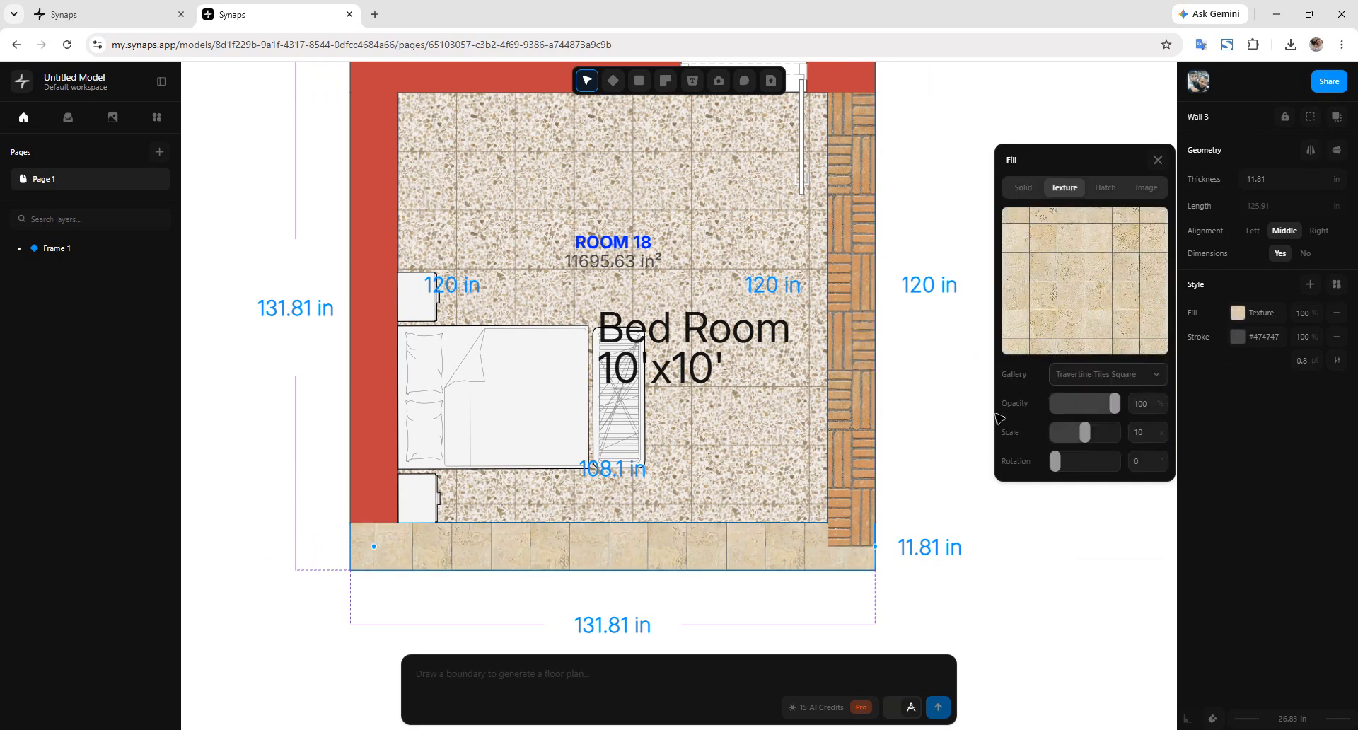
left_click(1103, 374)
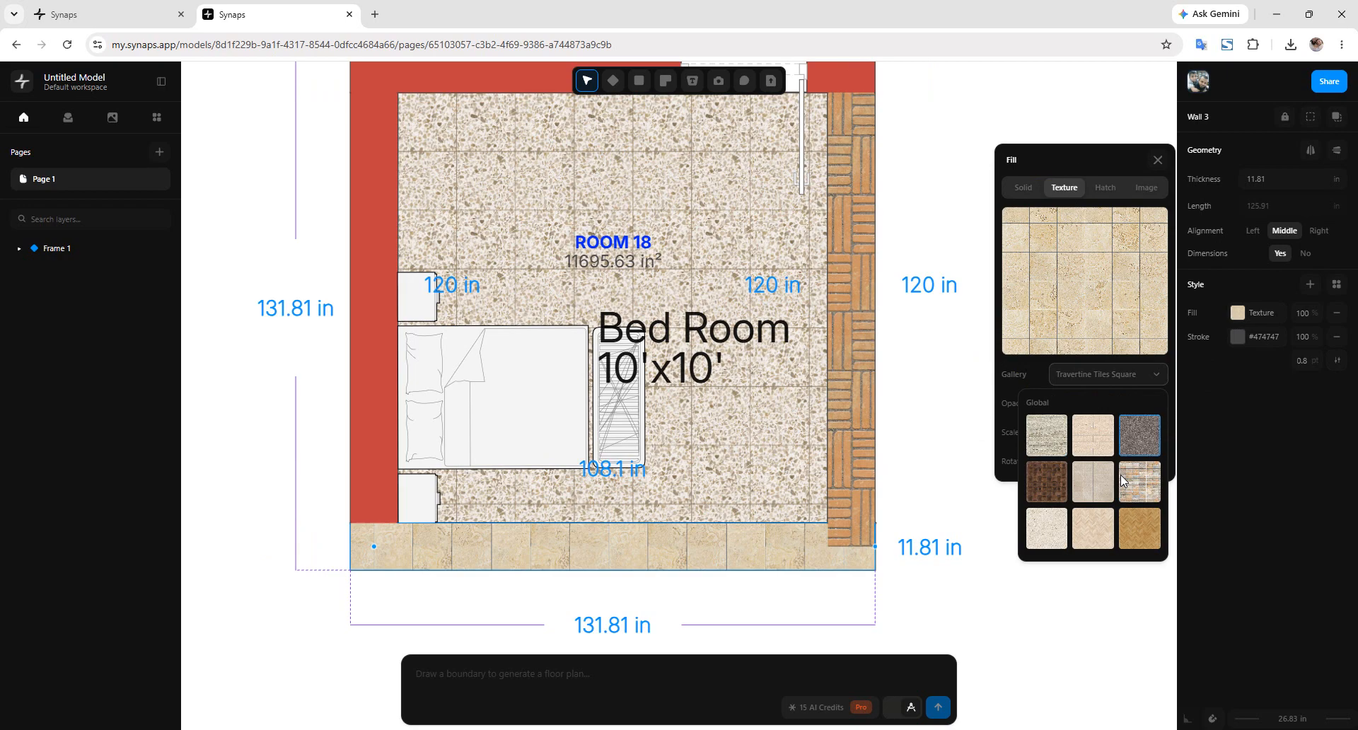
scroll(1085, 490, "up", 2)
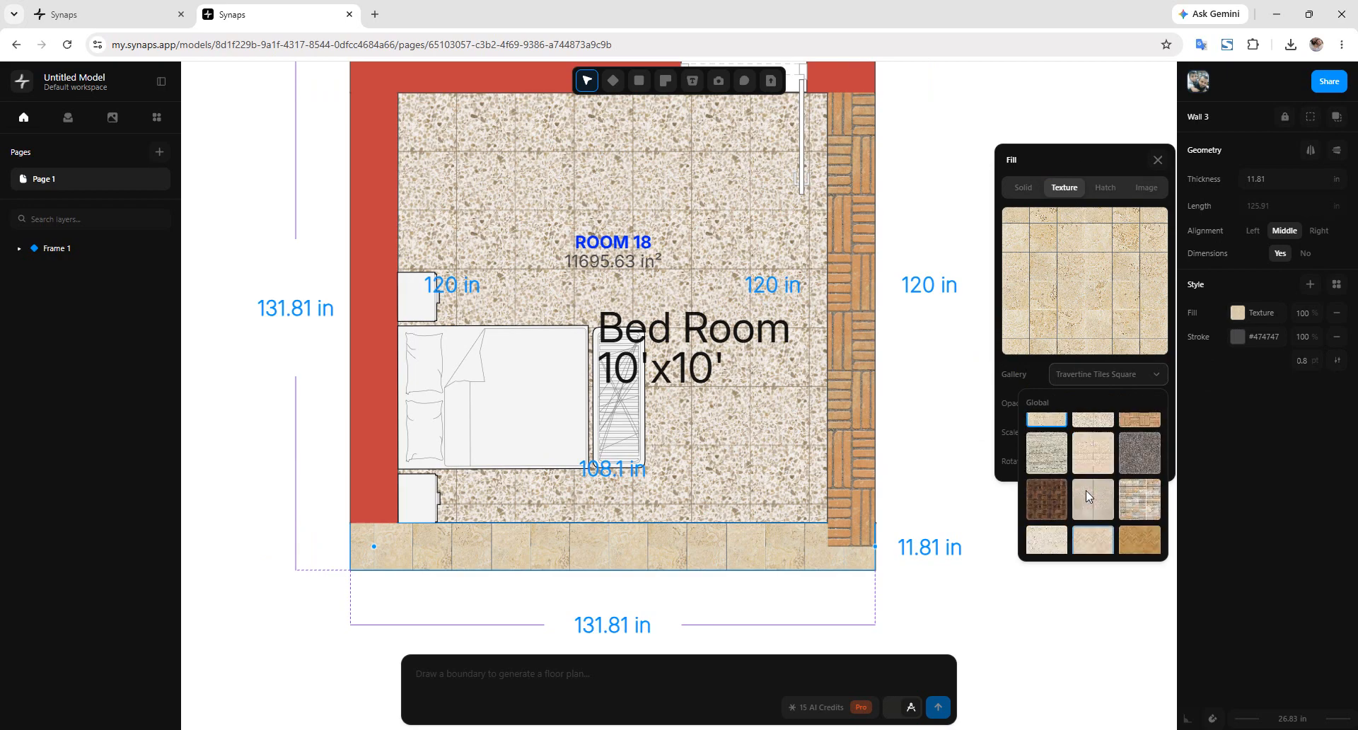
left_click(1140, 422)
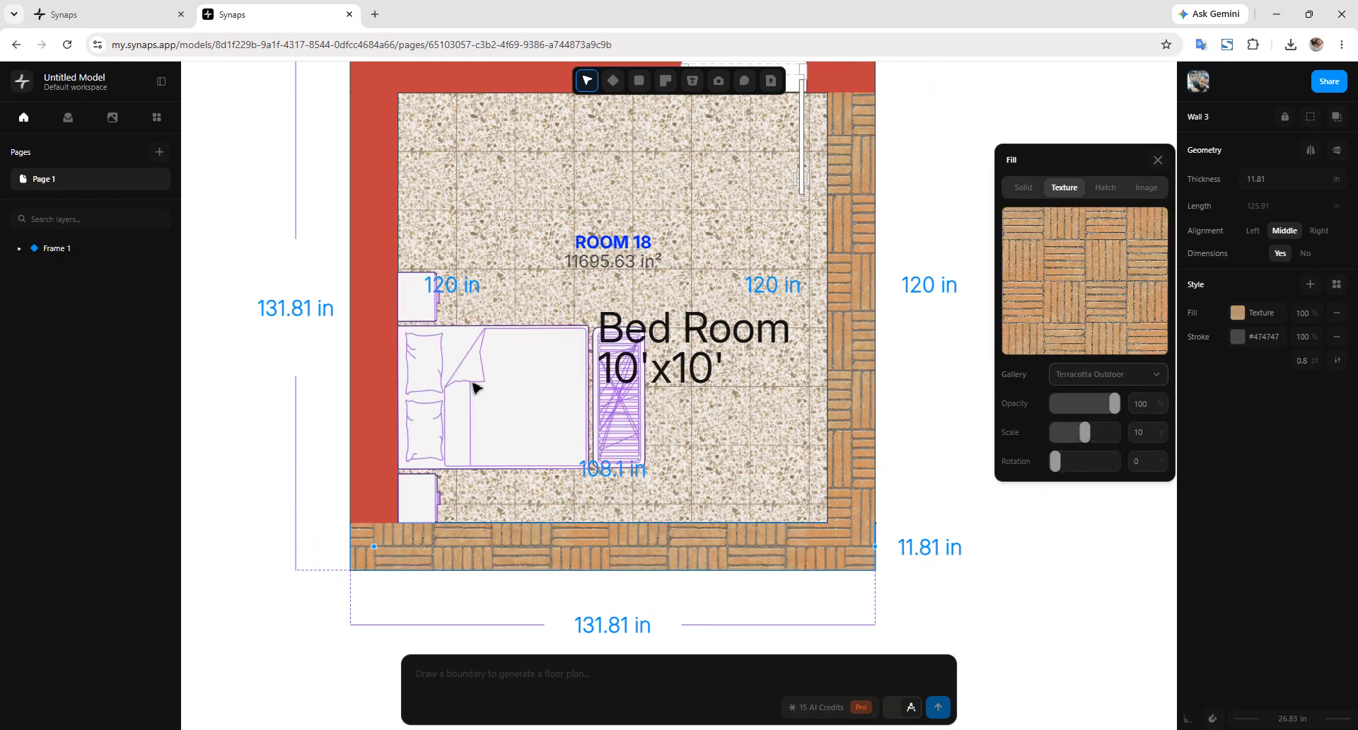
Step: Change the left wall's fill to the Terracotta Outdoor texture
left_click(368, 370)
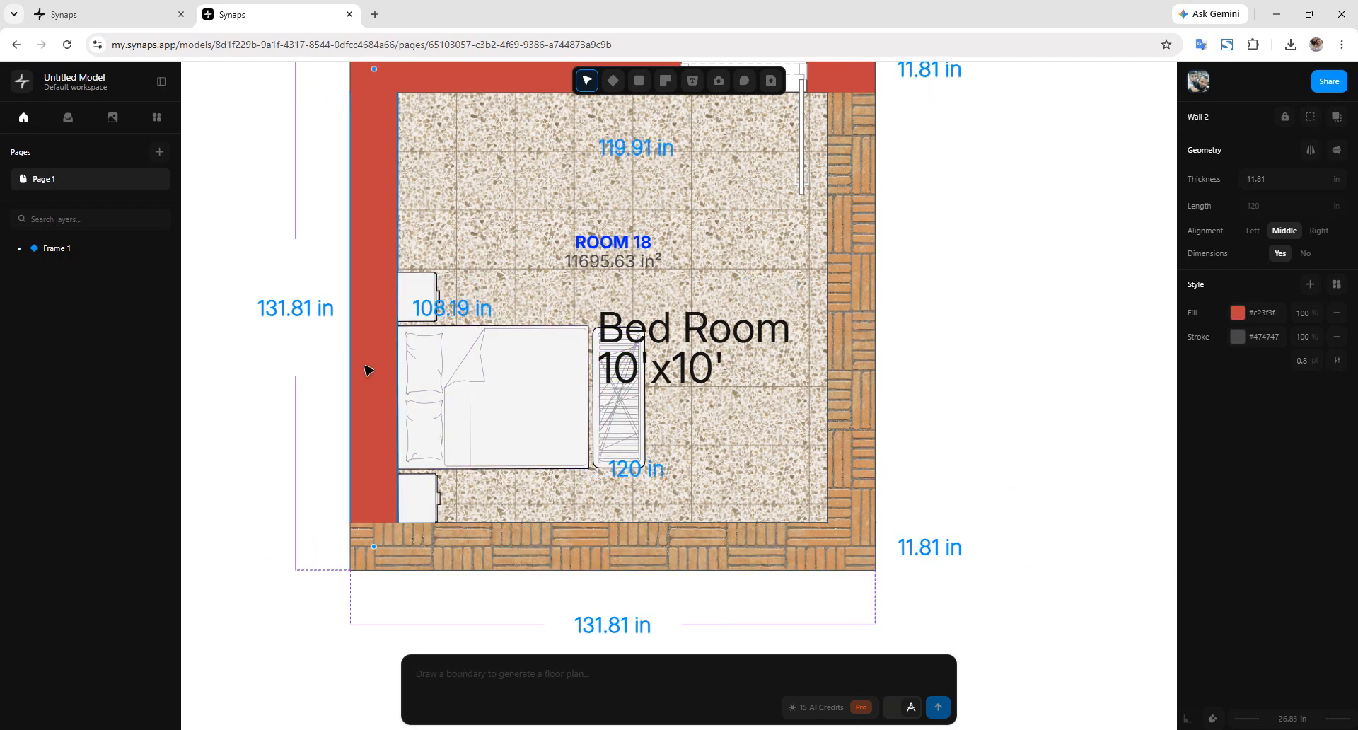
left_click(1238, 312)
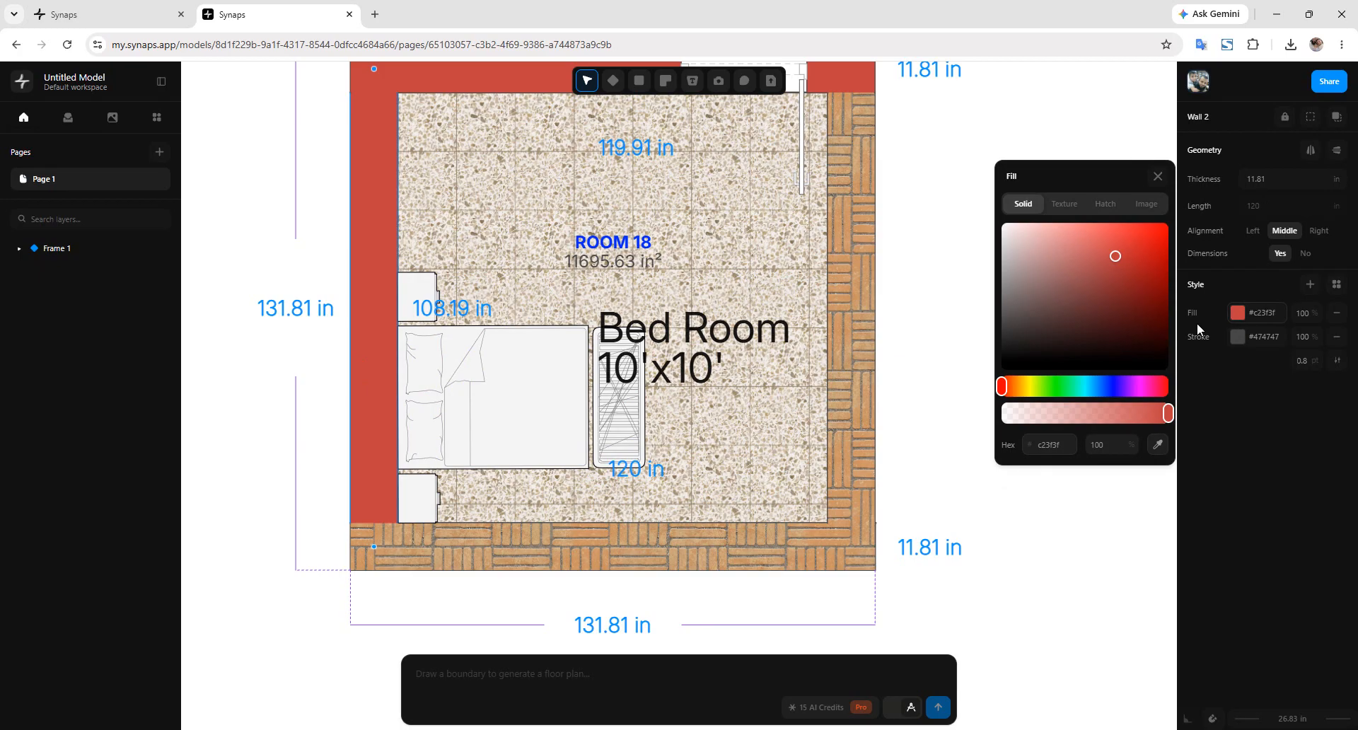
left_click(1078, 204)
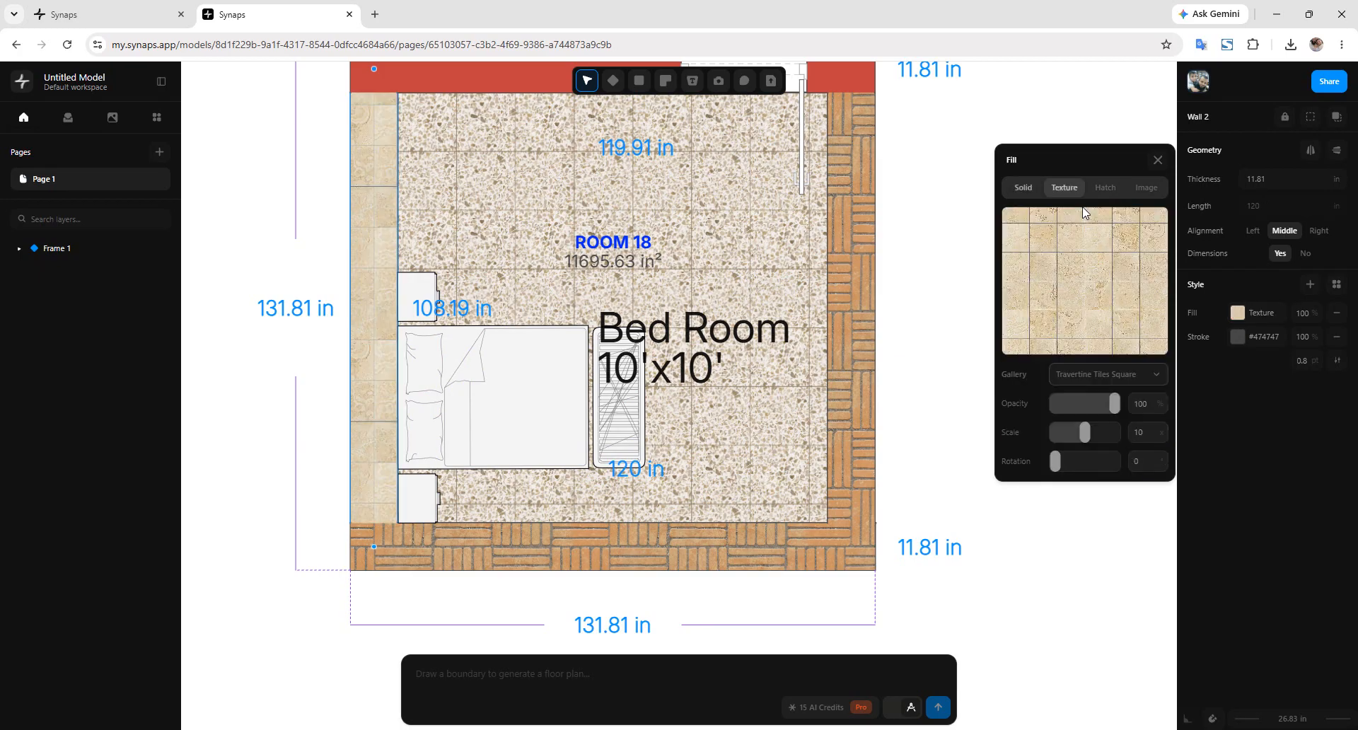
left_click(1132, 375)
left_click(1147, 439)
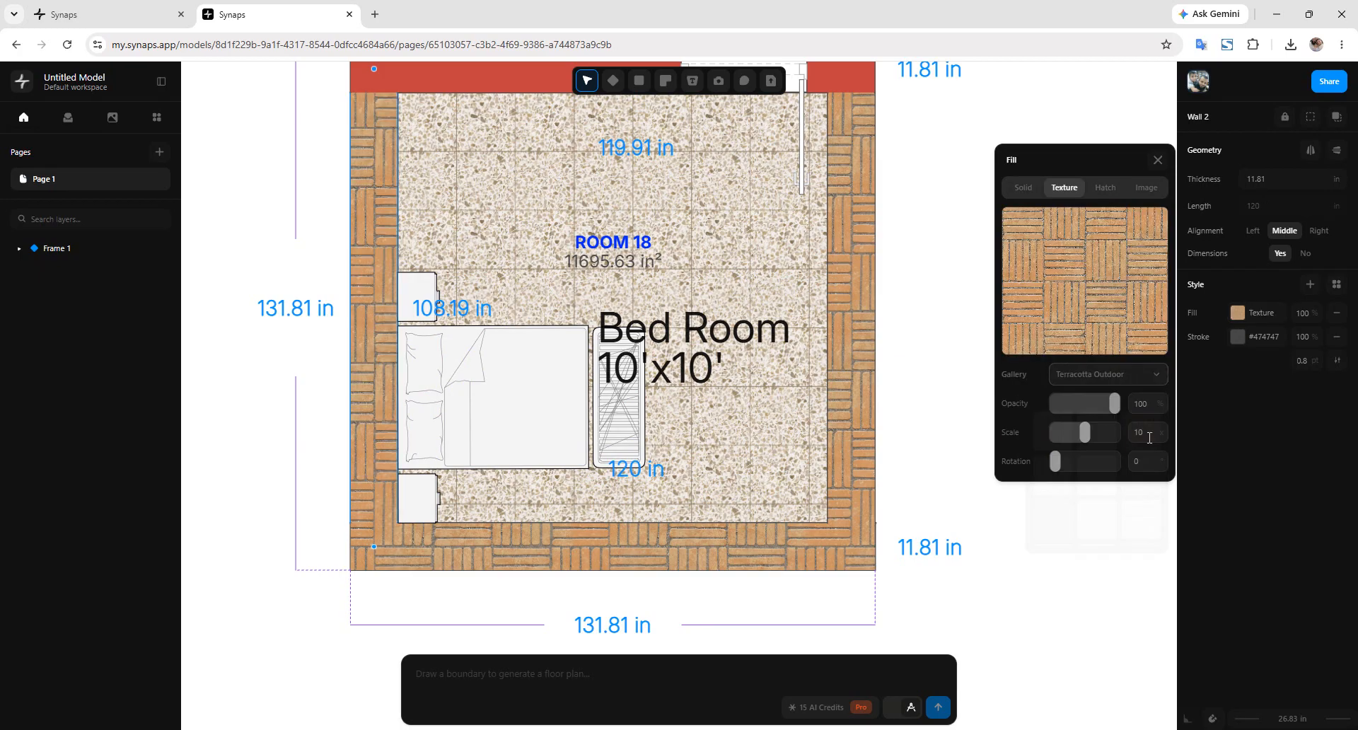
Step: Change the canvas's default fill from a solid colour to the Terracotta Outdoor texture with no wall selected
left_click(494, 88)
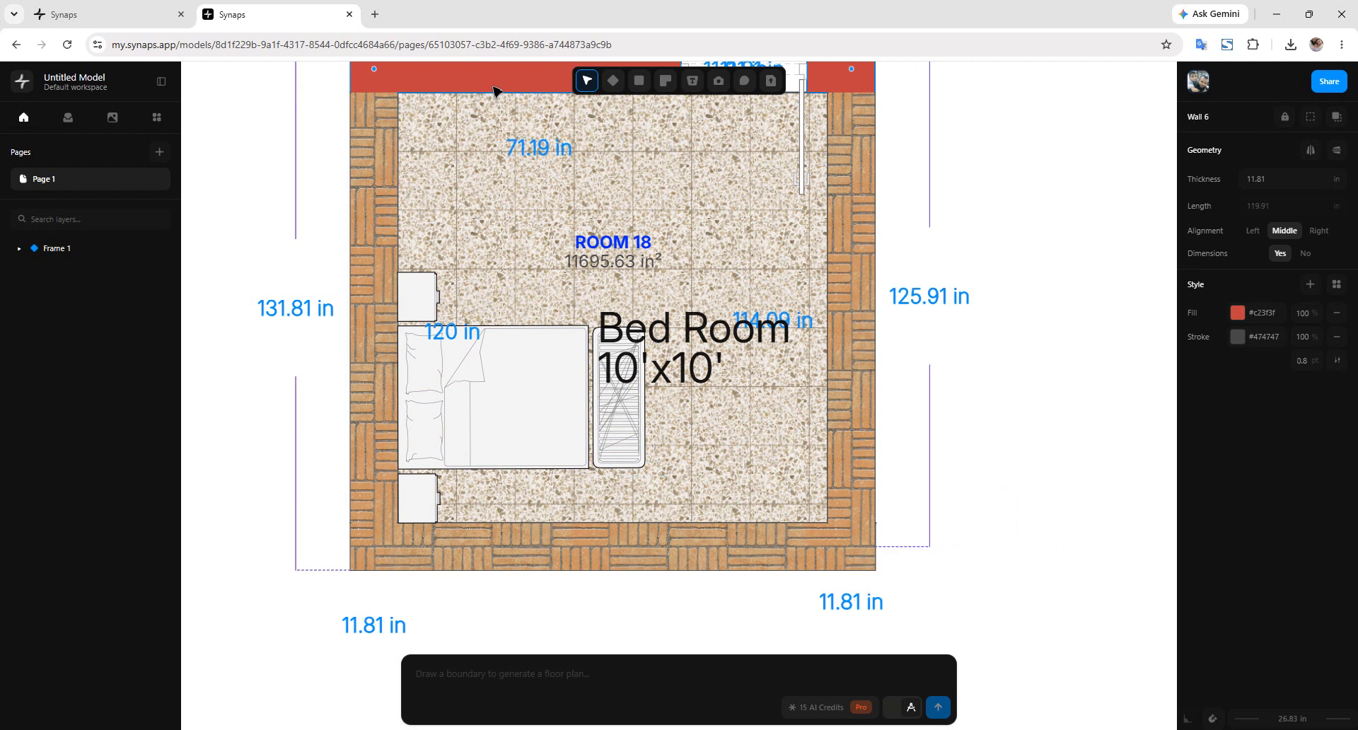
left_click(846, 88)
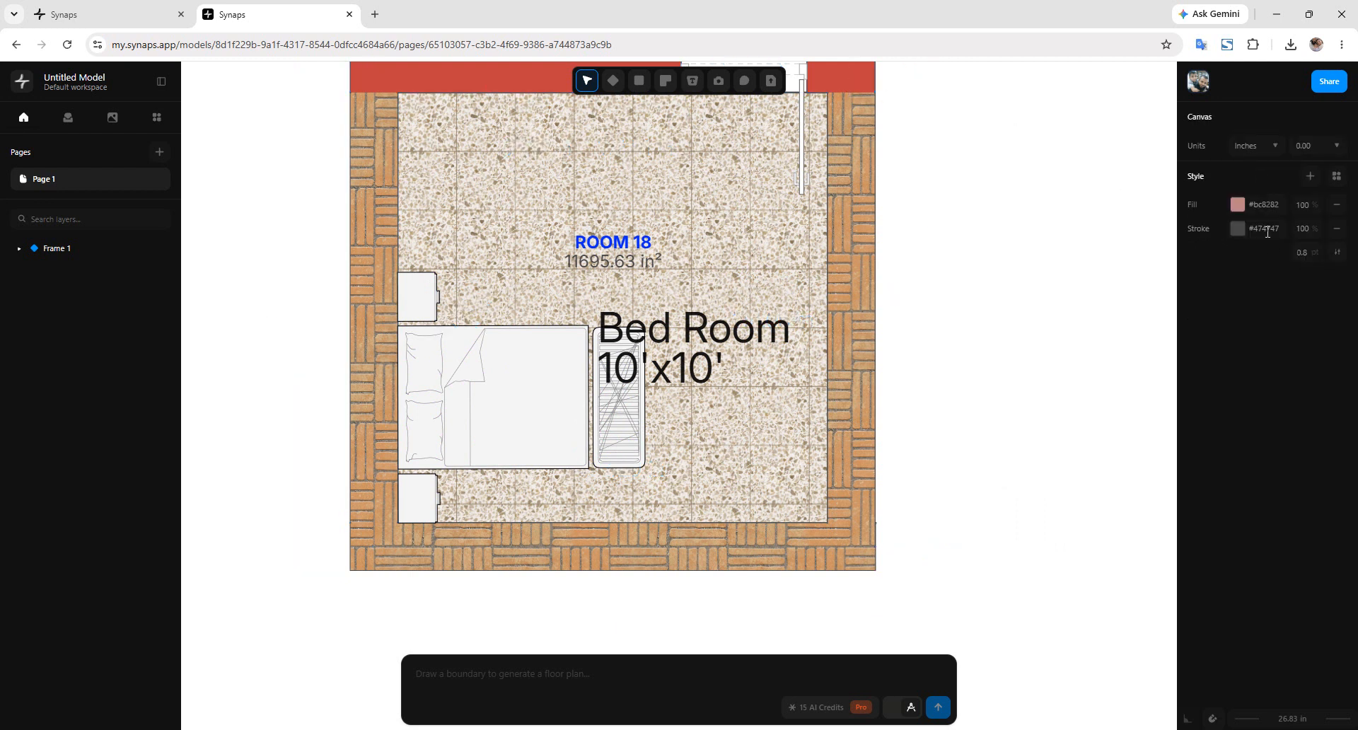
left_click(1236, 206)
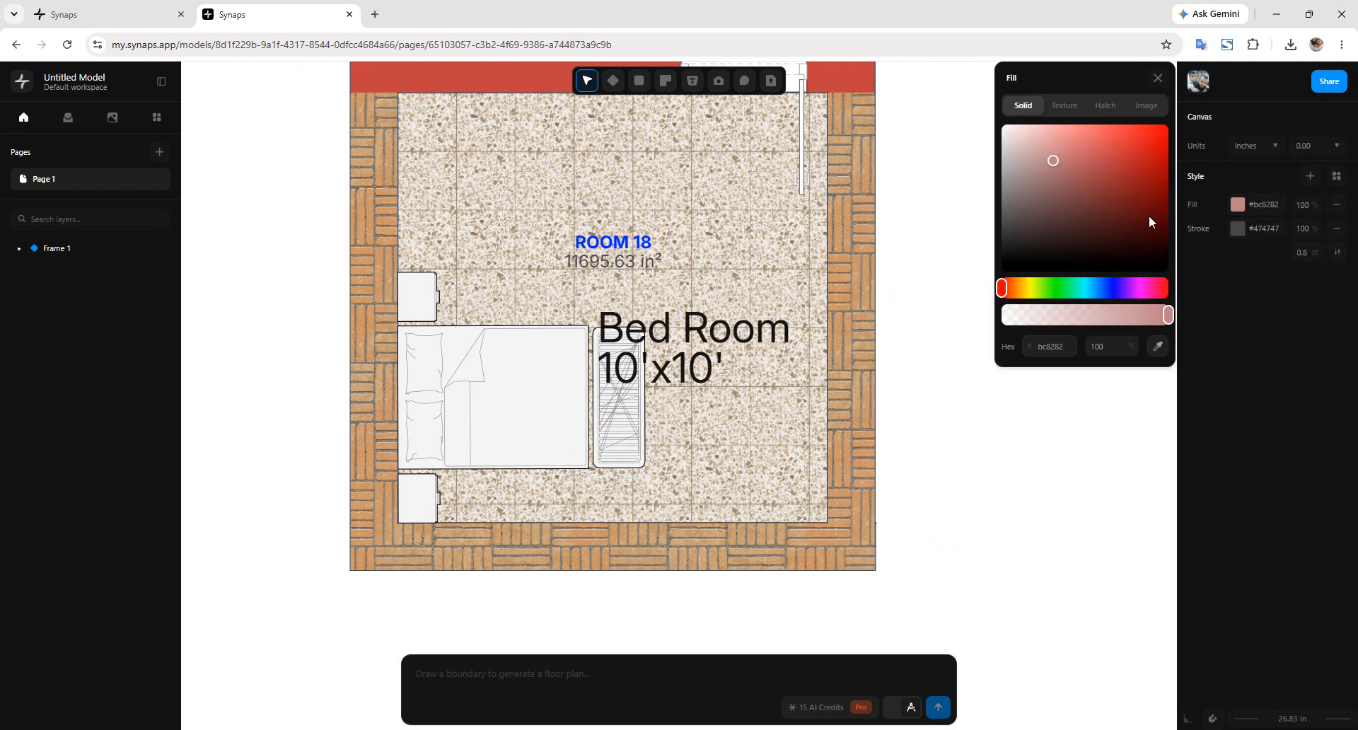
left_click(1065, 105)
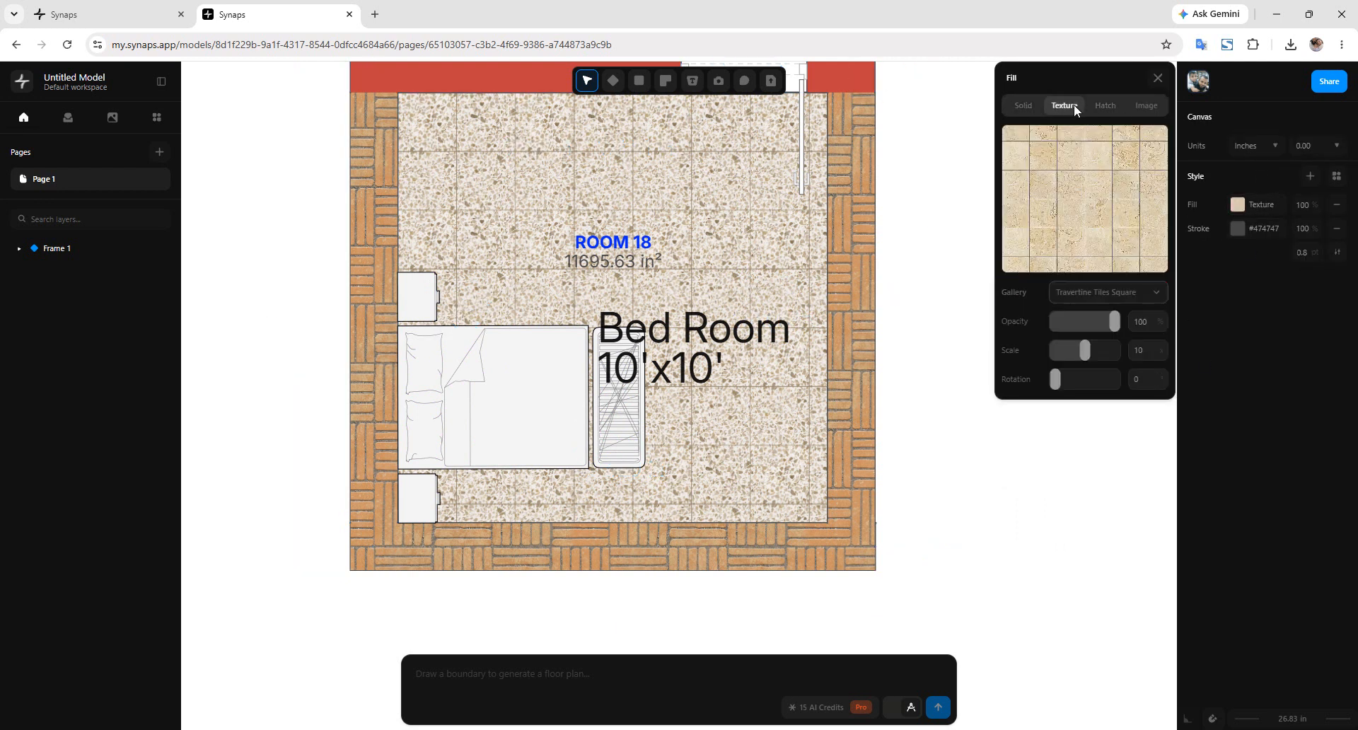
left_click(1124, 293)
scroll(1125, 374, "down", 2)
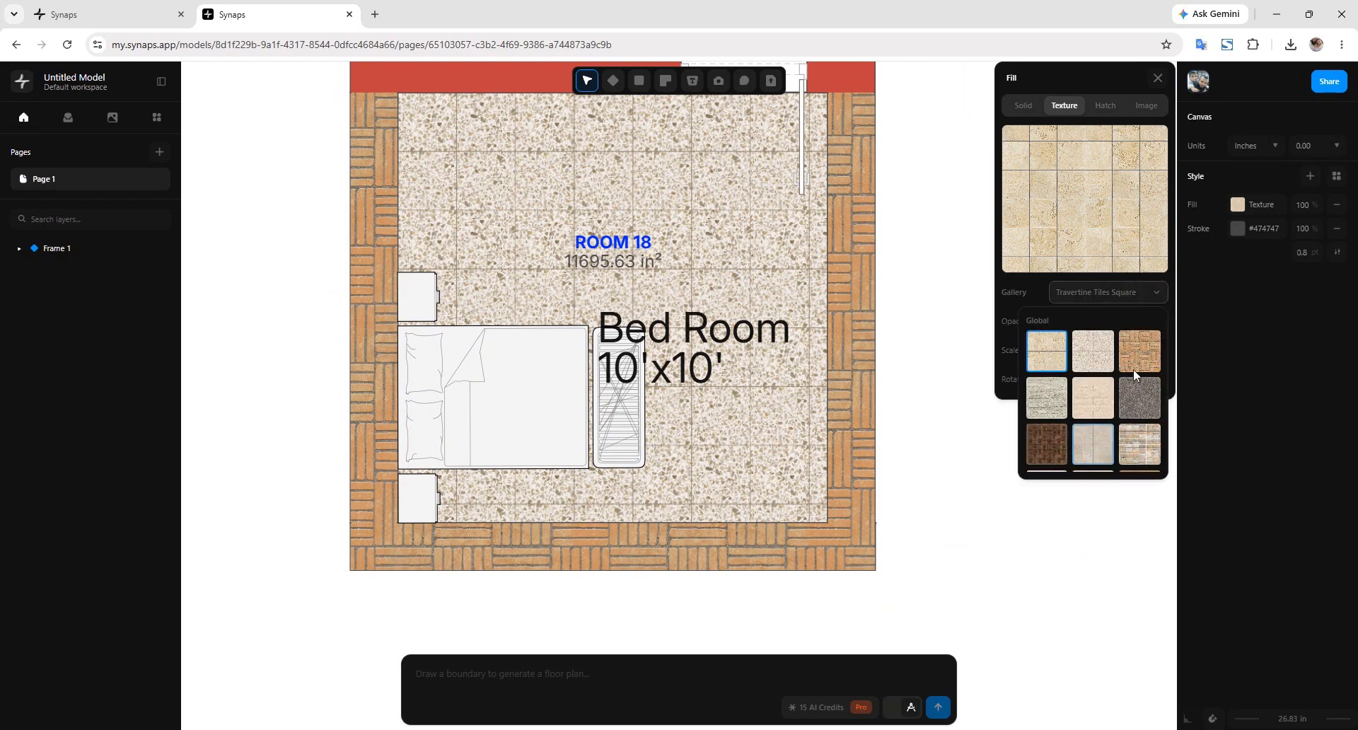
left_click(1139, 361)
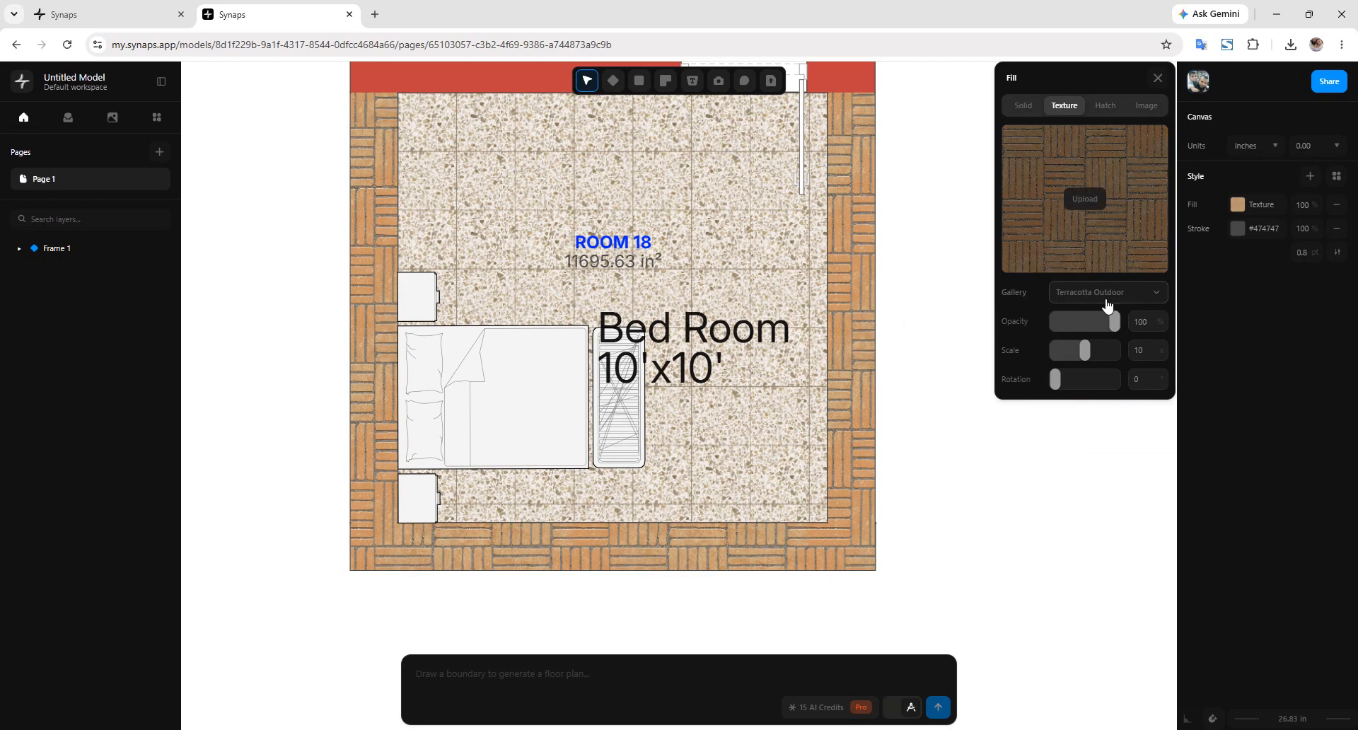
Step: Change the top wall's fill to the Terracotta Outdoor texture from the gallery and deselect the wall
left_click(864, 89)
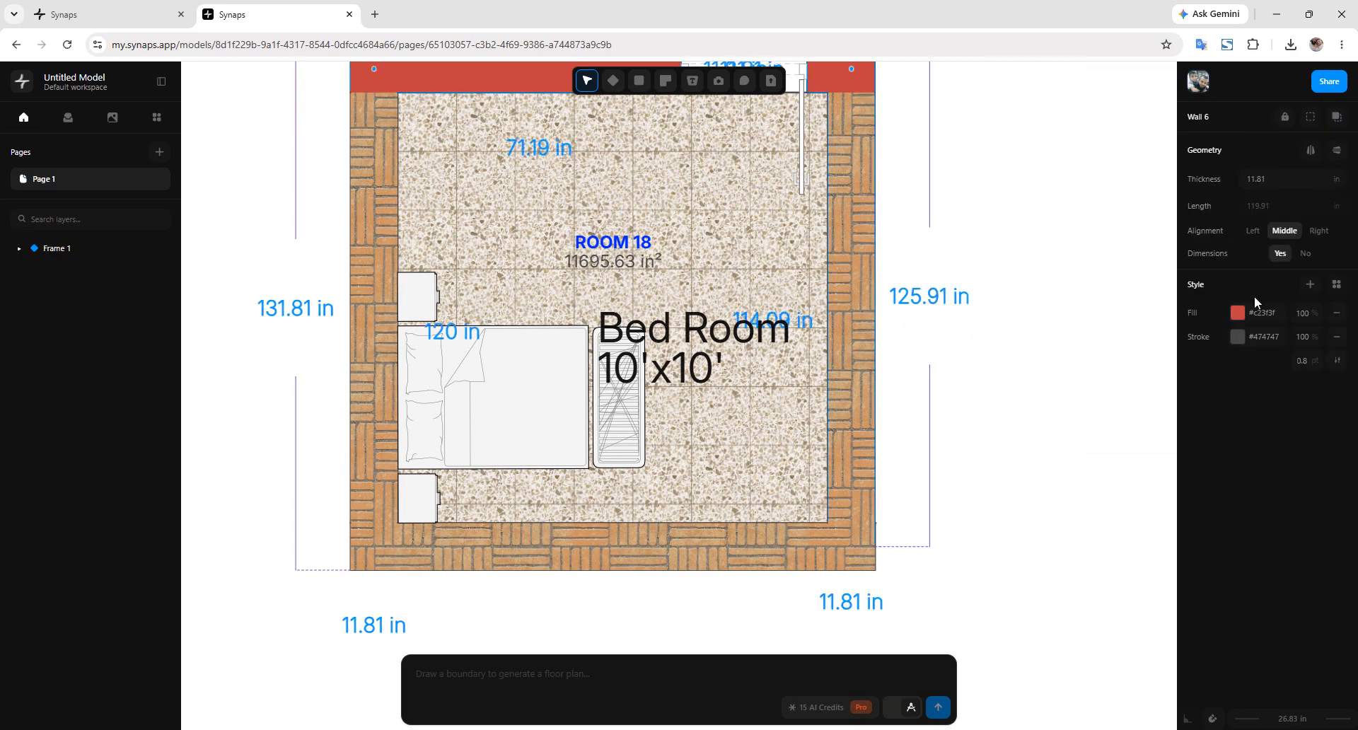
left_click(1238, 312)
left_click(1065, 204)
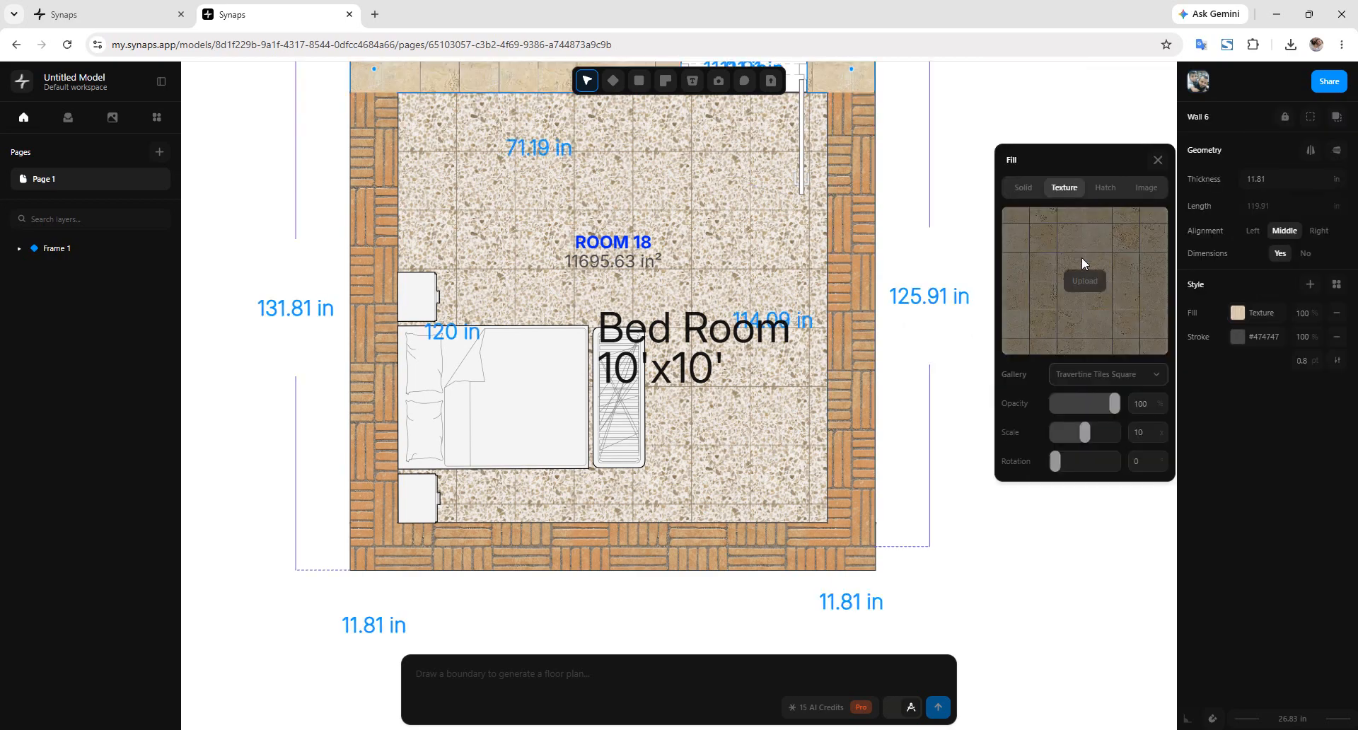
left_click(1134, 380)
left_click(1138, 428)
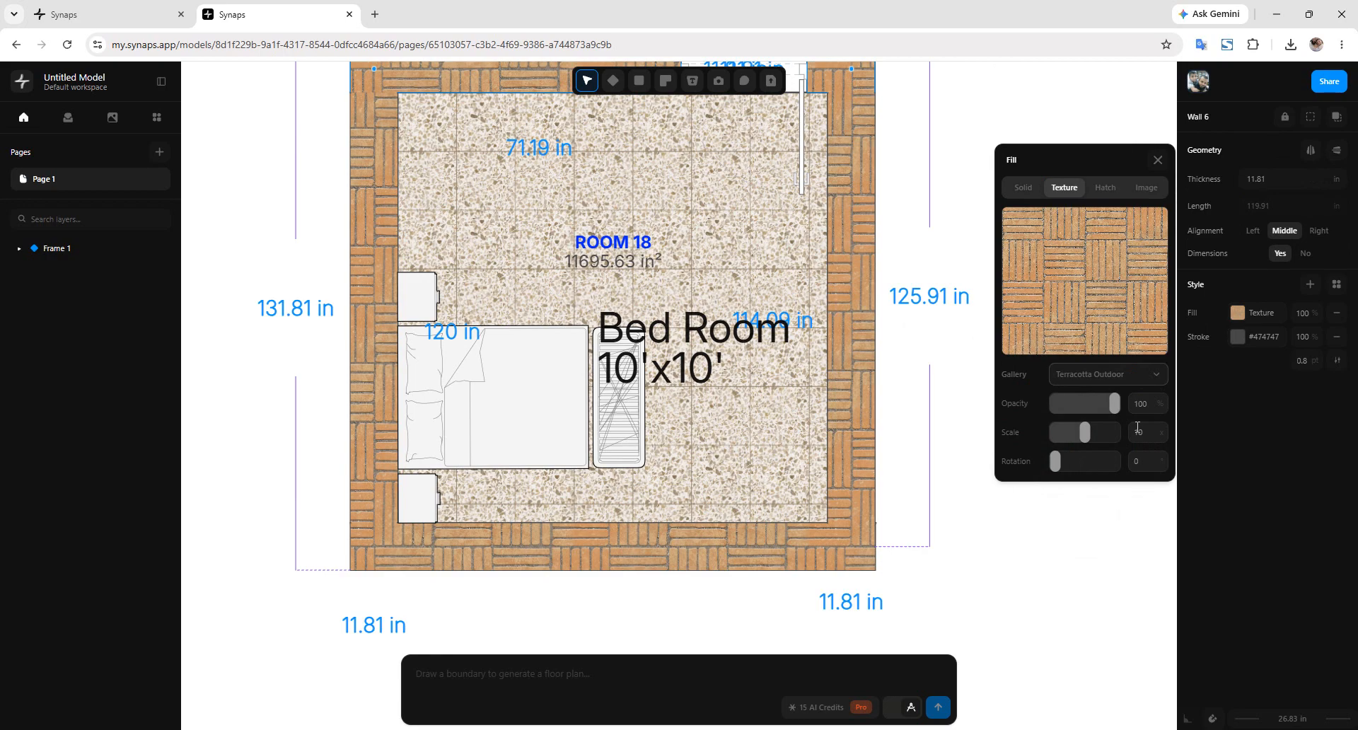
left_click(957, 291)
Step: Inspect the bed block's and the door's properties, and check which export options the door offers
middle_click_drag(958, 291, 983, 416)
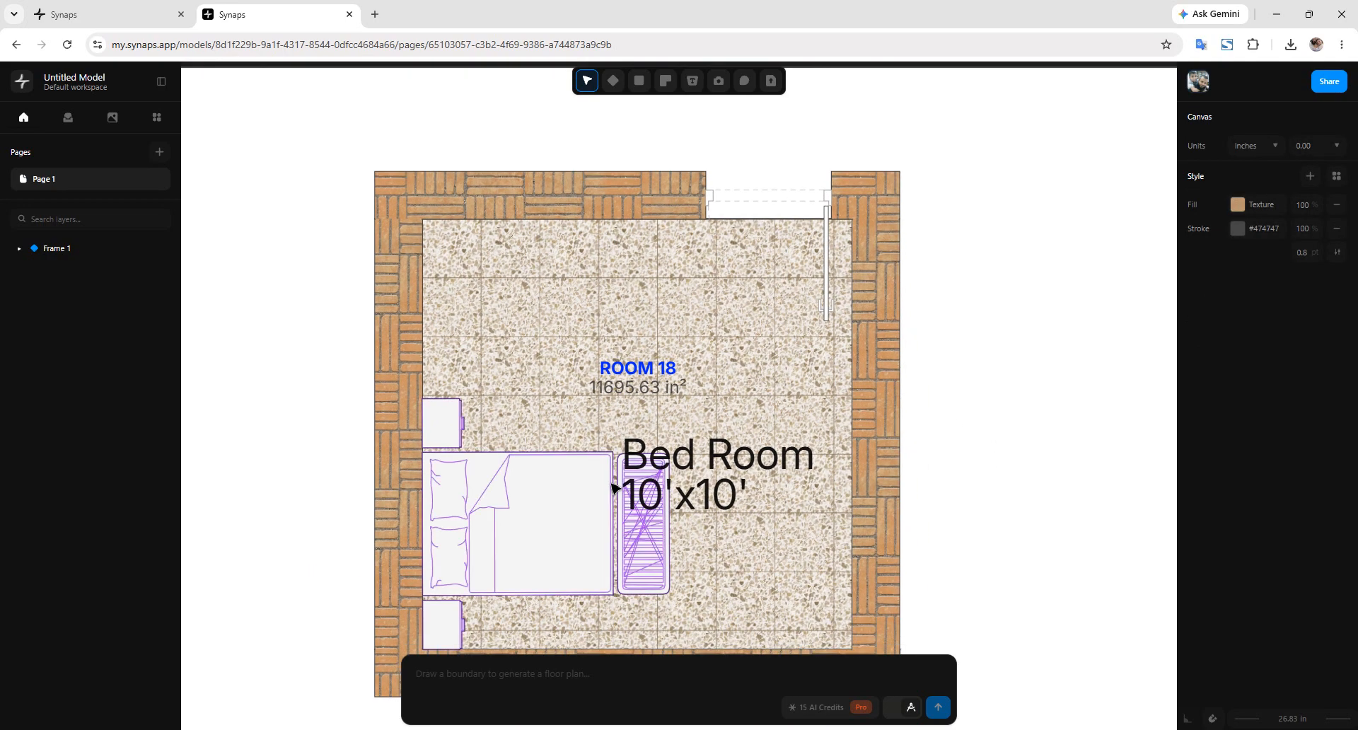
left_click(620, 474)
scroll(846, 401, "down", 1)
middle_click_drag(851, 408, 855, 478)
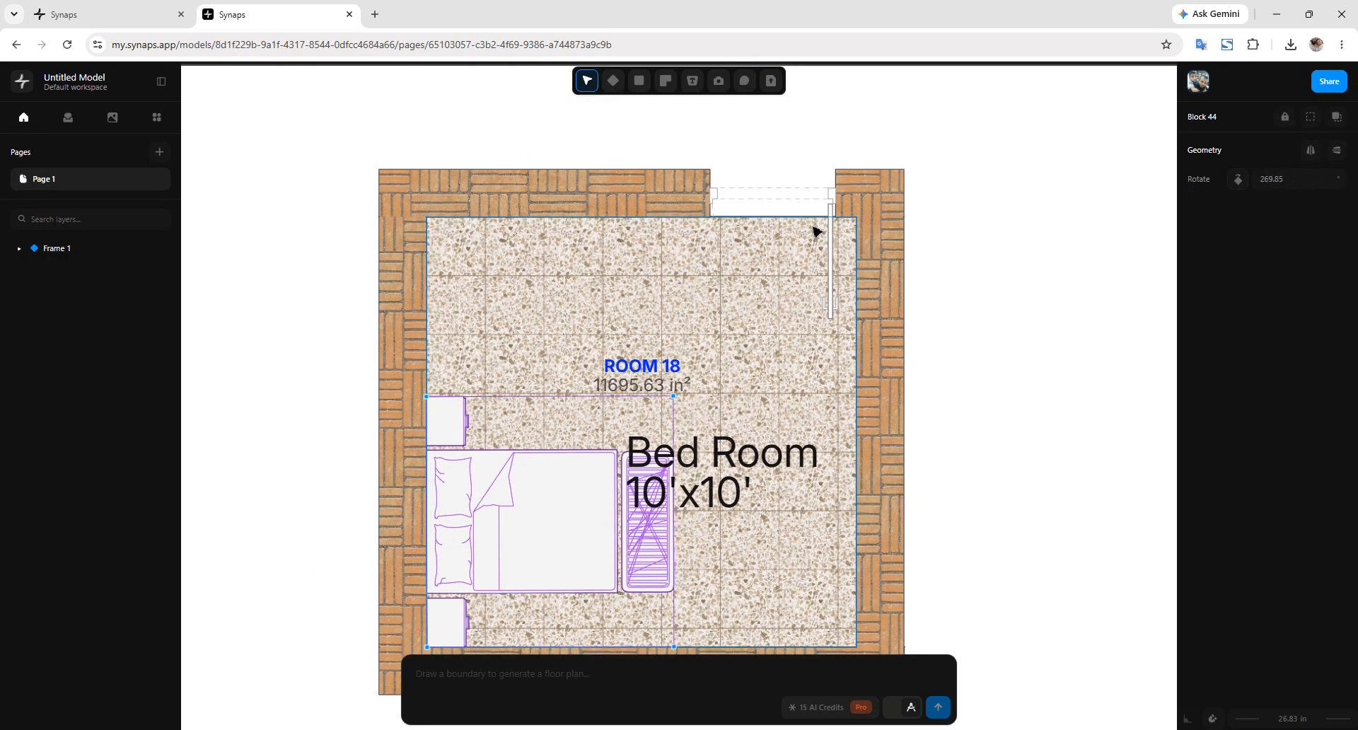
left_click(817, 206)
right_click(818, 206)
mouse_move(878, 345)
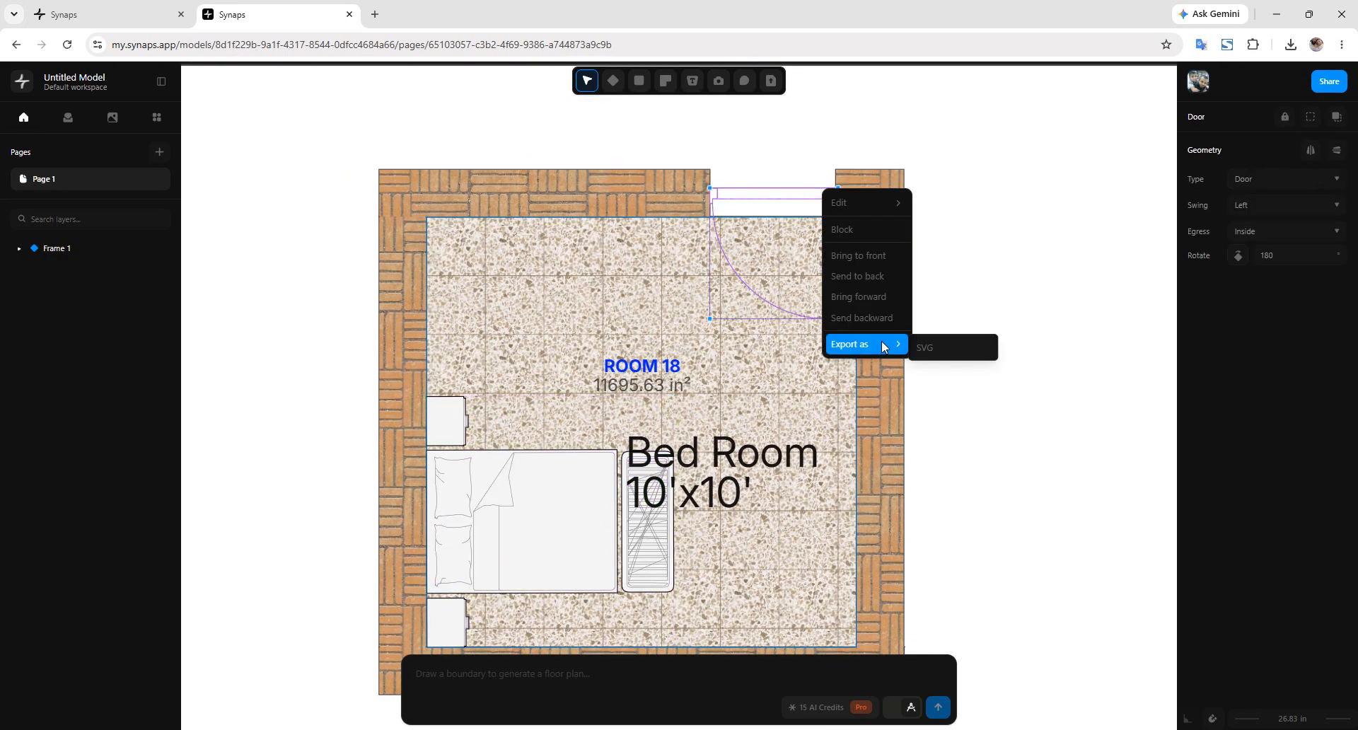
left_click(1005, 327)
scroll(967, 285, "down", 1)
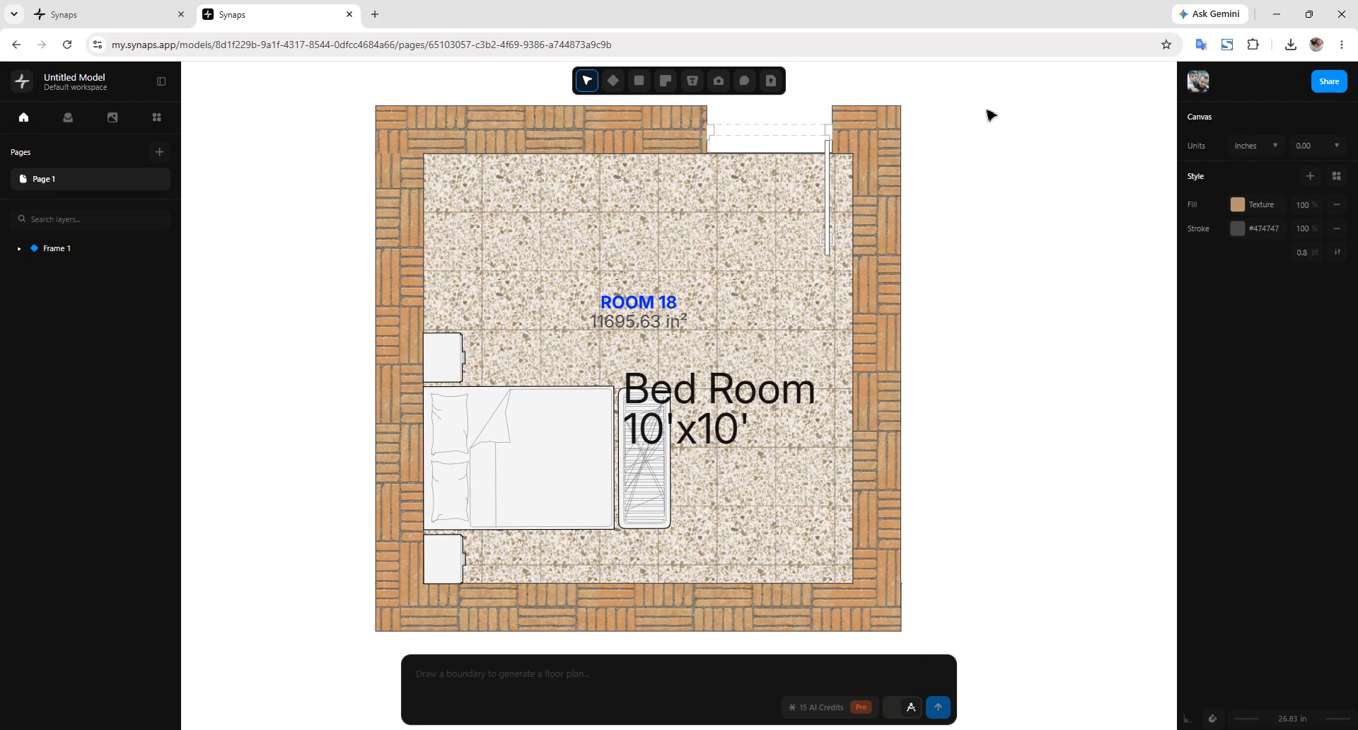
Step: Try to set the frame's format to A4 with everything on the page selected
key("ctrl+a")
mouse_move(971, 93)
middle_mouse_down()
mouse_move(904, 146)
mouse_move(946, 120)
mouse_move(934, 104)
mouse_move(965, 100)
middle_mouse_up()
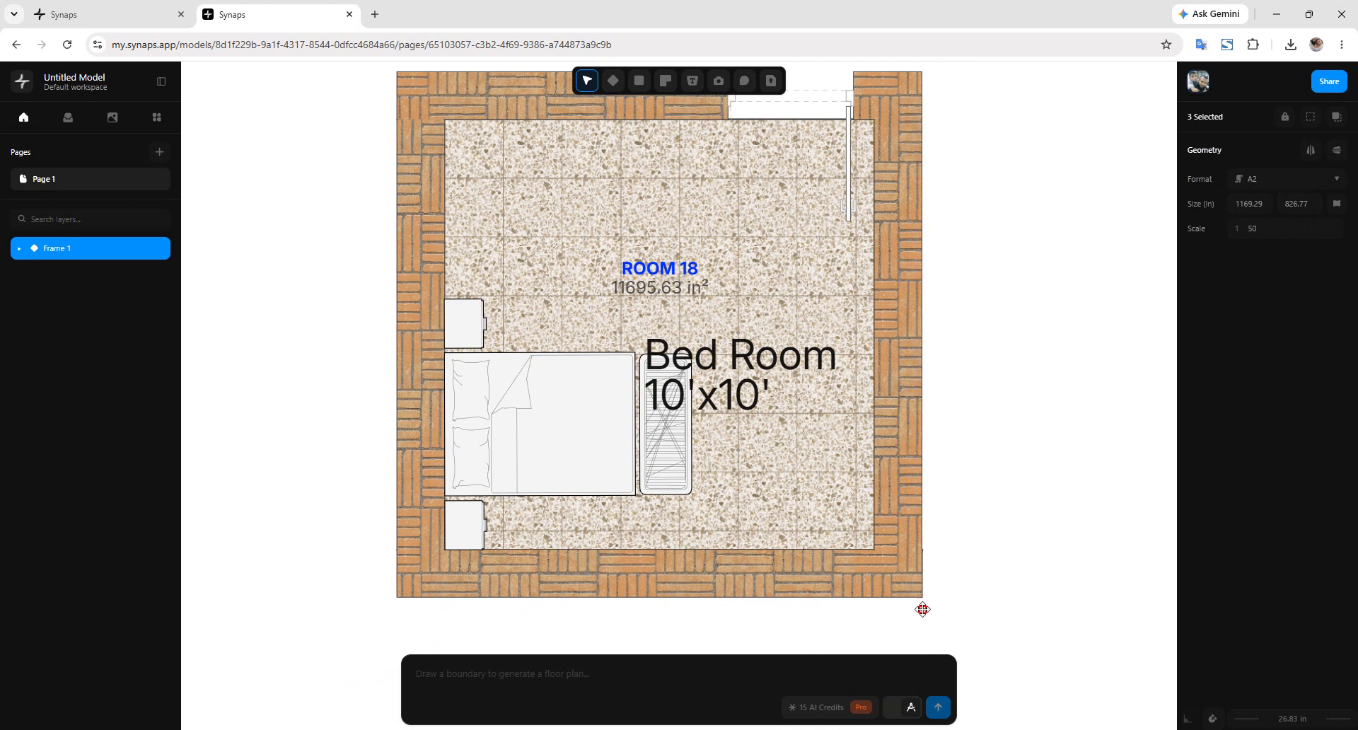
middle_click_drag(858, 404, 910, 407)
left_click(1315, 185)
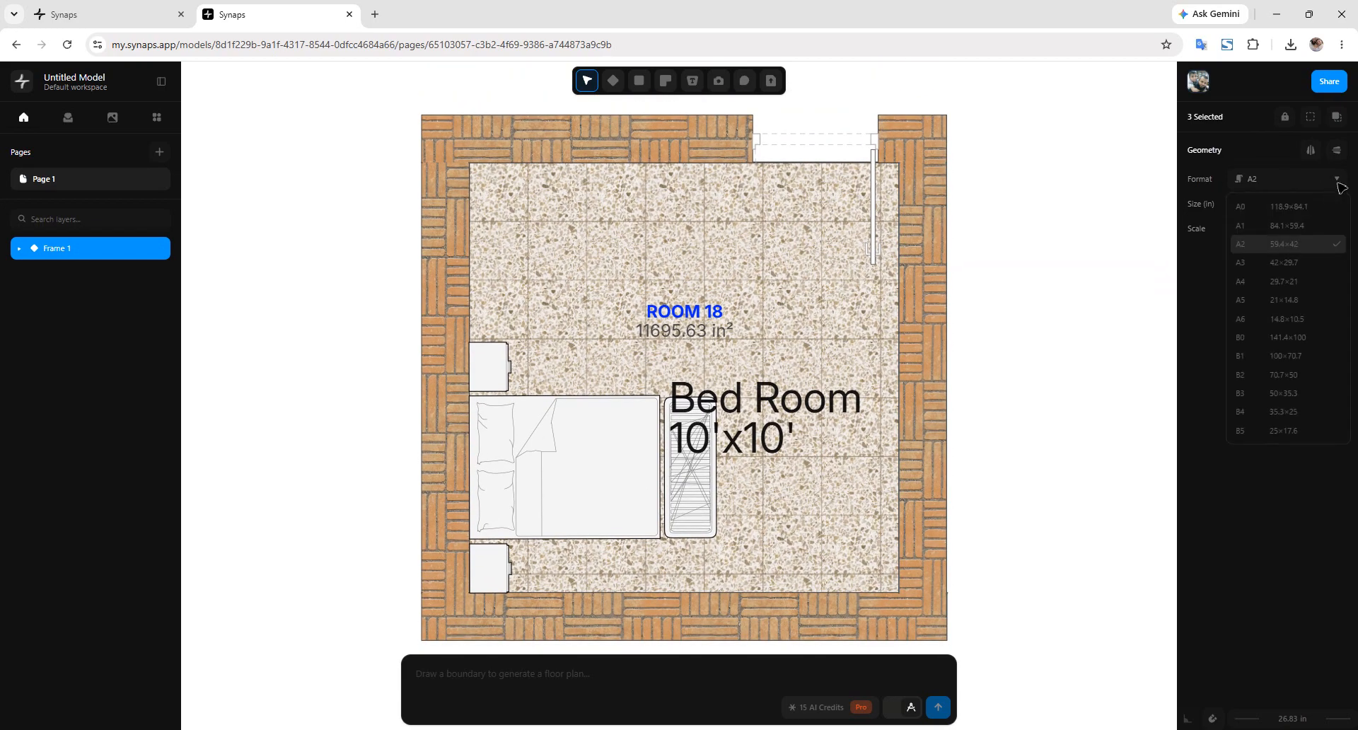
left_click(1258, 283)
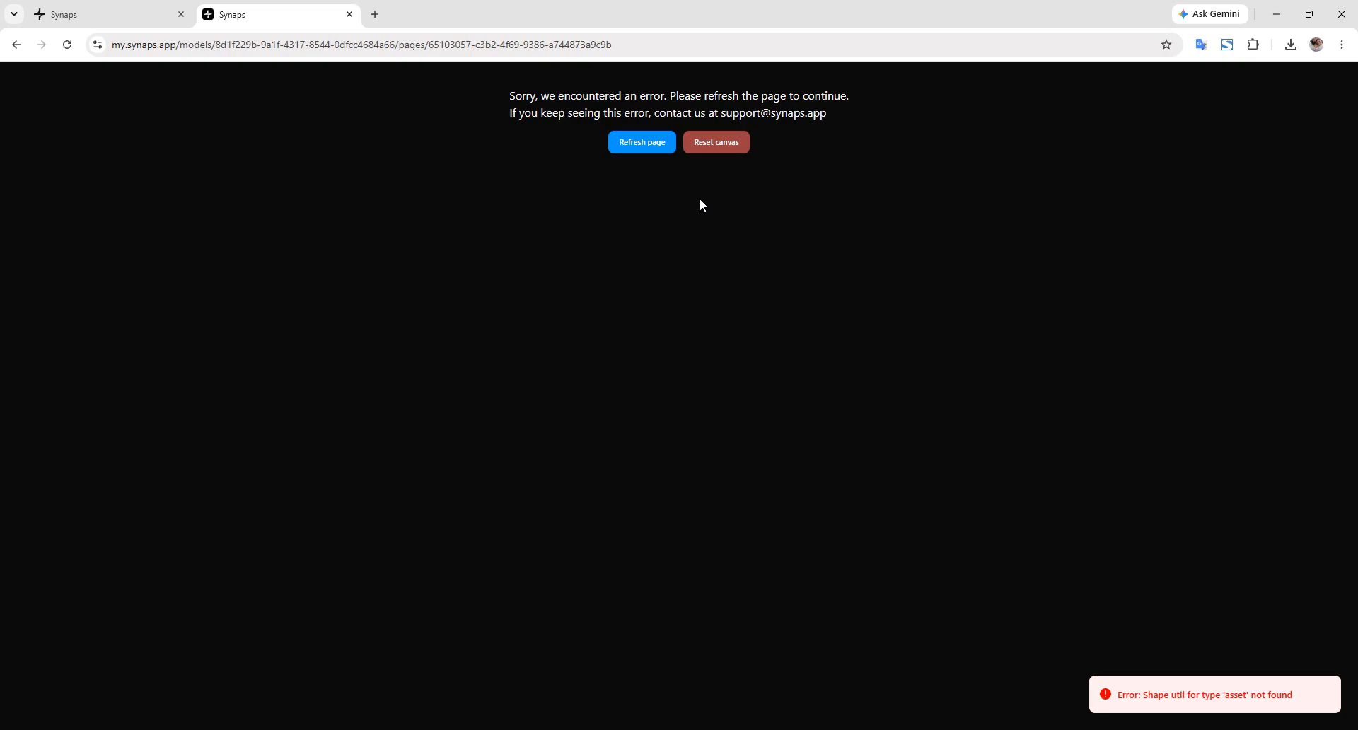
Step: Refresh the model page and go back to the dashboard, looking briefly at the Synaps home page in the other browser tab
left_click(647, 150)
left_click(16, 45)
left_click(102, 13)
left_click(217, 6)
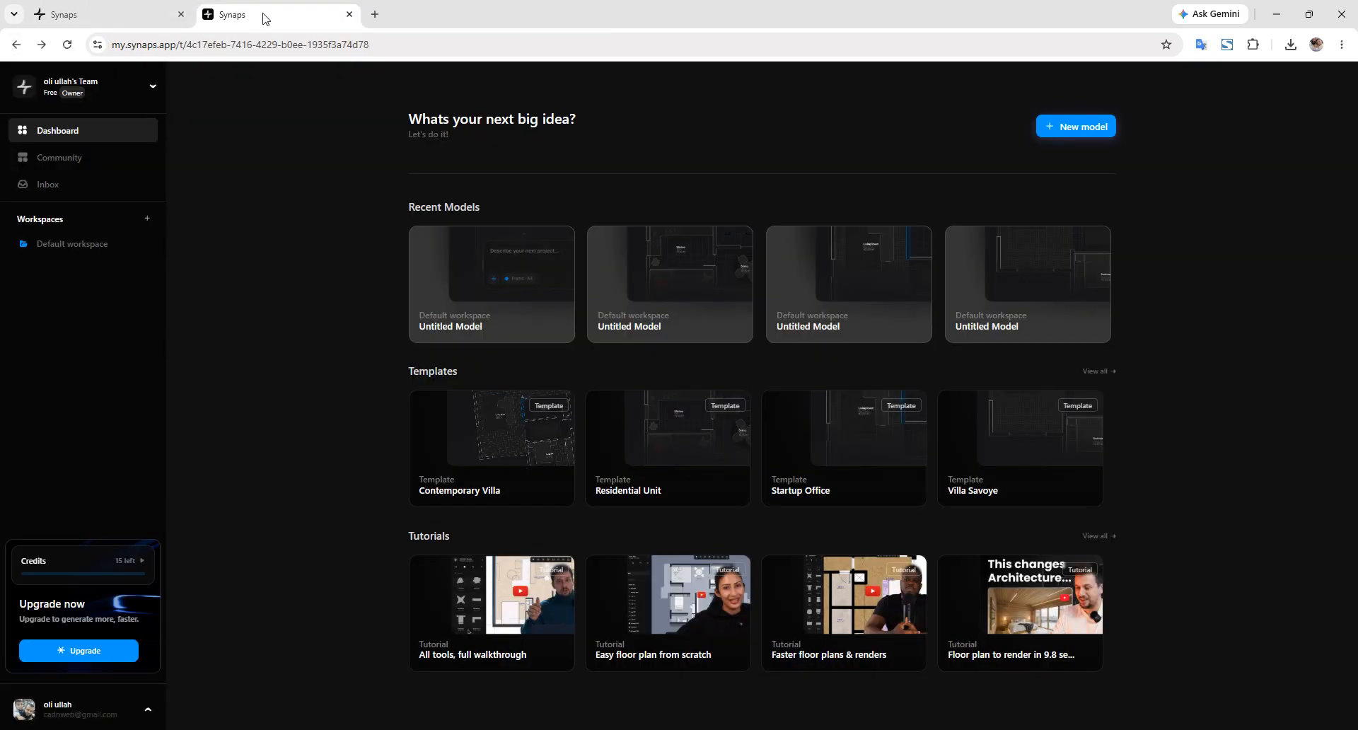
left_click(92, 14)
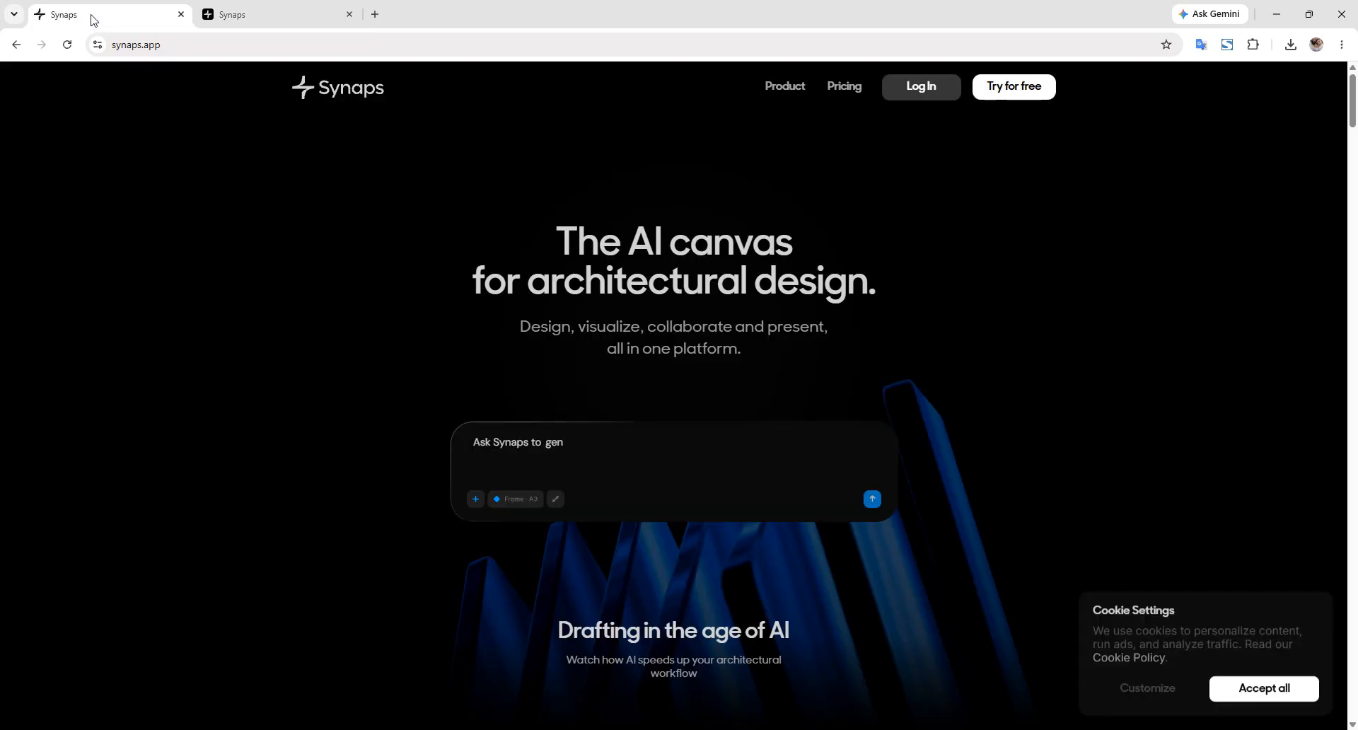
left_click(251, 7)
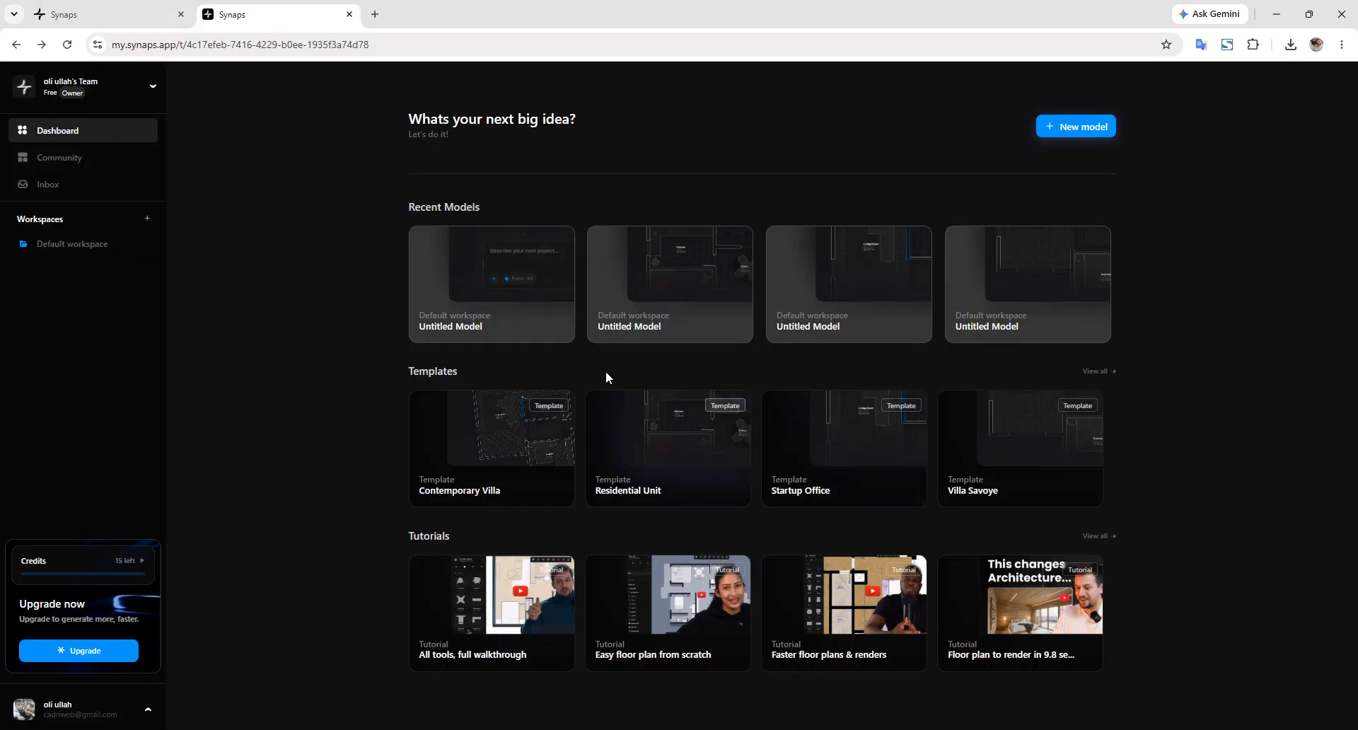